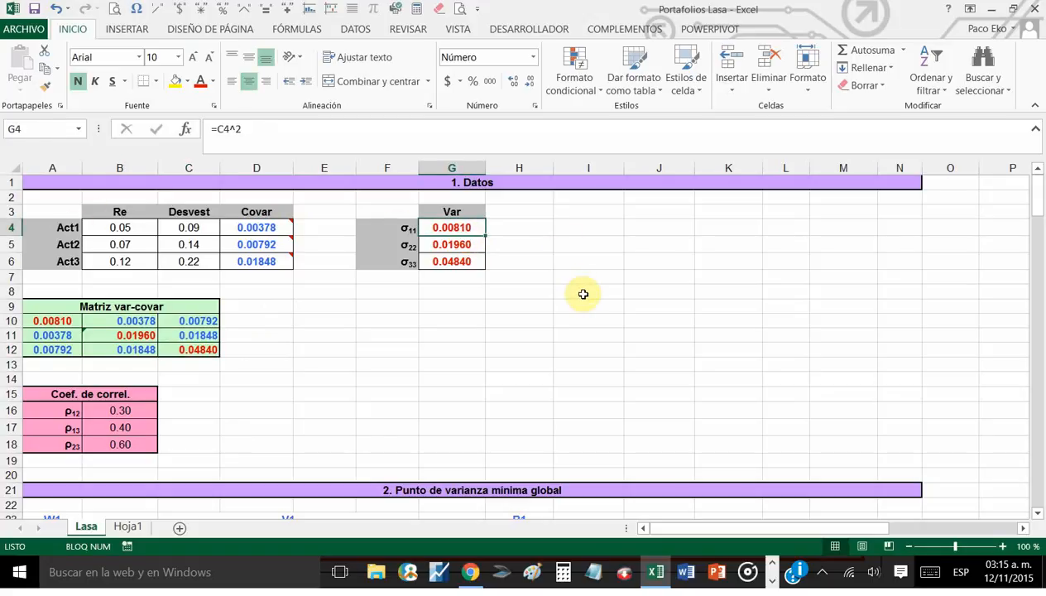
# Examine the σ11 variance label and the variance cells on the diagonal of the Matriz var-covar table, A10, B11 and C12.
pyautogui.click(408, 230)
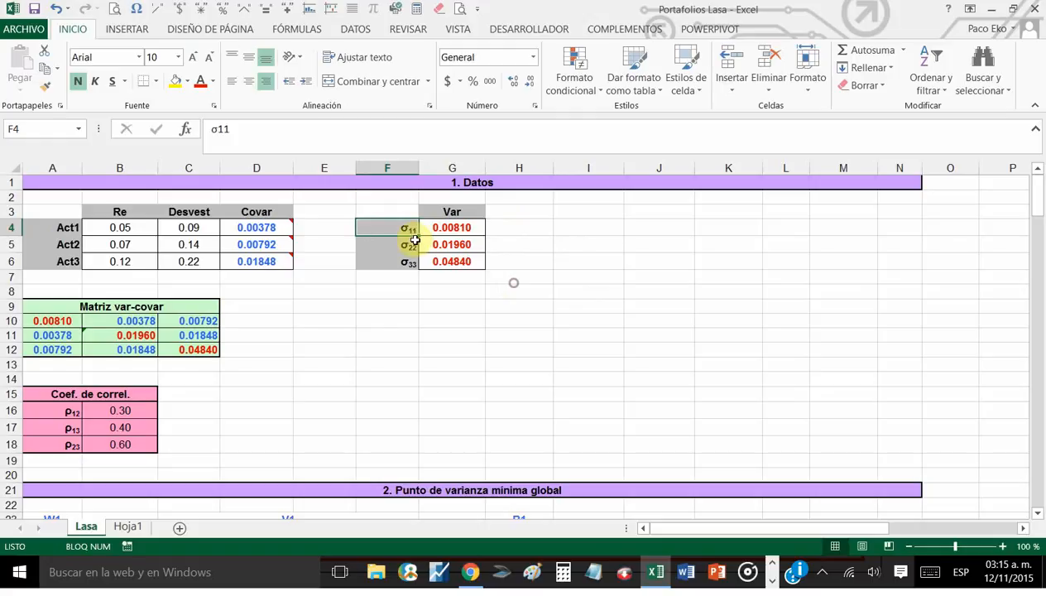
pyautogui.click(566, 304)
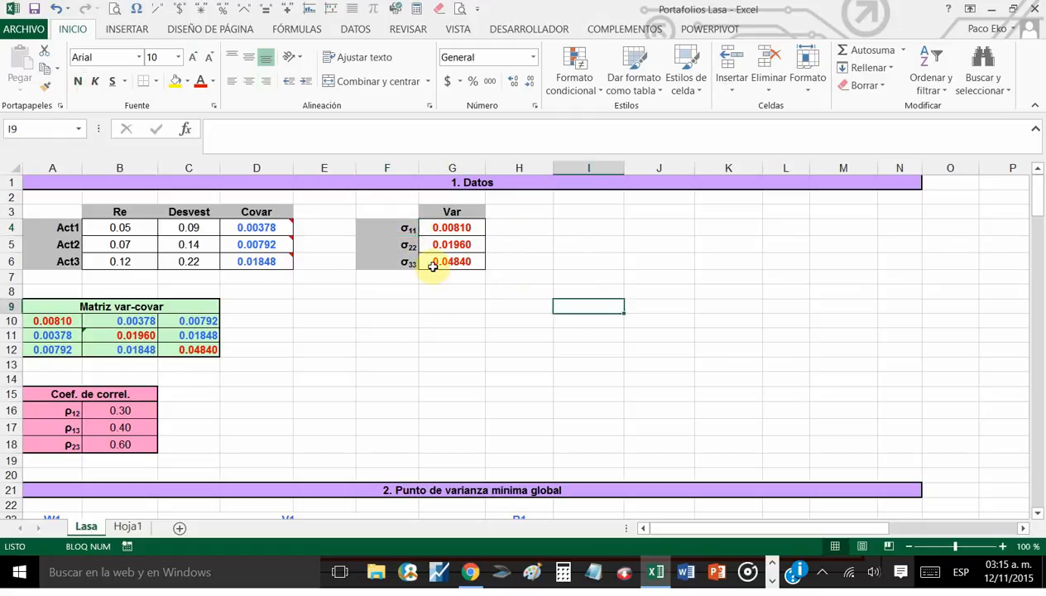
pyautogui.click(407, 226)
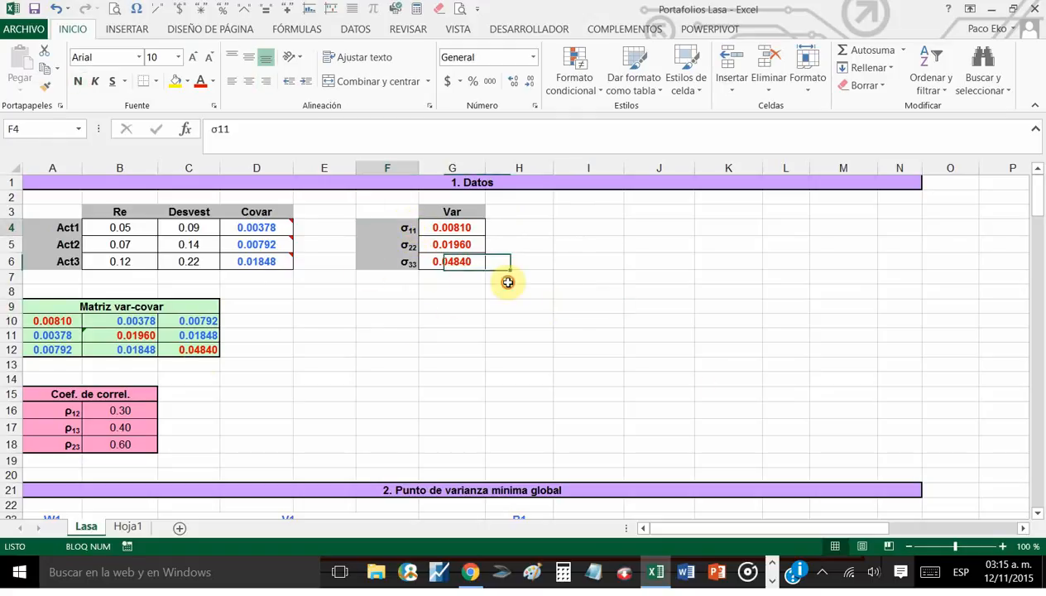
pyautogui.click(56, 323)
pyautogui.click(122, 334)
pyautogui.click(189, 349)
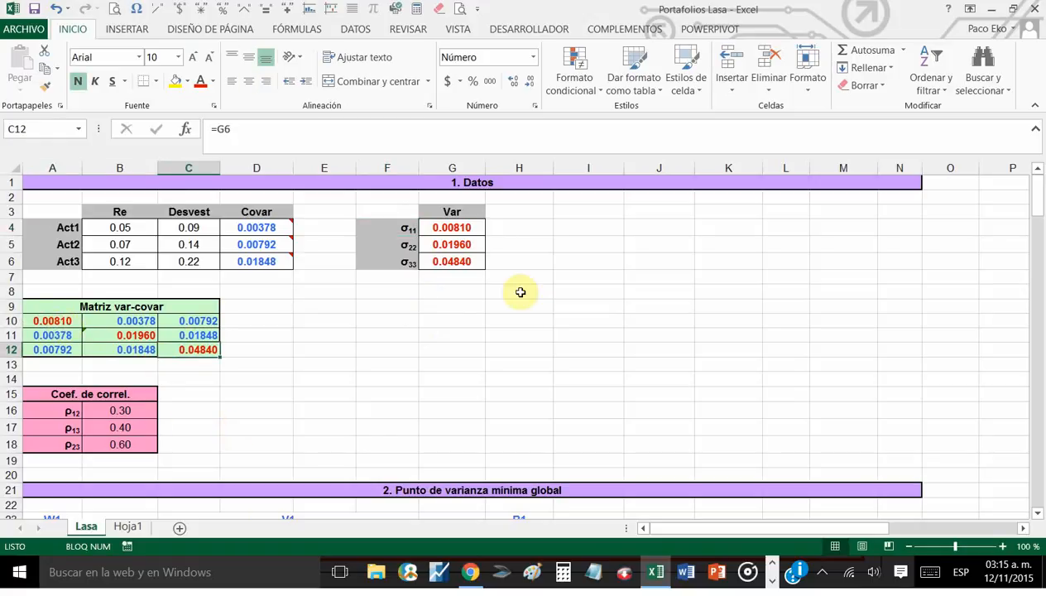
pyautogui.click(143, 336)
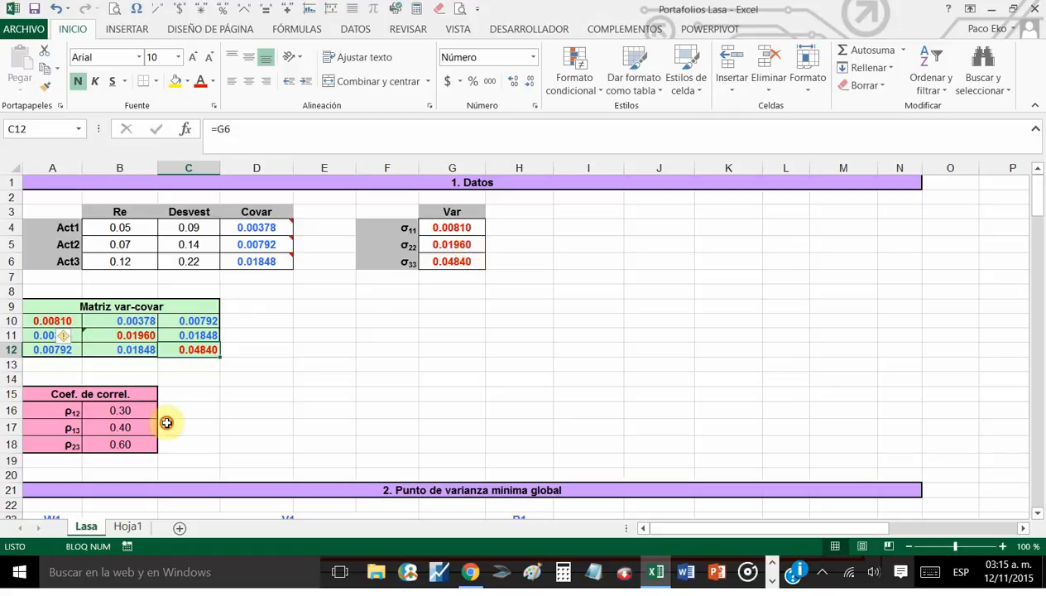
pyautogui.click(191, 351)
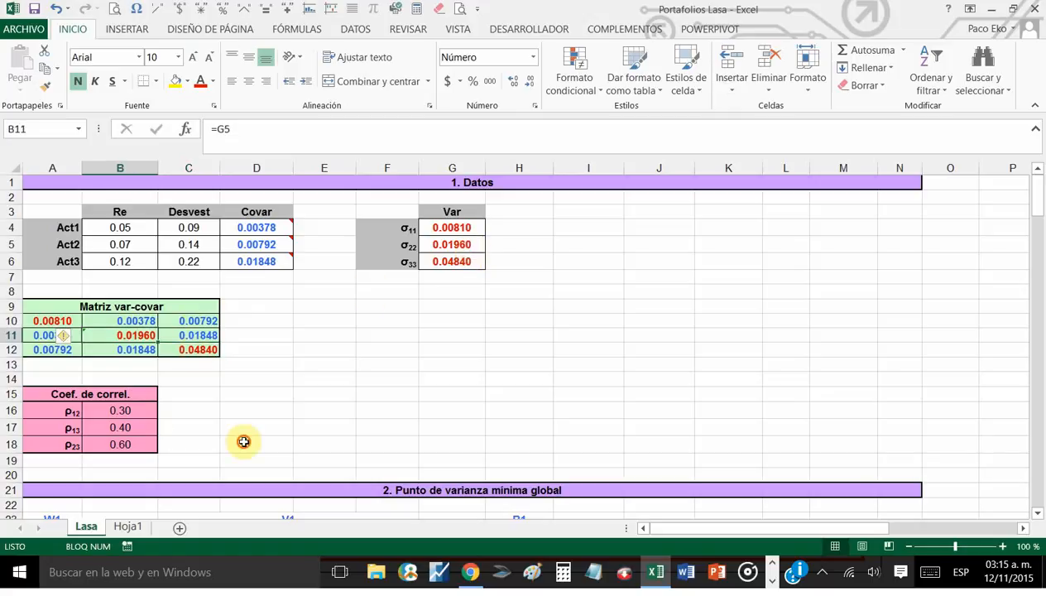
pyautogui.click(636, 336)
pyautogui.click(71, 325)
pyautogui.click(130, 337)
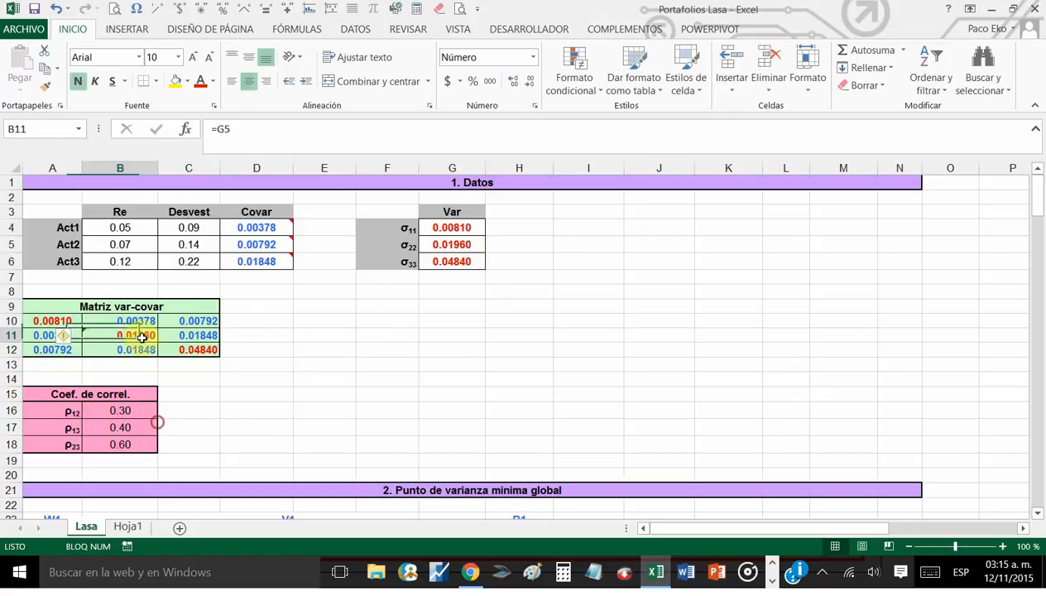
pyautogui.click(190, 349)
# Trace matrix cell A11 to the covariance in D4 and read the comment attached to D4.
pyautogui.click(53, 332)
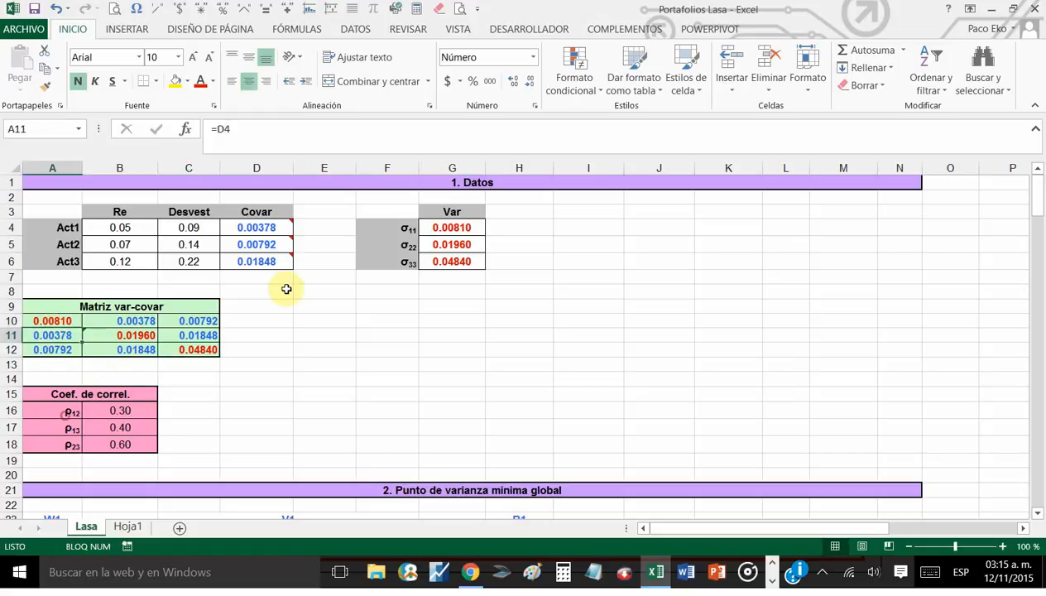
pyautogui.click(281, 230)
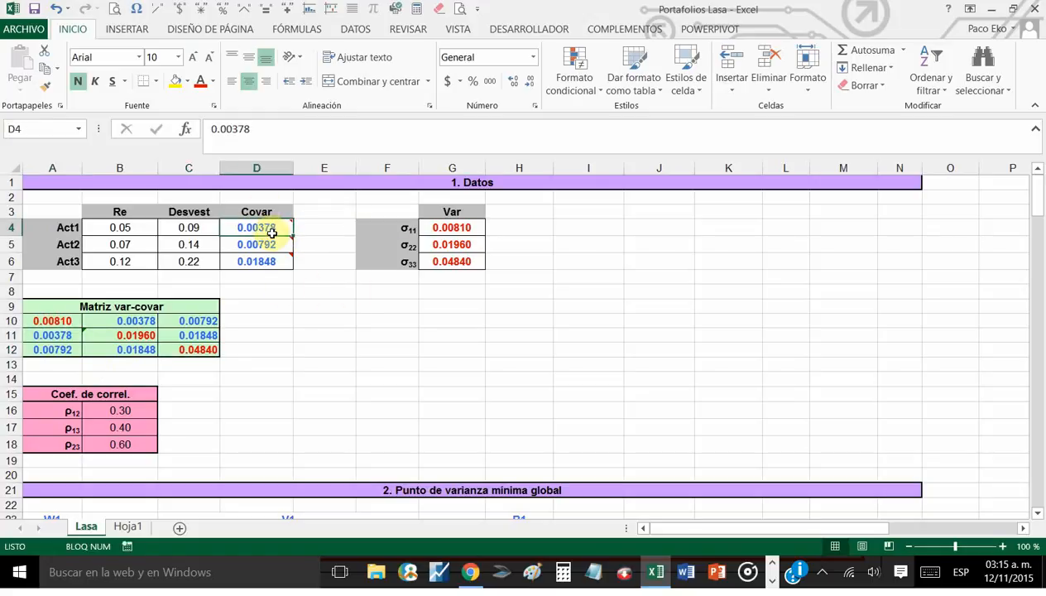
pyautogui.moveTo(275, 224)
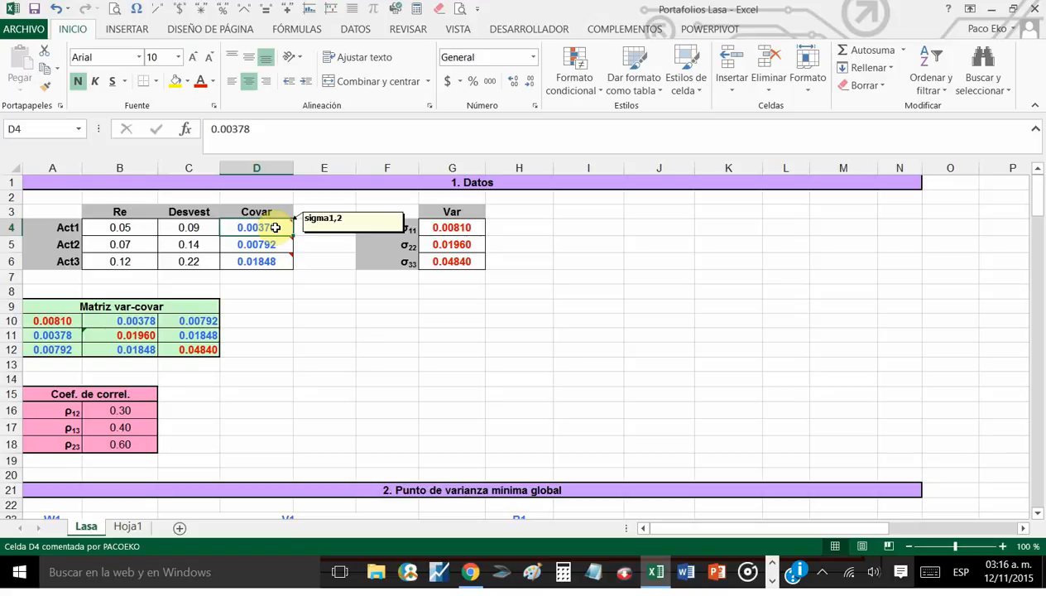
pyautogui.click(79, 339)
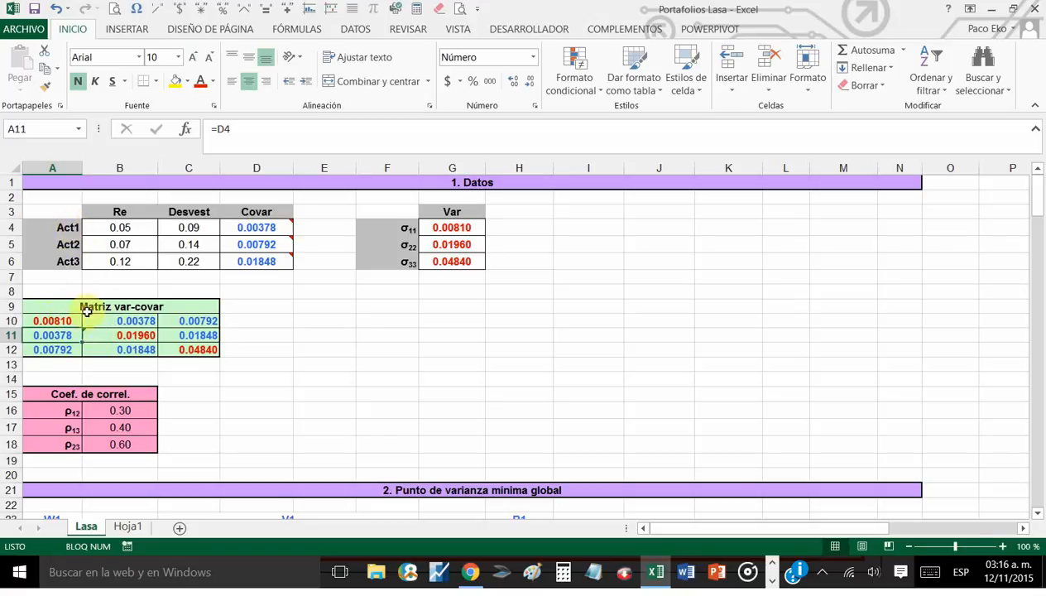
# Compare the diagonal of the variance-covariance matrix with the variances in G4:G6.
pyautogui.press('Up')
pyautogui.click(98, 337)
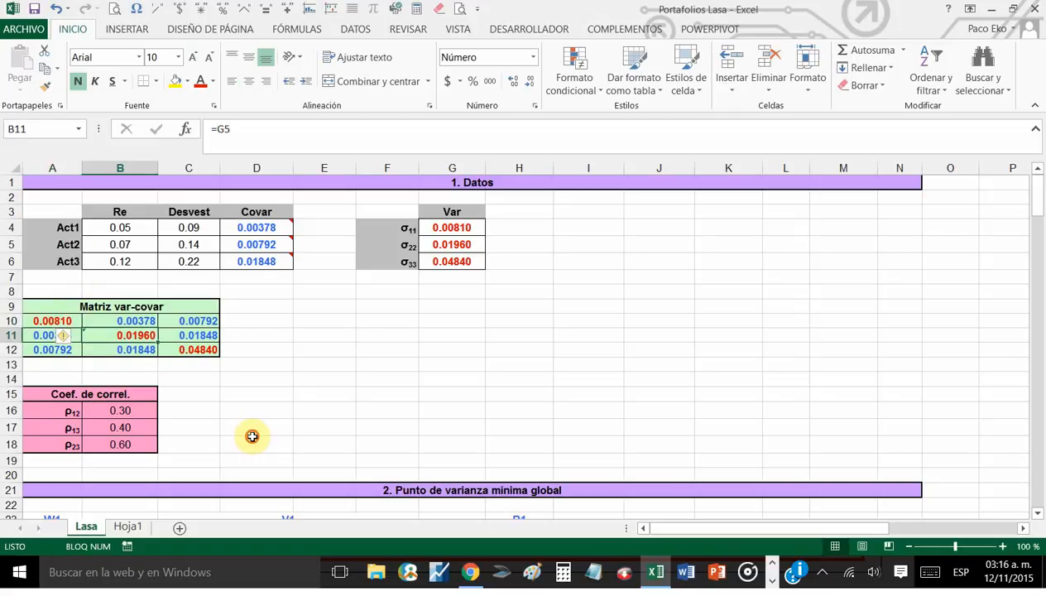
pyautogui.click(188, 347)
pyautogui.click(53, 322)
pyautogui.click(112, 335)
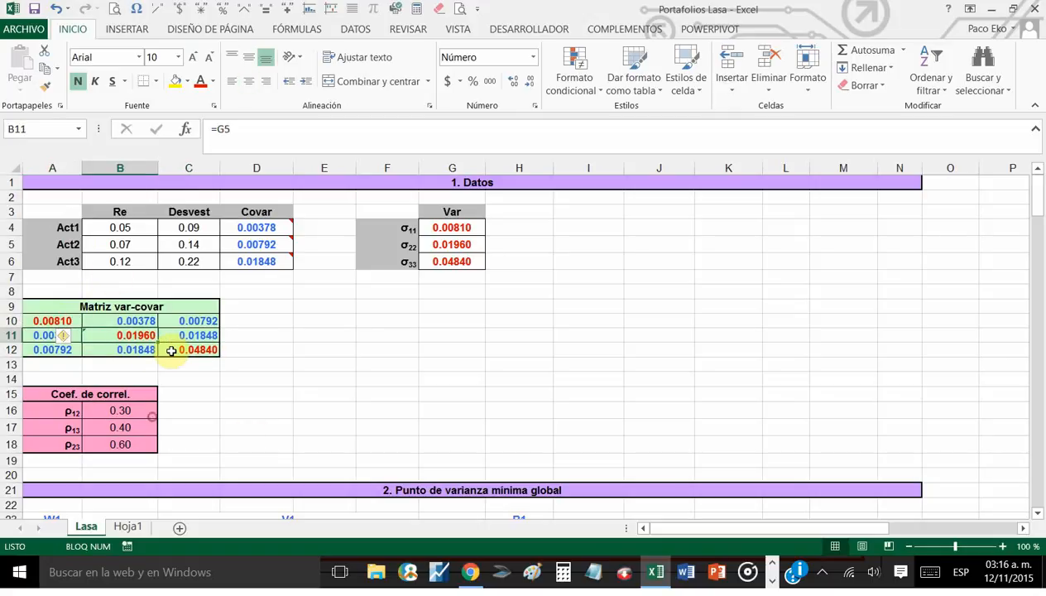
pyautogui.click(188, 349)
pyautogui.moveTo(472, 225); pyautogui.dragTo(471, 263)
pyautogui.click(387, 320)
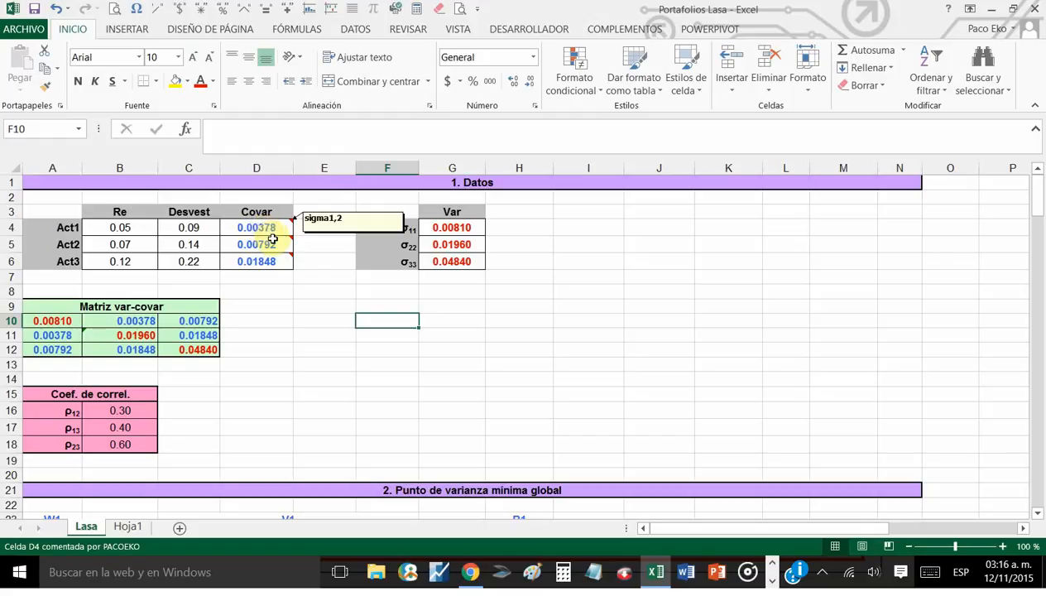
# Check the comments on the Covar column and the symmetric off-diagonal covariance cells of the variance-covariance matrix.
pyautogui.moveTo(268, 261)
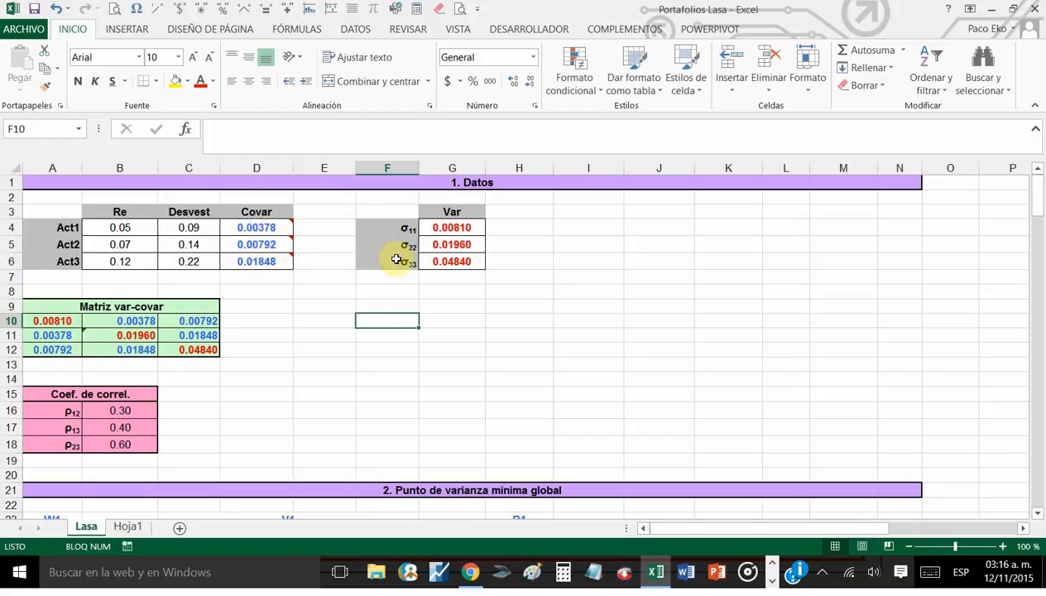
pyautogui.click(56, 335)
pyautogui.click(131, 324)
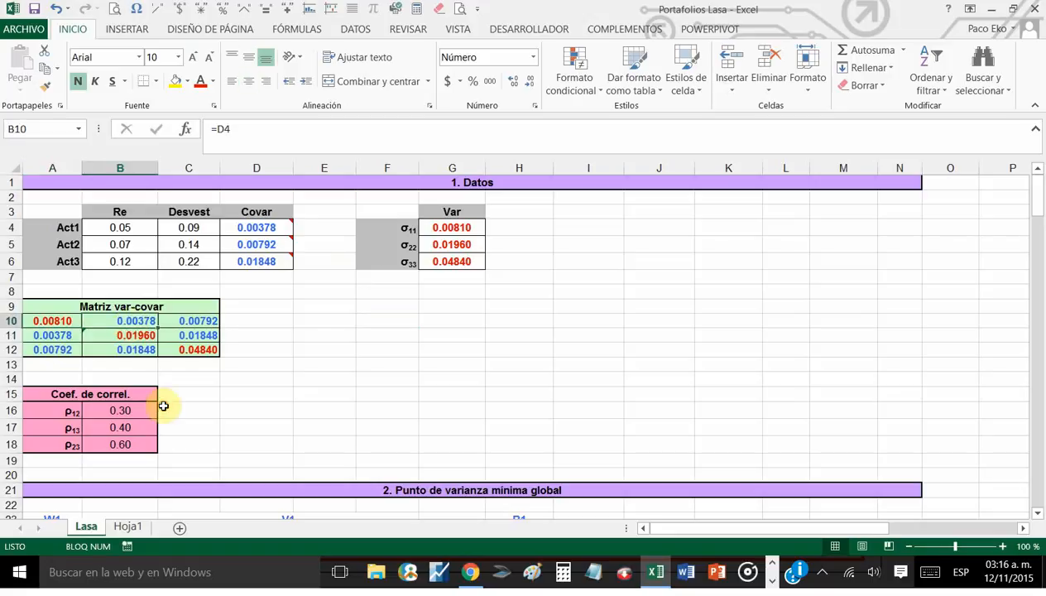
pyautogui.click(112, 365)
pyautogui.click(66, 337)
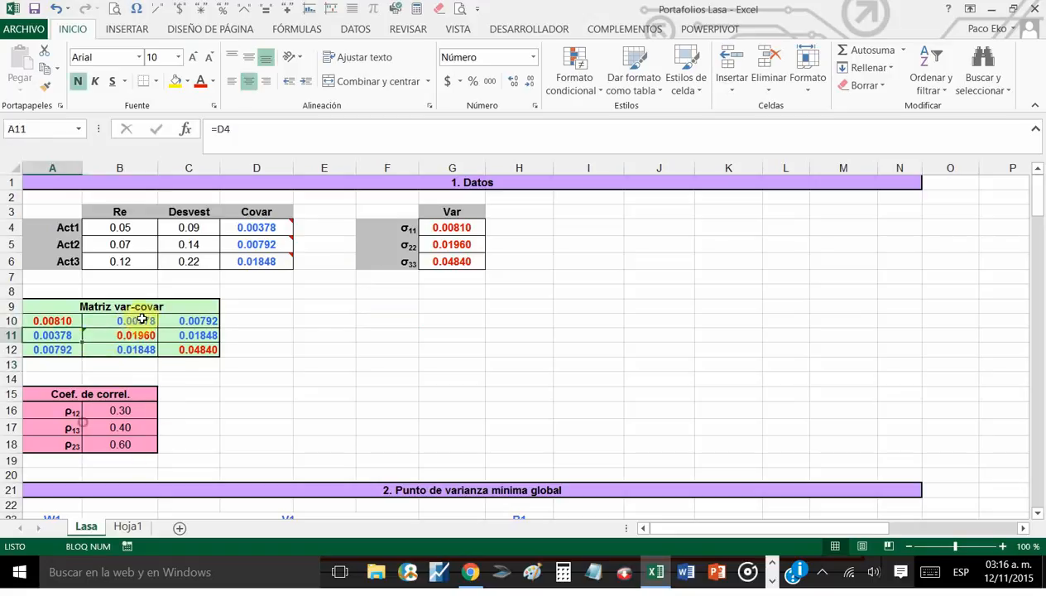
pyautogui.click(125, 322)
pyautogui.click(192, 321)
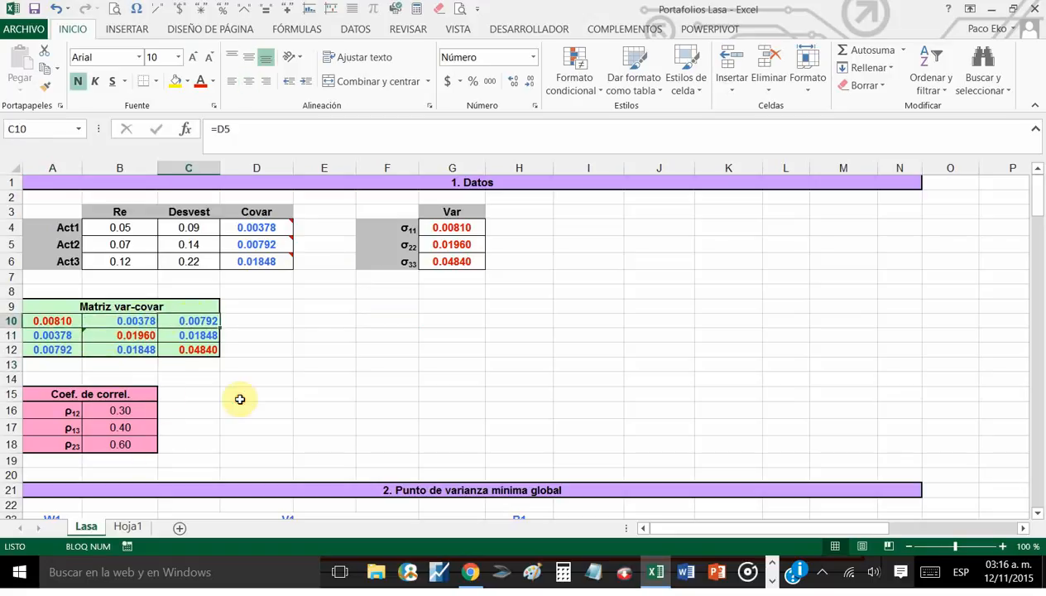
pyautogui.click(64, 335)
pyautogui.click(124, 321)
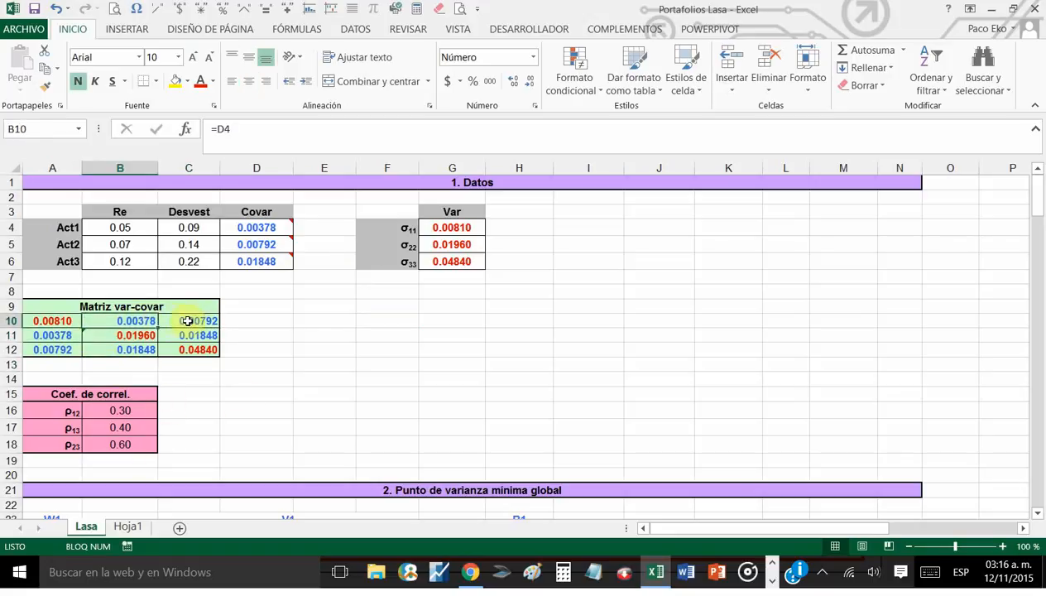
pyautogui.click(44, 354)
pyautogui.click(191, 322)
pyautogui.click(191, 335)
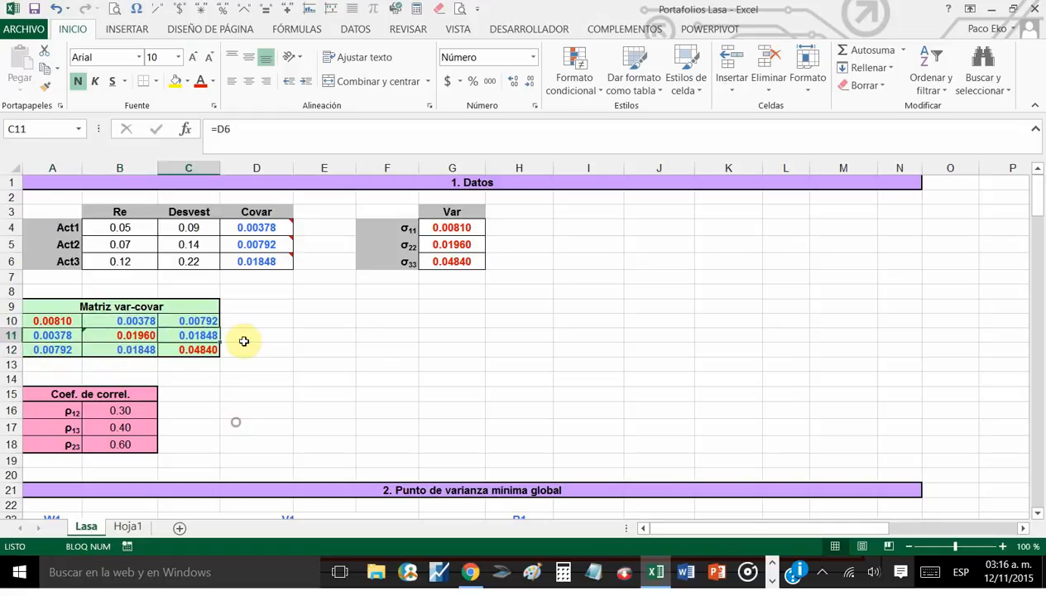
pyautogui.click(324, 351)
# Compare the Matriz var-covar table with matrix S in E51:G53 of the portfolio variance section.
pyautogui.moveTo(80, 304); pyautogui.dragTo(79, 347)
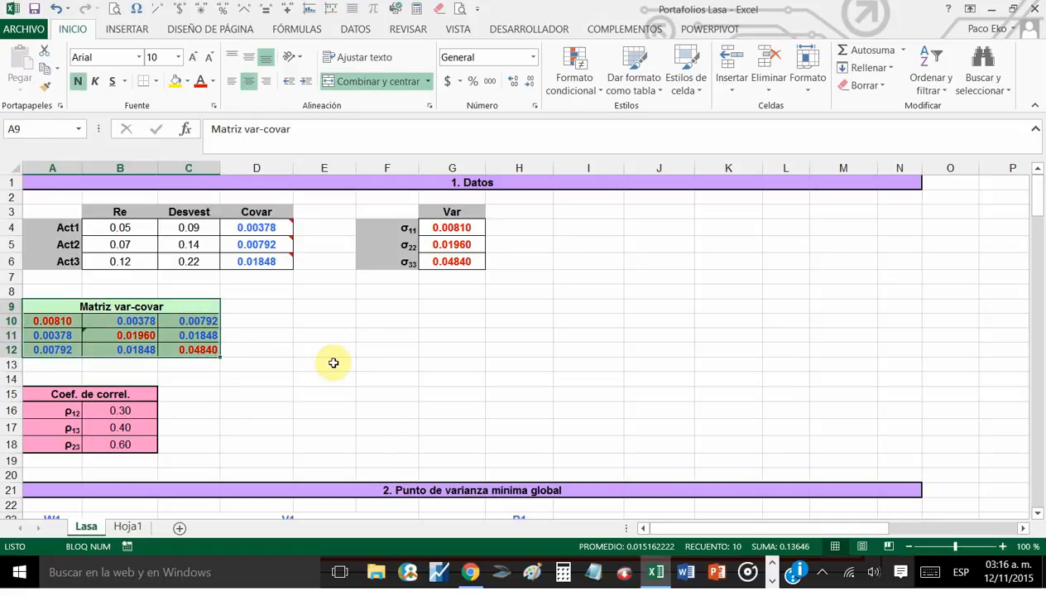
pyautogui.scroll(-11, 418, 460)
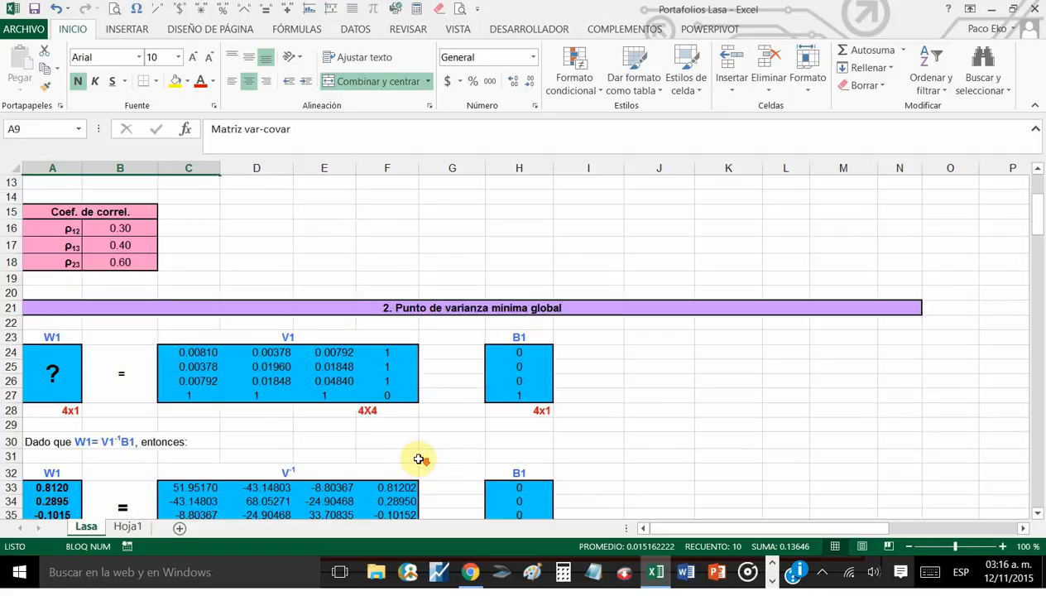
pyautogui.scroll(3, 419, 460)
pyautogui.scroll(-7, 419, 460)
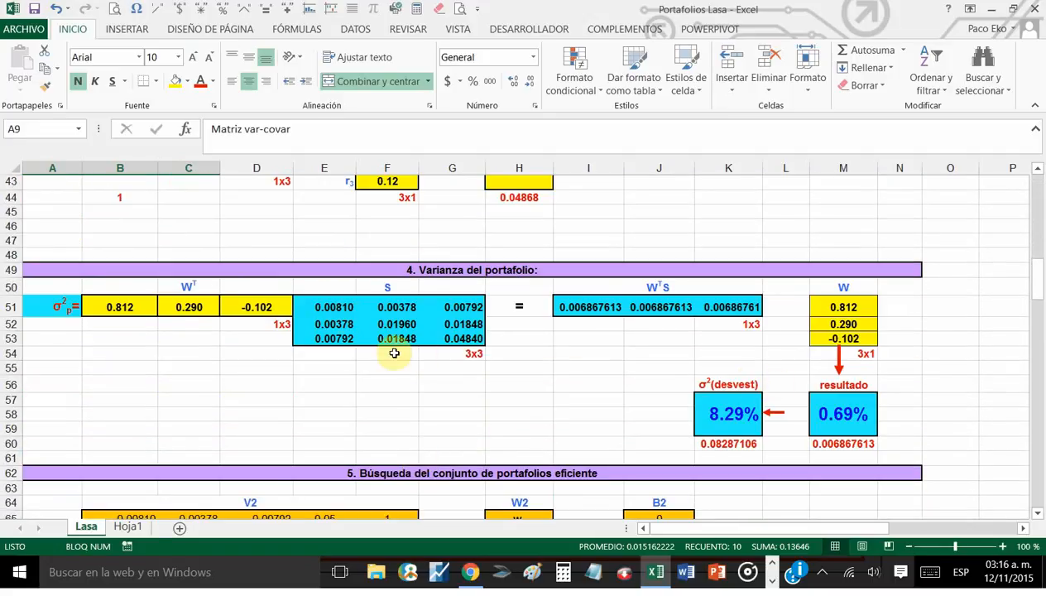
pyautogui.moveTo(333, 309); pyautogui.dragTo(473, 340)
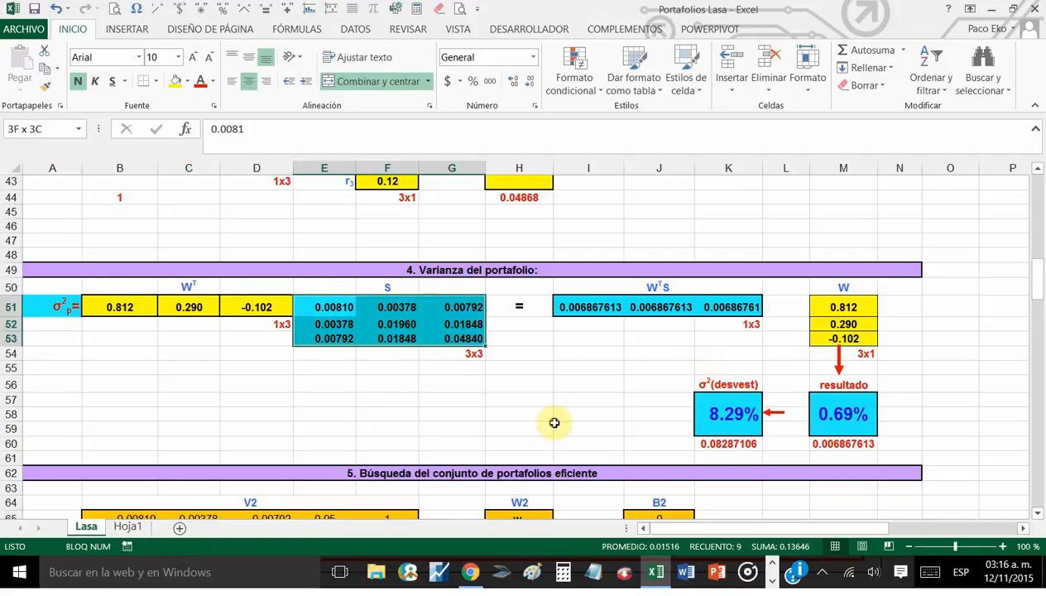
pyautogui.click(515, 427)
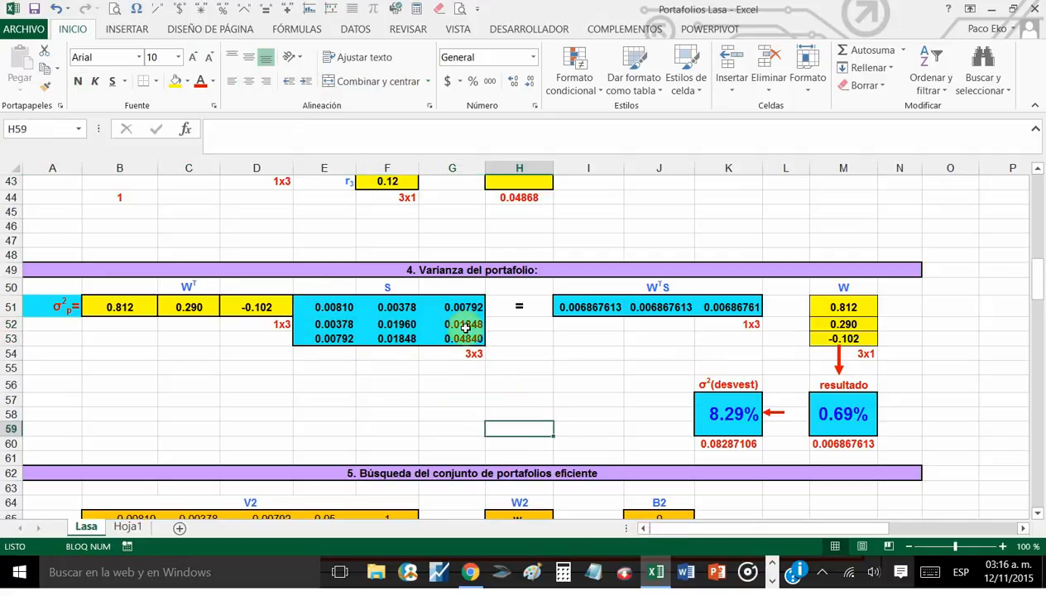
# Inspect the transposed weights in B51:D52, the matrix product formula in I51, and the dimension labels below them.
pyautogui.moveTo(124, 308); pyautogui.dragTo(255, 324)
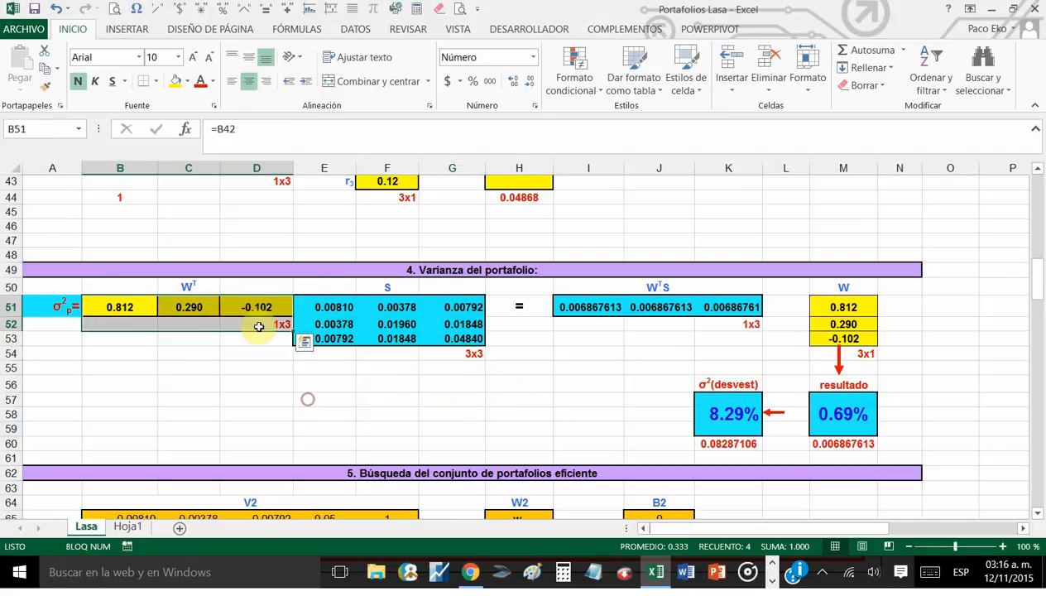
pyautogui.click(263, 328)
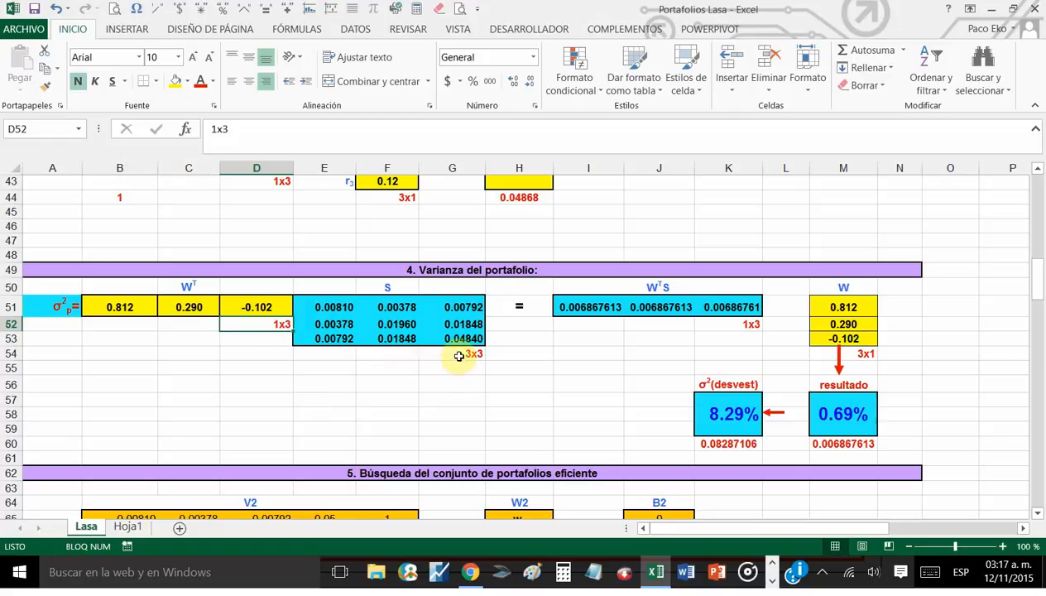
pyautogui.click(584, 311)
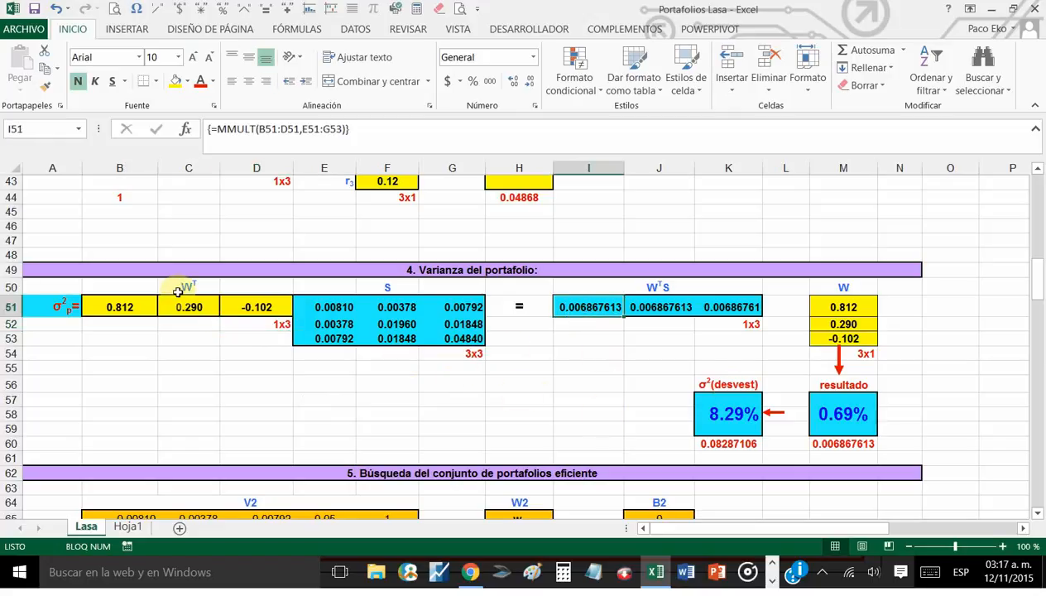
pyautogui.click(749, 329)
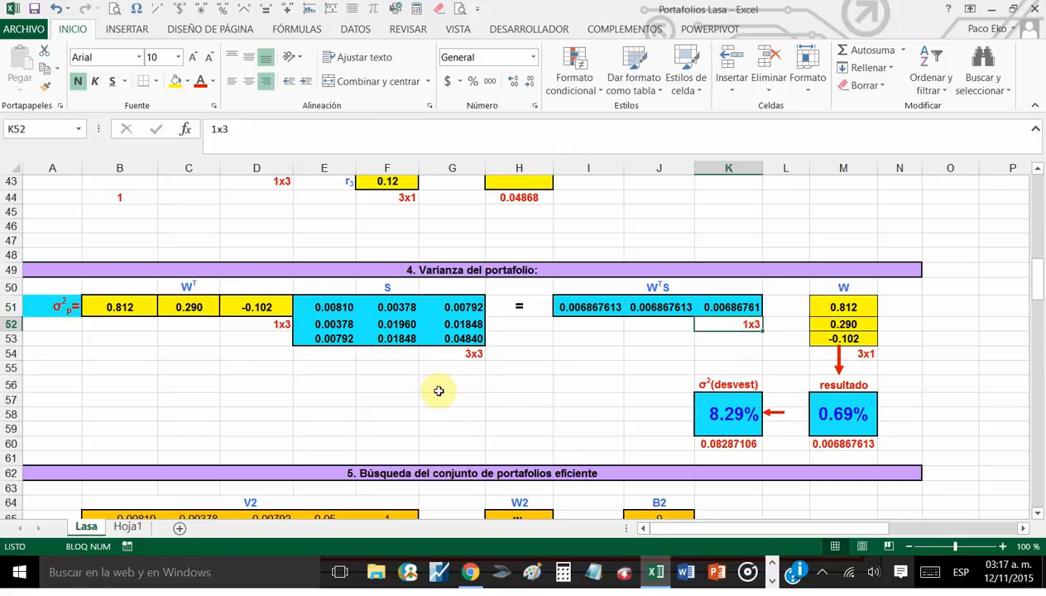
# Review portfolio variance equation (4a) in the presentation, then return to the workbook and inspect the W weights in M51:M53.
pyautogui.hotkey('alt', 'Tab')
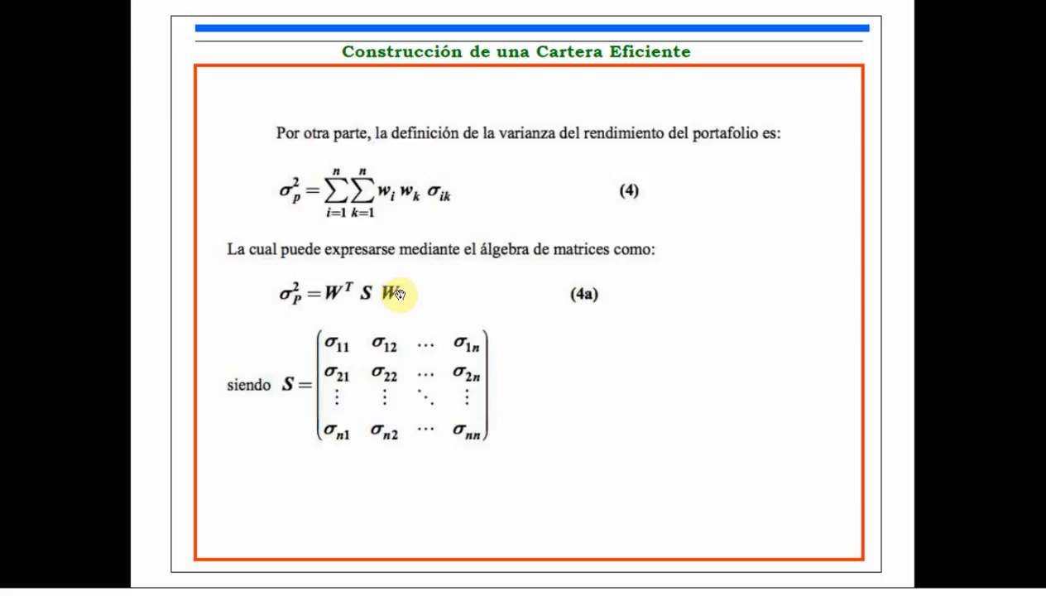
pyautogui.hotkey('alt', 'Tab')
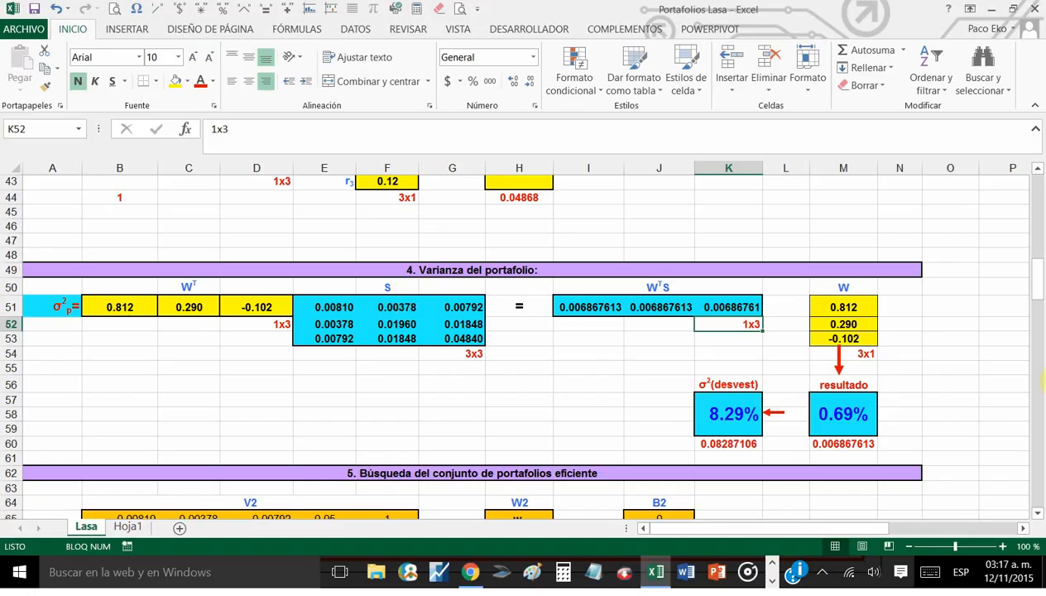
pyautogui.moveTo(843, 307); pyautogui.dragTo(843, 339)
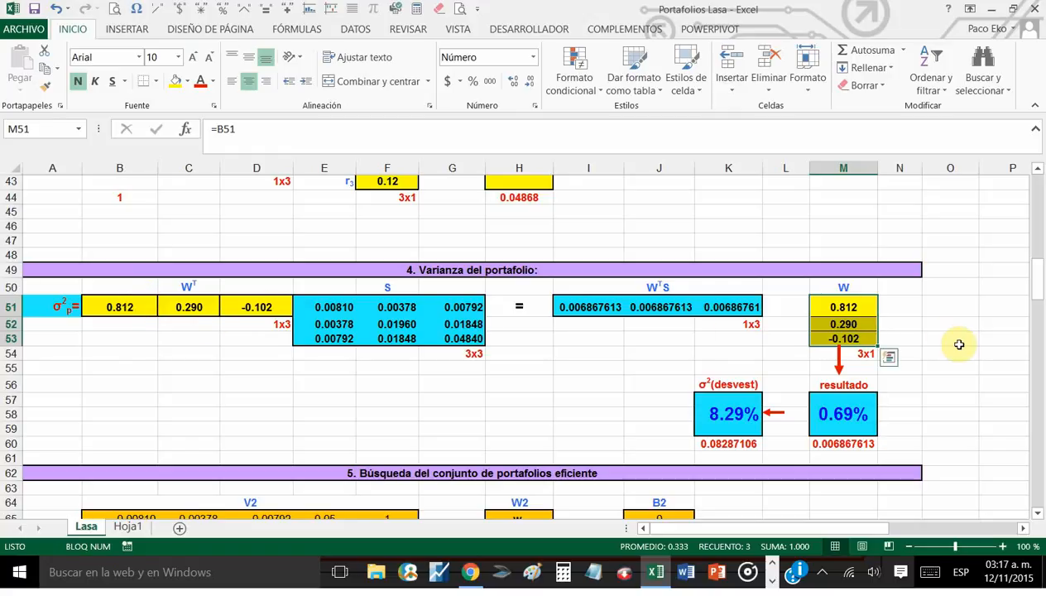
pyautogui.click(959, 345)
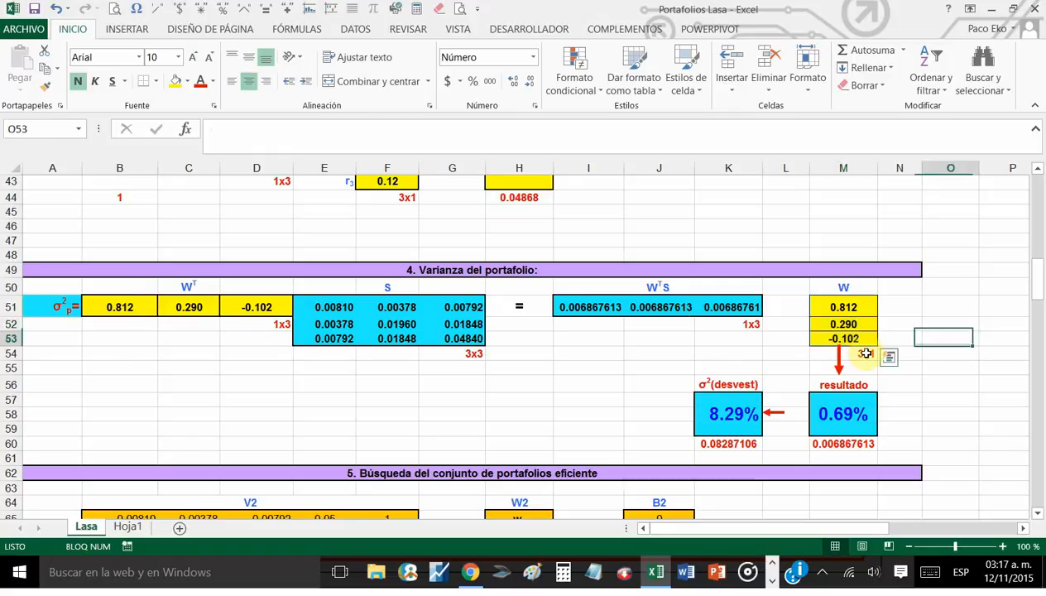
# Clear the WᵀS matrix product from I51:K51 in the portfolio variance section.
pyautogui.moveTo(579, 307); pyautogui.dragTo(716, 312)
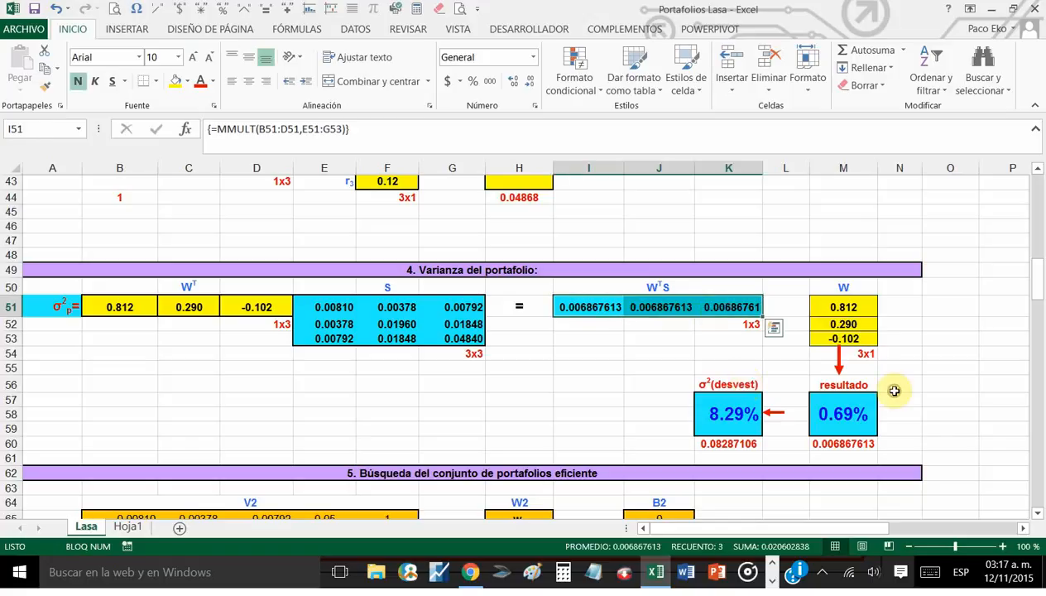
pyautogui.press('Delete')
pyautogui.click(592, 306)
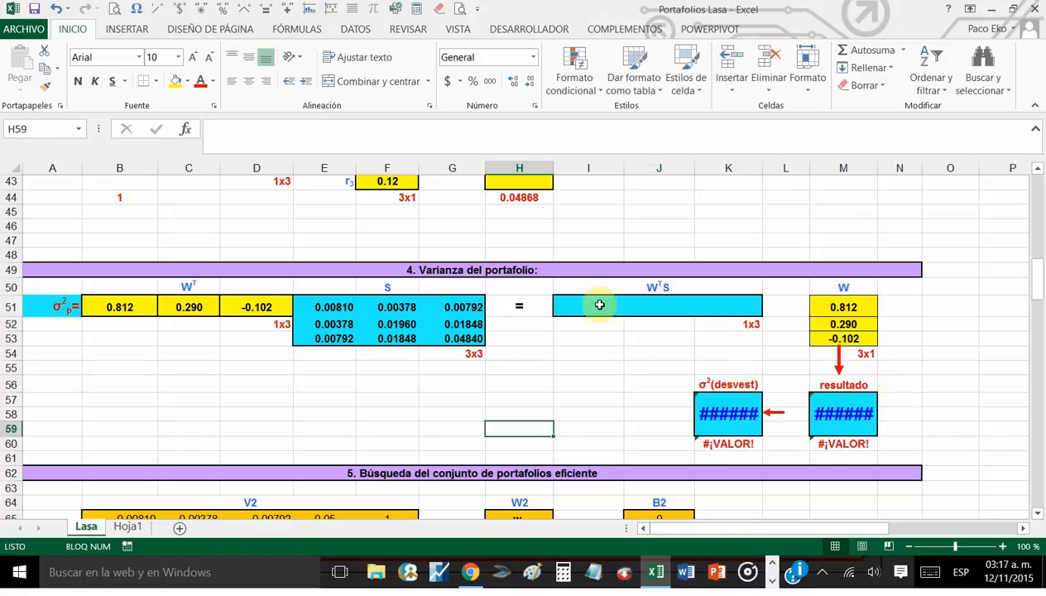
# Enter the array formula =MMULT(B51:D51,E51:G53) in I51 to multiply the transposed weights by matrix S.
pyautogui.write('=m')
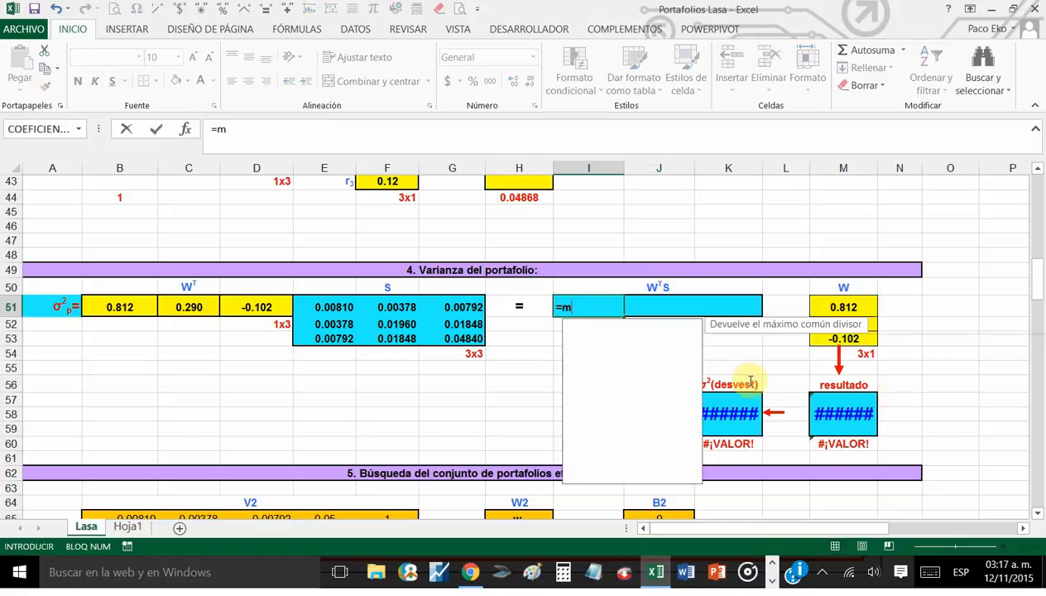
pyautogui.write('mult(')
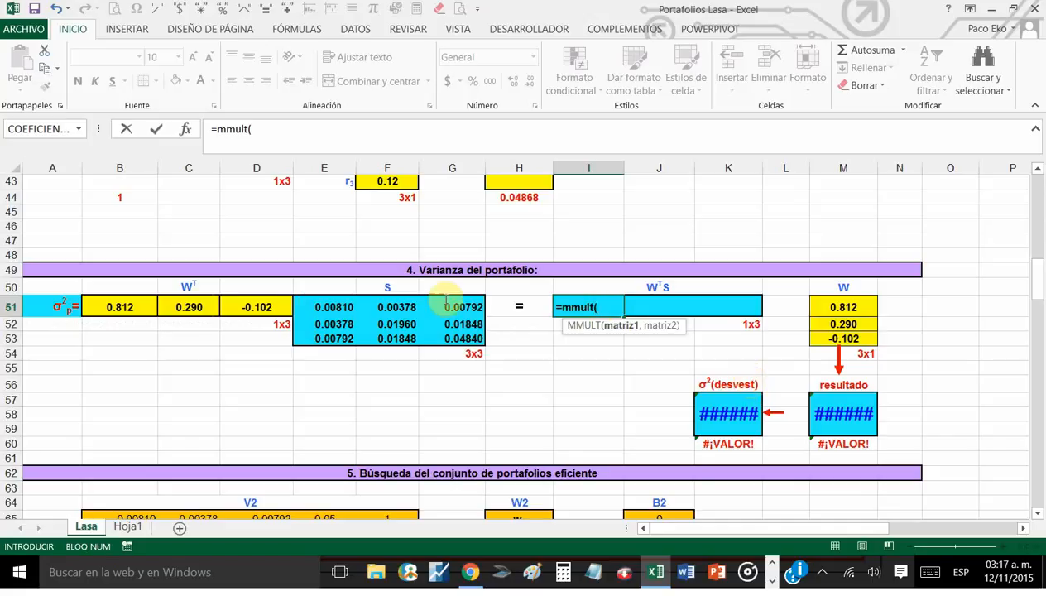
pyautogui.moveTo(121, 306); pyautogui.dragTo(277, 305)
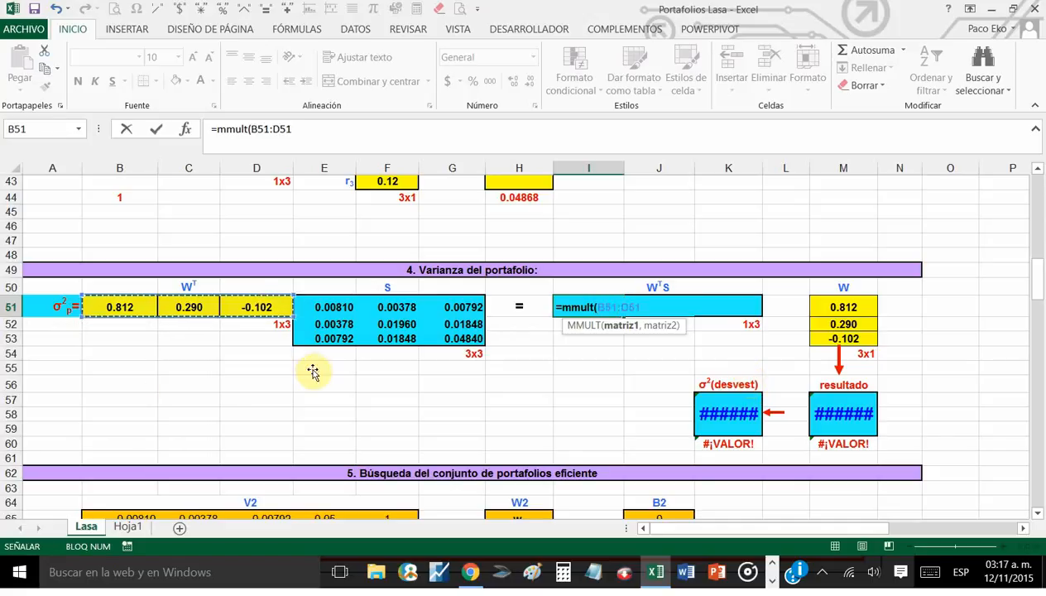
pyautogui.write(',')
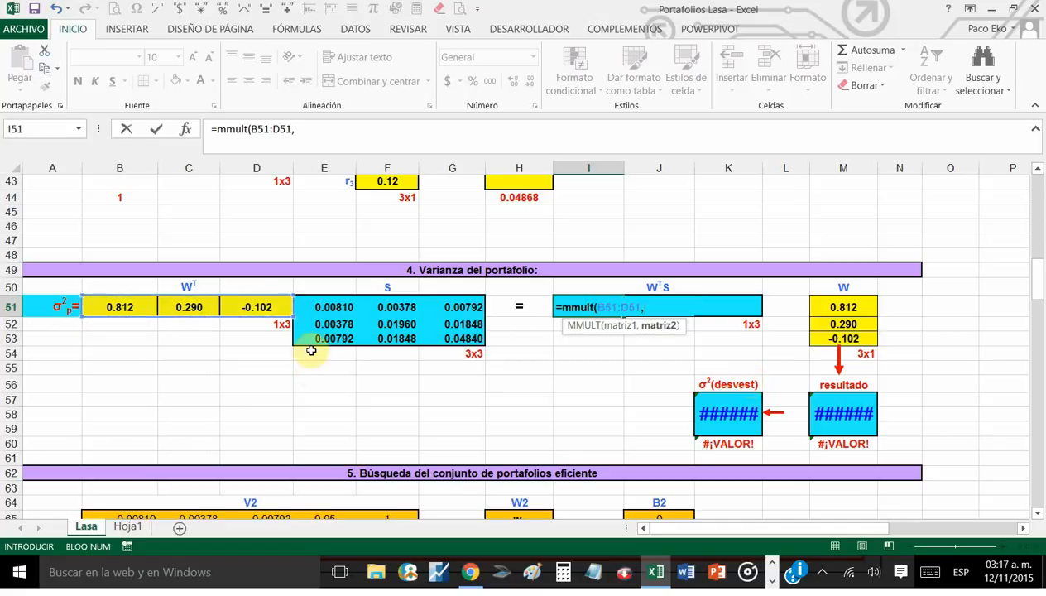
pyautogui.moveTo(346, 305); pyautogui.dragTo(463, 340)
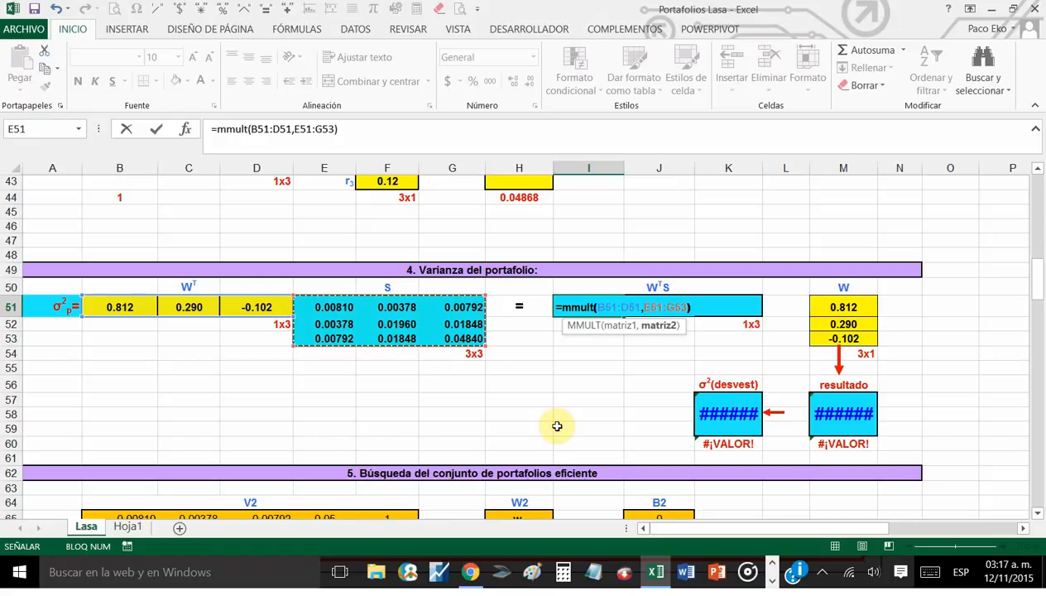
pyautogui.hotkey('ctrl', 'shift', 'Return')
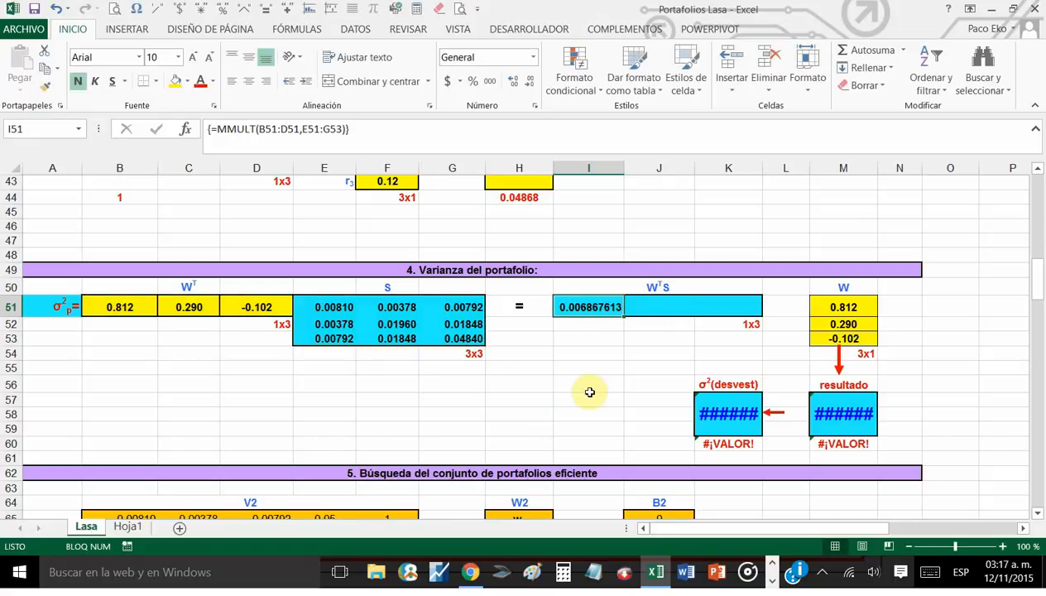
# Extend the MMULT array formula across I51:K51 to match the 1x3 dimension of WᵀS.
pyautogui.click(729, 324)
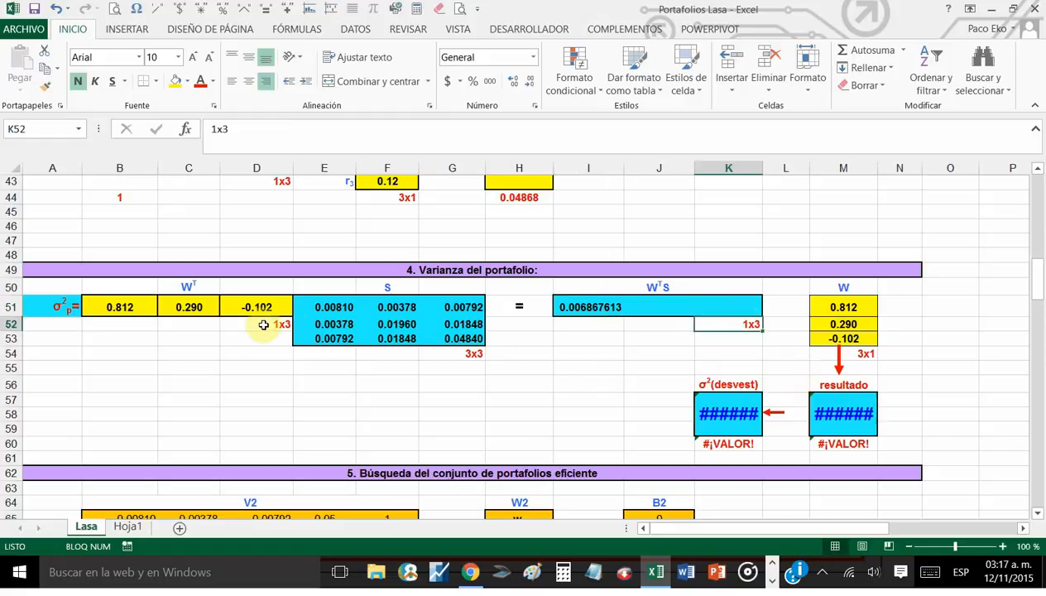
pyautogui.click(739, 353)
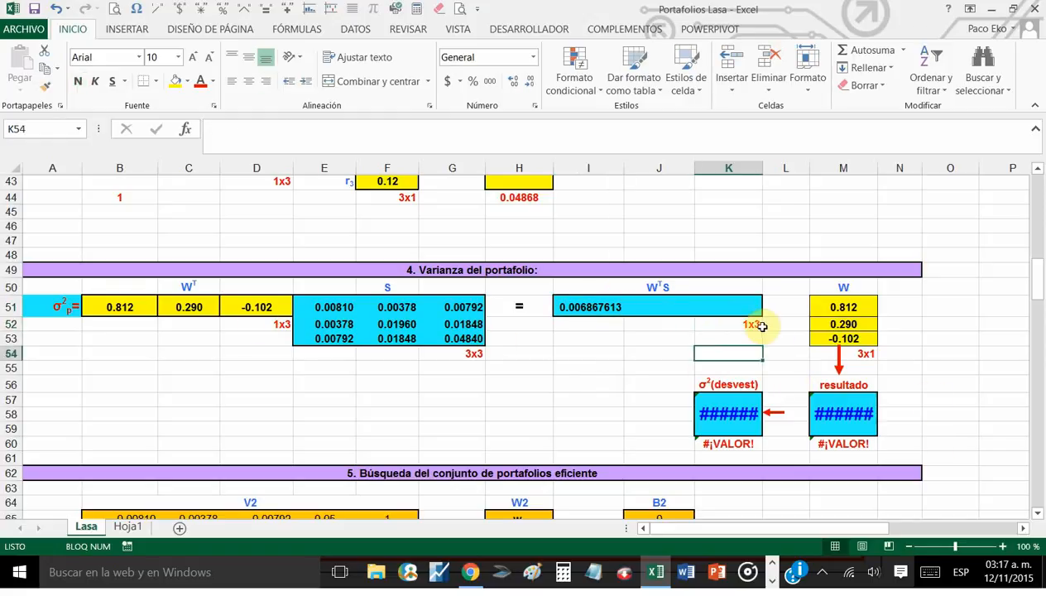
pyautogui.moveTo(603, 306); pyautogui.dragTo(713, 307)
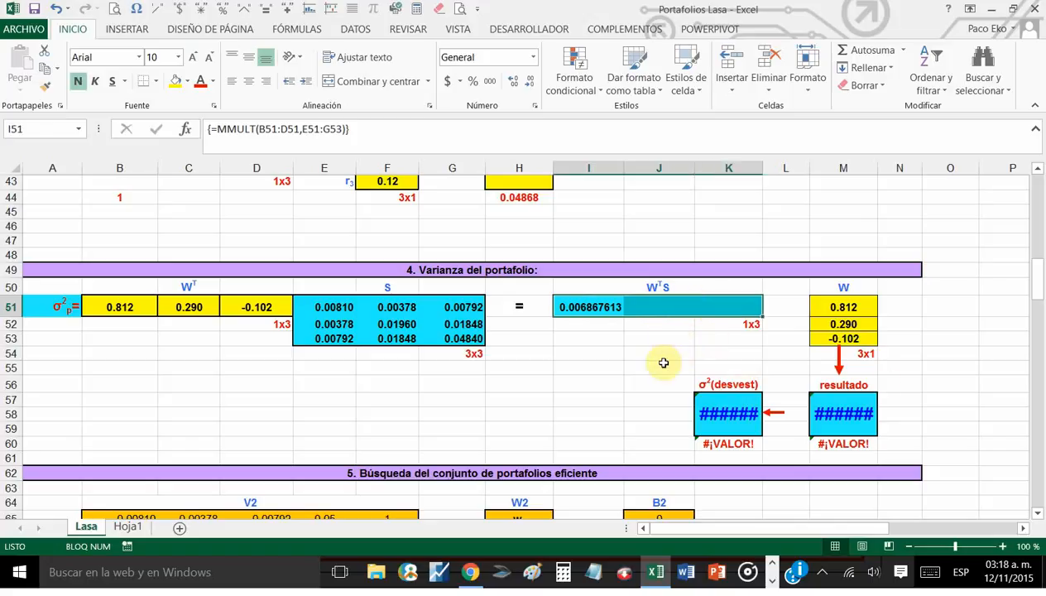
pyautogui.press('F2')
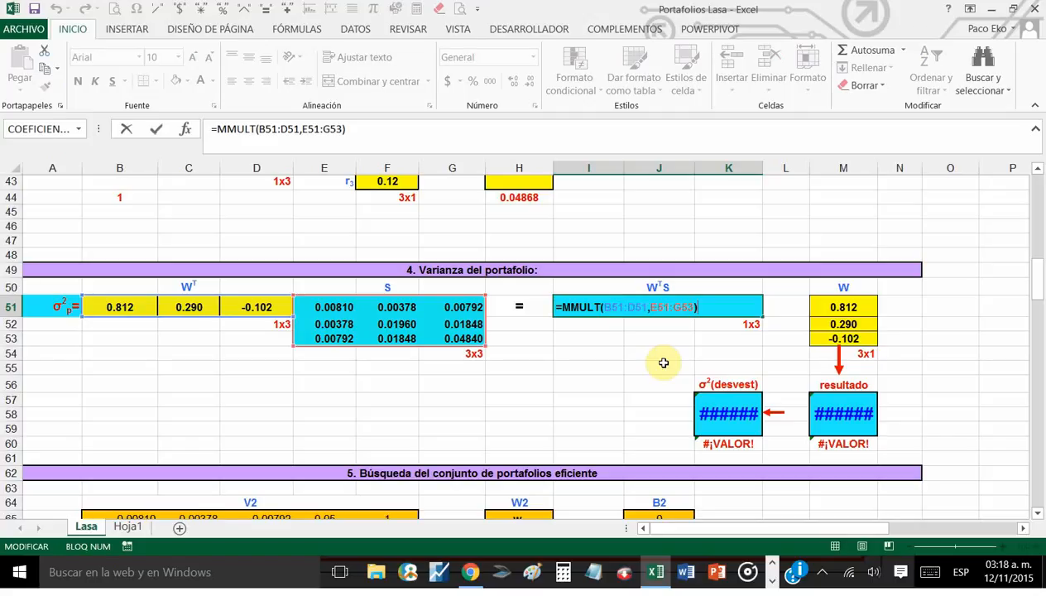
pyautogui.hotkey('ctrl', 'shift', 'Return')
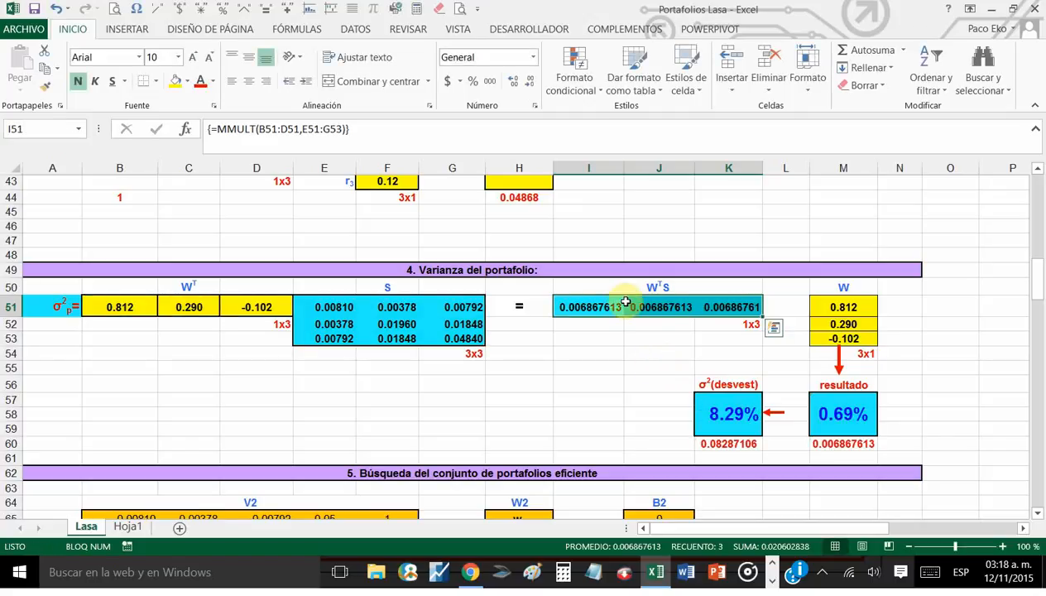
# Inspect the WᵀS product values and their array formula in I51:K51.
pyautogui.click(646, 350)
pyautogui.moveTo(639, 304); pyautogui.dragTo(714, 303)
pyautogui.click(650, 368)
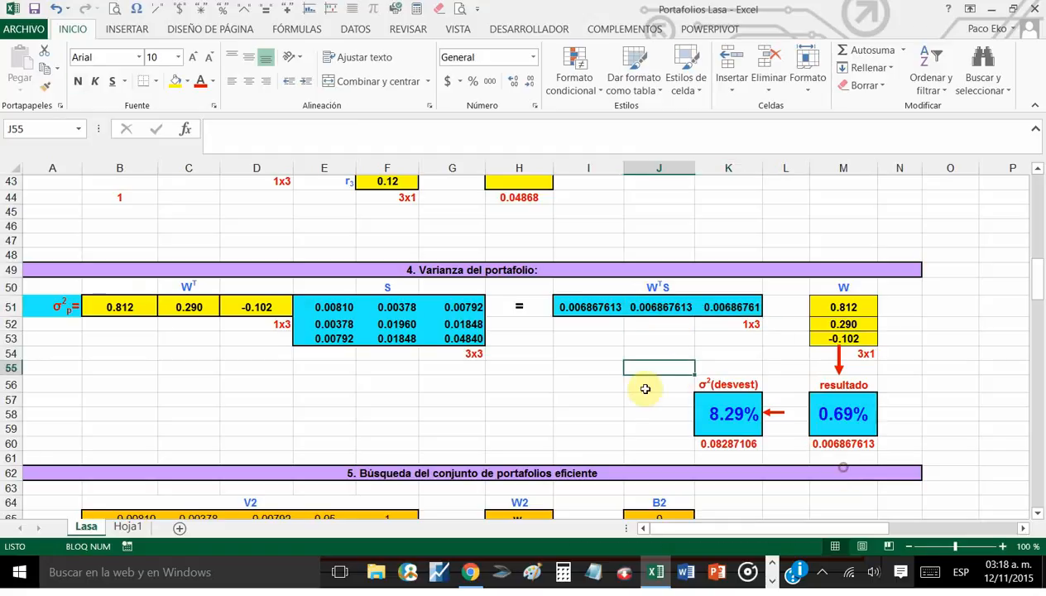
pyautogui.click(588, 338)
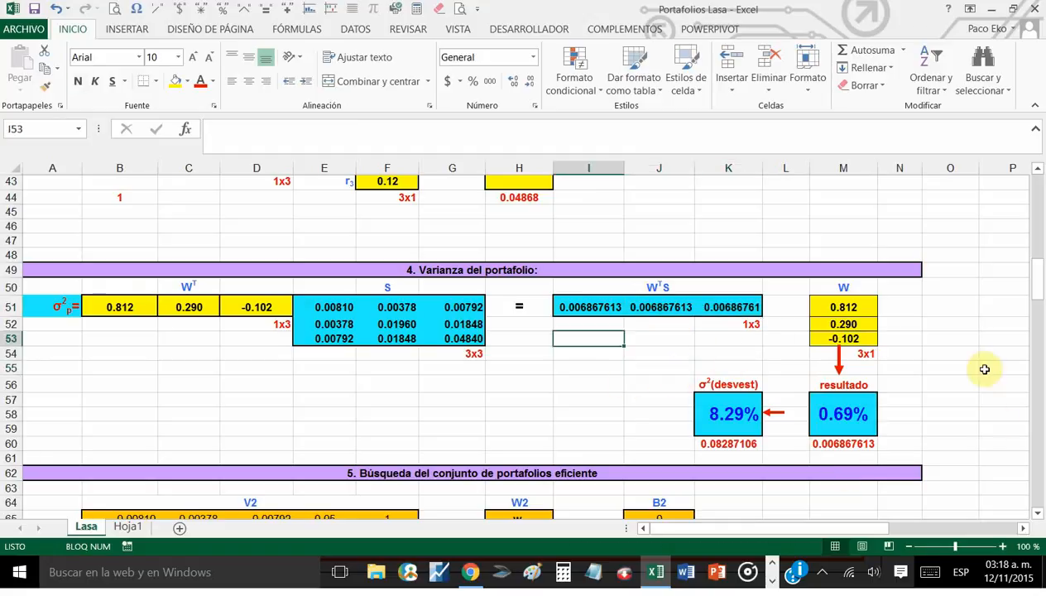
pyautogui.click(604, 305)
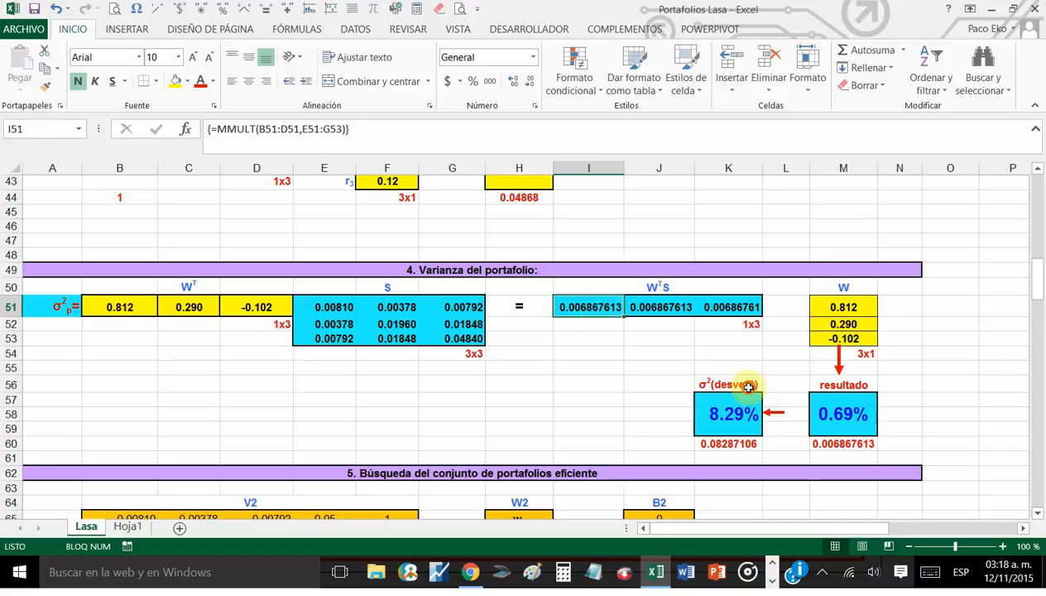
pyautogui.moveTo(589, 307); pyautogui.dragTo(728, 307)
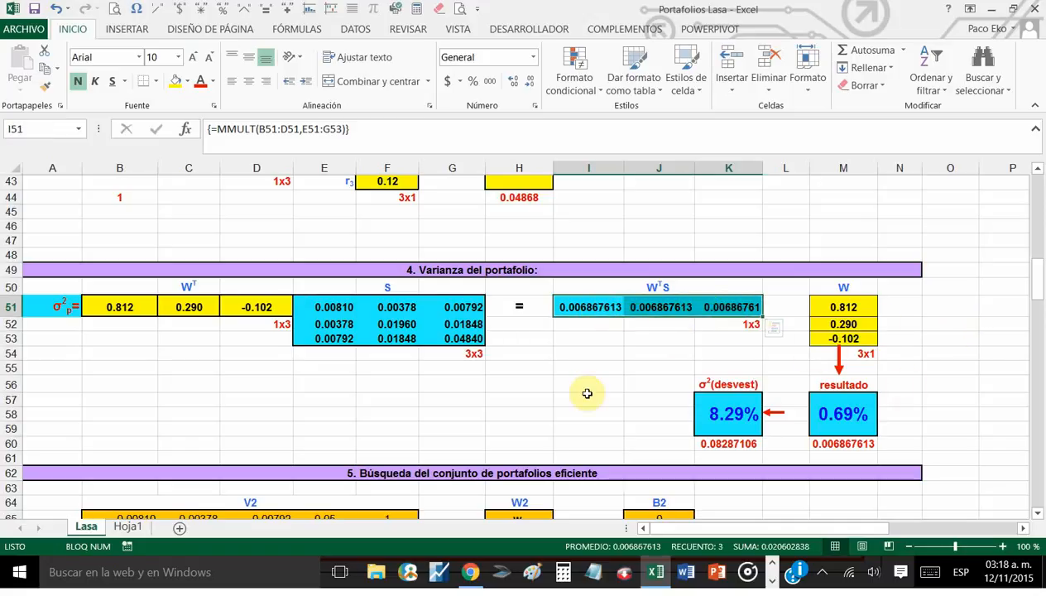
# Compare the W weights in M51:M53 with the WᵀS vector and check them against equation (4a) in the presentation.
pyautogui.click(952, 307)
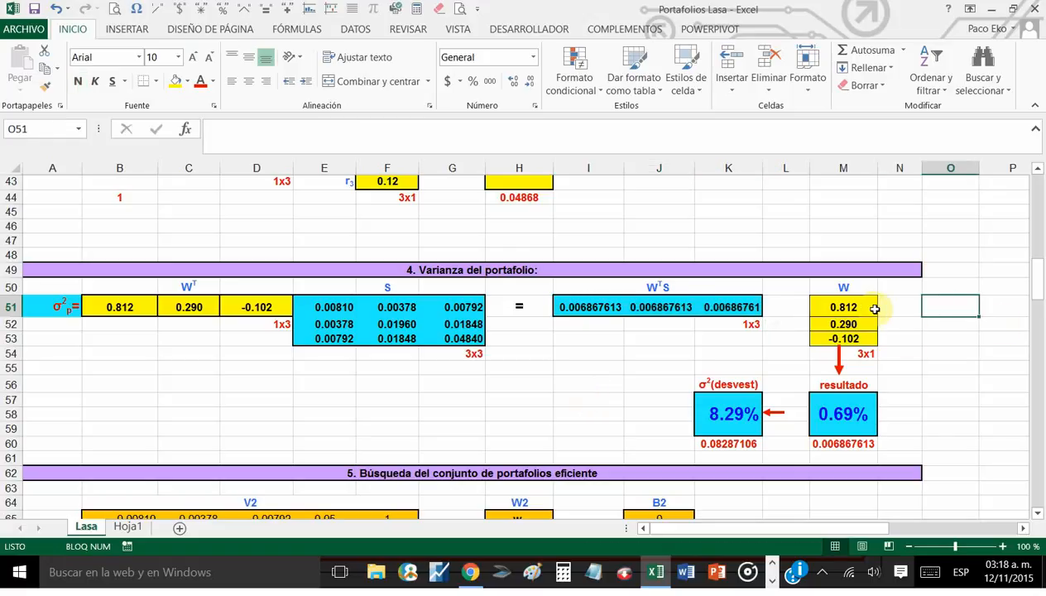
pyautogui.moveTo(848, 307); pyautogui.dragTo(862, 336)
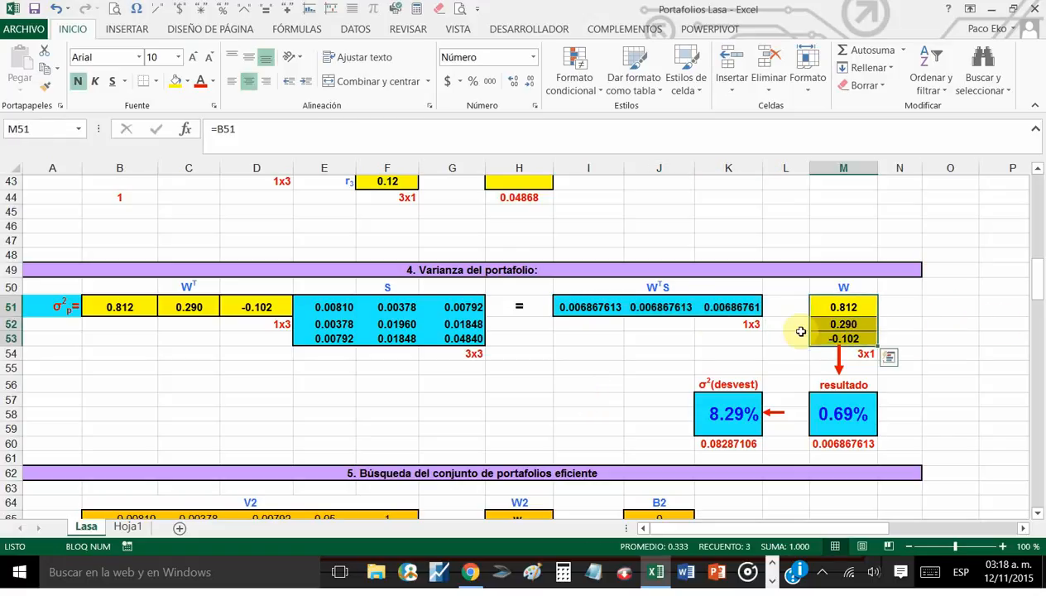
pyautogui.click(599, 309)
pyautogui.moveTo(599, 308); pyautogui.dragTo(712, 306)
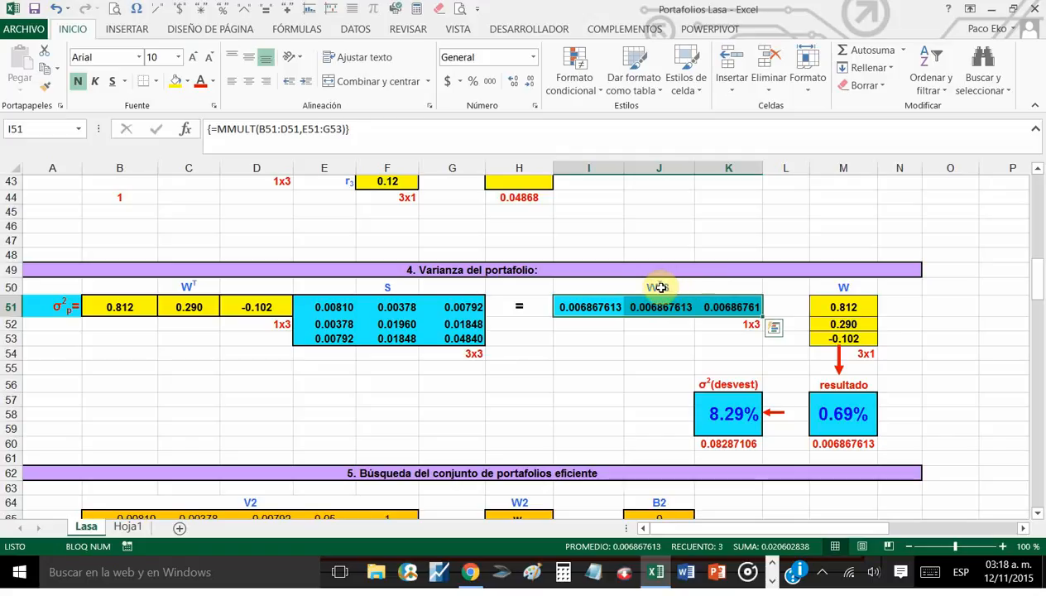
pyautogui.click(845, 282)
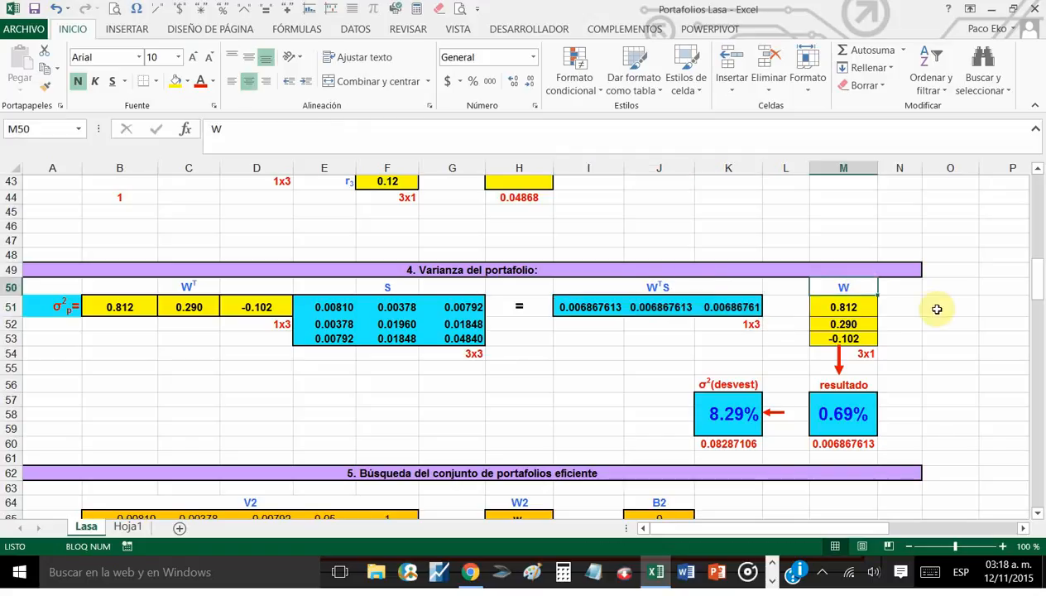
pyautogui.hotkey('alt', 'Tab')
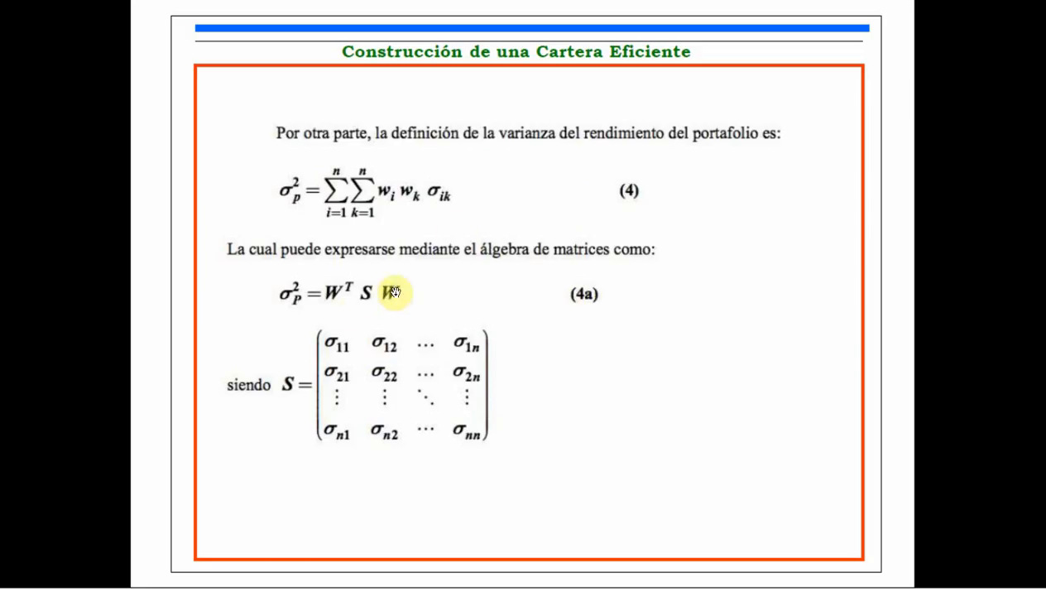
pyautogui.hotkey('alt', 'Tab')
# Inspect the MMULT formula of the portfolio variance result below the W weights.
pyautogui.click(934, 413)
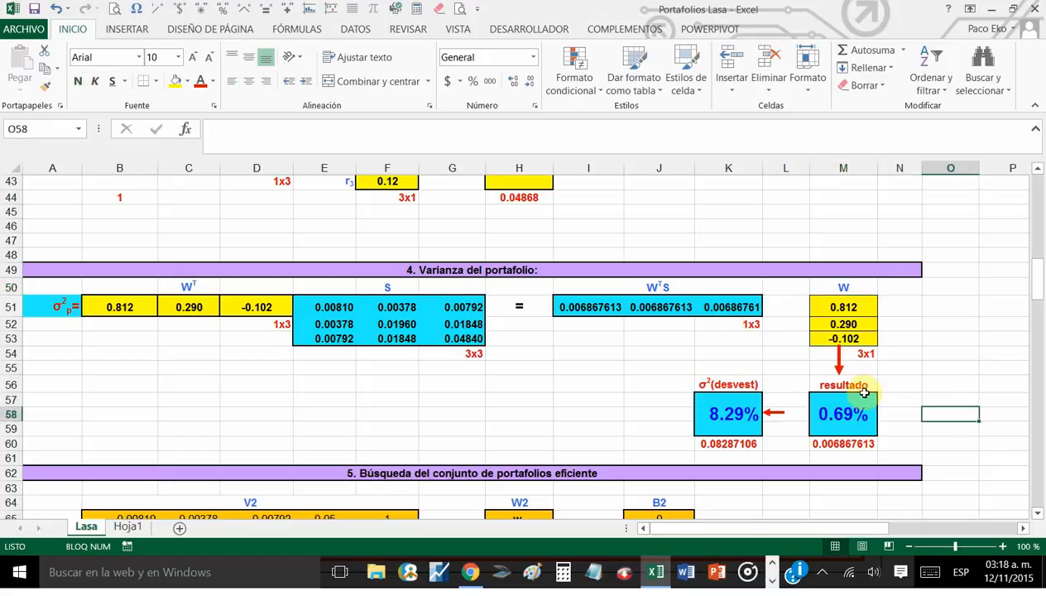
pyautogui.click(844, 402)
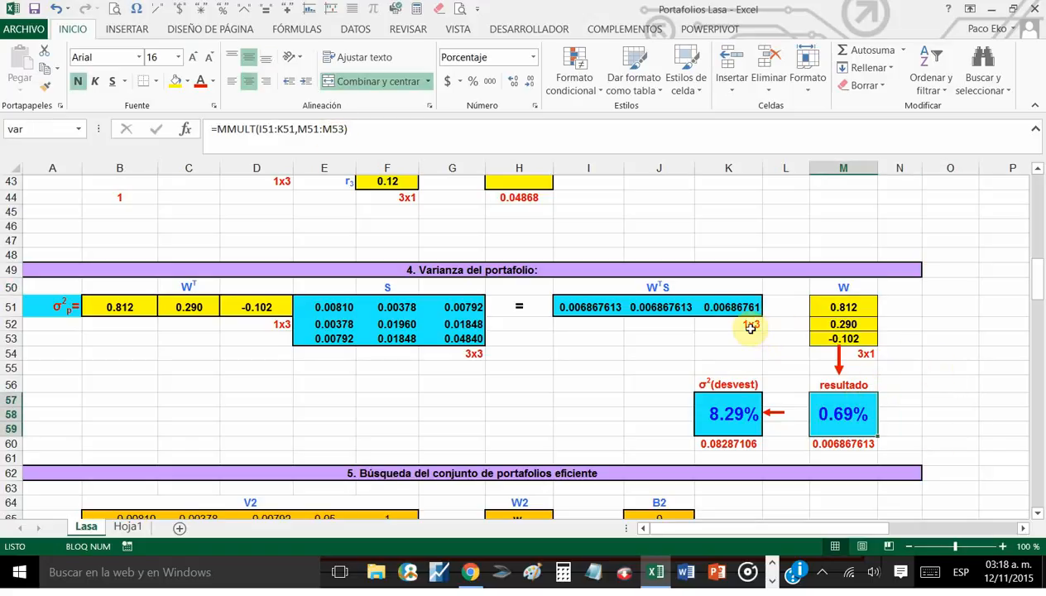
pyautogui.click(944, 410)
pyautogui.click(865, 414)
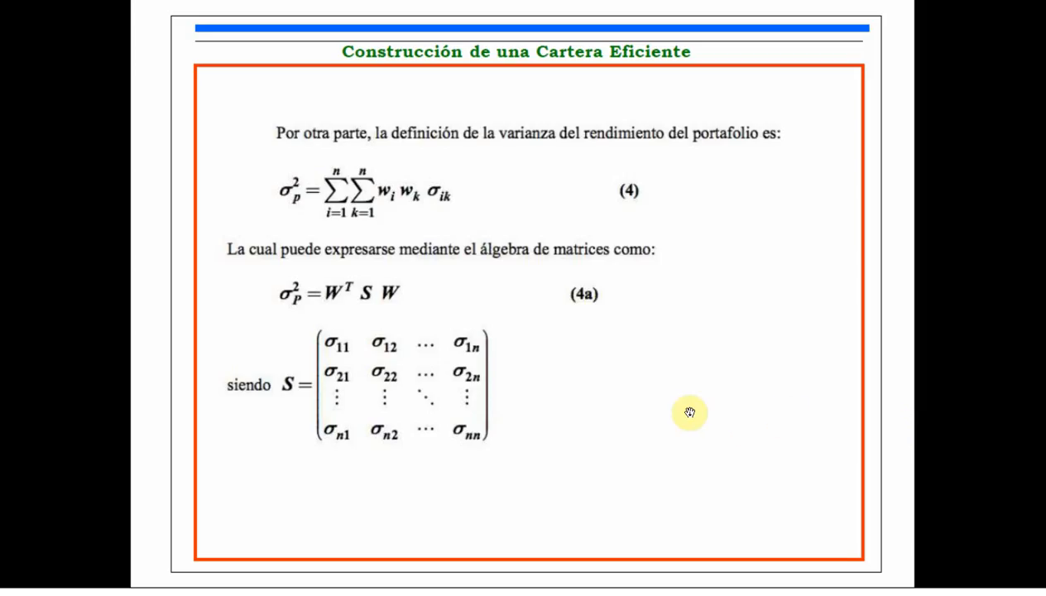
# Review standard deviation equation (5) against (4a) in the presentation, then inspect the desvest square-root formula in the workbook.
pyautogui.click(690, 412)
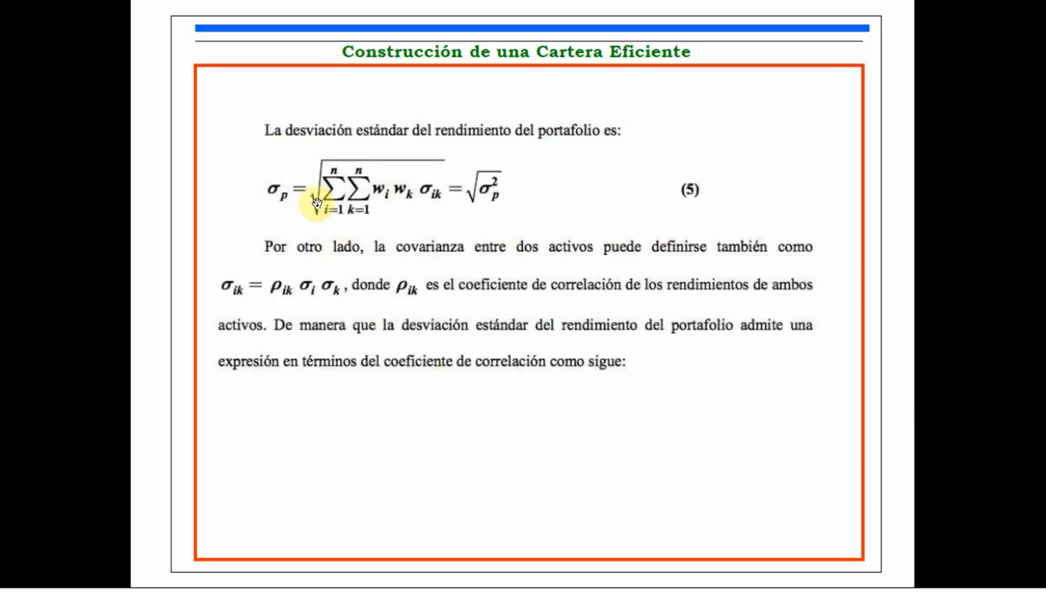
pyautogui.rightClick(324, 239)
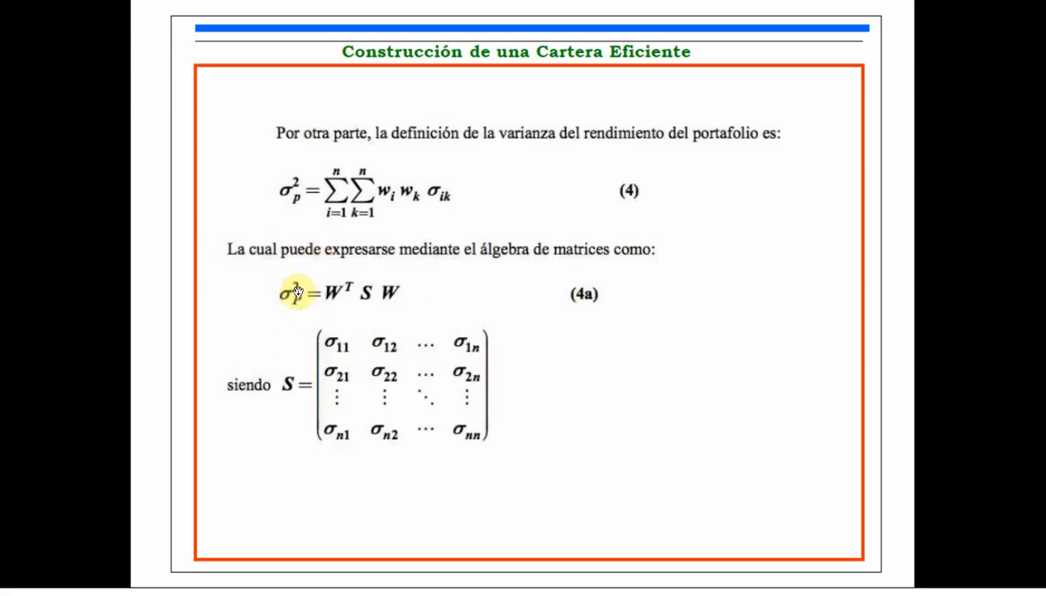
pyautogui.click(372, 343)
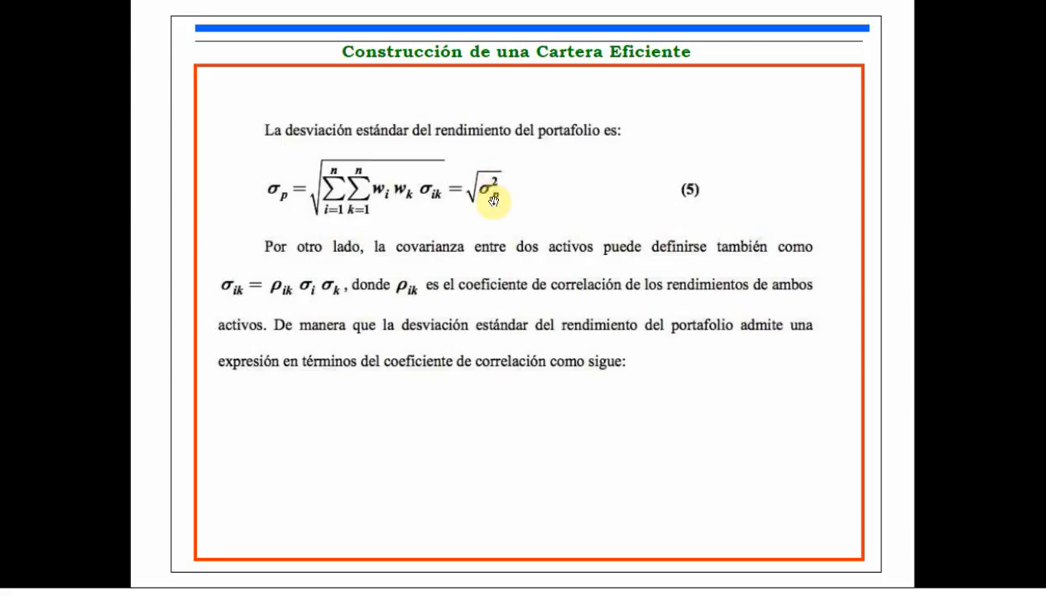
pyautogui.hotkey('alt', 'Tab')
pyautogui.click(755, 421)
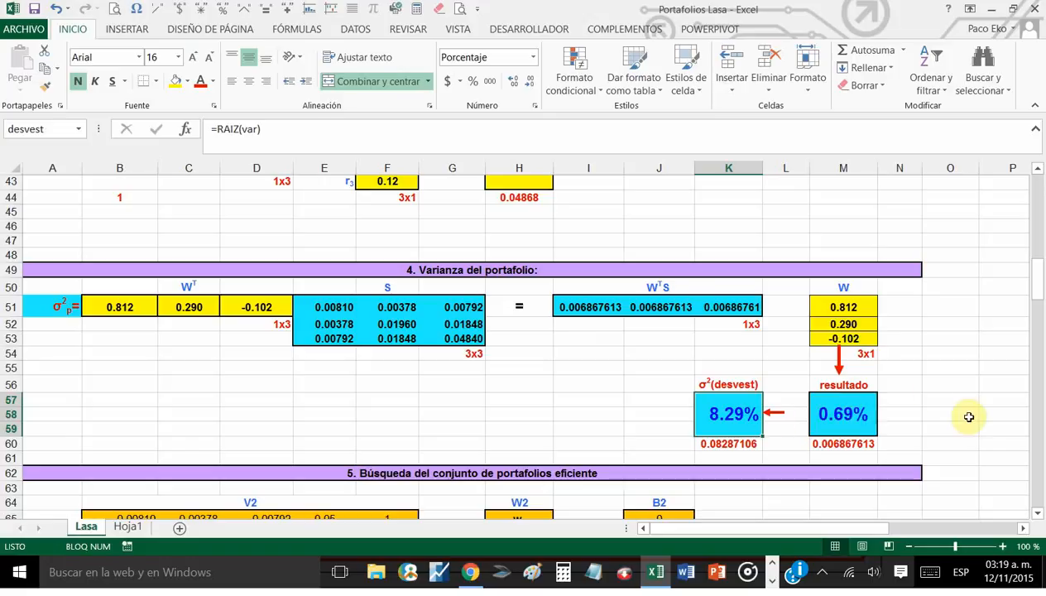
pyautogui.click(942, 385)
pyautogui.click(721, 414)
# Compare the portfolio return result in section 3 with the standard deviation result and its decimal value in K60.
pyautogui.scroll(1, 917, 518)
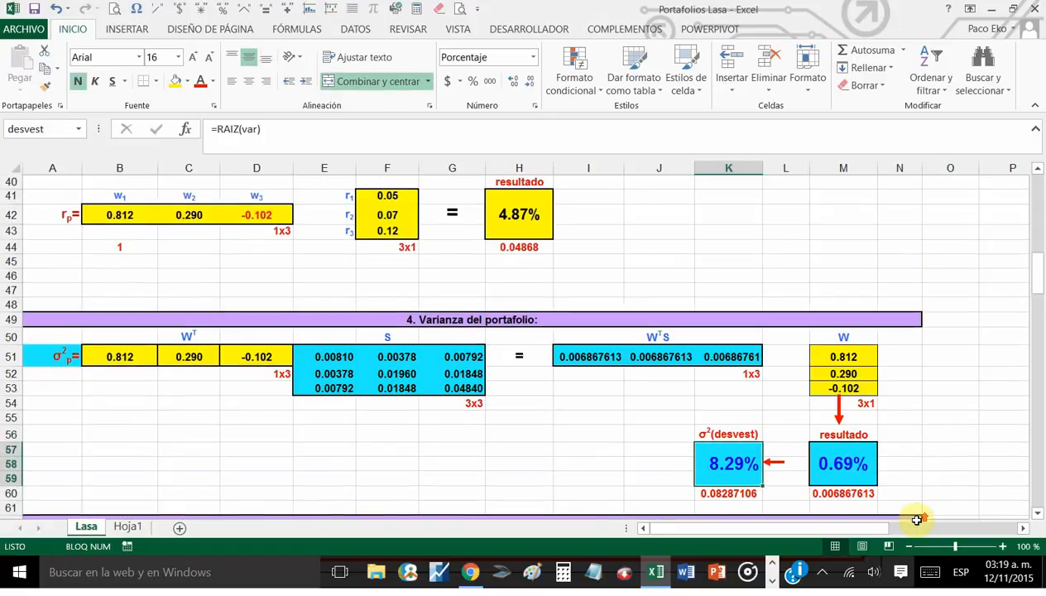
pyautogui.click(528, 247)
pyautogui.click(640, 252)
pyautogui.click(539, 220)
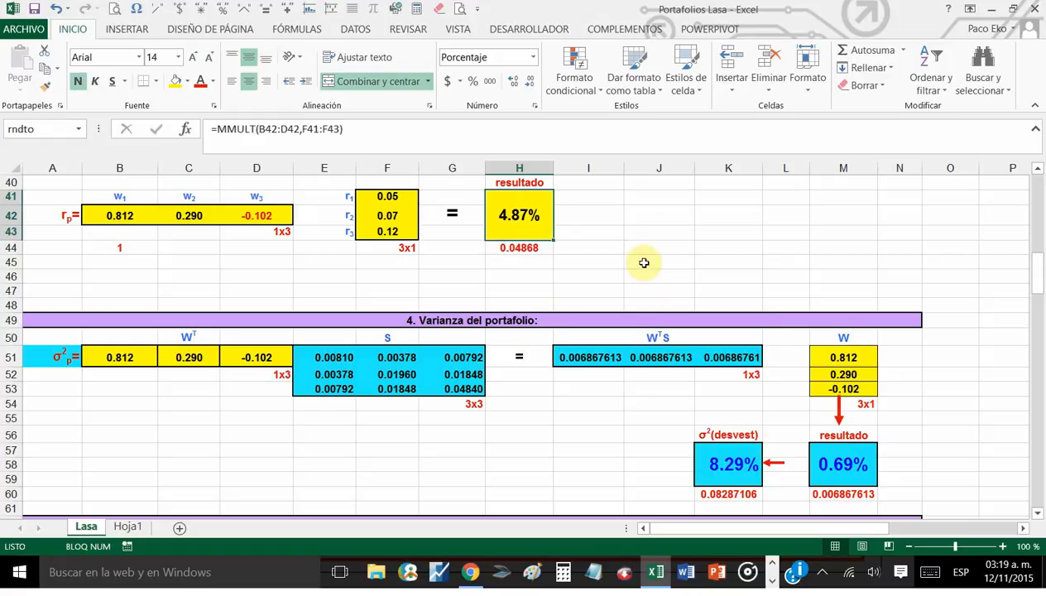
pyautogui.click(643, 262)
pyautogui.click(520, 224)
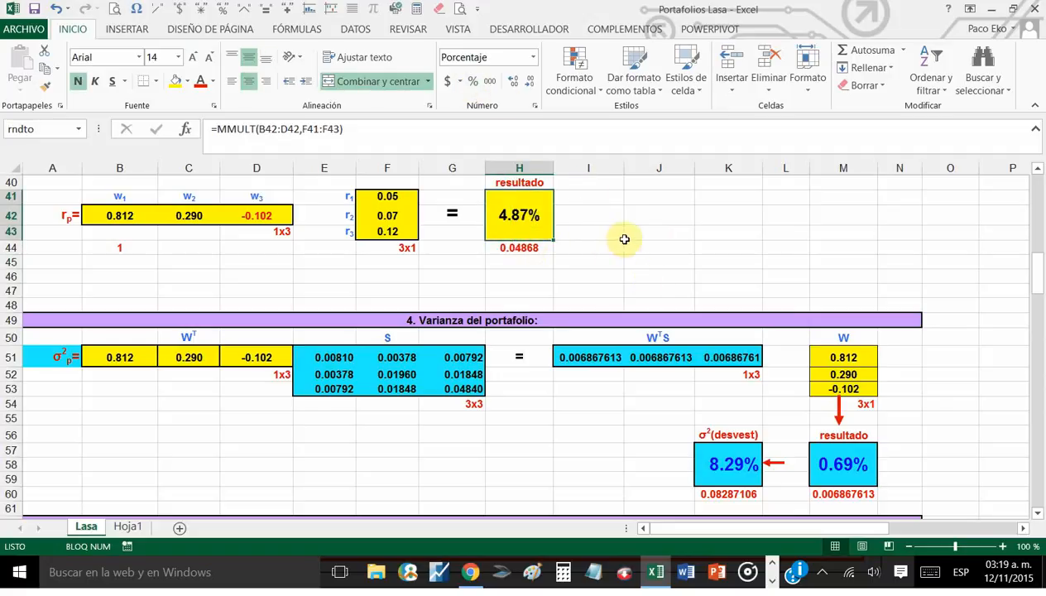
pyautogui.click(719, 462)
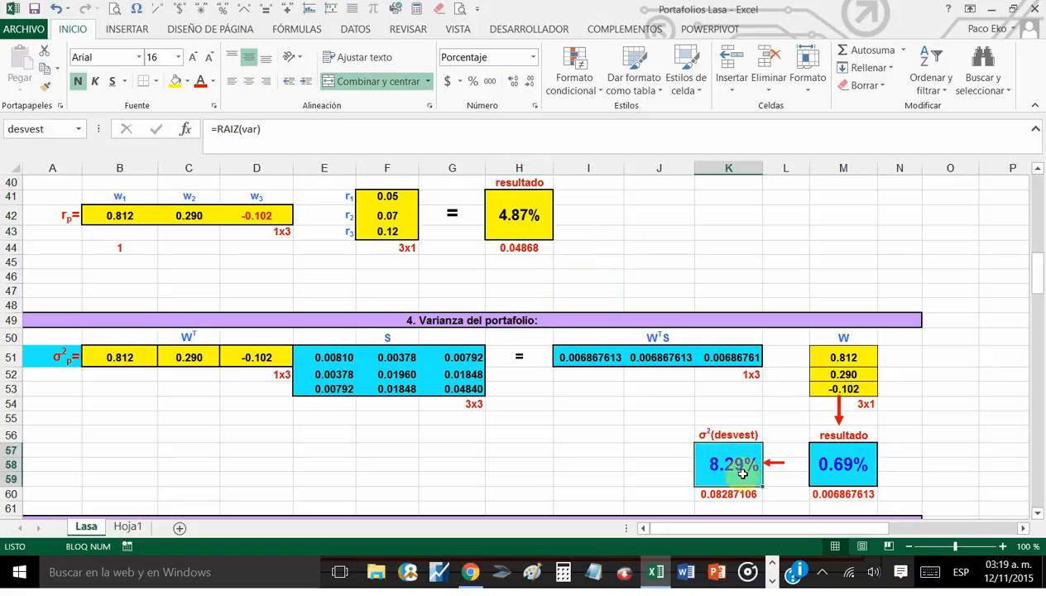
pyautogui.click(728, 494)
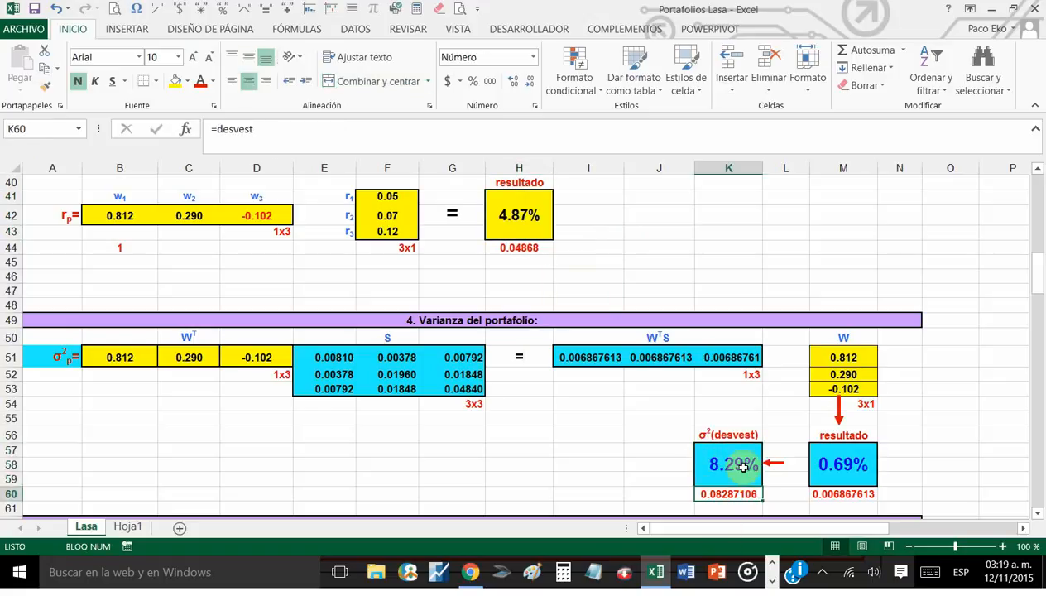
pyautogui.click(727, 463)
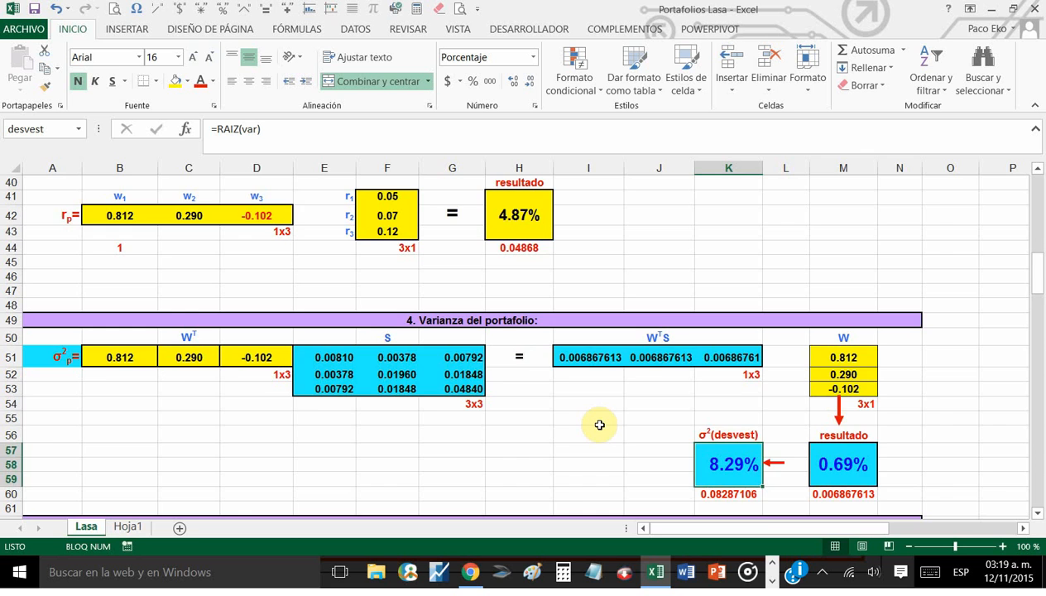
# Relate the standard deviation result in section 4 to the Curva de mínima varianza chart below section 6.
pyautogui.scroll(-1, 751, 519)
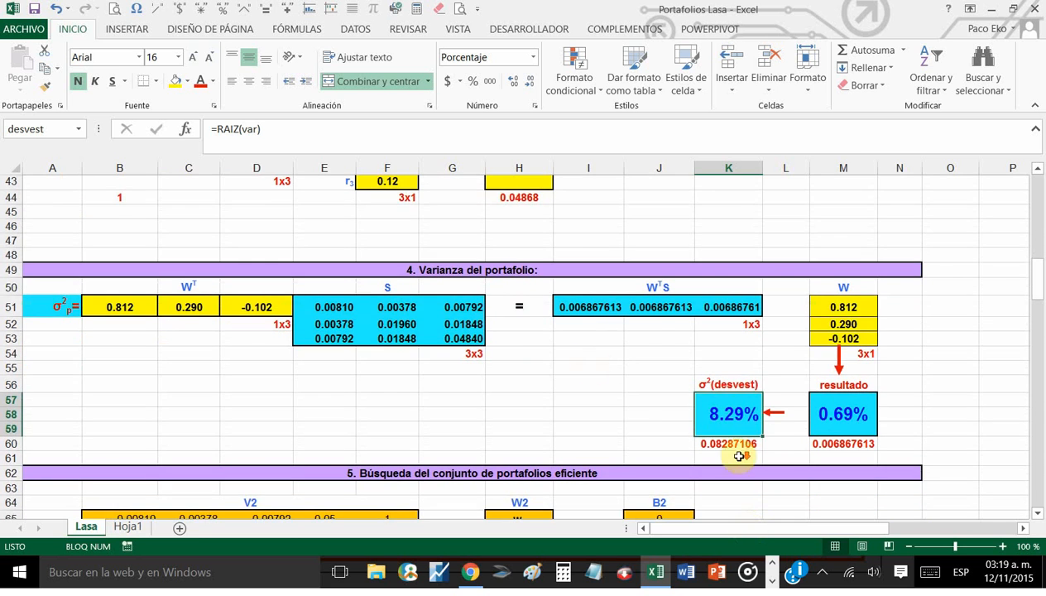
pyautogui.scroll(-10, 737, 458)
pyautogui.scroll(-17, 738, 458)
pyautogui.scroll(4, 737, 458)
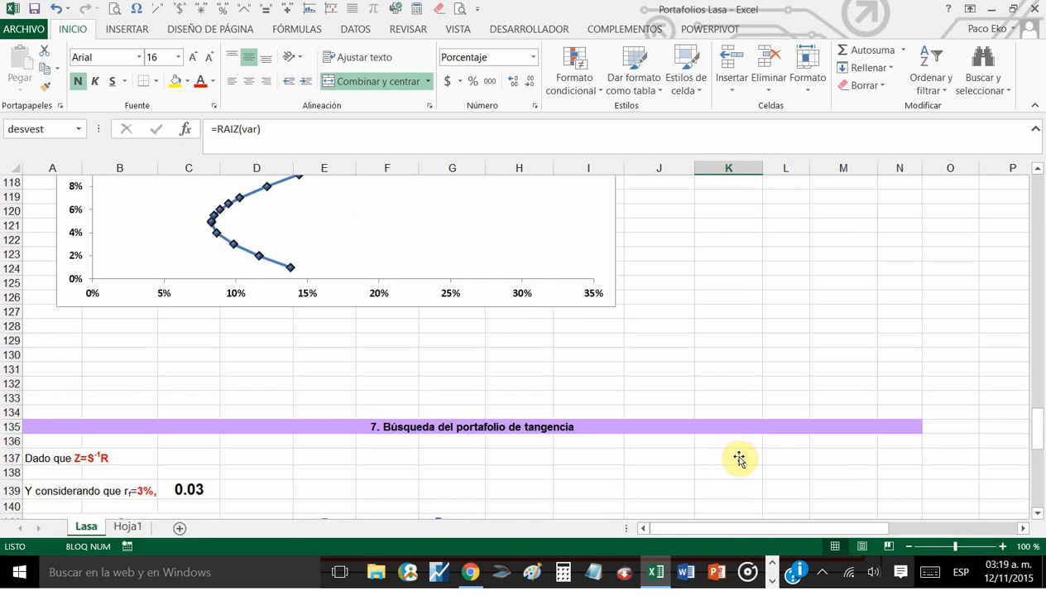
pyautogui.scroll(20, 742, 461)
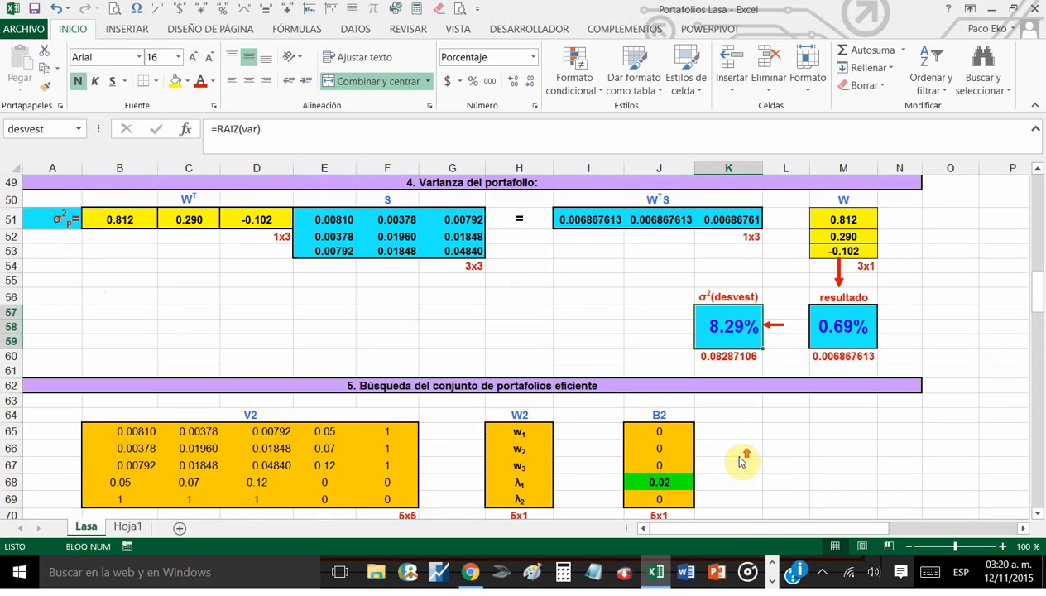
pyautogui.scroll(-7, 743, 461)
pyautogui.scroll(-17, 742, 461)
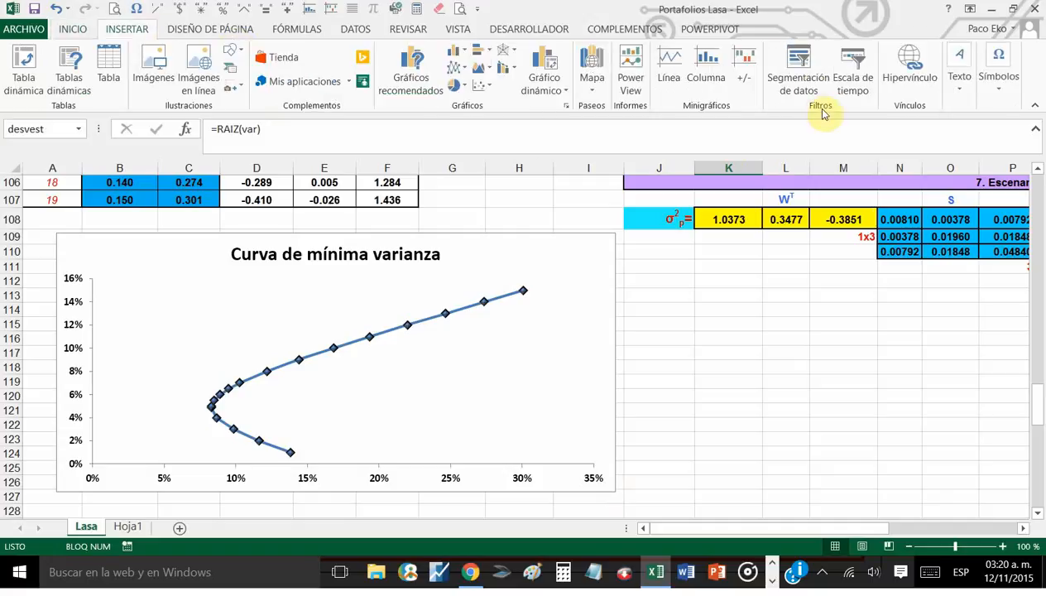
# Insert a text box reading "riesgo" on the Curva de mínima varianza chart, just above the far end of the horizontal axis.
pyautogui.click(959, 59)
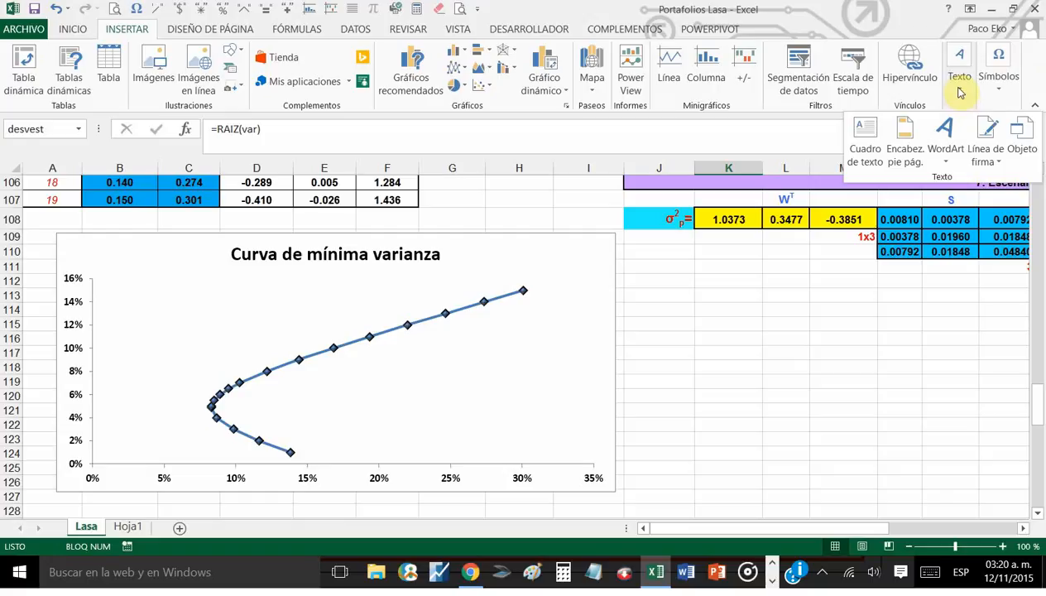
pyautogui.click(88, 31)
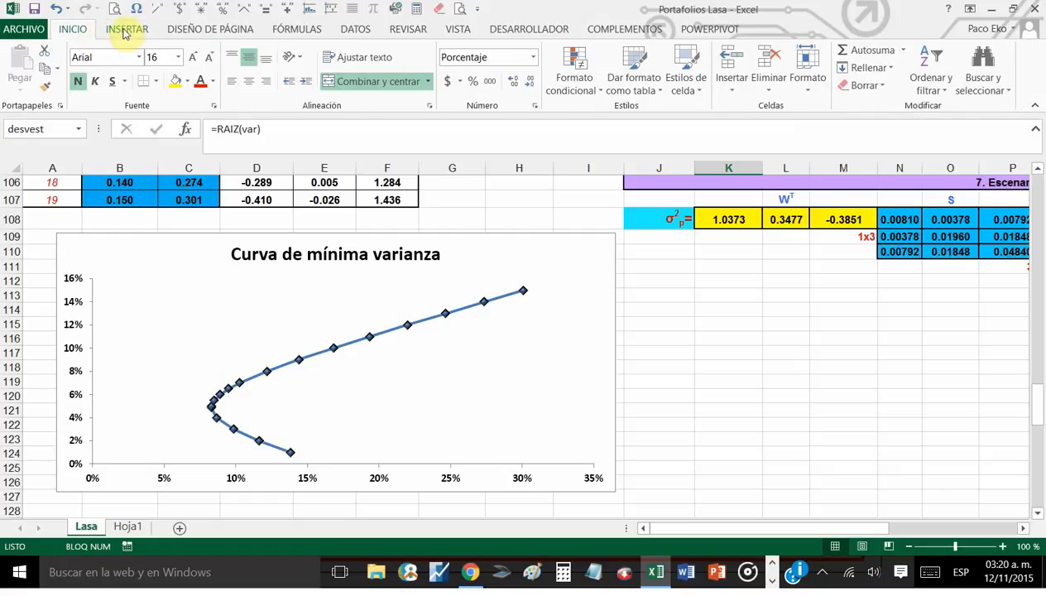
pyautogui.click(127, 30)
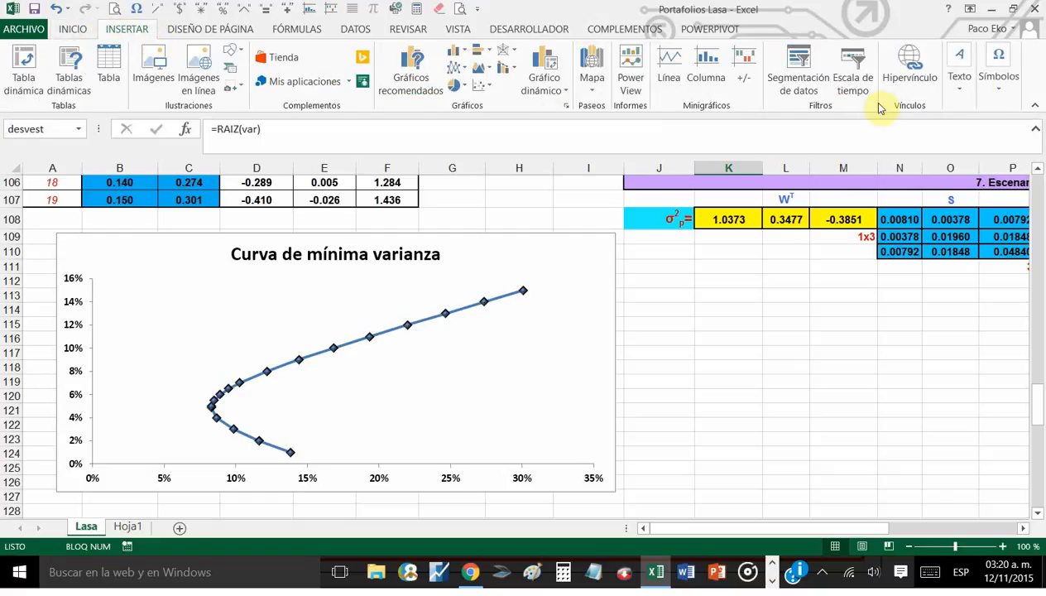
pyautogui.click(960, 77)
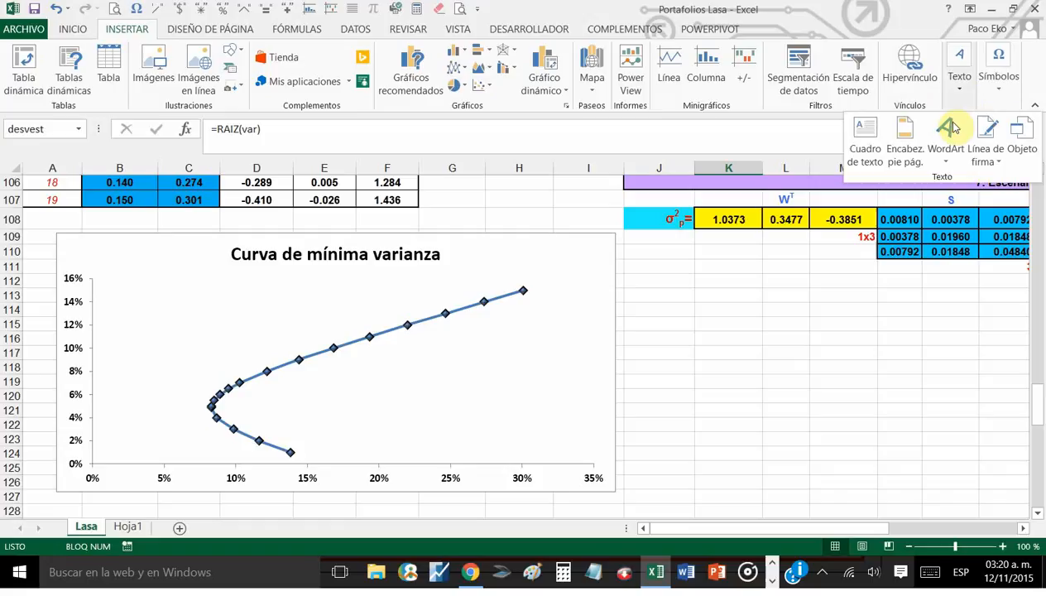
pyautogui.click(864, 137)
pyautogui.moveTo(557, 432); pyautogui.dragTo(611, 452)
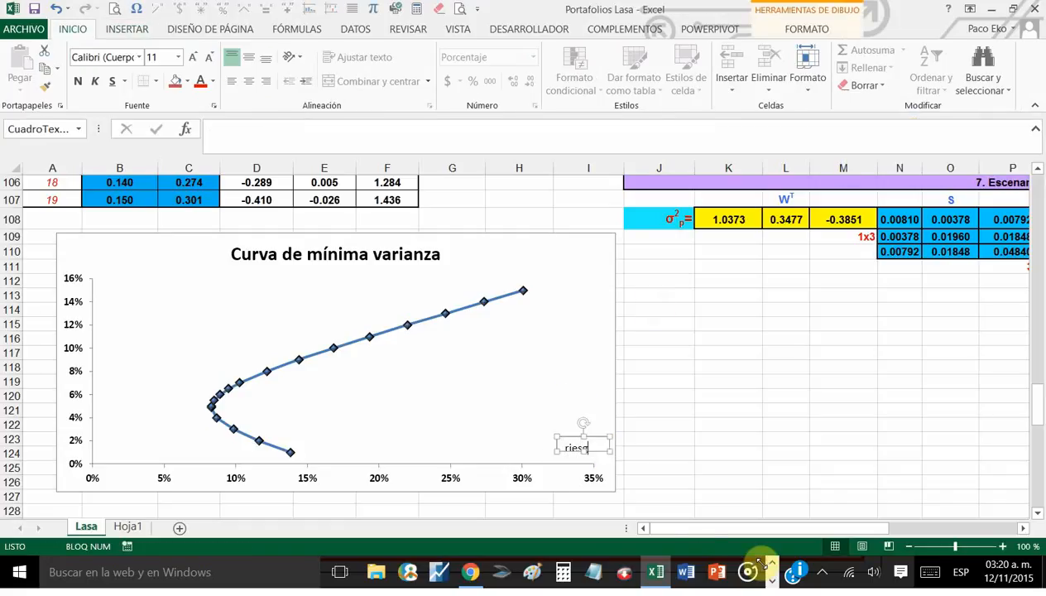
# Enlarge the "riesgo" text box to fit its text and format the word in bold red.
pyautogui.doubleClick(575, 445)
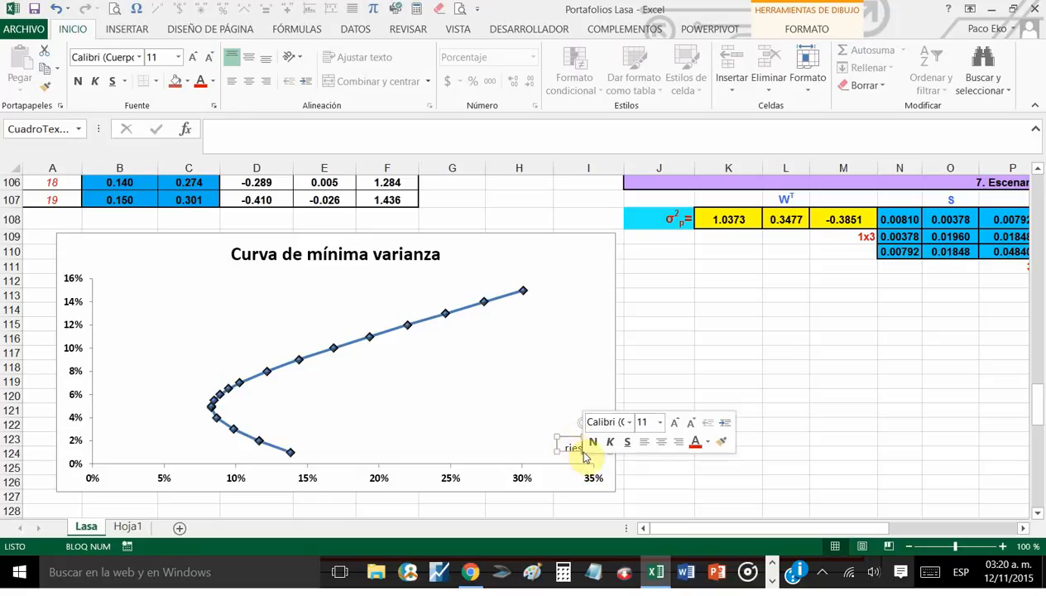
pyautogui.click(568, 406)
pyautogui.click(585, 447)
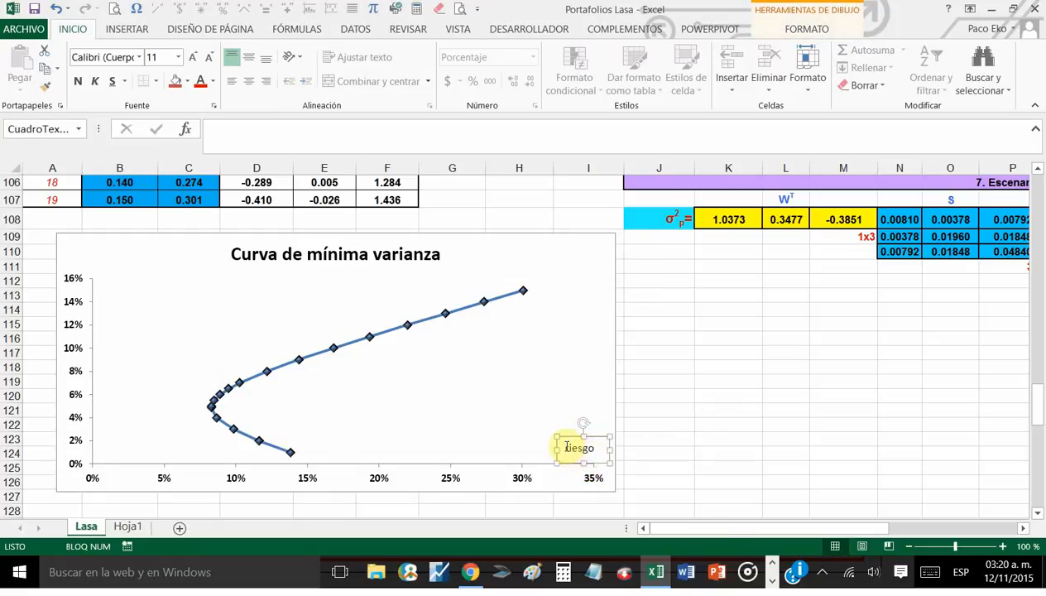
pyautogui.doubleClick(567, 447)
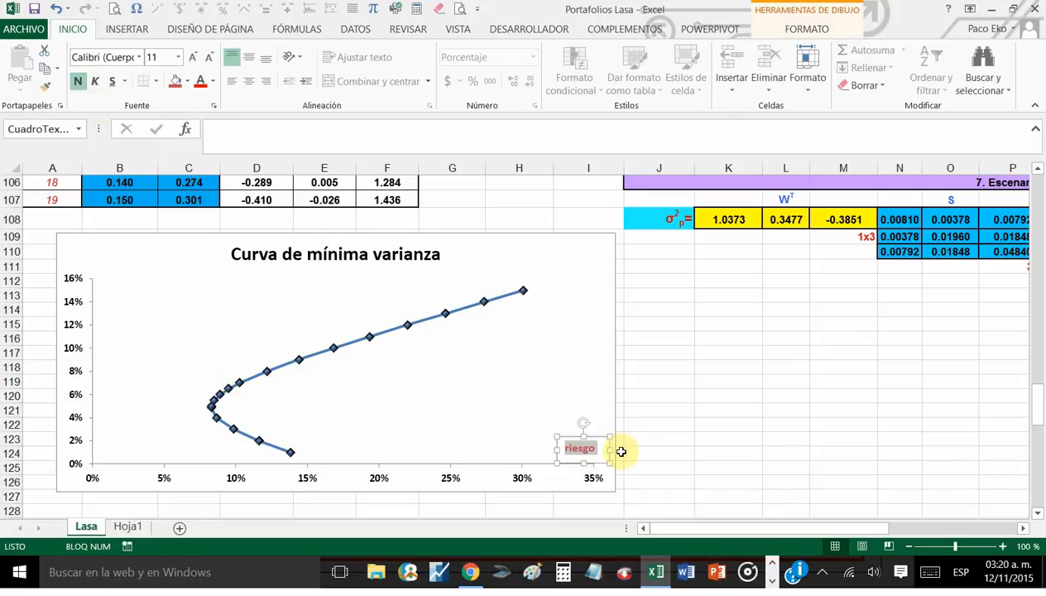
# Duplicate the "riesgo" text box and place the copy above the chart's vertical axis.
pyautogui.click(601, 436)
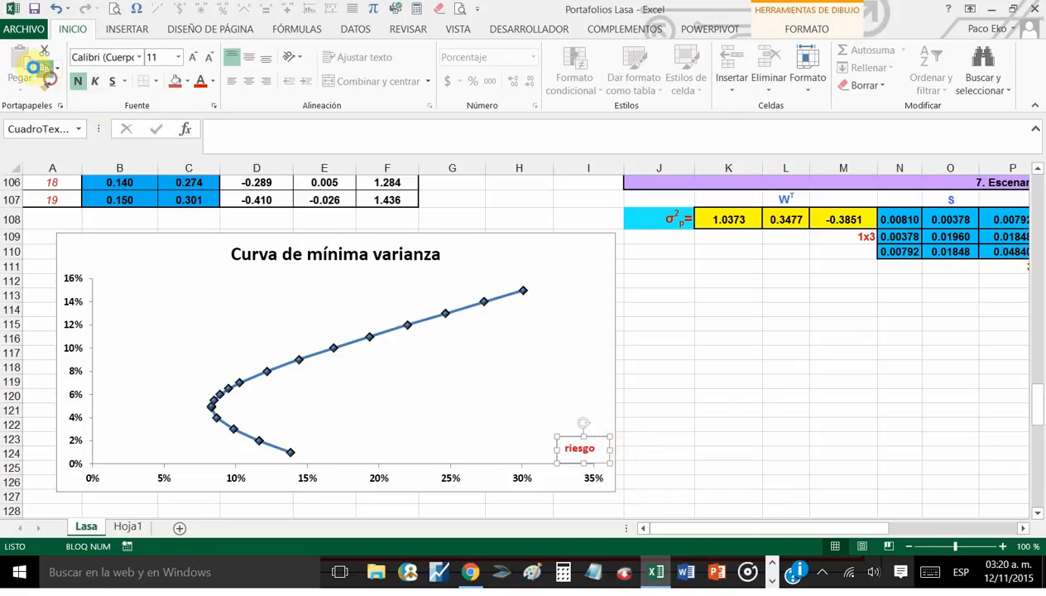
pyautogui.click(44, 69)
pyautogui.click(39, 83)
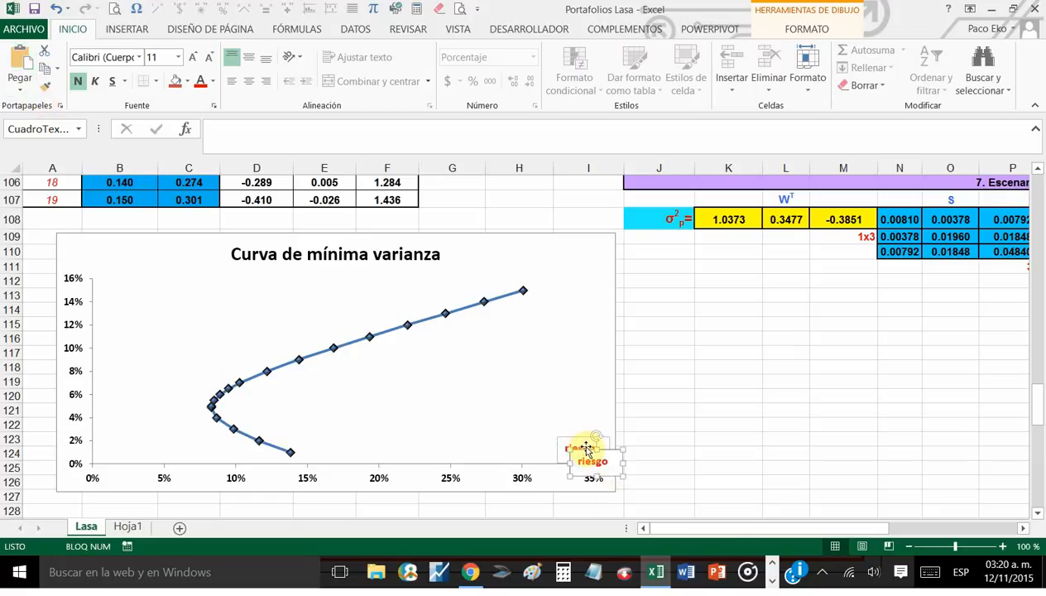
pyautogui.moveTo(585, 448); pyautogui.dragTo(82, 243)
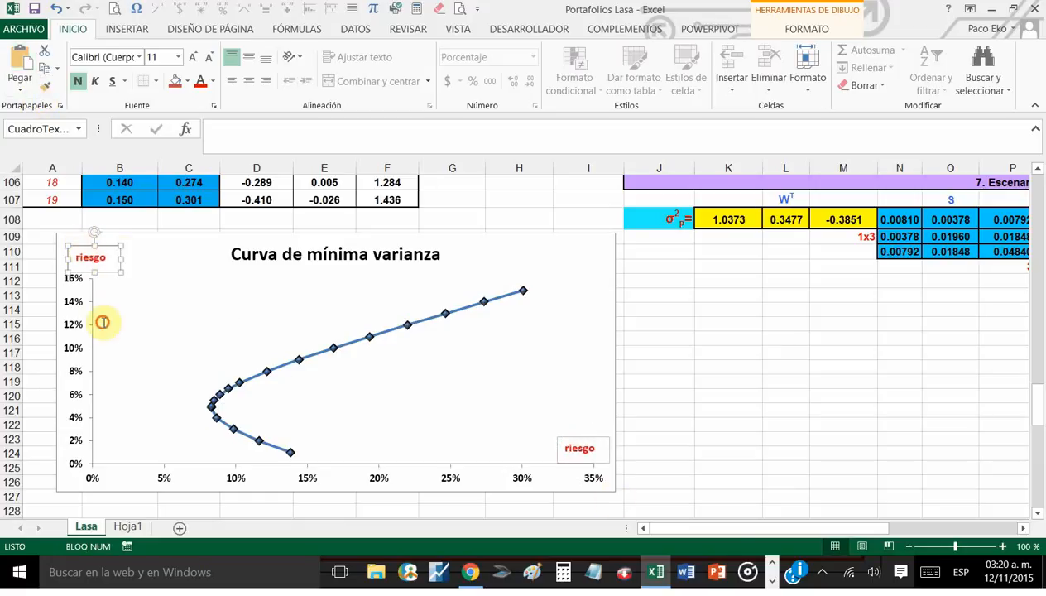
# Change the copied label's text to "rendimiento" and widen its box so the word fits on one line.
pyautogui.doubleClick(116, 255)
pyautogui.write('r')
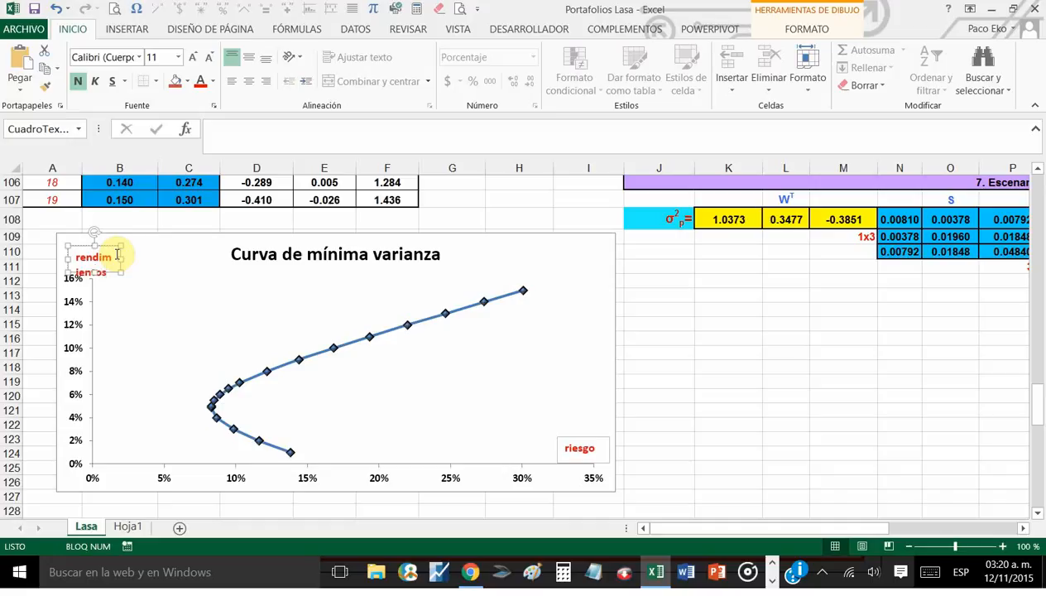
pyautogui.moveTo(121, 257)
pyautogui.mouseDown()
pyautogui.moveTo(149, 259)
pyautogui.moveTo(110, 243)
pyautogui.mouseUp()
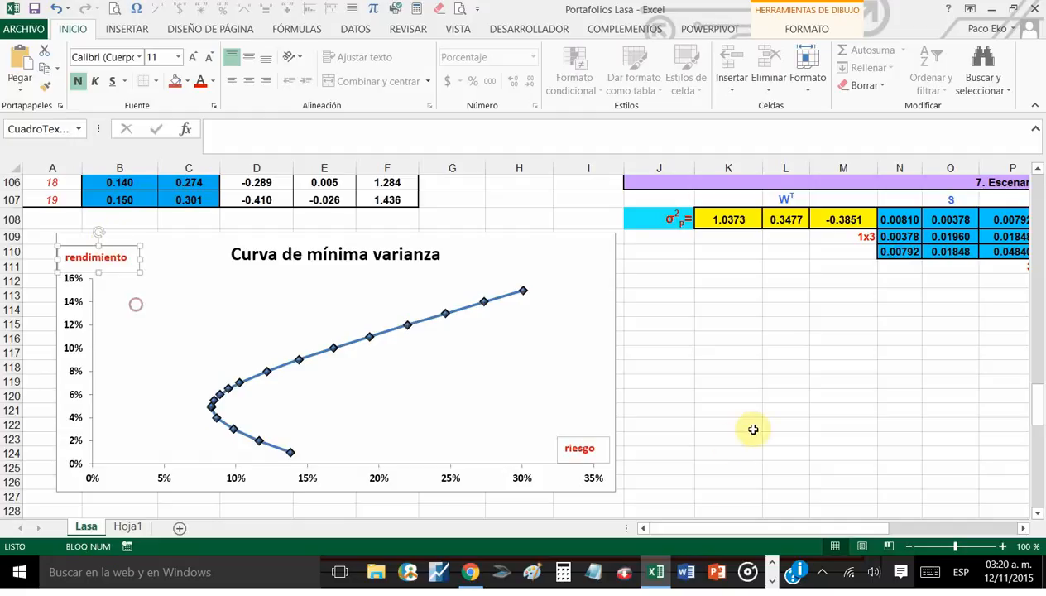
pyautogui.click(732, 412)
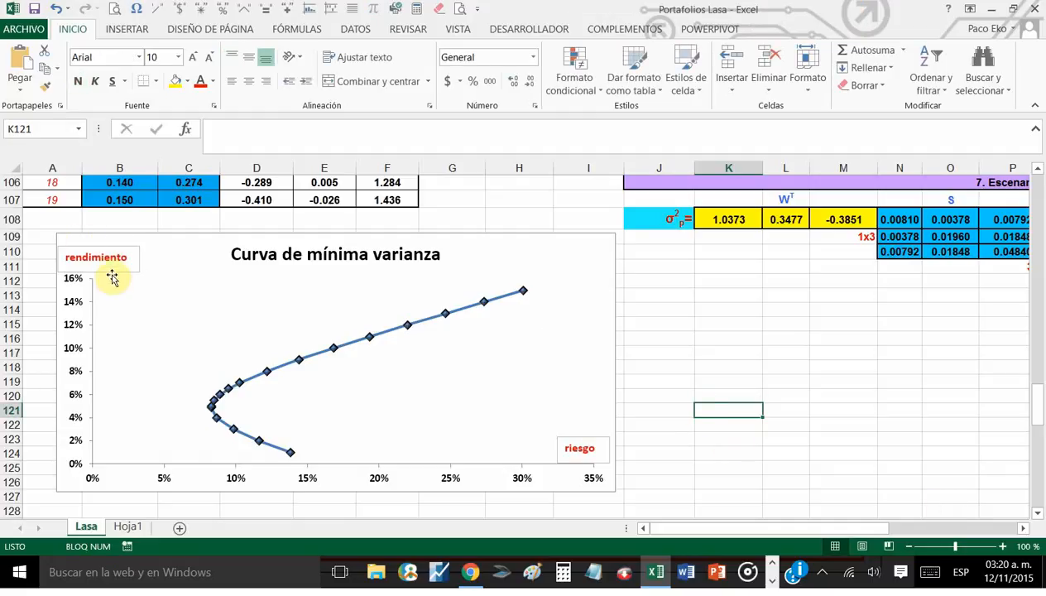
# Add a data label to the leftmost point of the curve, the minimum variance portfolio.
pyautogui.doubleClick(140, 346)
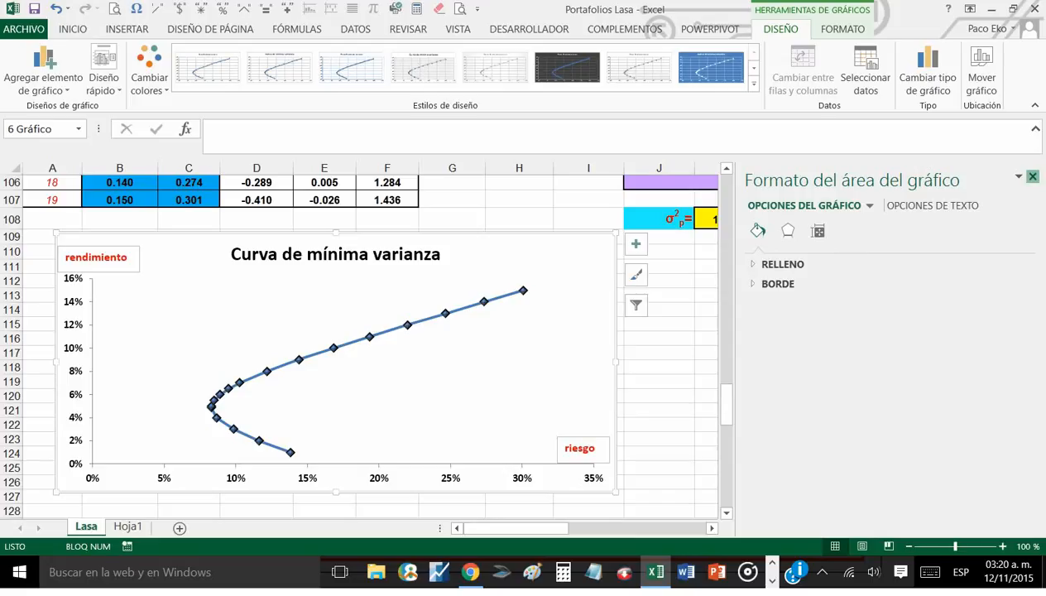
pyautogui.click(1032, 176)
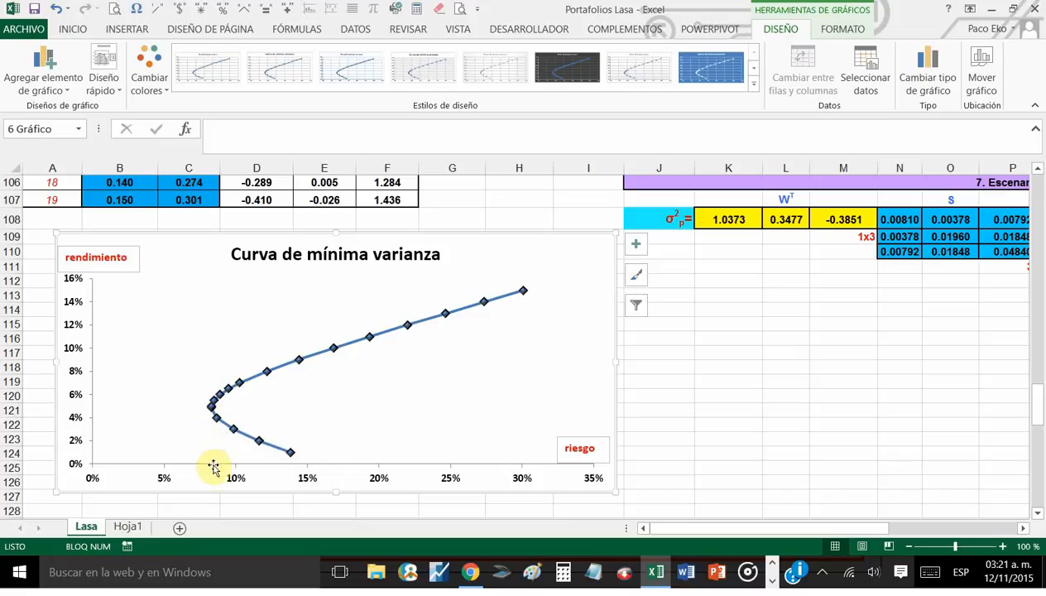
pyautogui.click(212, 411)
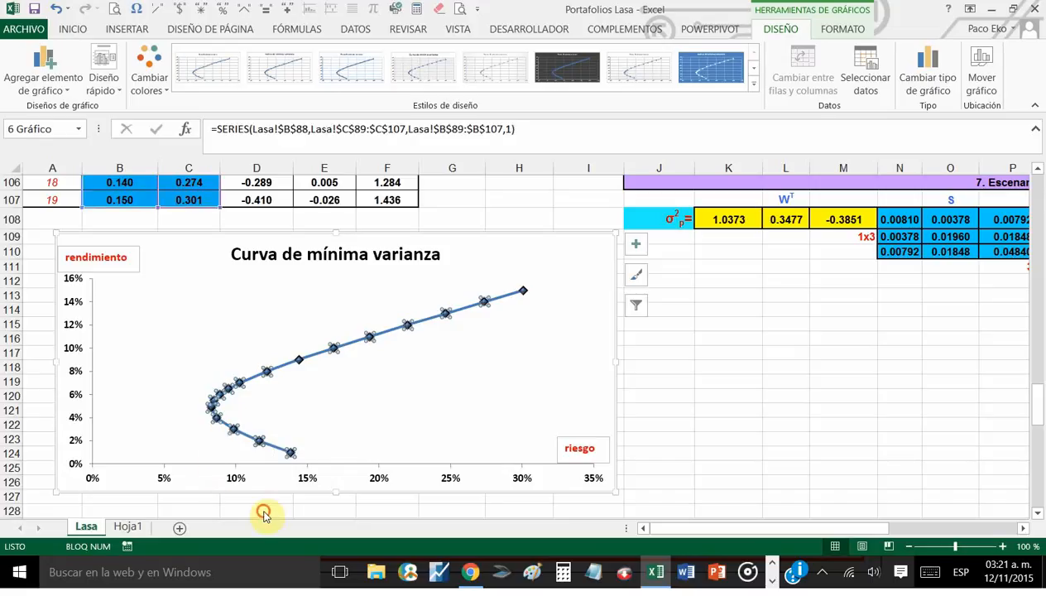
pyautogui.rightClick(213, 411)
pyautogui.moveTo(418, 361)
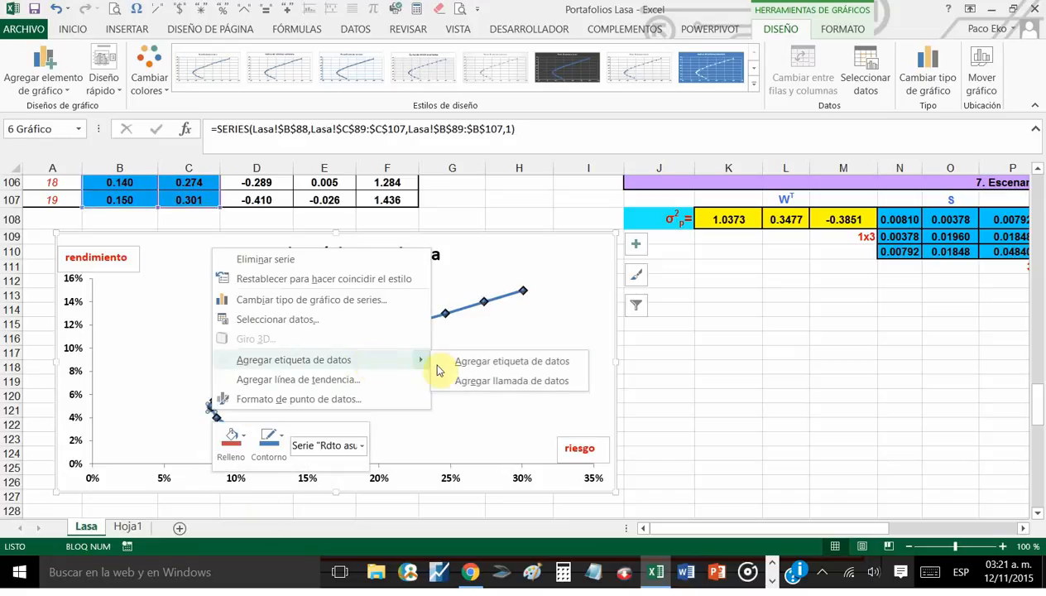
pyautogui.click(463, 362)
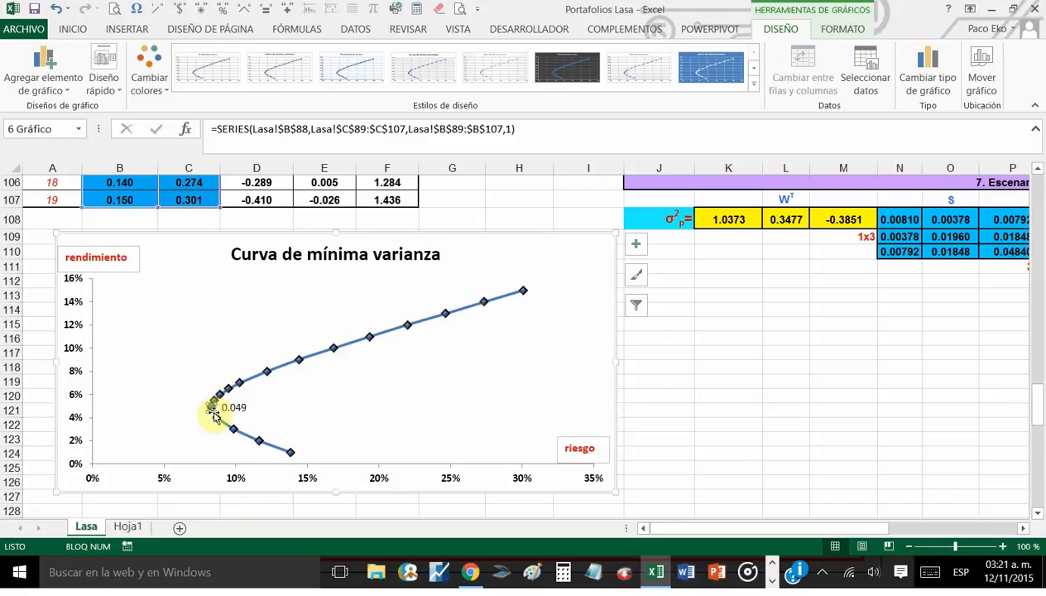
# Make the minimum variance point's data label bold.
pyautogui.click(233, 411)
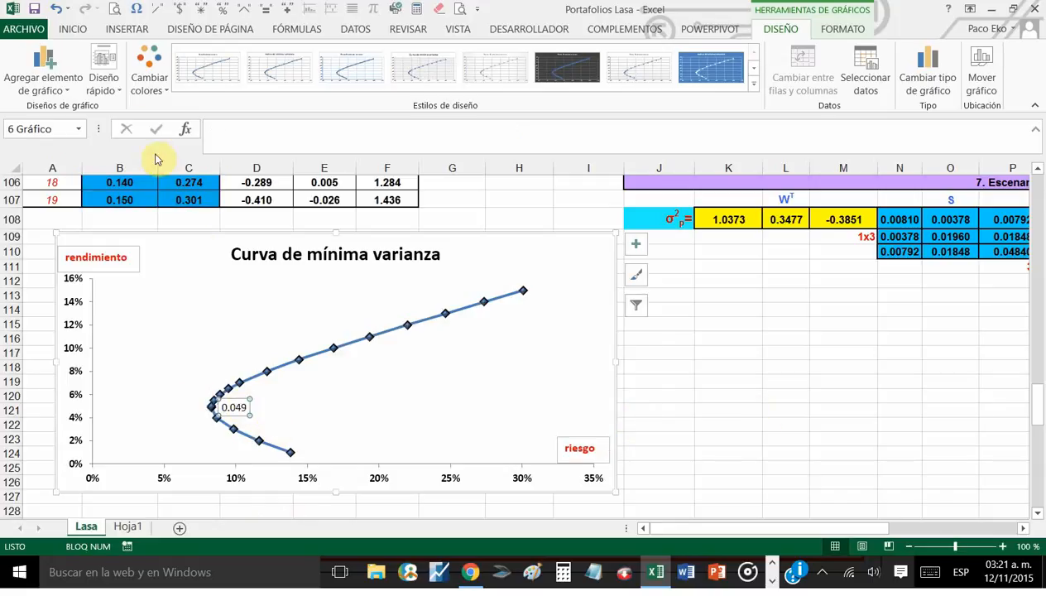
pyautogui.click(75, 33)
pyautogui.click(234, 408)
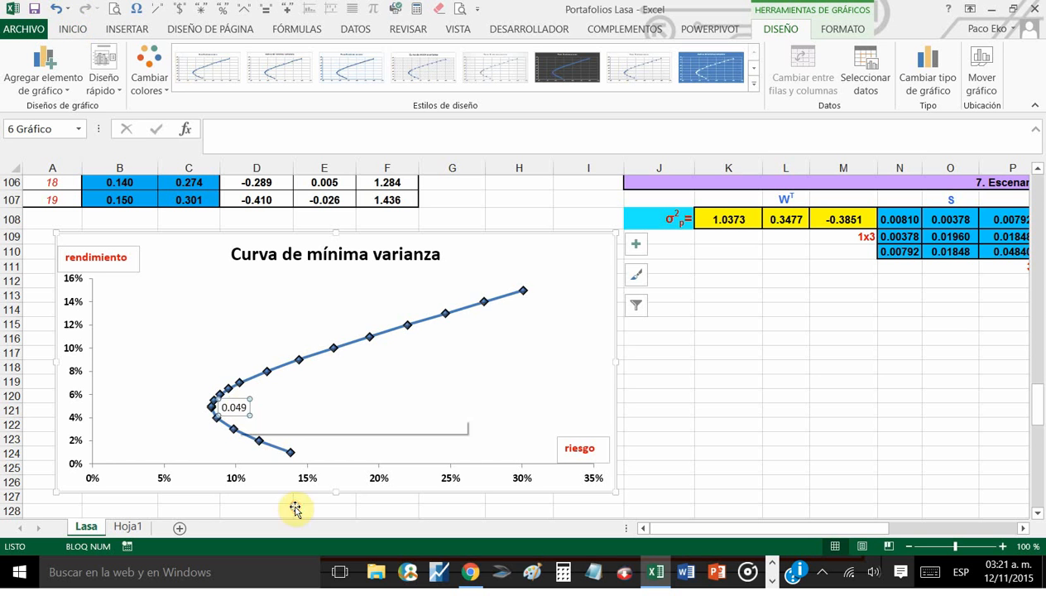
pyautogui.click(81, 33)
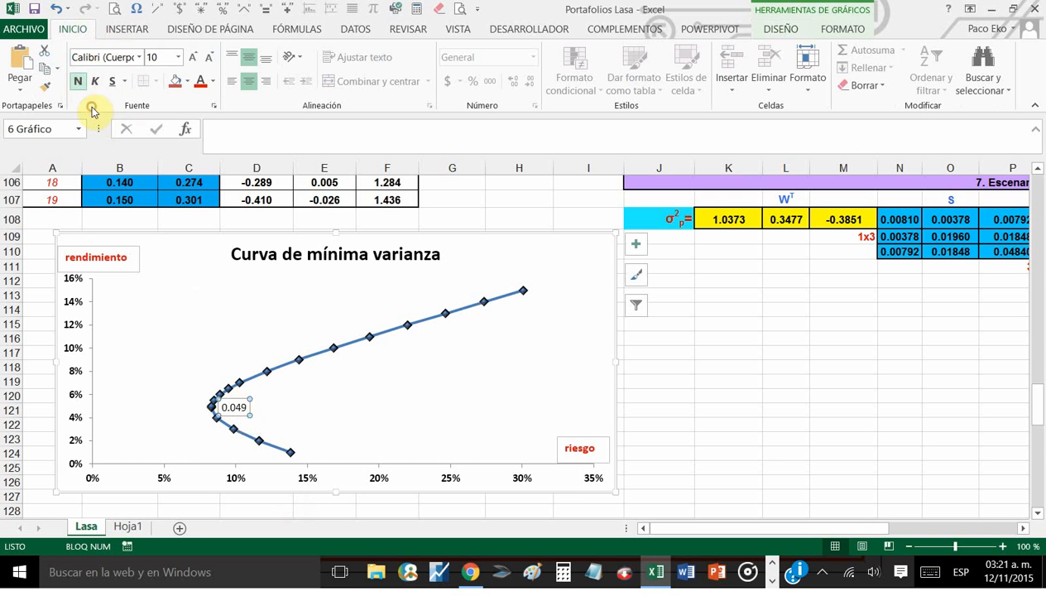
pyautogui.click(783, 439)
# Compare the decimal portfolio return in H44 with the data label on the minimum variance curve.
pyautogui.scroll(20, 983, 549)
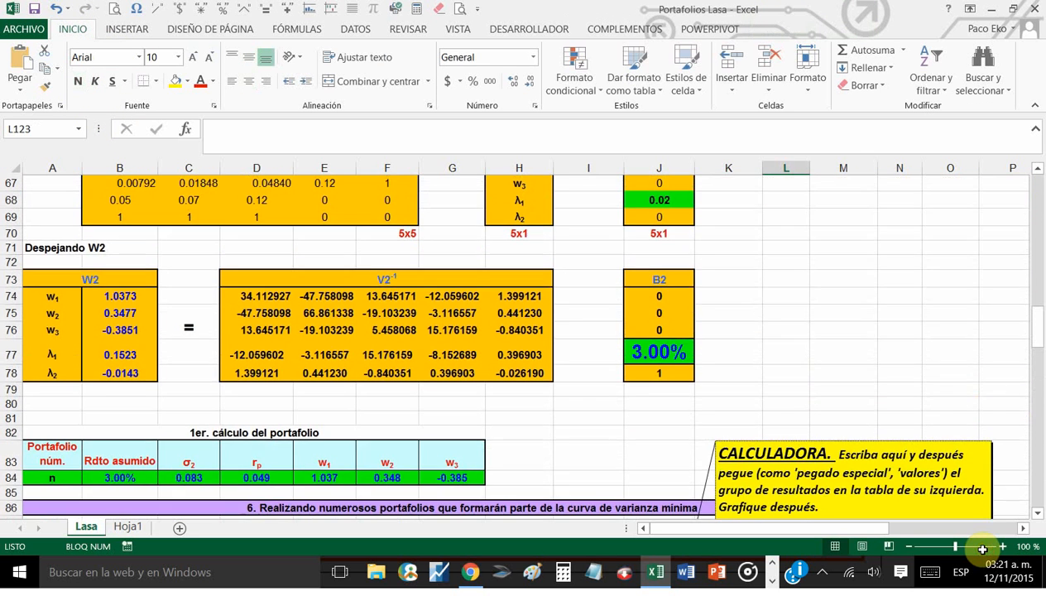
pyautogui.scroll(3, 982, 549)
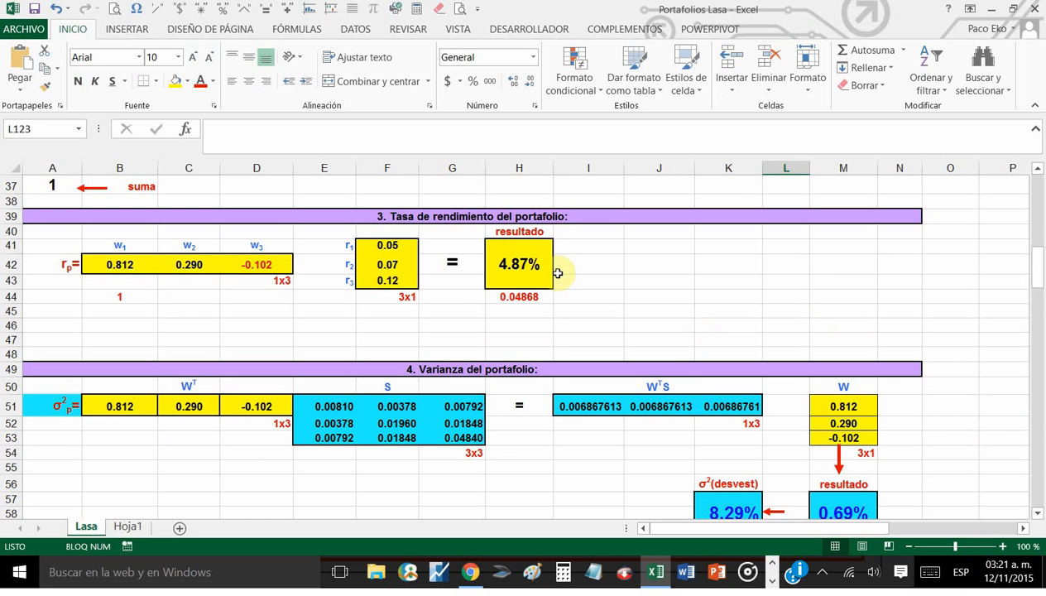
pyautogui.click(519, 296)
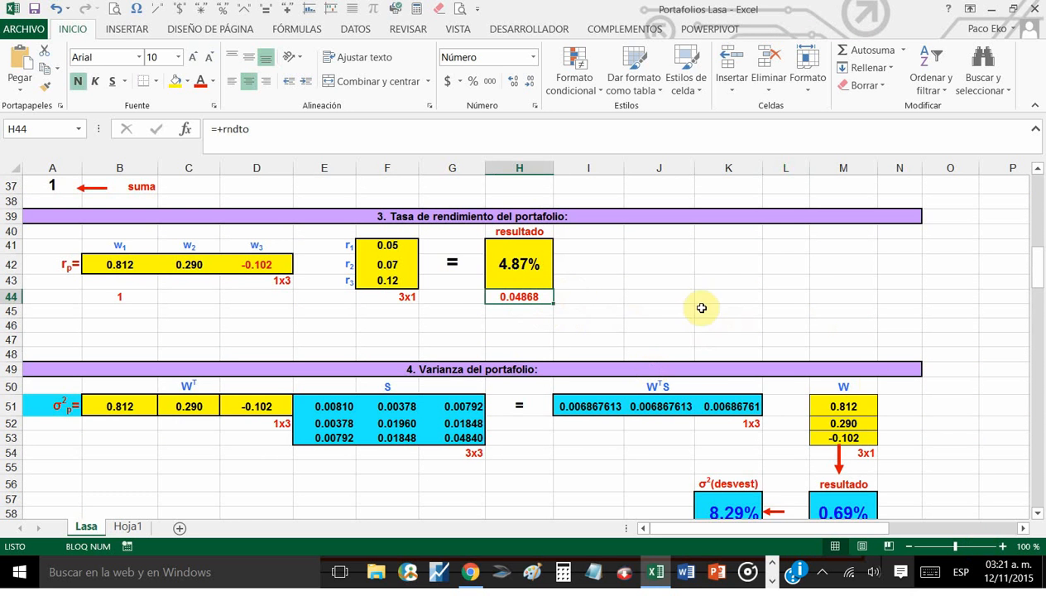
pyautogui.scroll(-4, 869, 383)
pyautogui.scroll(-17, 935, 407)
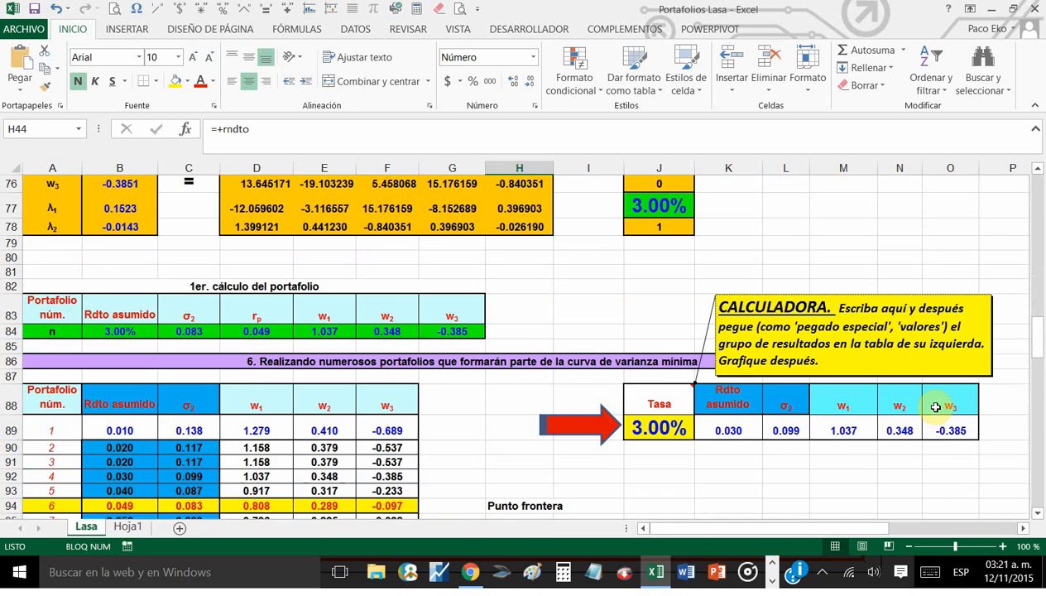
pyautogui.scroll(-3, 936, 407)
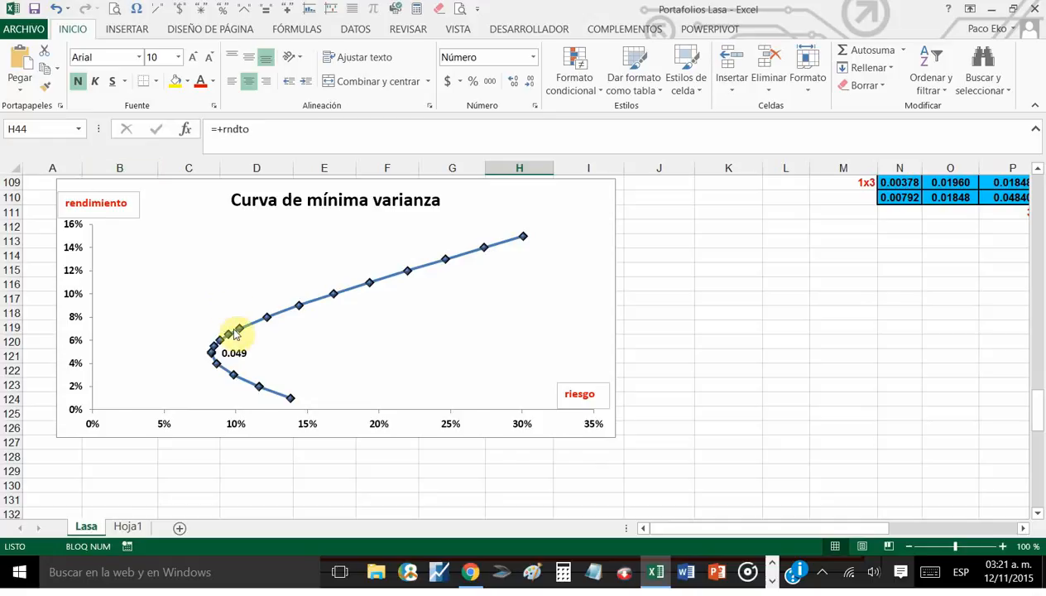
# Colour the minimum variance point's data label red.
pyautogui.click(298, 446)
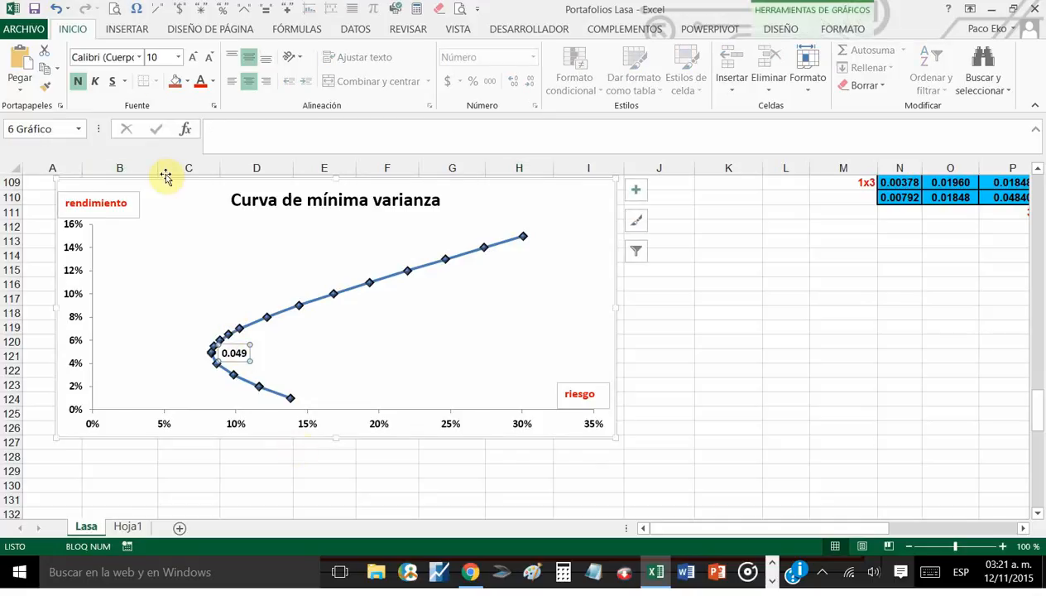
pyautogui.click(199, 82)
pyautogui.press('Escape')
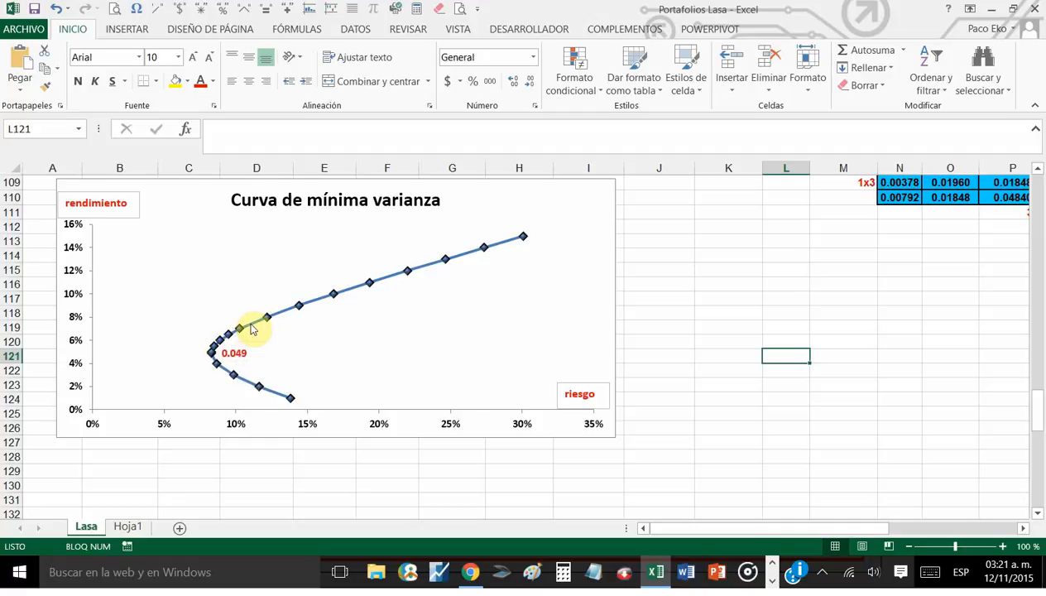
# Examine how risk and return change along the curve from the minimum variance point to its highest-return portfolio.
pyautogui.moveTo(212, 358)
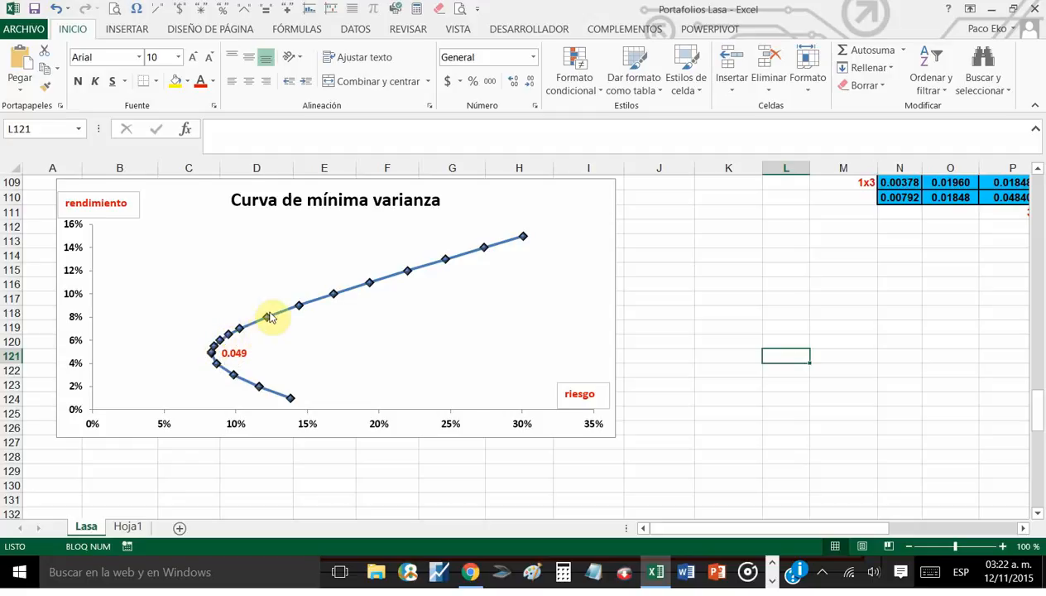
pyautogui.moveTo(367, 288)
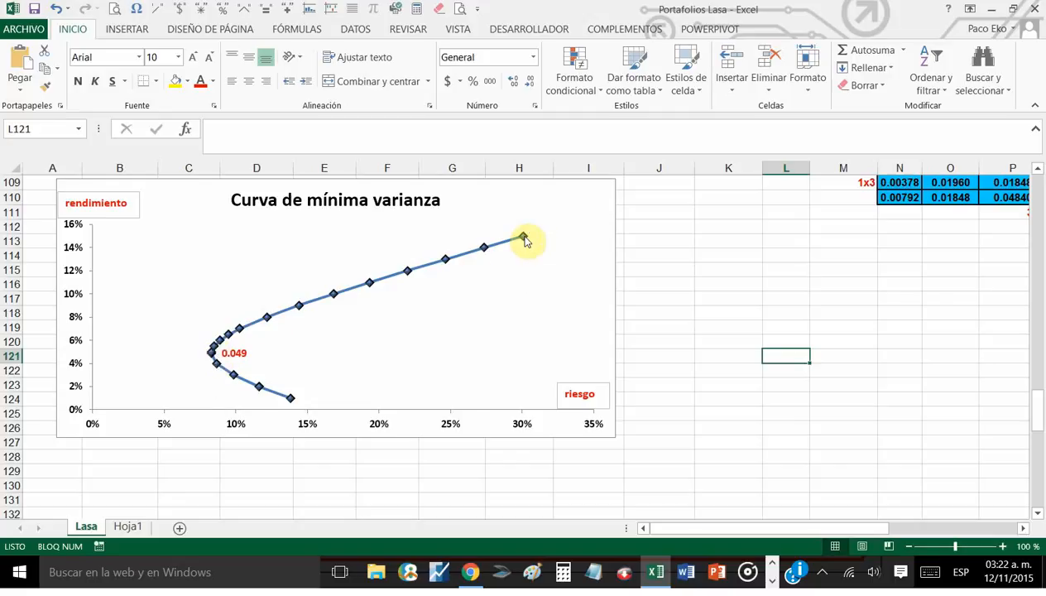
# Switch to the Construcción de una Cartera Eficiente slides and advance to the one with equation (6) and Gráfica 1.
pyautogui.moveTo(524, 239)
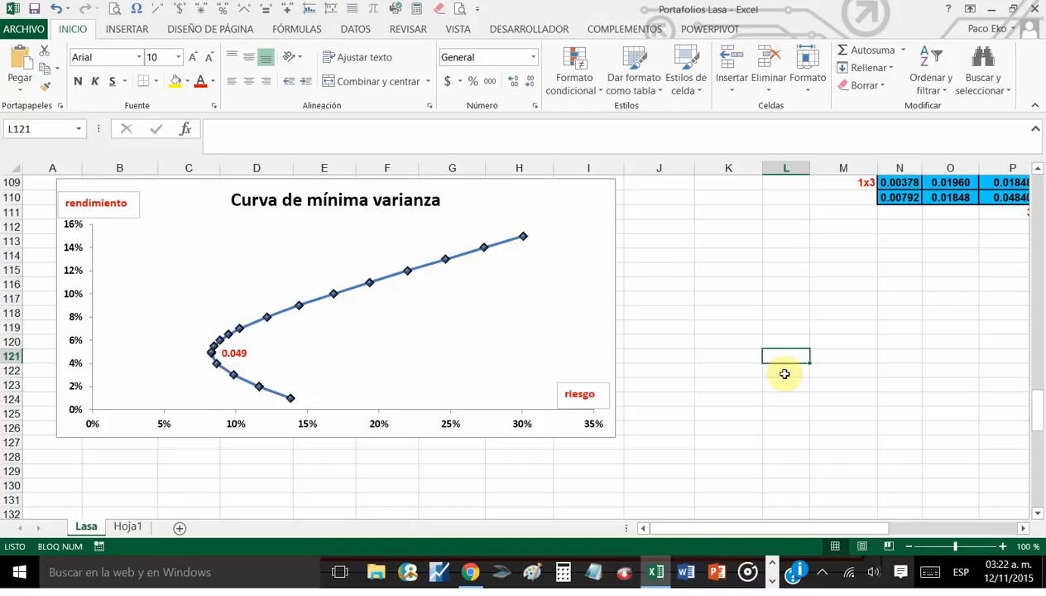
pyautogui.hotkey('alt', 'Tab')
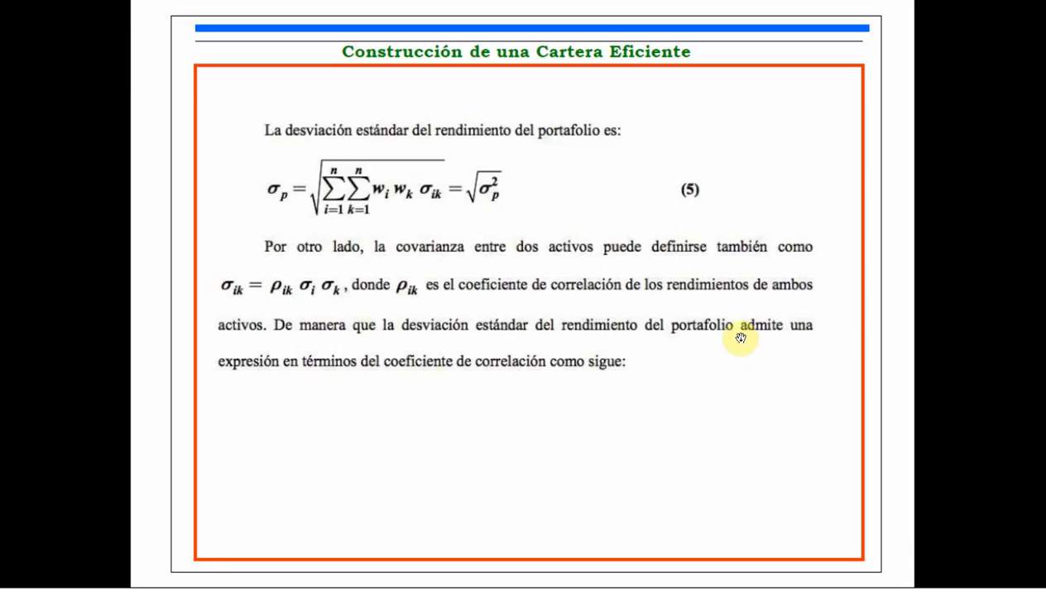
pyautogui.click(741, 338)
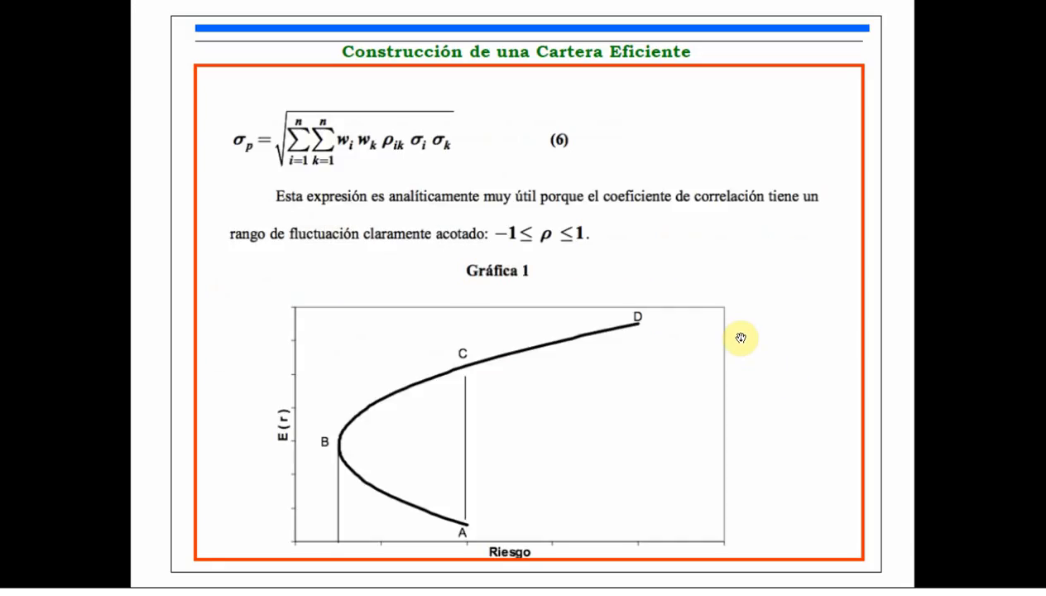
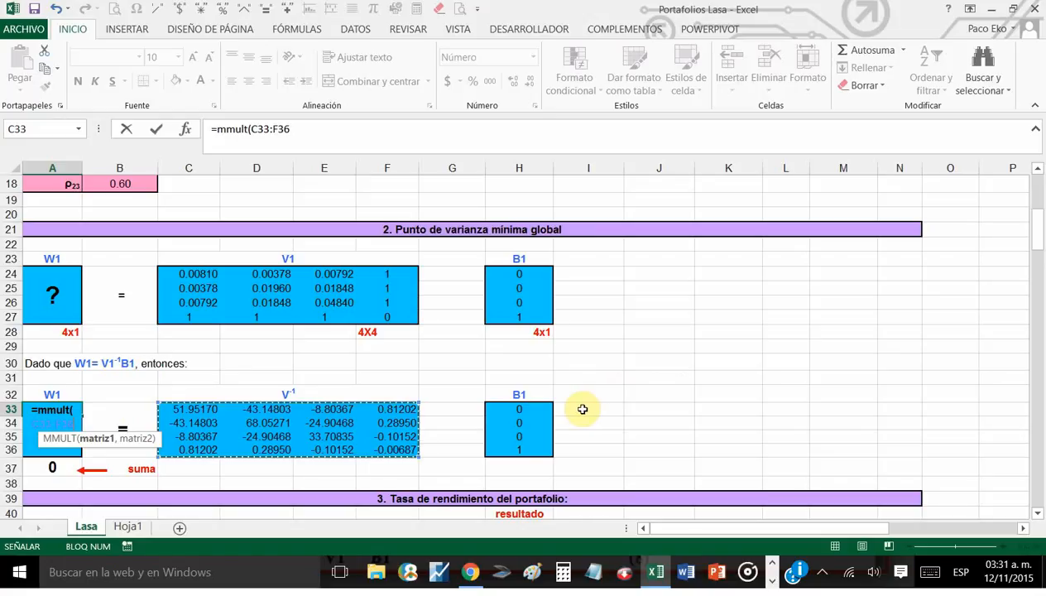
# Complete the W1 product as the array formula =MMULT(C33:F36,H33:H36) and extend it over A33:A36.
pyautogui.write(';')
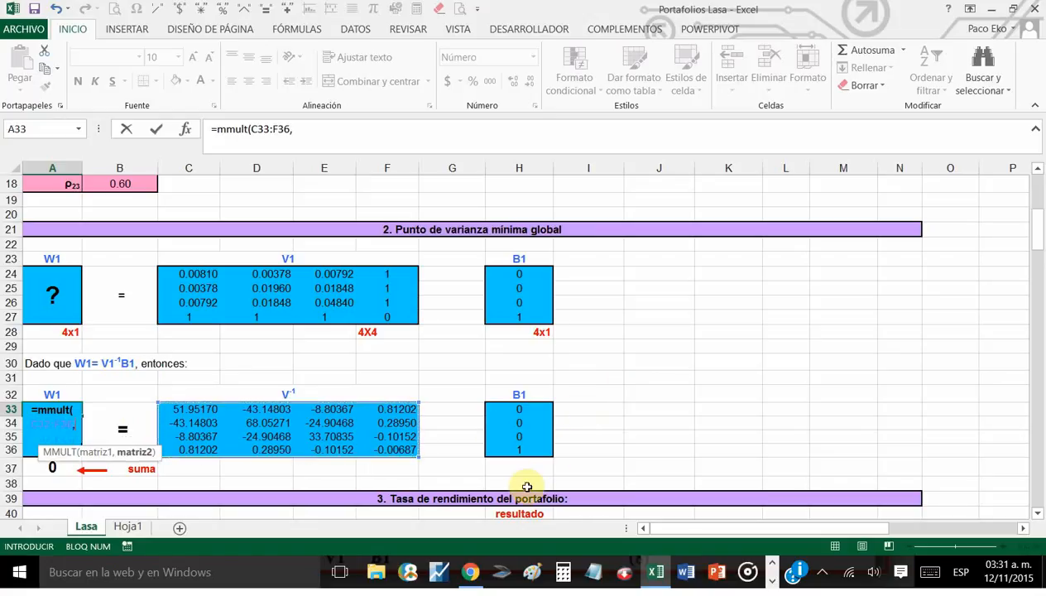
pyautogui.moveTo(509, 413); pyautogui.dragTo(512, 455)
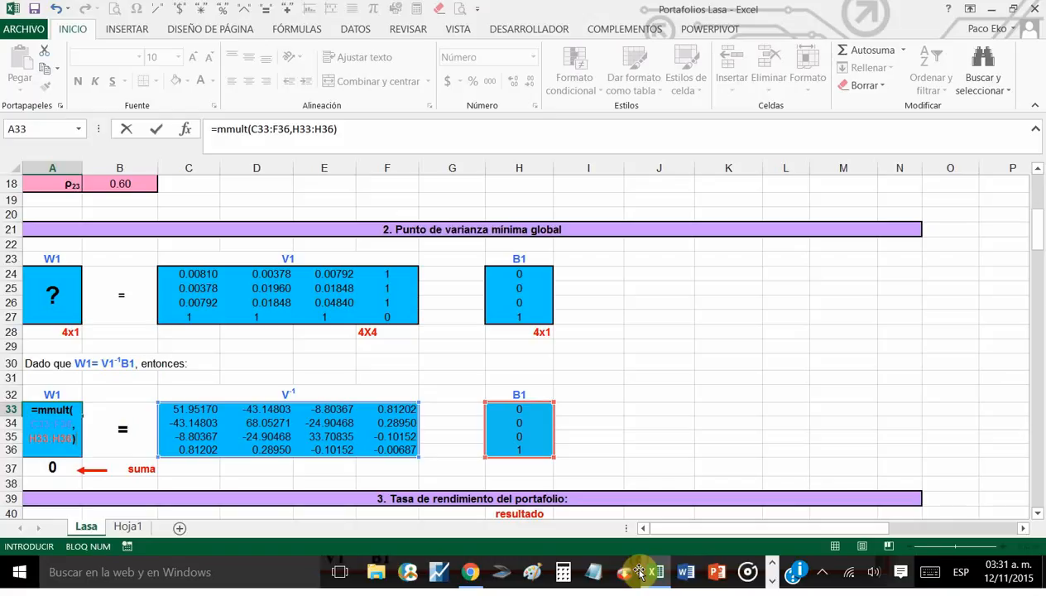
pyautogui.hotkey('ctrl', 'shift', 'Return')
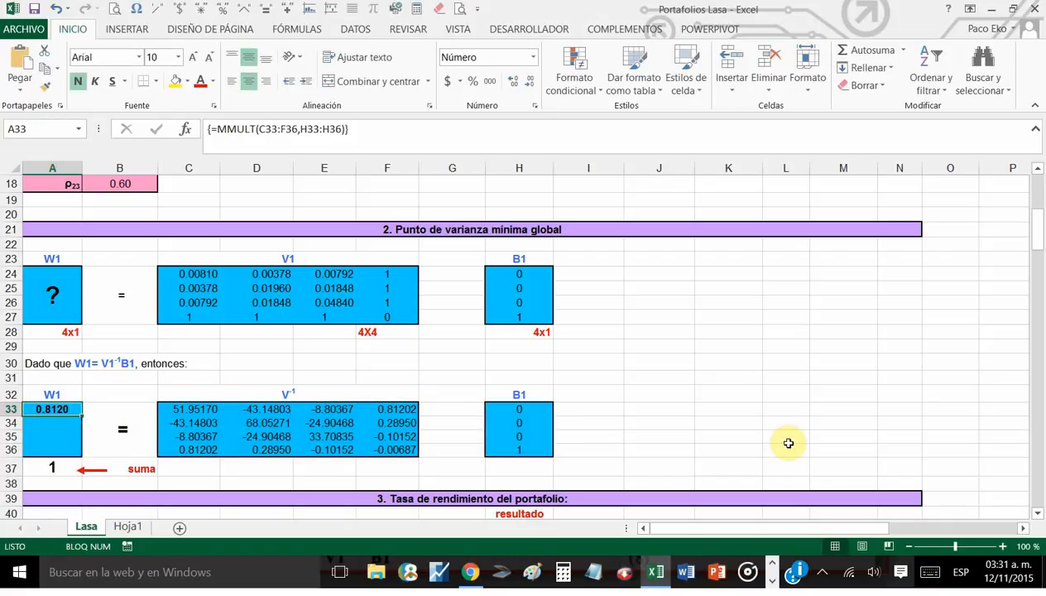
pyautogui.moveTo(53, 408); pyautogui.dragTo(55, 447)
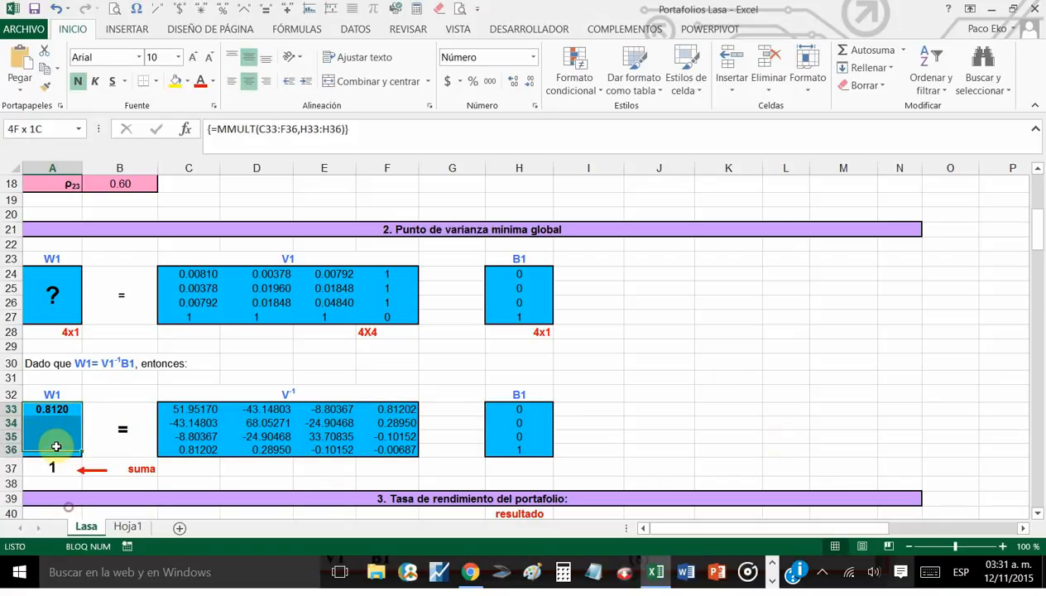
pyautogui.press('F2')
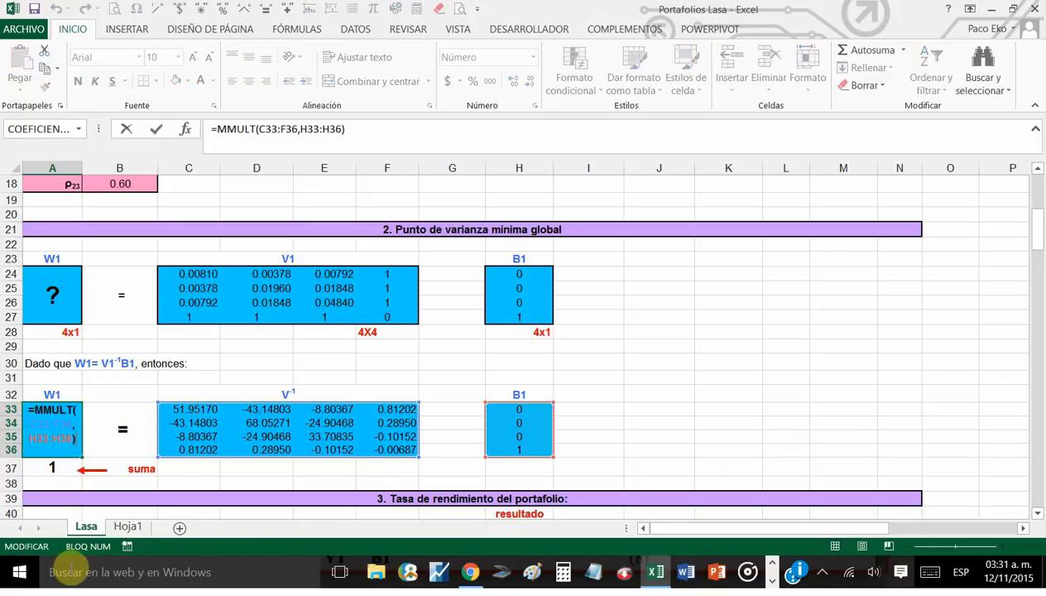
pyautogui.hotkey('ctrl', 'shift', 'Return')
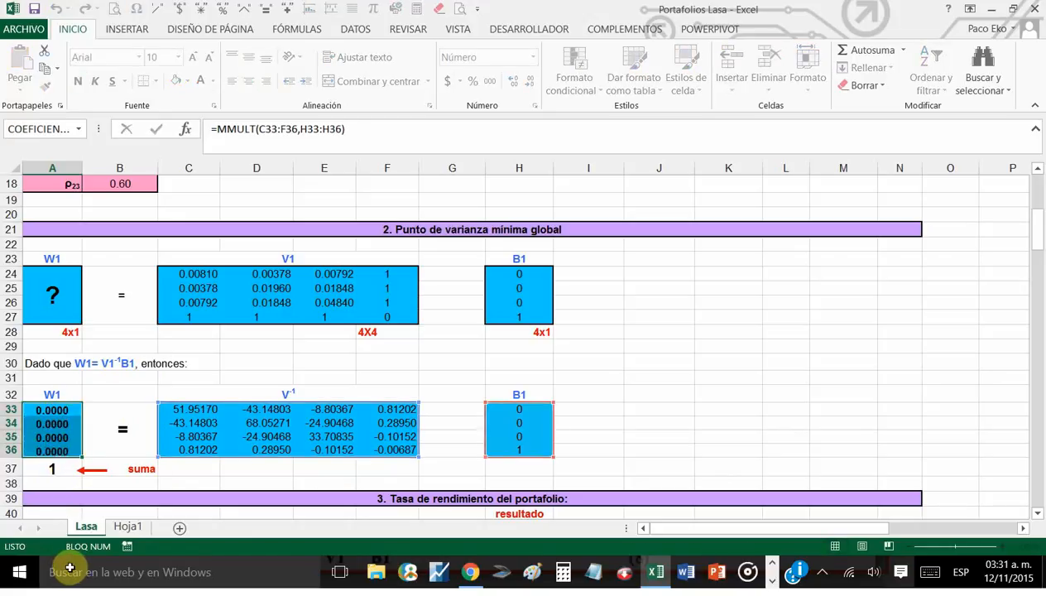
pyautogui.click(745, 422)
# Check the sums of the W1 values and fill the three asset weights in A33:A35 with yellow.
pyautogui.moveTo(62, 409); pyautogui.dragTo(64, 450)
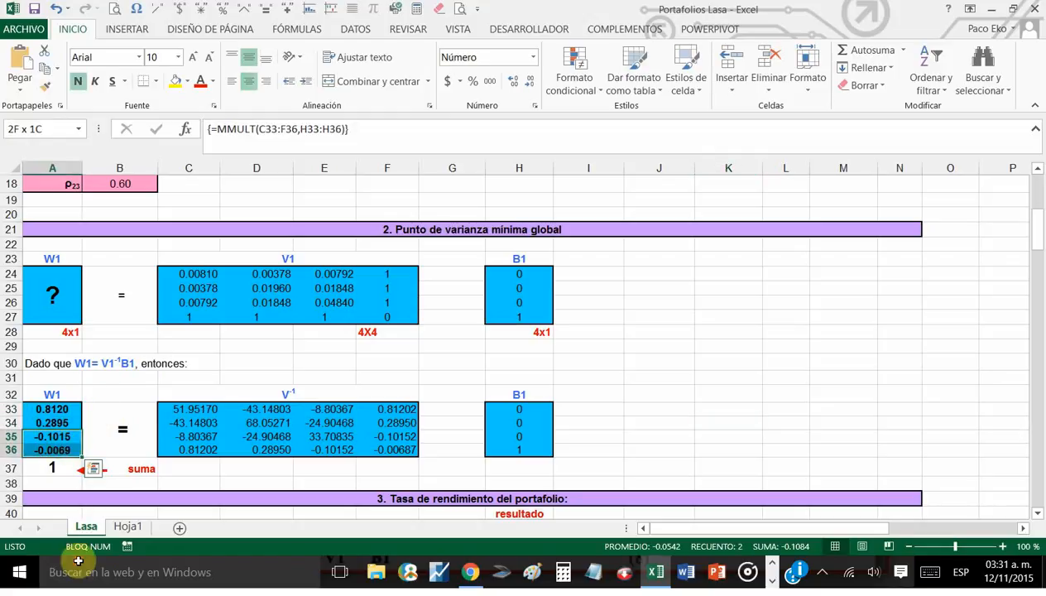
pyautogui.moveTo(67, 409); pyautogui.dragTo(67, 439)
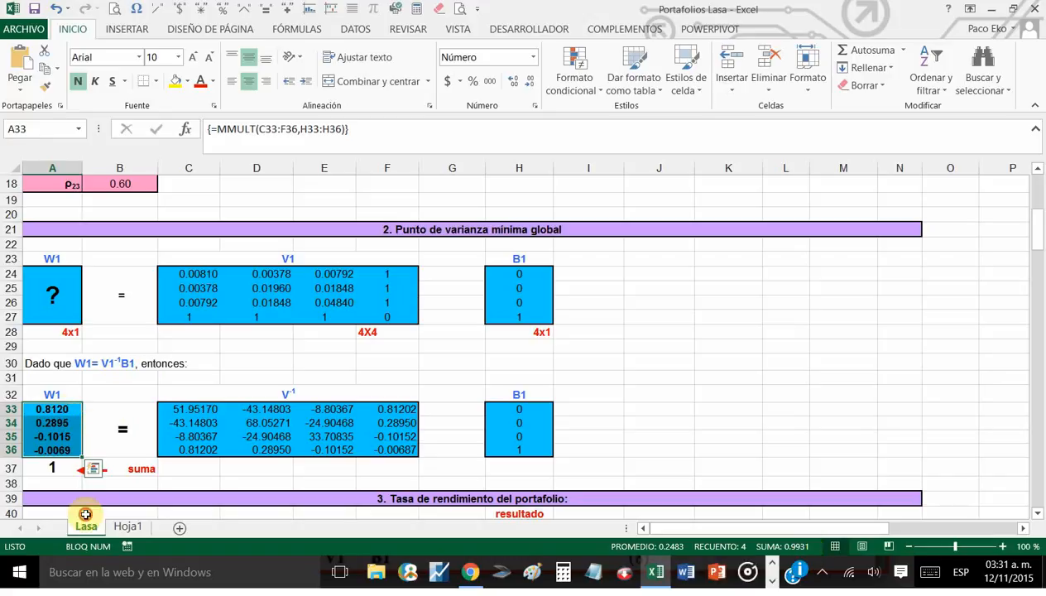
pyautogui.moveTo(65, 410); pyautogui.dragTo(65, 436)
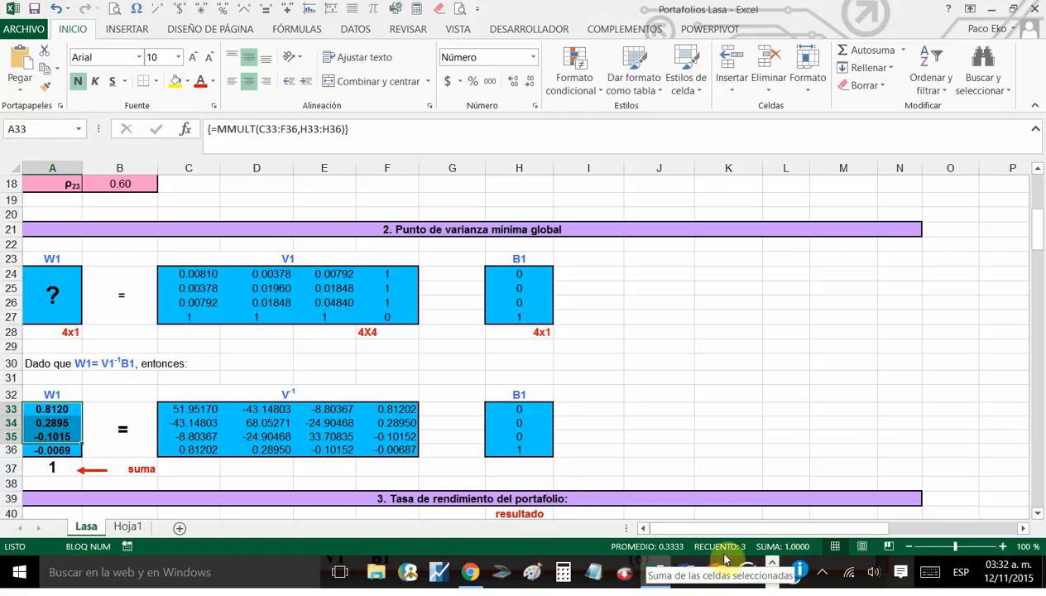
pyautogui.click(175, 80)
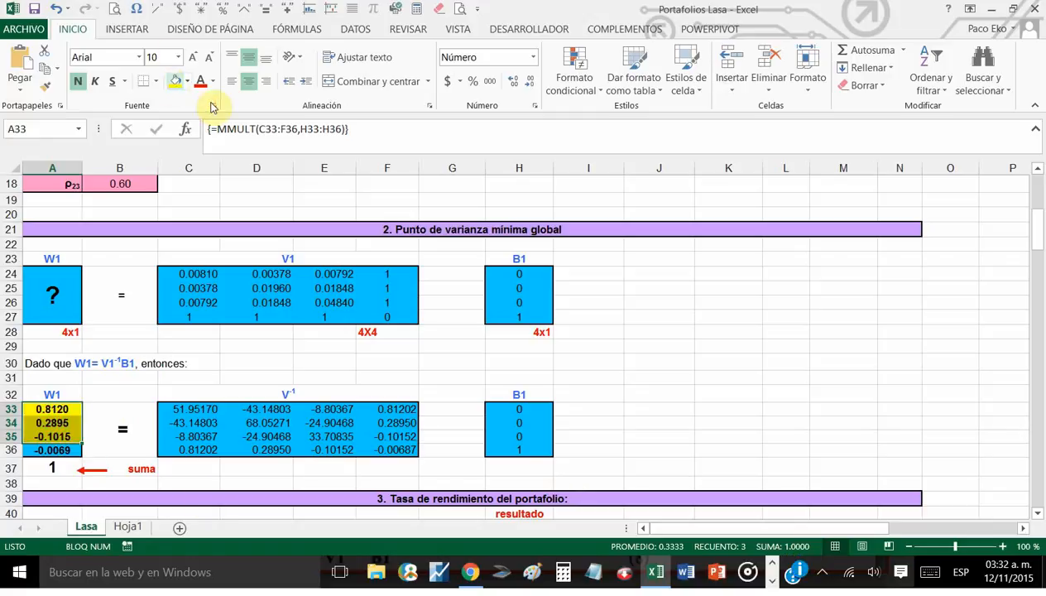
# Compare the W1 weights in A33:A35 with the sum in A37 and the portfolio return weights in B42:D42.
pyautogui.click(62, 450)
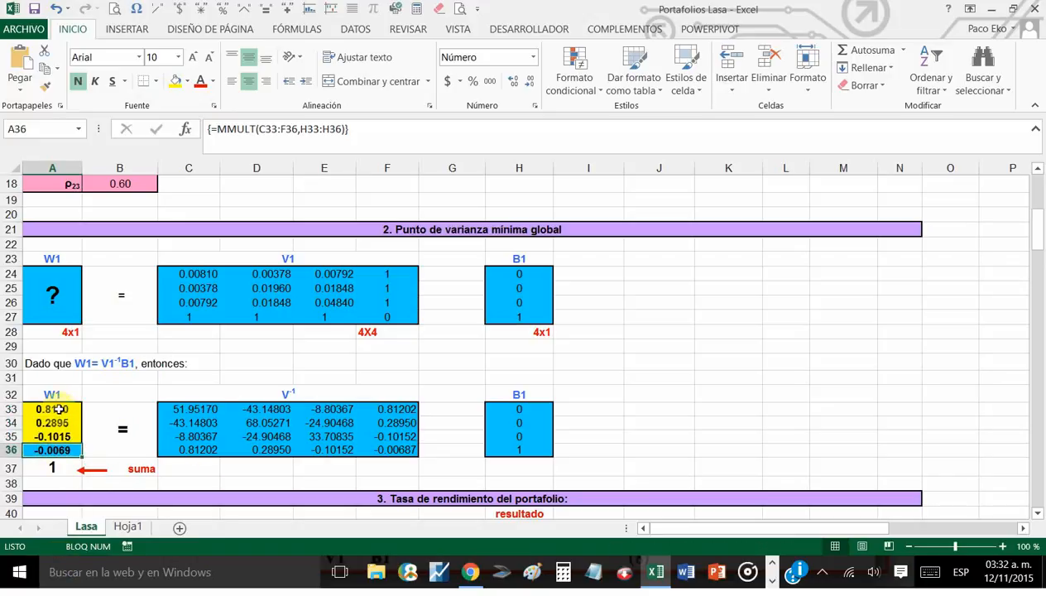
pyautogui.moveTo(59, 409); pyautogui.dragTo(57, 437)
pyautogui.click(50, 470)
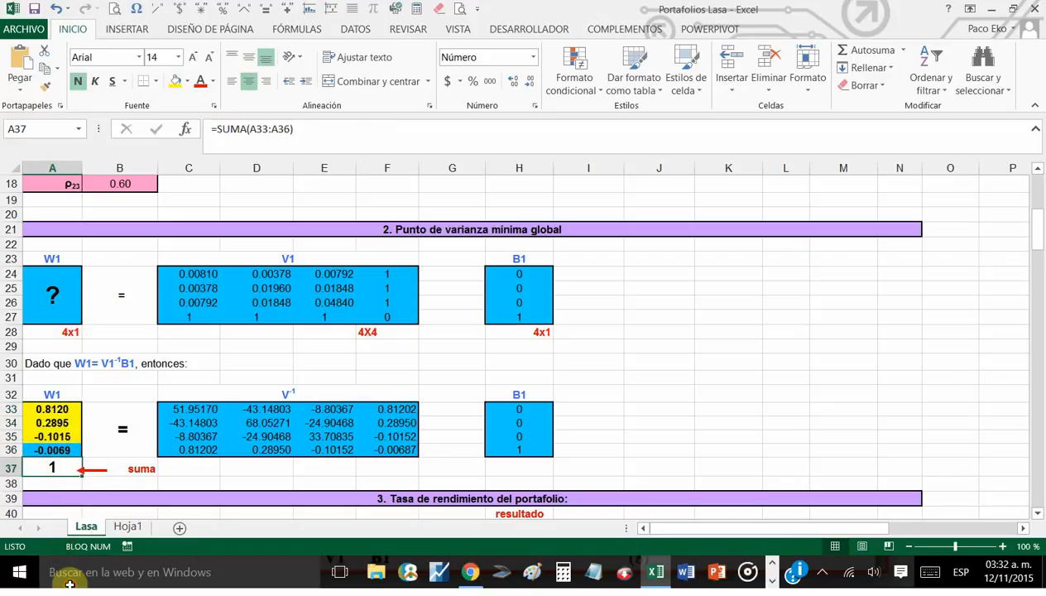
pyautogui.click(766, 378)
pyautogui.click(46, 406)
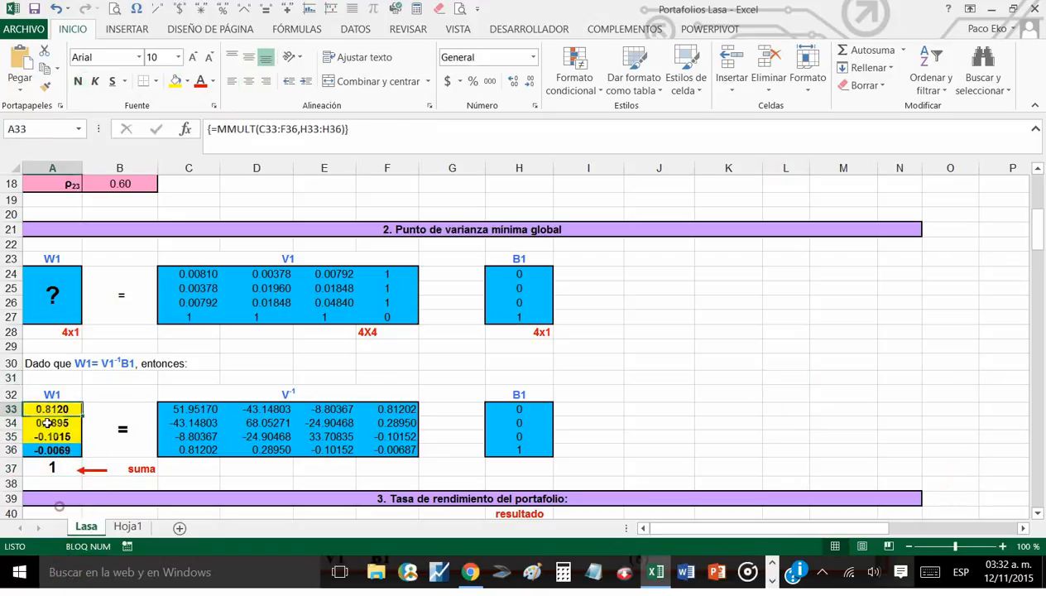
pyautogui.moveTo(47, 423); pyautogui.dragTo(49, 436)
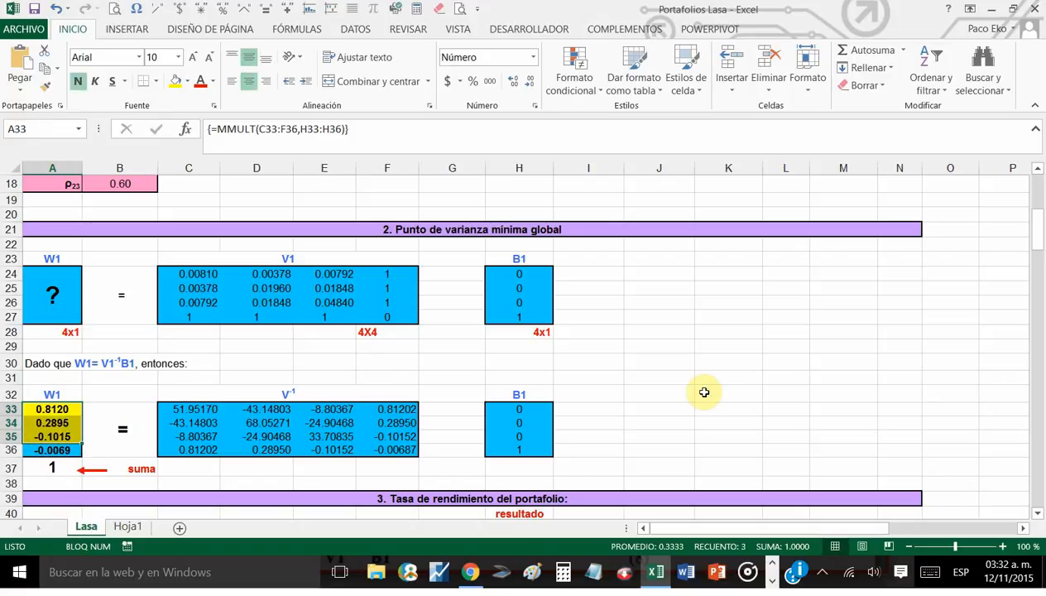
pyautogui.click(58, 407)
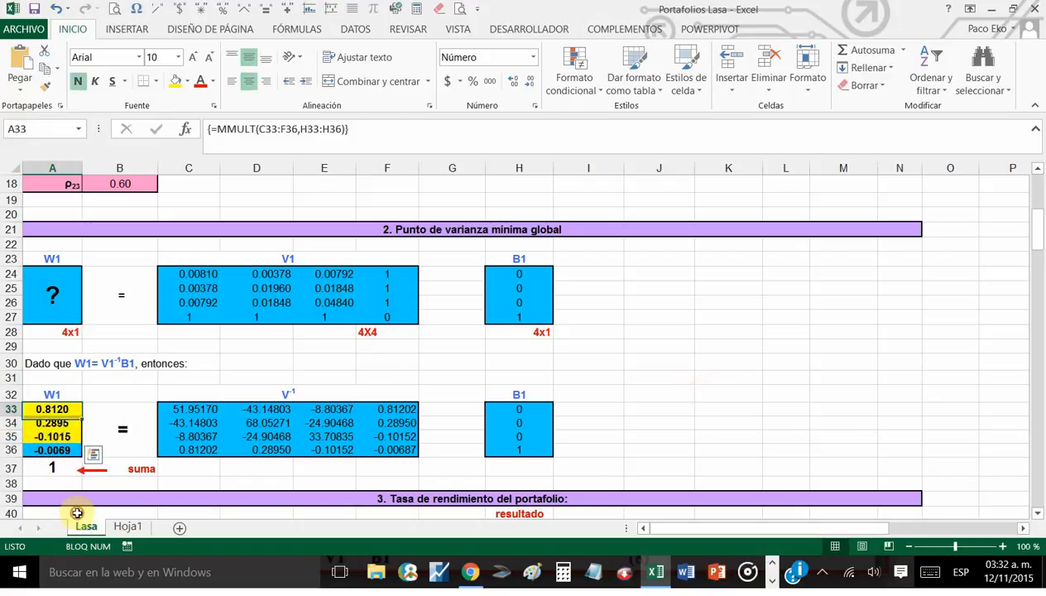
pyautogui.click(684, 374)
pyautogui.scroll(1, 849, 477)
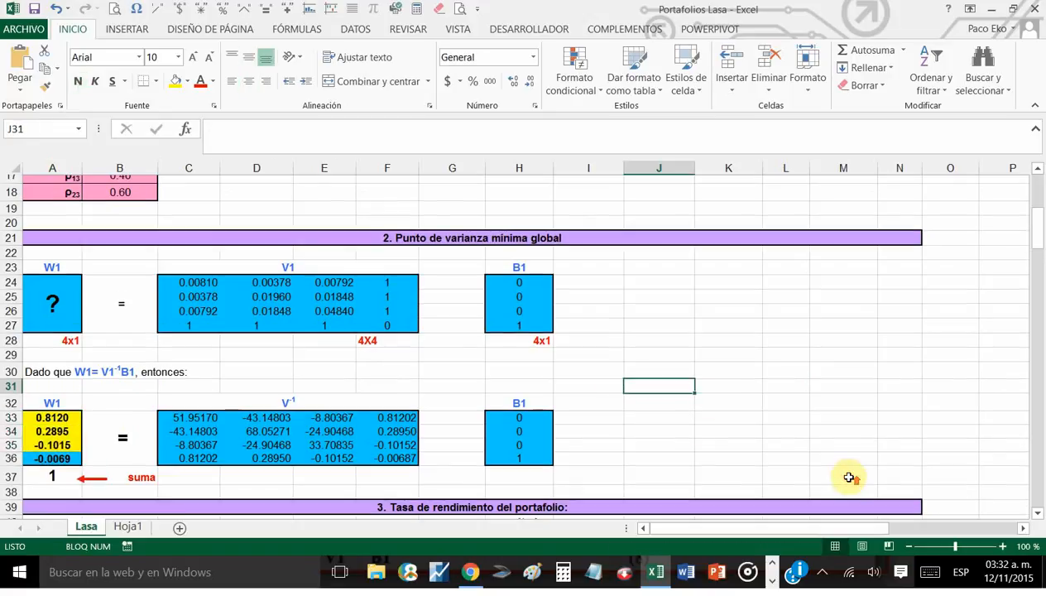
pyautogui.scroll(-3, 849, 477)
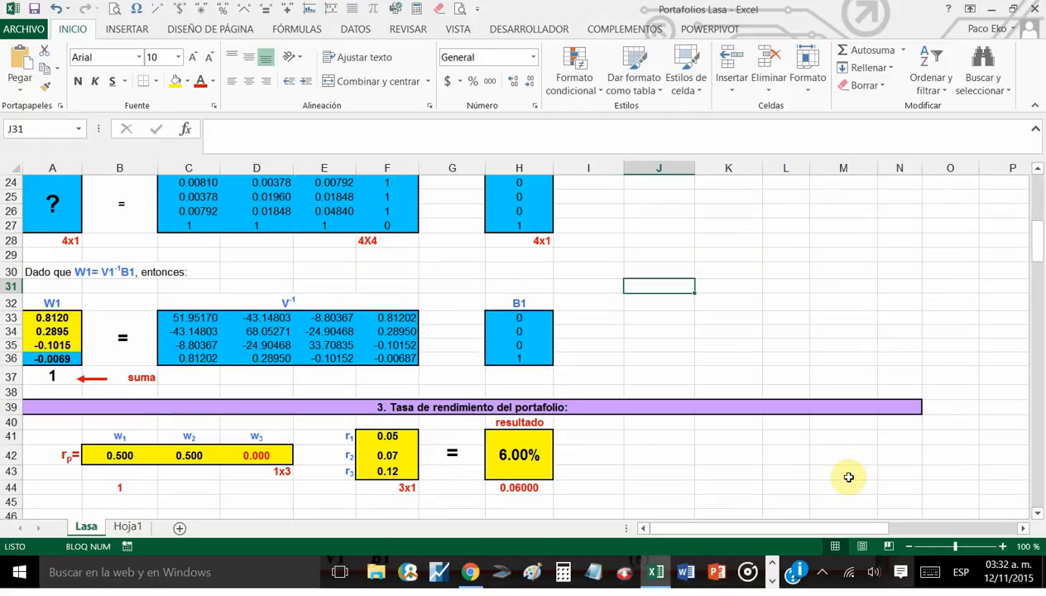
pyautogui.scroll(1, 849, 477)
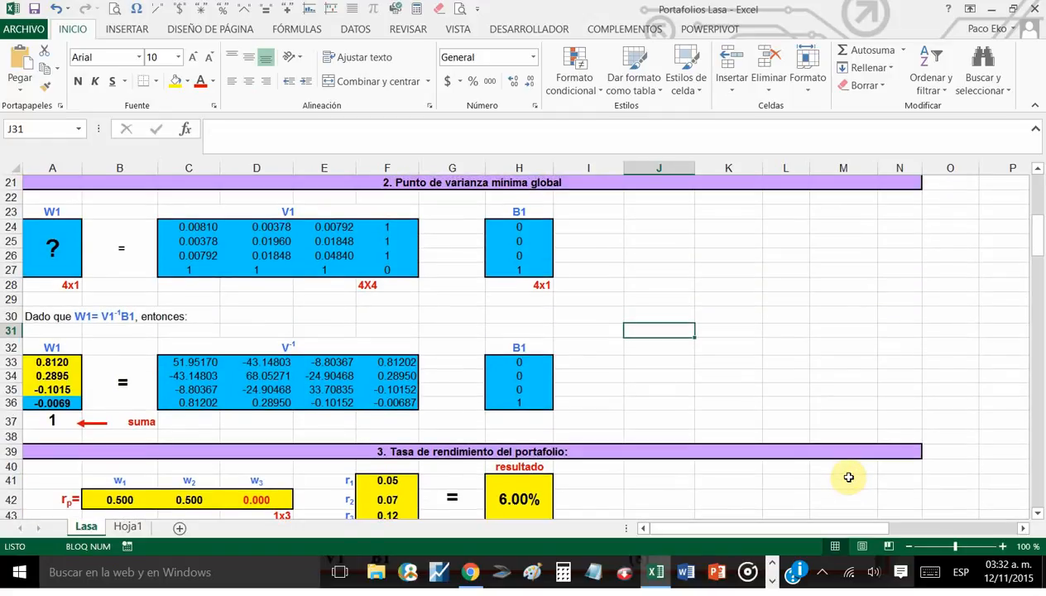
pyautogui.moveTo(135, 500); pyautogui.dragTo(240, 500)
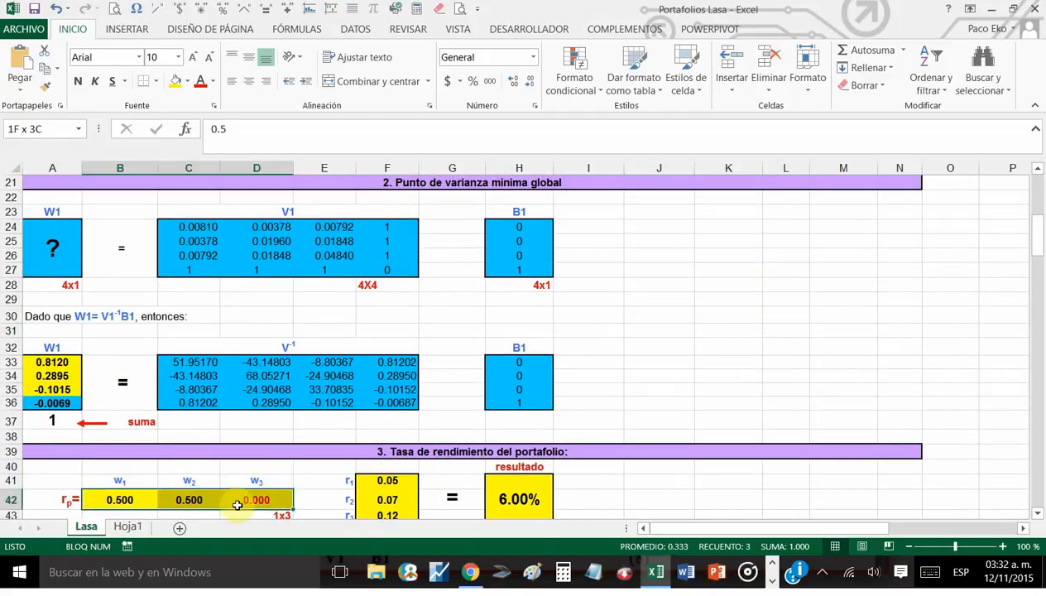
pyautogui.click(791, 328)
pyautogui.click(125, 497)
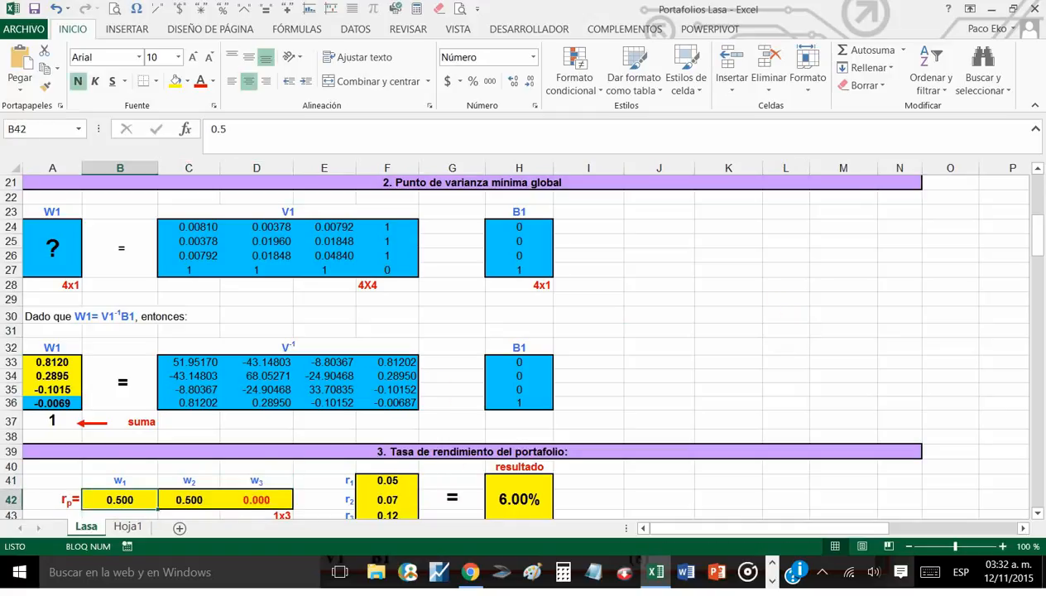
pyautogui.write('=')
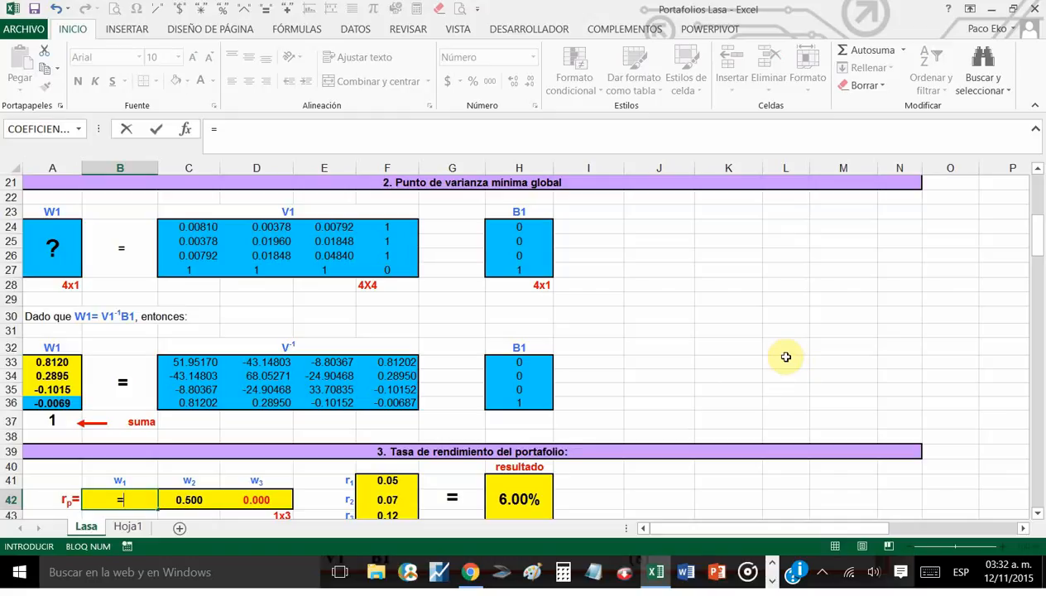
pyautogui.press('Escape')
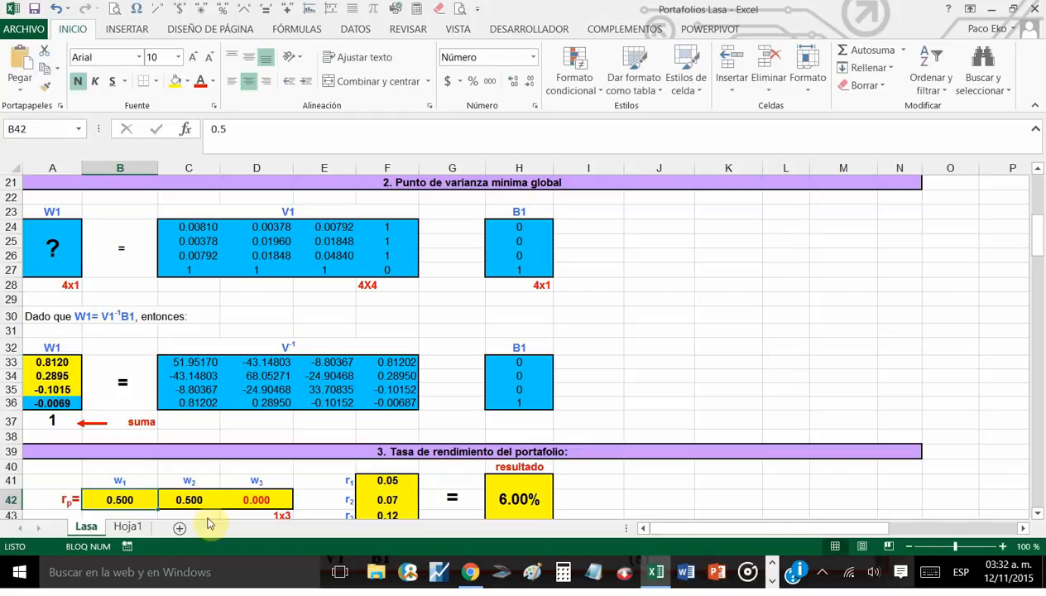
# Examine the weights in B42:D42 and the portfolio return result in section 3.
pyautogui.moveTo(142, 501); pyautogui.dragTo(237, 495)
pyautogui.click(729, 331)
pyautogui.scroll(-1, 883, 408)
pyautogui.scroll(-2, 883, 408)
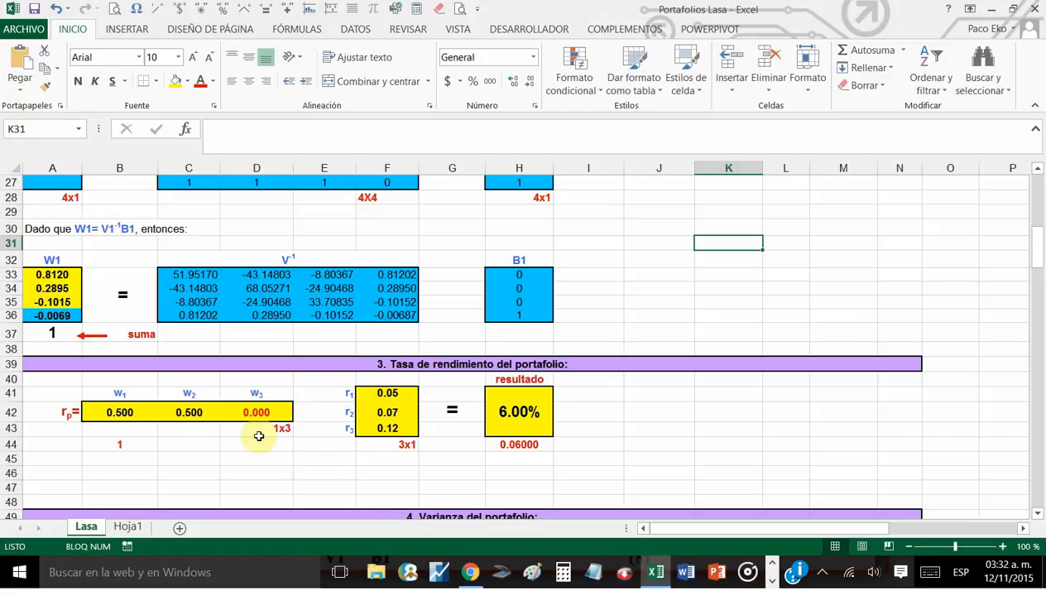
pyautogui.click(135, 412)
pyautogui.click(170, 472)
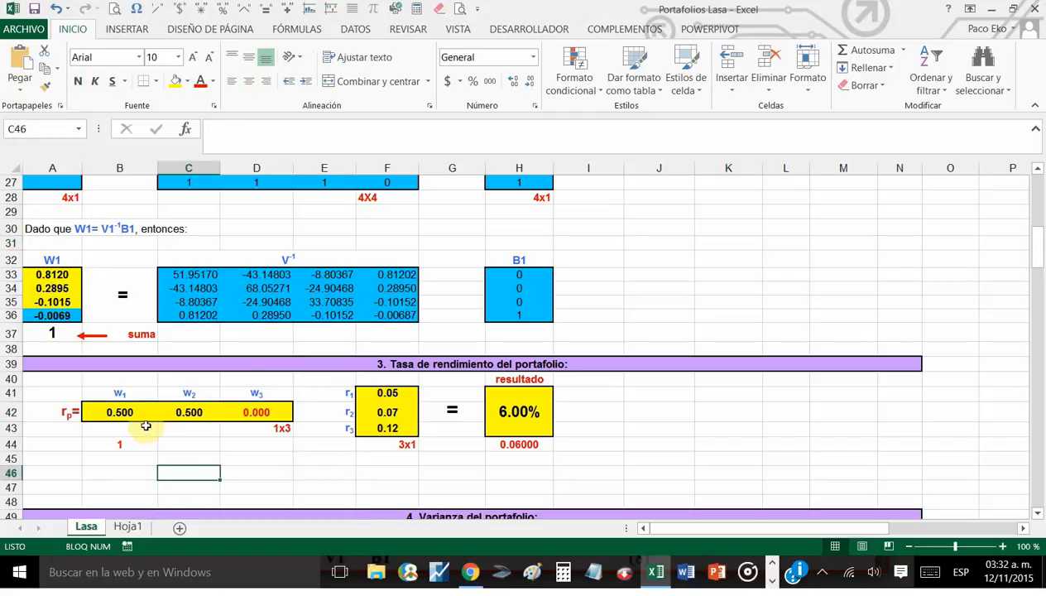
pyautogui.click(146, 417)
pyautogui.click(633, 421)
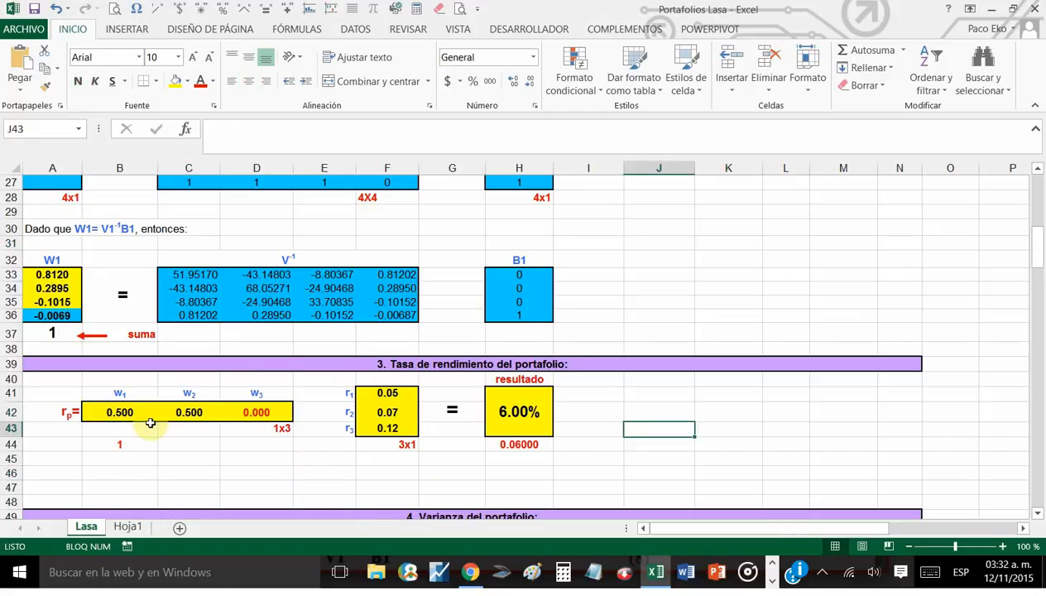
pyautogui.click(495, 411)
# Link the portfolio return weights w1, w2 and w3 in B42:D42 to the W1 results with =A33, =A34 and =A35.
pyautogui.click(126, 417)
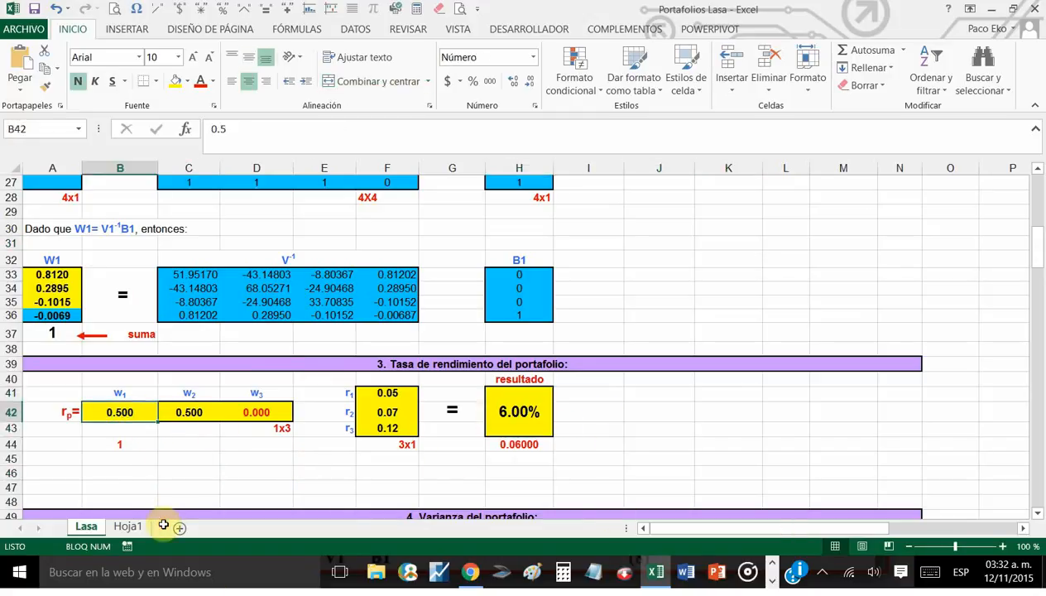
pyautogui.write('=')
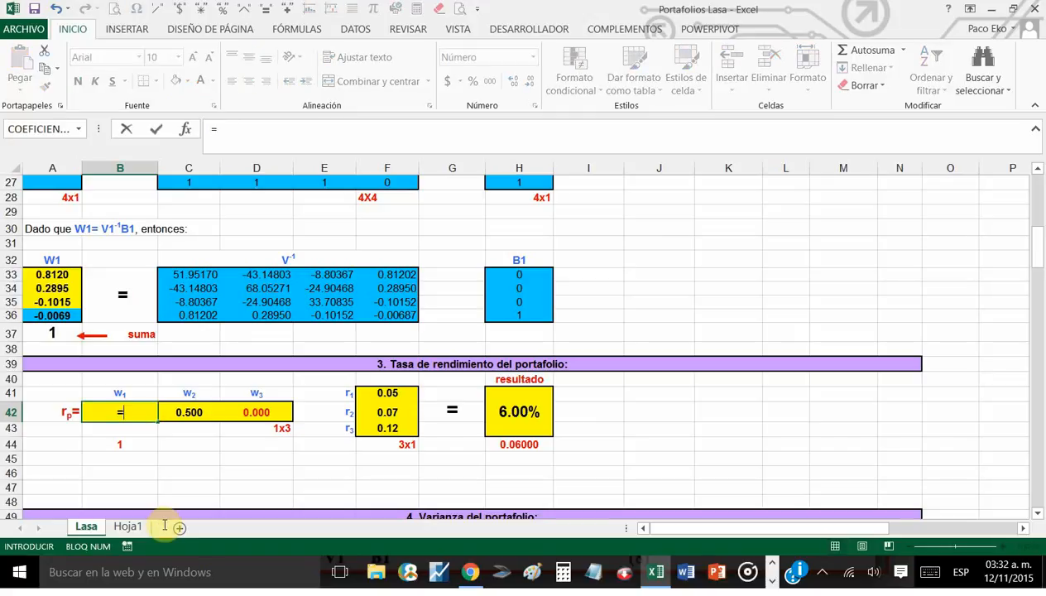
pyautogui.click(57, 273)
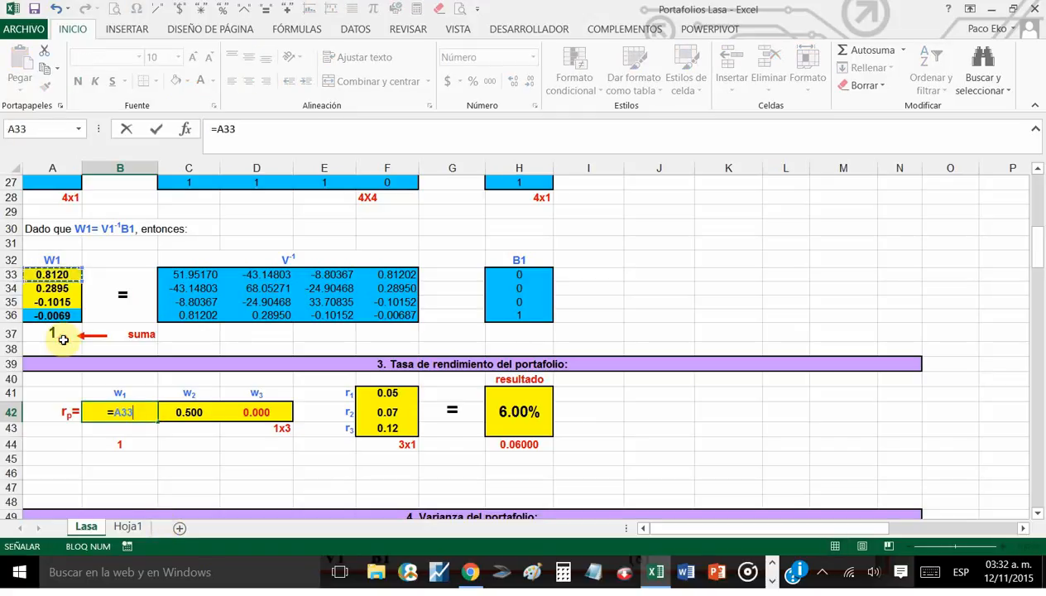
pyautogui.press('Return')
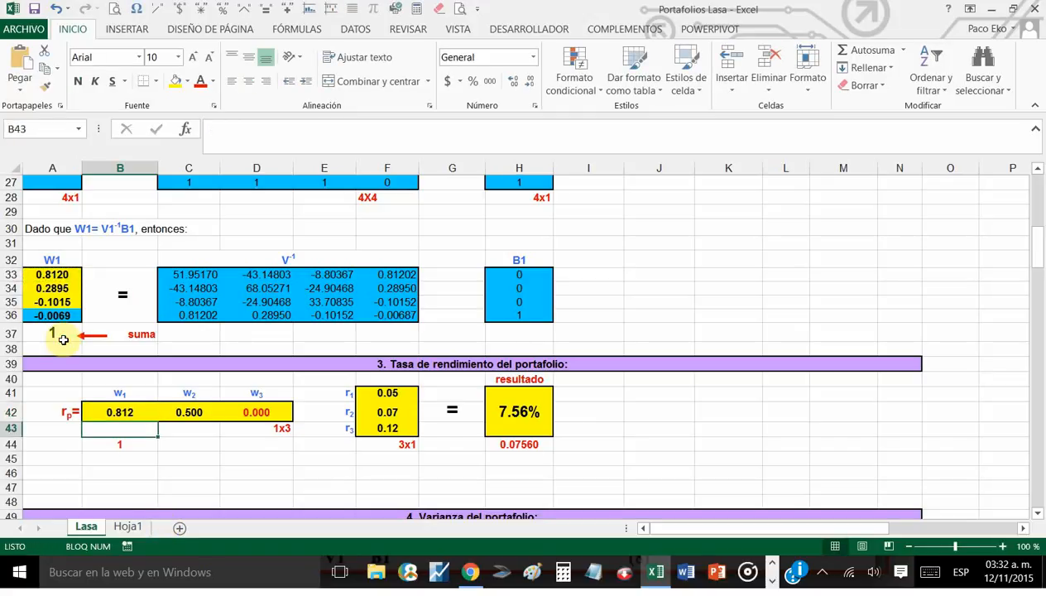
pyautogui.click(191, 413)
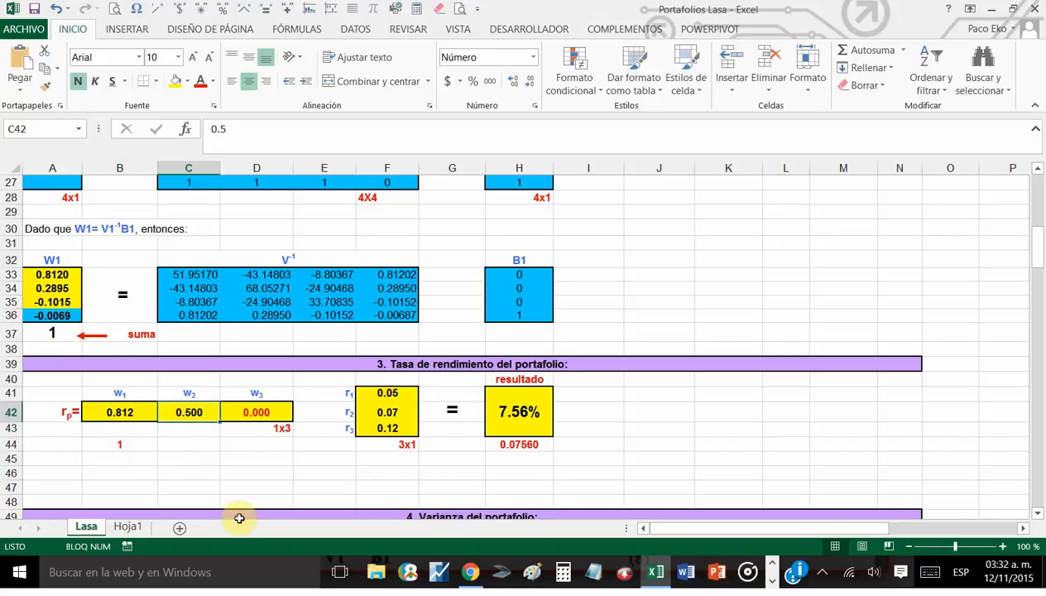
pyautogui.write('=')
pyautogui.click(73, 288)
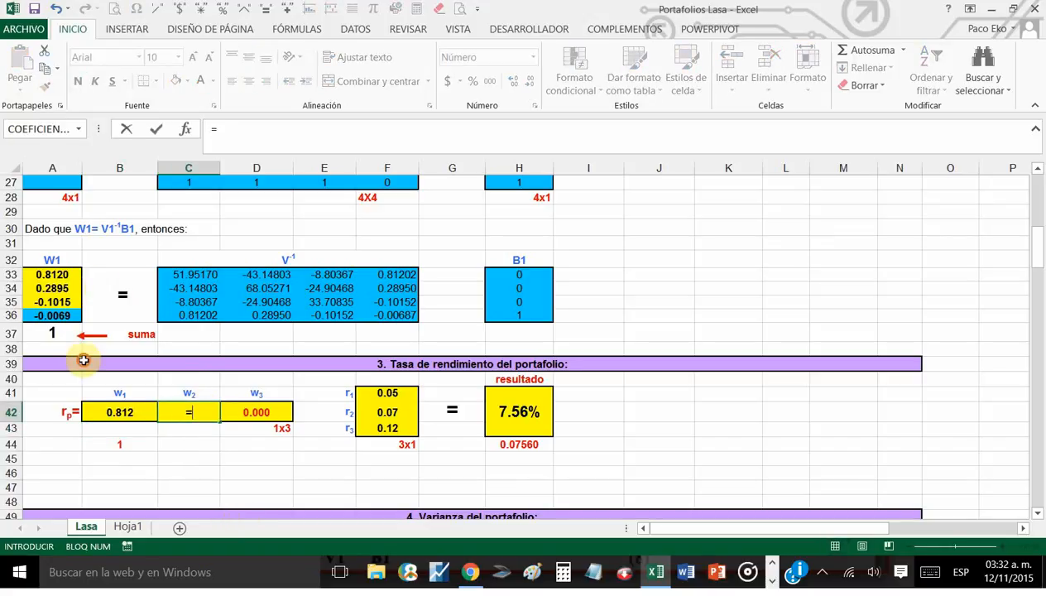
pyautogui.press('Return')
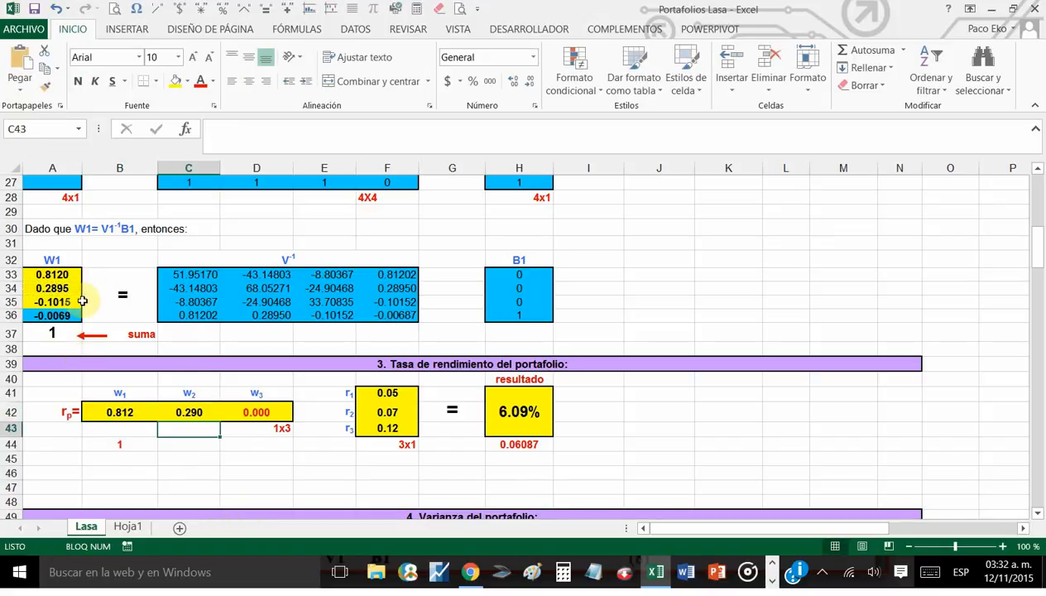
pyautogui.click(256, 411)
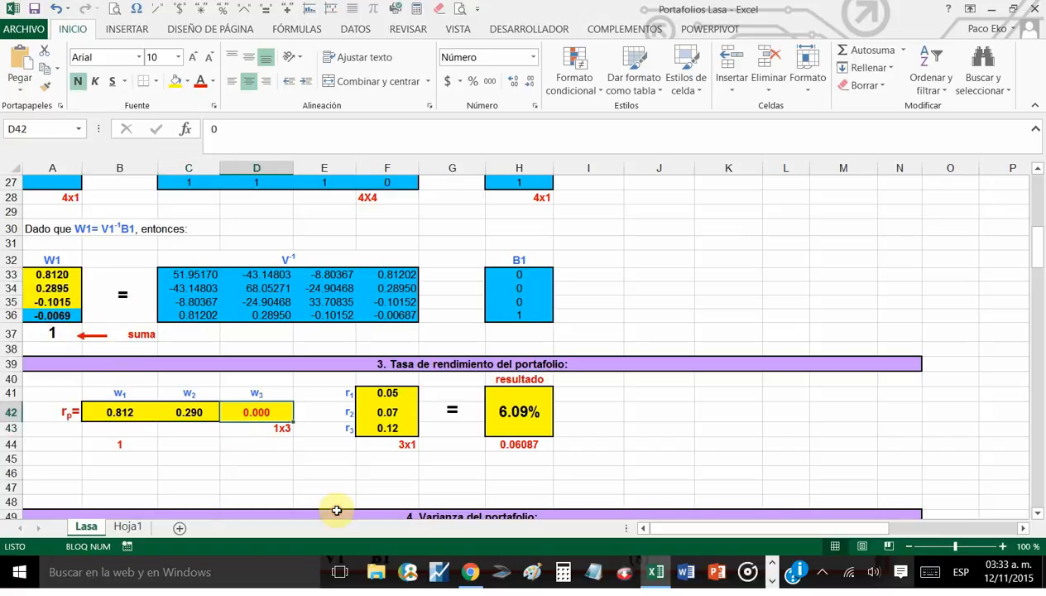
pyautogui.write('=')
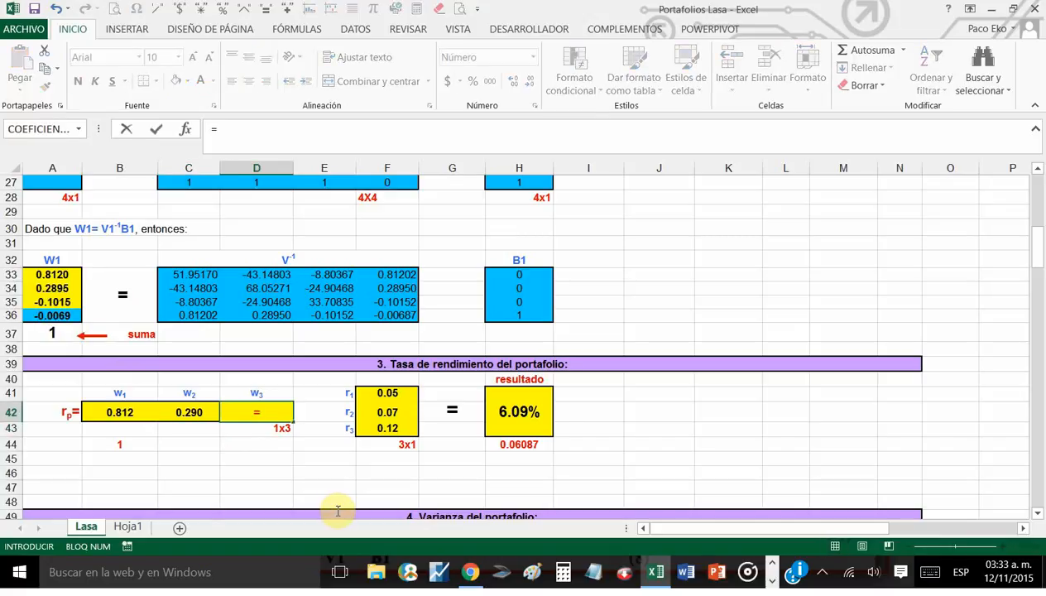
pyautogui.click(66, 302)
pyautogui.press('Return')
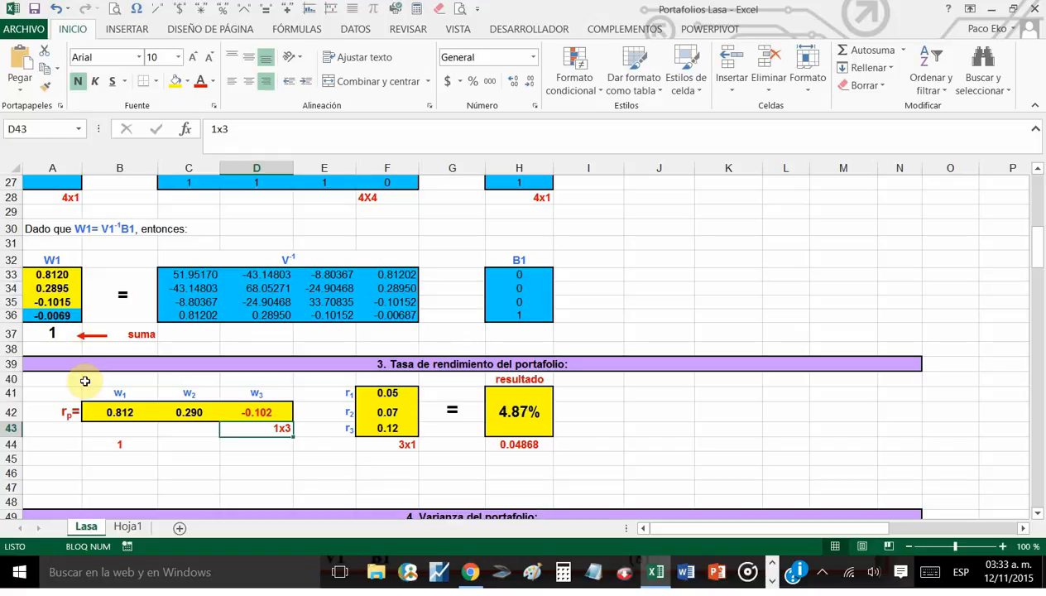
# Format the three portfolio return weights in B42:D42 as percentages.
pyautogui.click(125, 412)
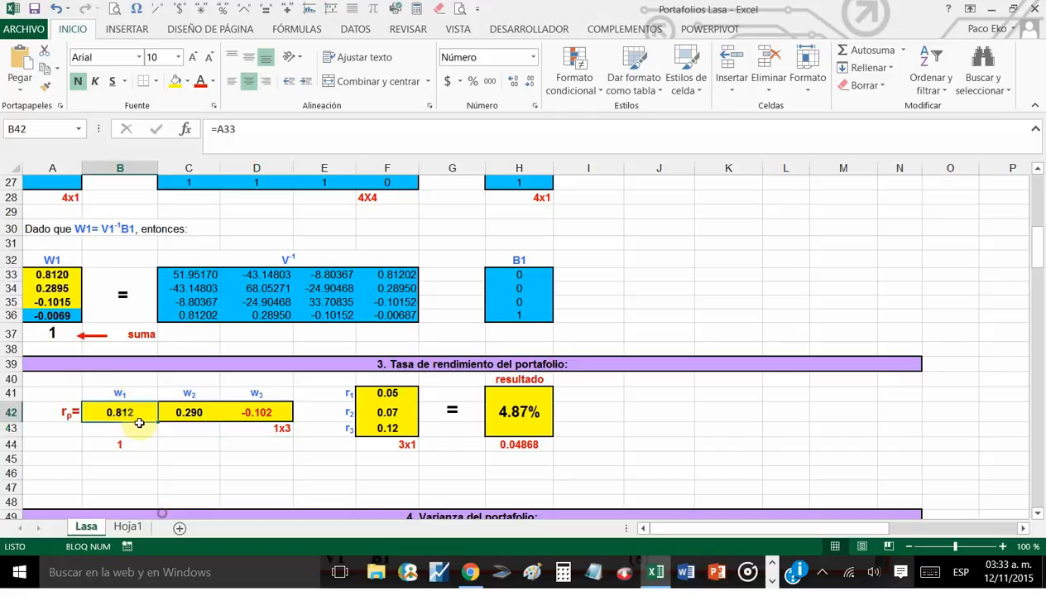
pyautogui.click(471, 82)
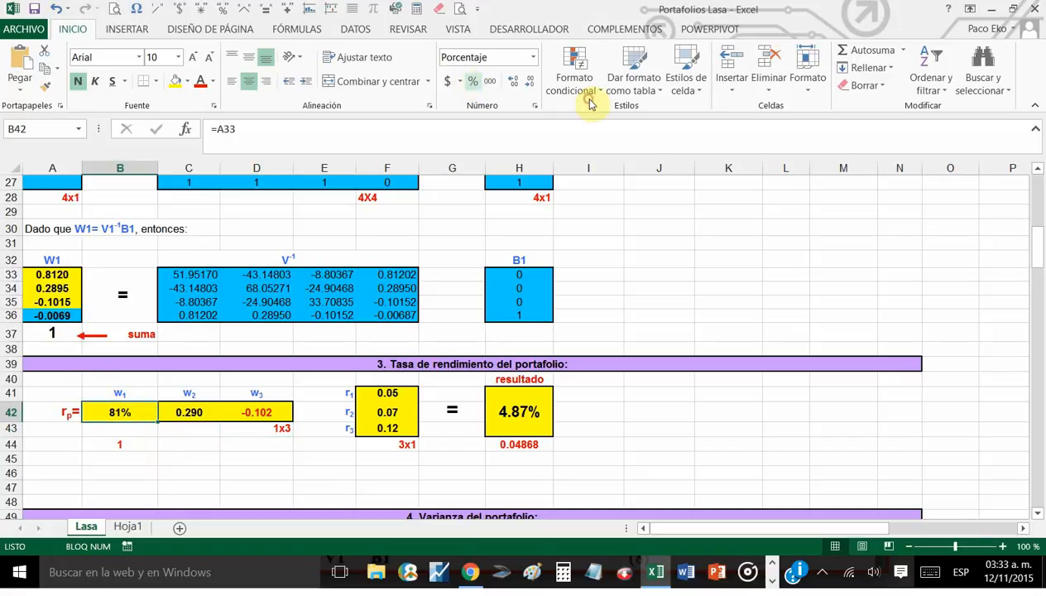
pyautogui.click(185, 415)
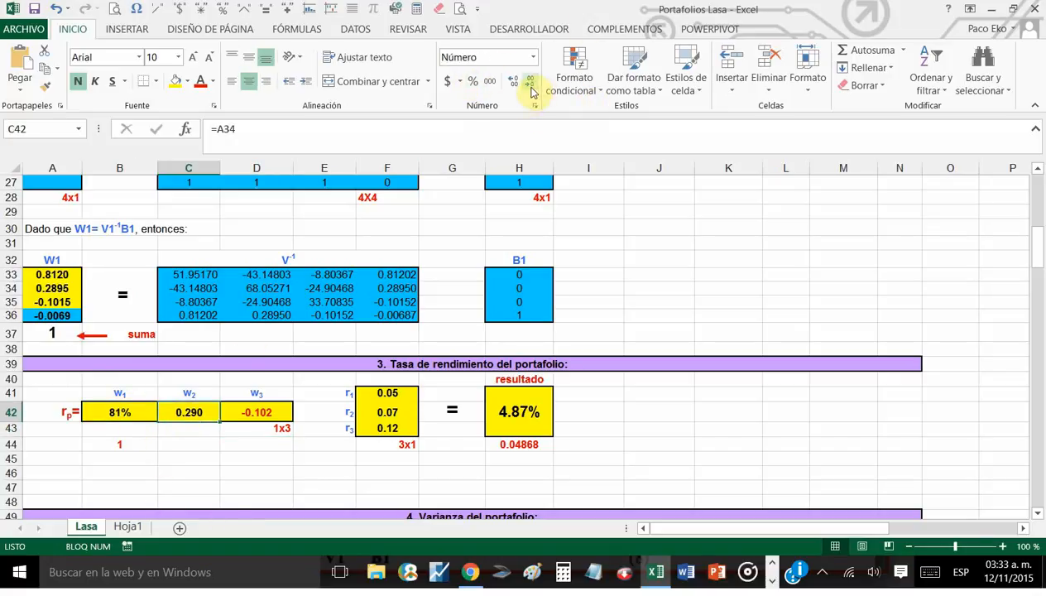
pyautogui.click(470, 89)
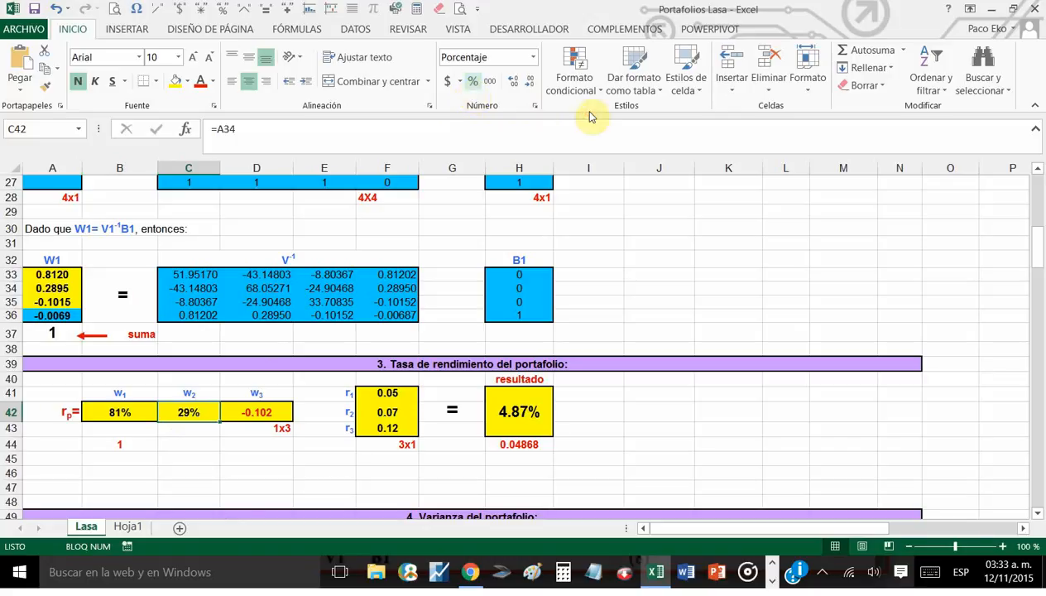
pyautogui.click(264, 469)
pyautogui.click(191, 416)
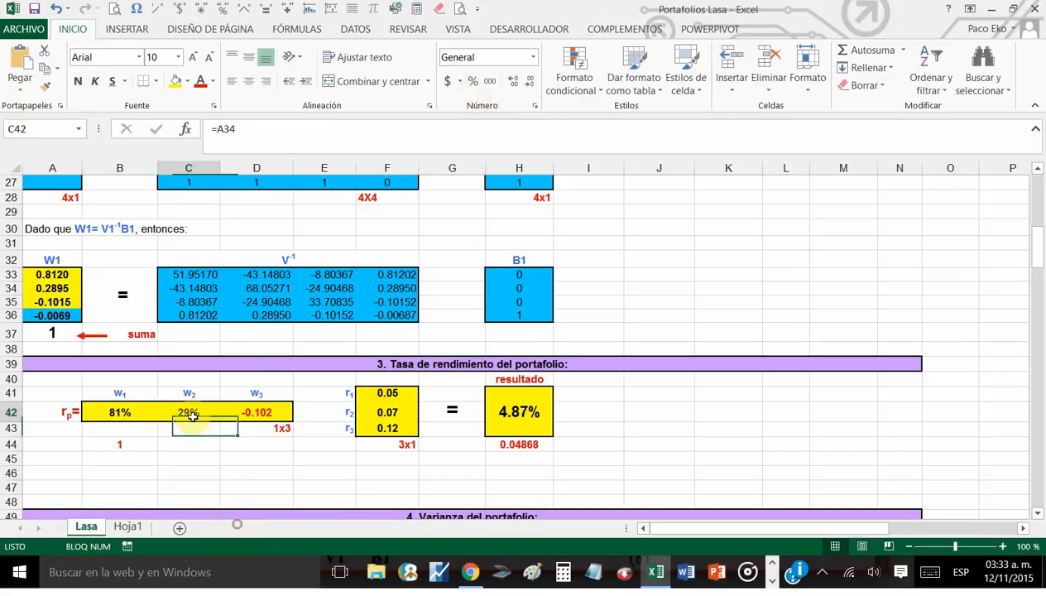
pyautogui.click(273, 411)
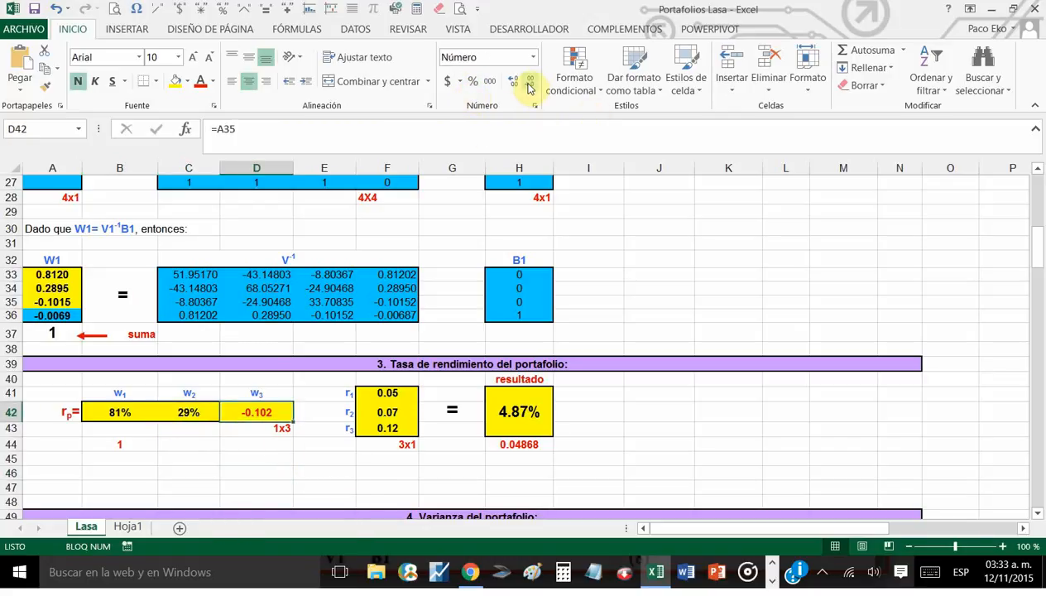
pyautogui.click(472, 82)
pyautogui.click(282, 487)
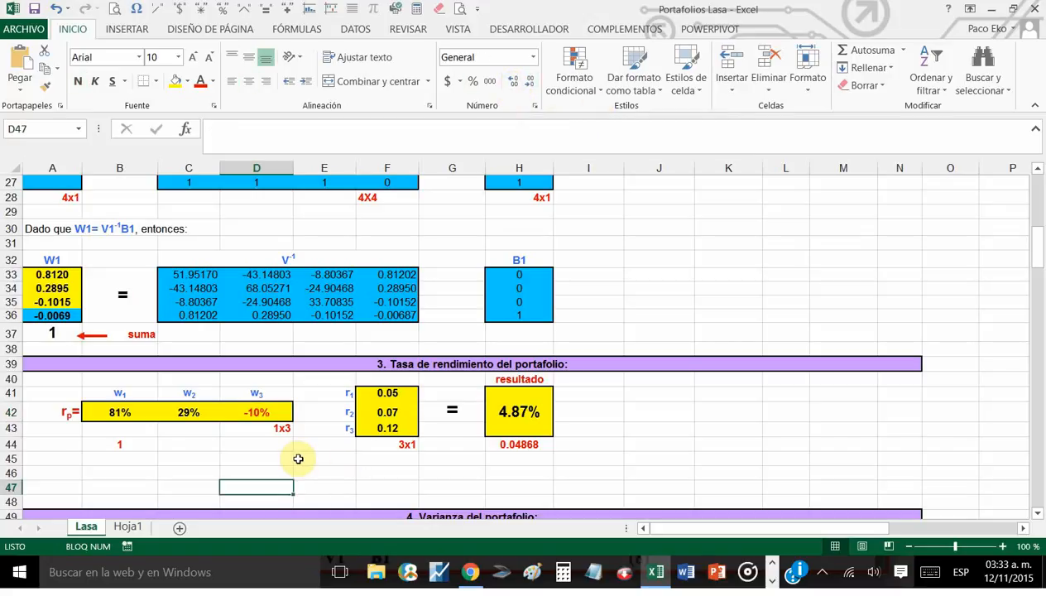
# Examine the portfolio return in section 3 and the portfolio variance calculation in section 4.
pyautogui.click(324, 472)
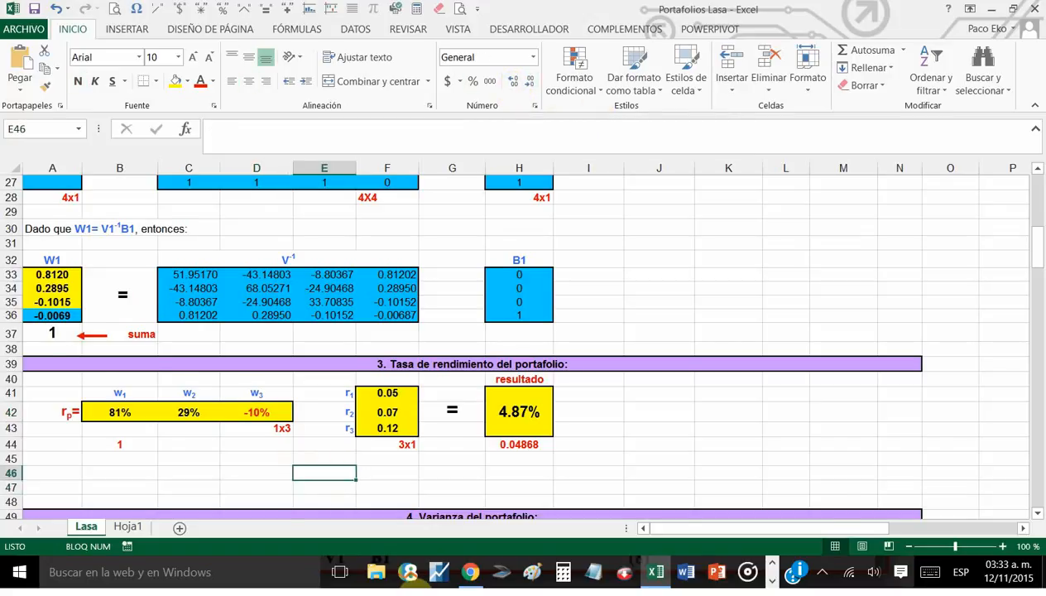
pyautogui.scroll(-1, 324, 472)
pyautogui.scroll(1, 325, 472)
pyautogui.click(701, 456)
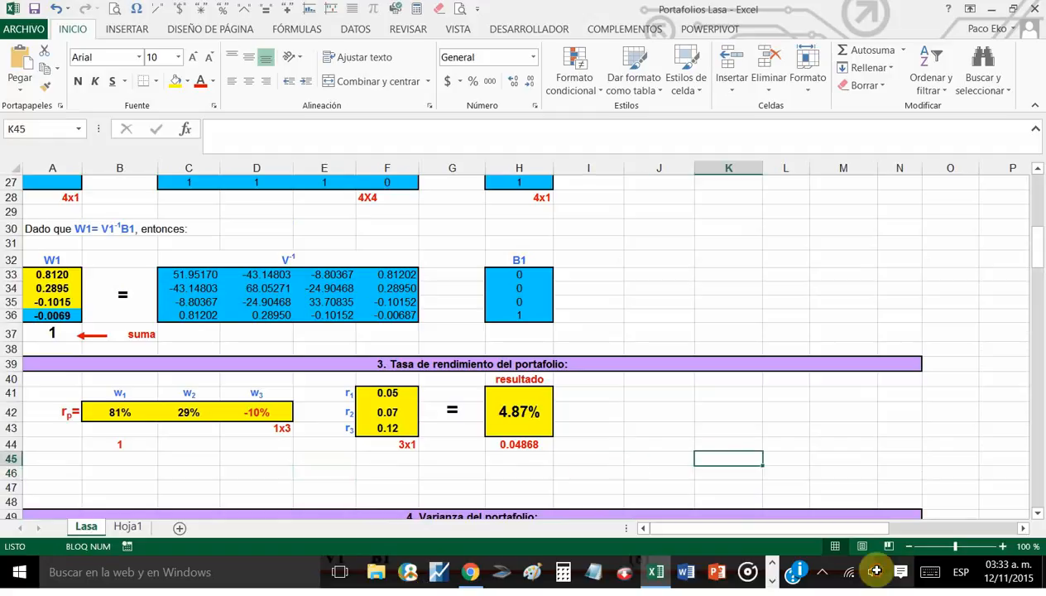
pyautogui.scroll(-1, 756, 556)
pyautogui.scroll(-2, 756, 556)
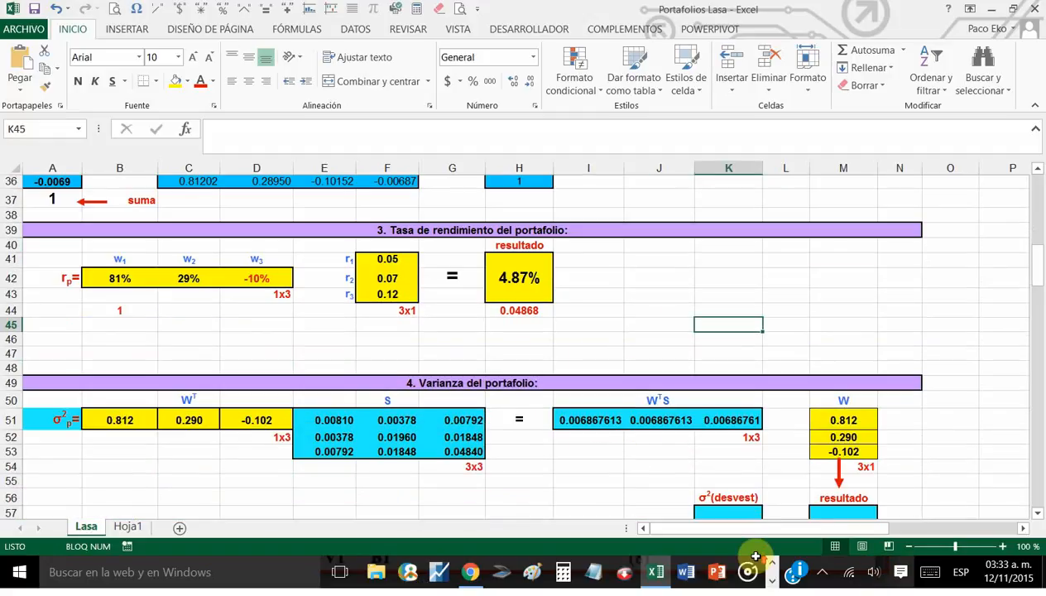
pyautogui.scroll(2, 755, 557)
pyautogui.scroll(-1, 199, 568)
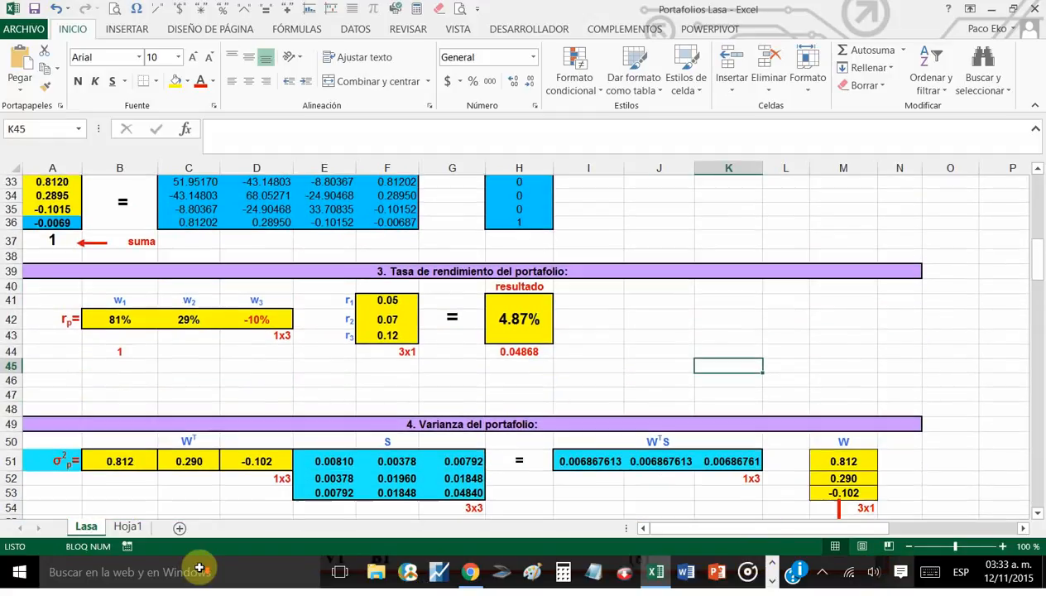
pyautogui.click(925, 338)
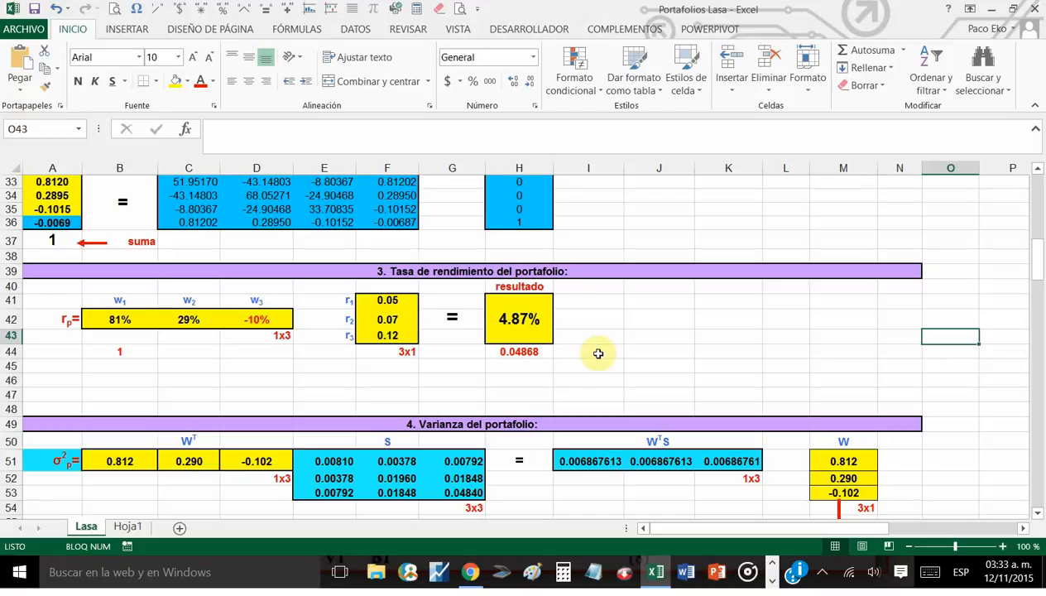
pyautogui.scroll(-3, 782, 455)
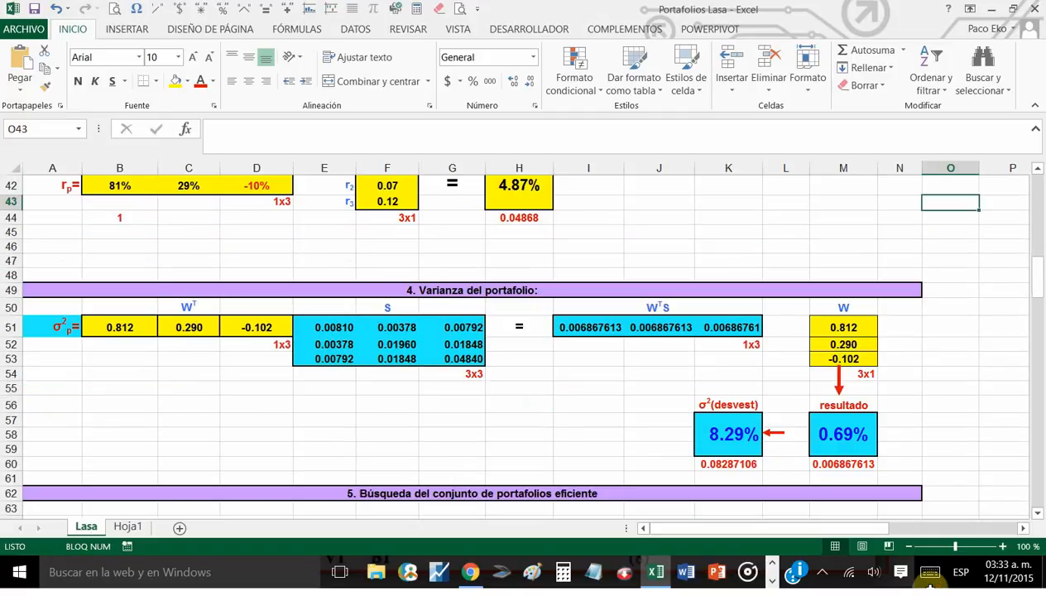
# Check the transposed weights in B51:D51, the return formula in H41 and the portfolio standard deviation in section 4.
pyautogui.moveTo(111, 329); pyautogui.dragTo(298, 393)
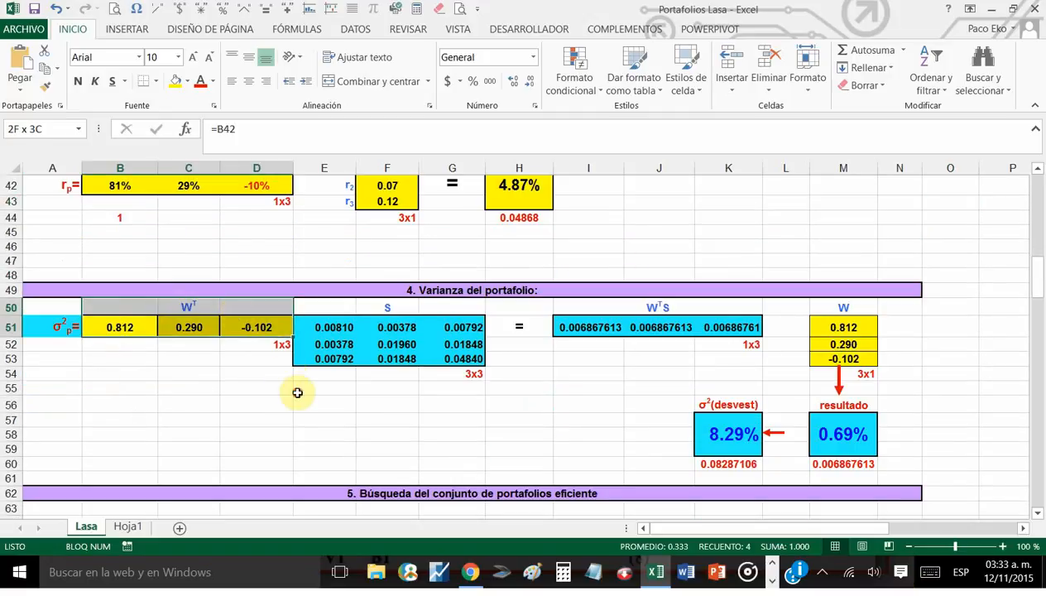
pyautogui.click(618, 421)
pyautogui.scroll(3, 761, 507)
pyautogui.click(511, 317)
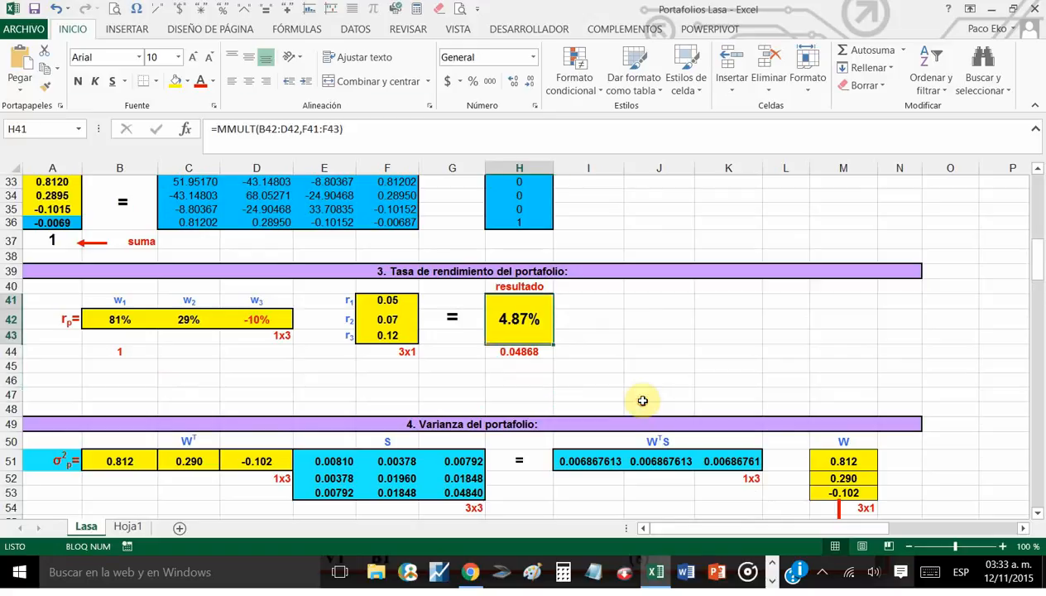
pyautogui.scroll(-2, 985, 416)
pyautogui.click(739, 469)
pyautogui.click(783, 217)
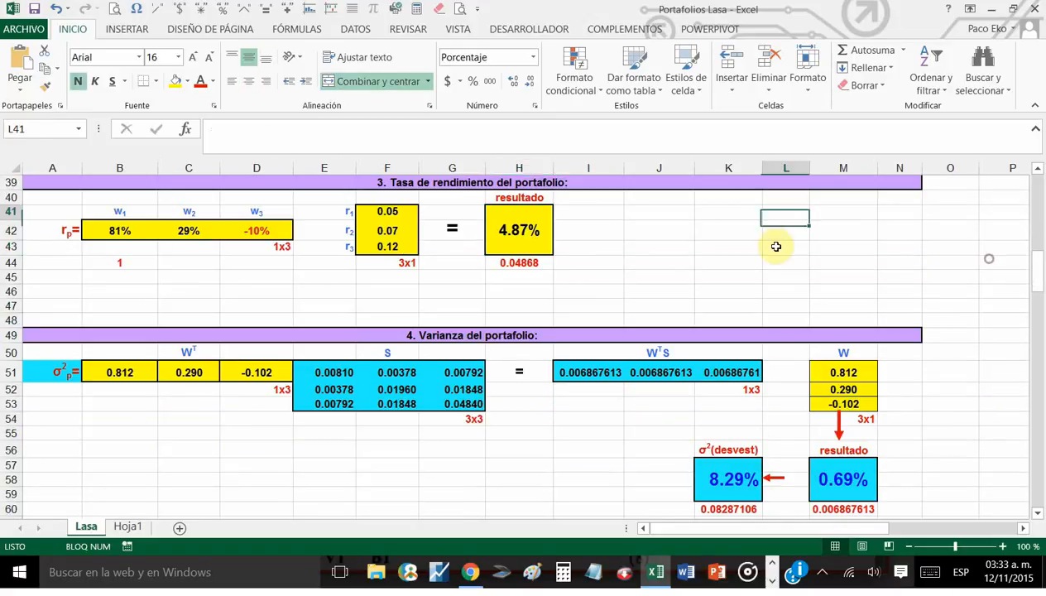
# Review the W1 weights in A33:A36 and the global minimum variance section alongside the portfolio return and variance sections.
pyautogui.scroll(3, 951, 346)
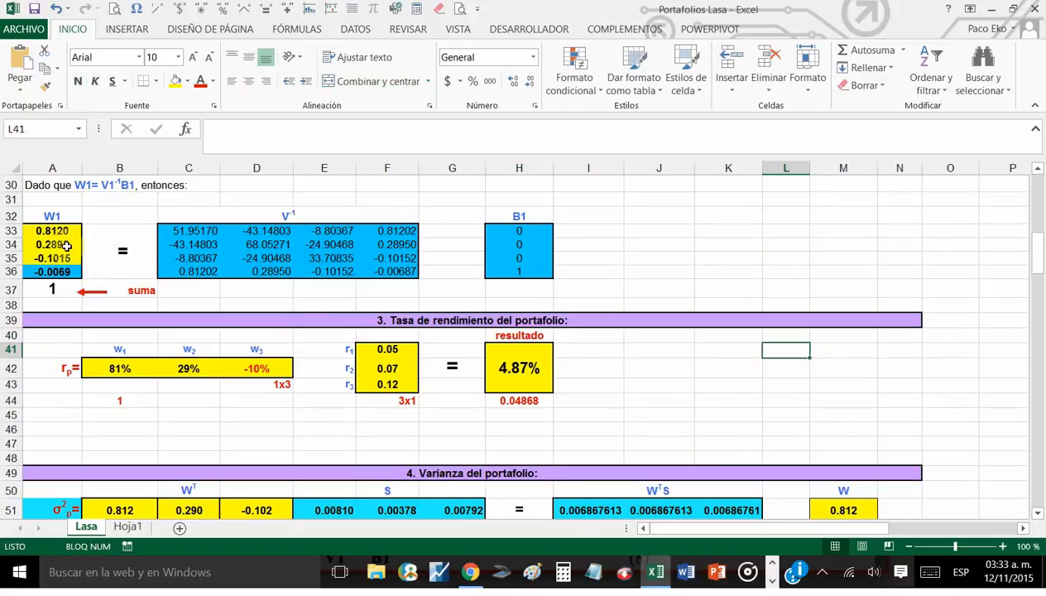
pyautogui.moveTo(53, 230); pyautogui.dragTo(49, 270)
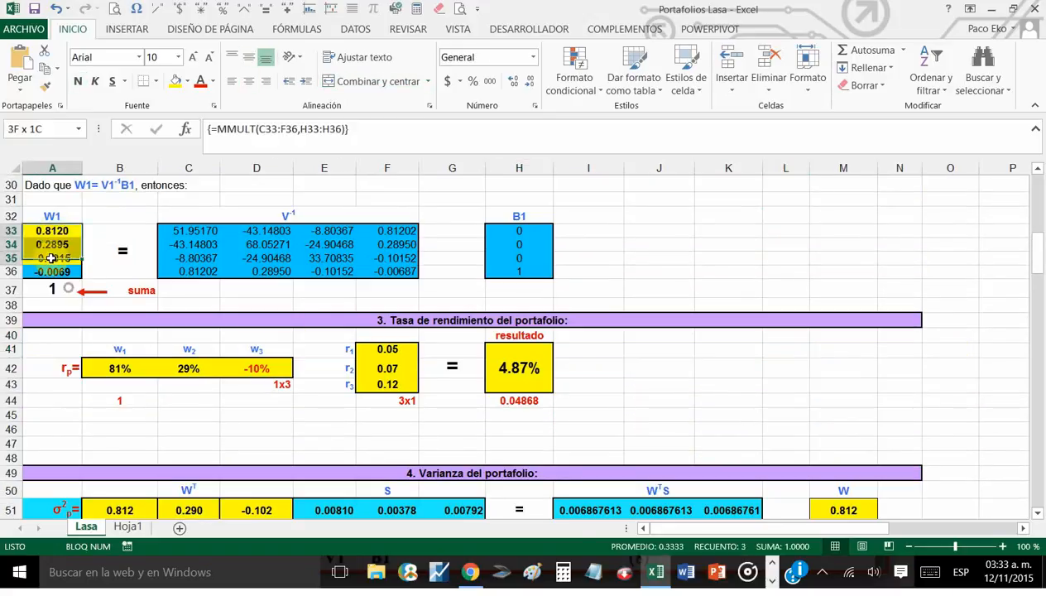
pyautogui.click(629, 258)
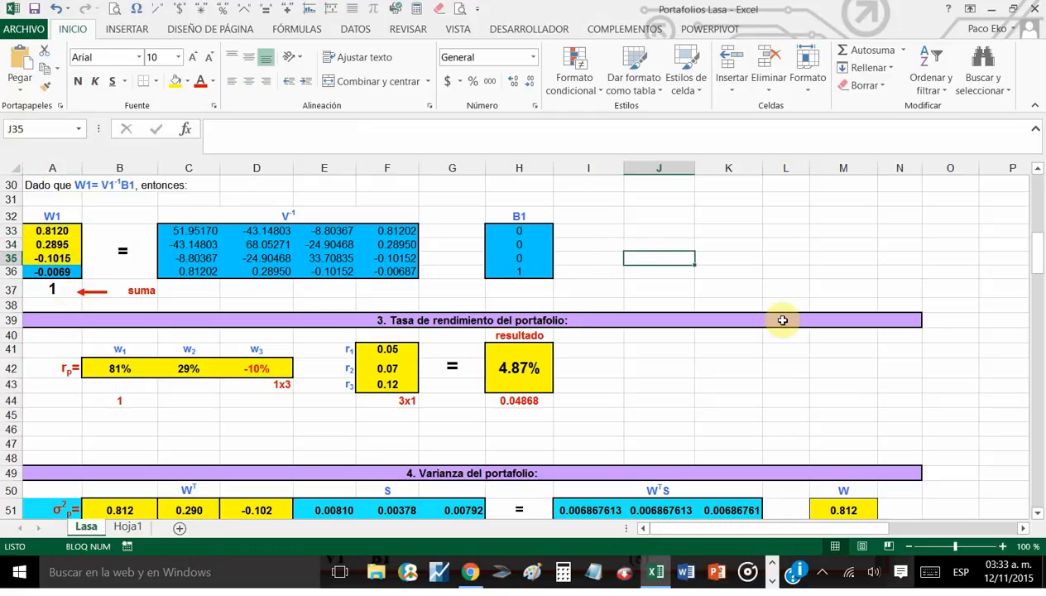
pyautogui.scroll(-5, 782, 321)
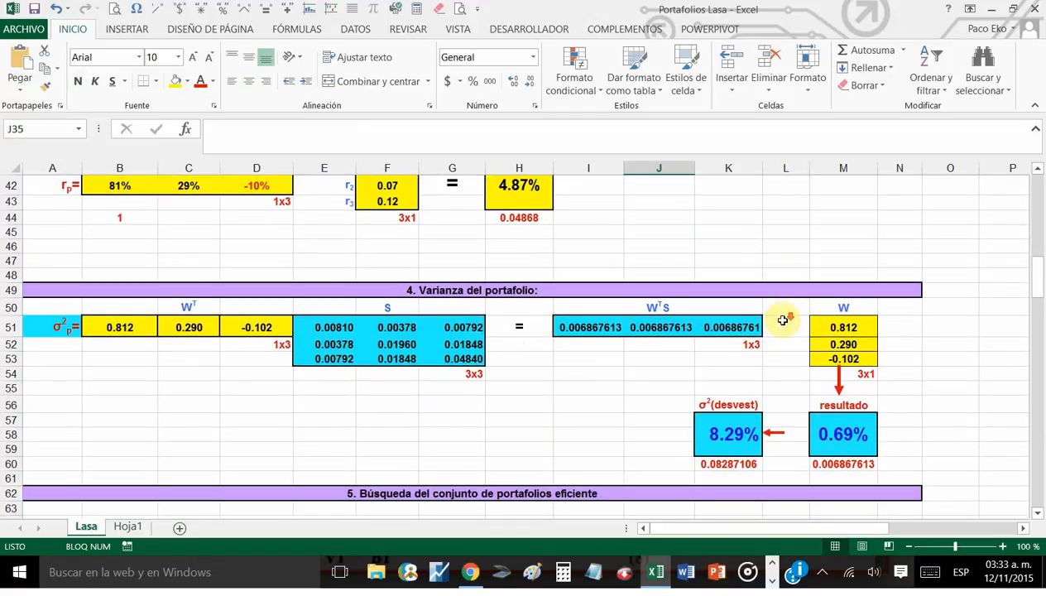
pyautogui.scroll(5, 782, 320)
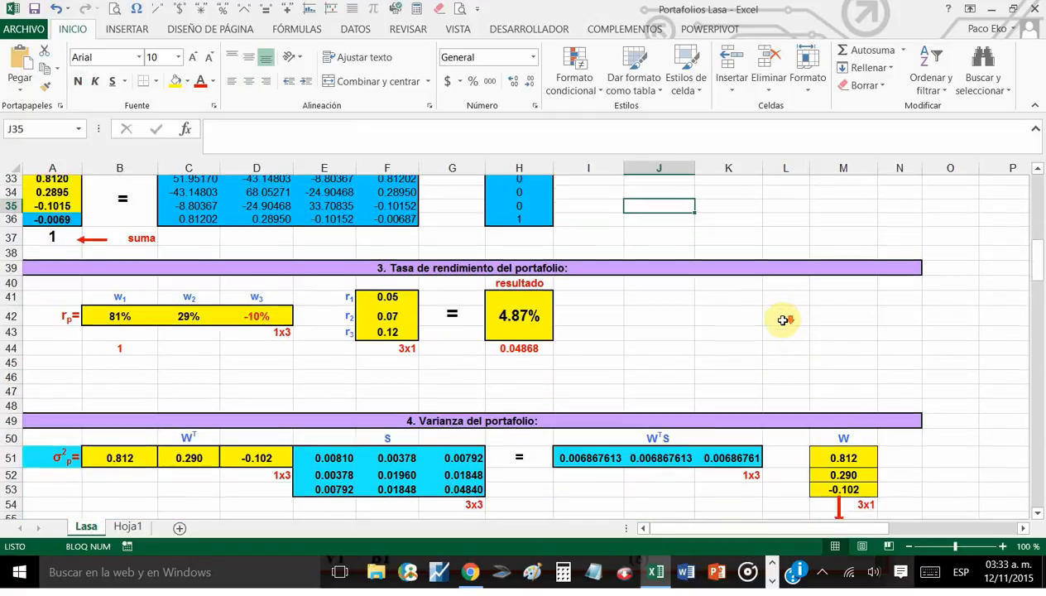
pyautogui.scroll(-3, 782, 320)
pyautogui.scroll(3, 782, 320)
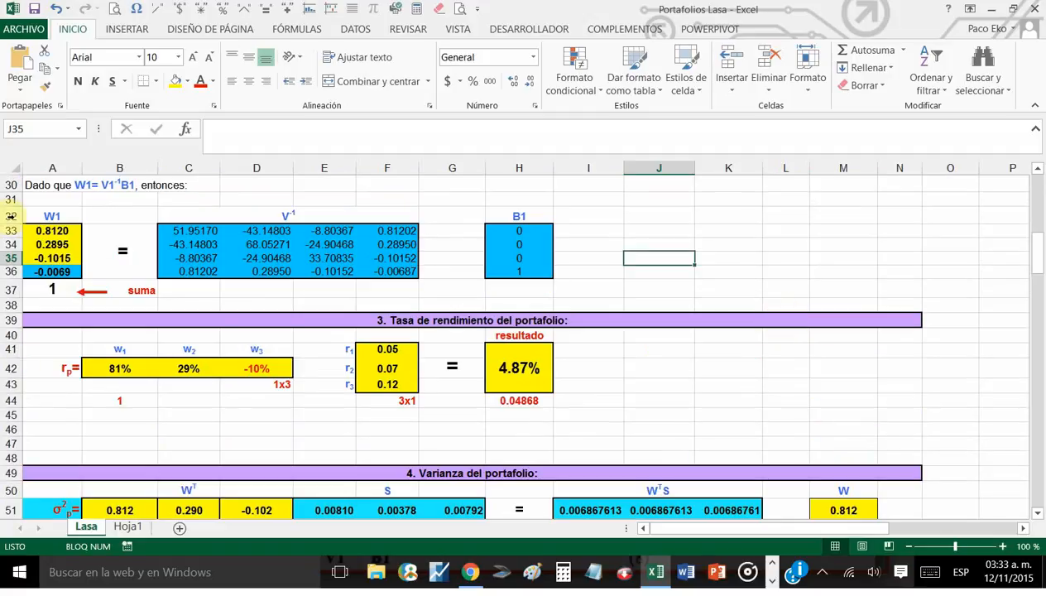
pyautogui.scroll(3, 63, 233)
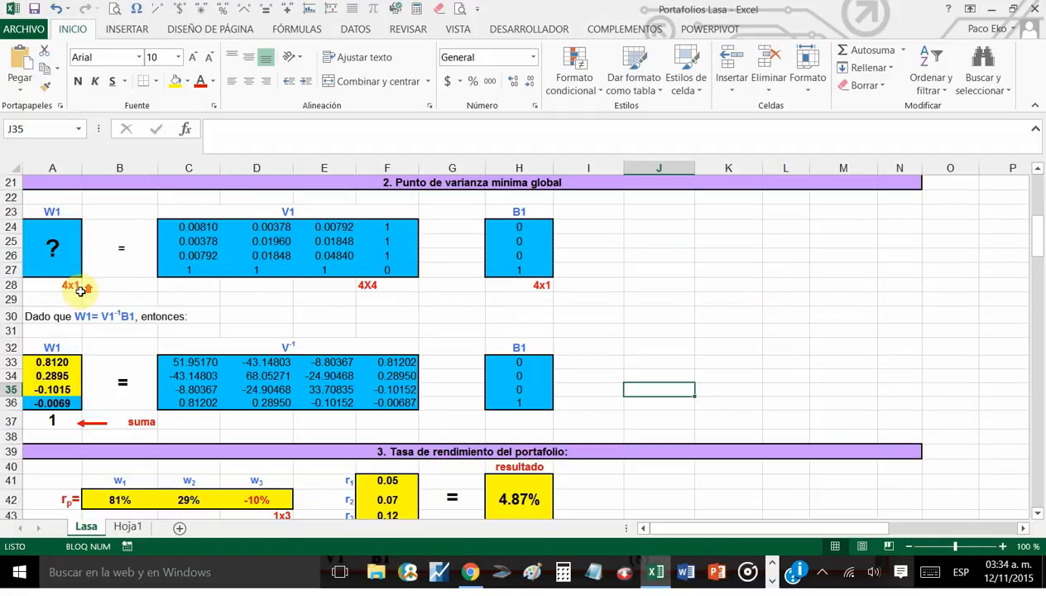
pyautogui.click(468, 184)
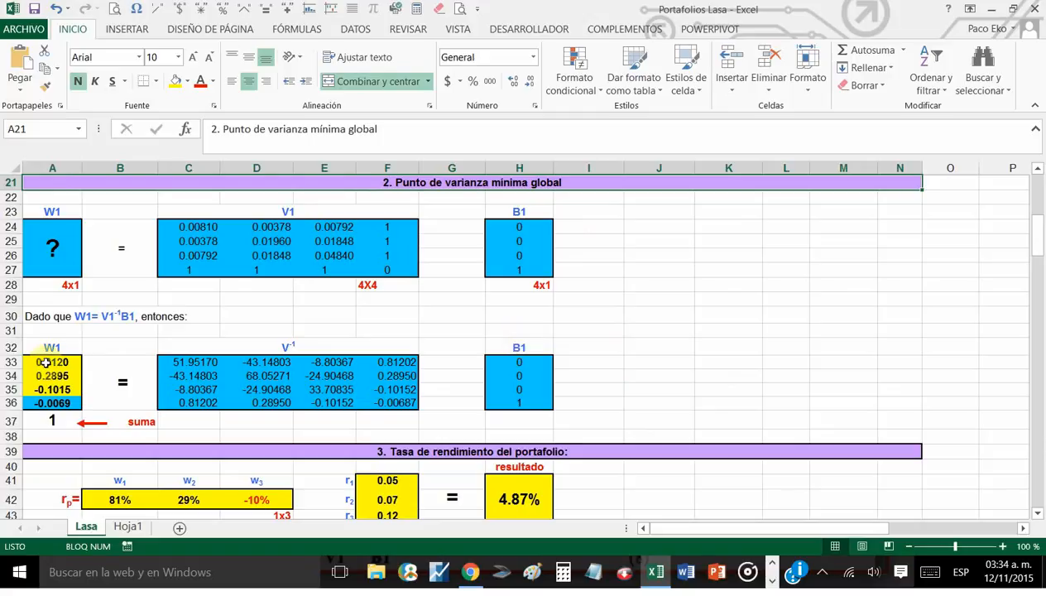
pyautogui.moveTo(45, 362); pyautogui.dragTo(51, 403)
pyautogui.click(679, 362)
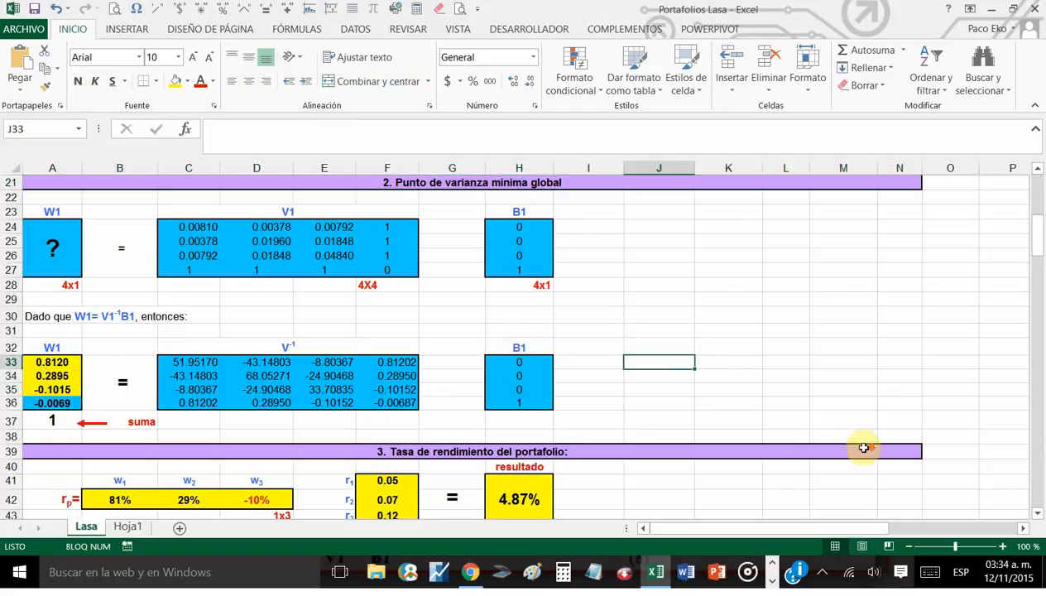
# Look over the efficient portfolio search in section 5, the scenario table and the minimum variance curve chart.
pyautogui.scroll(-10, 864, 446)
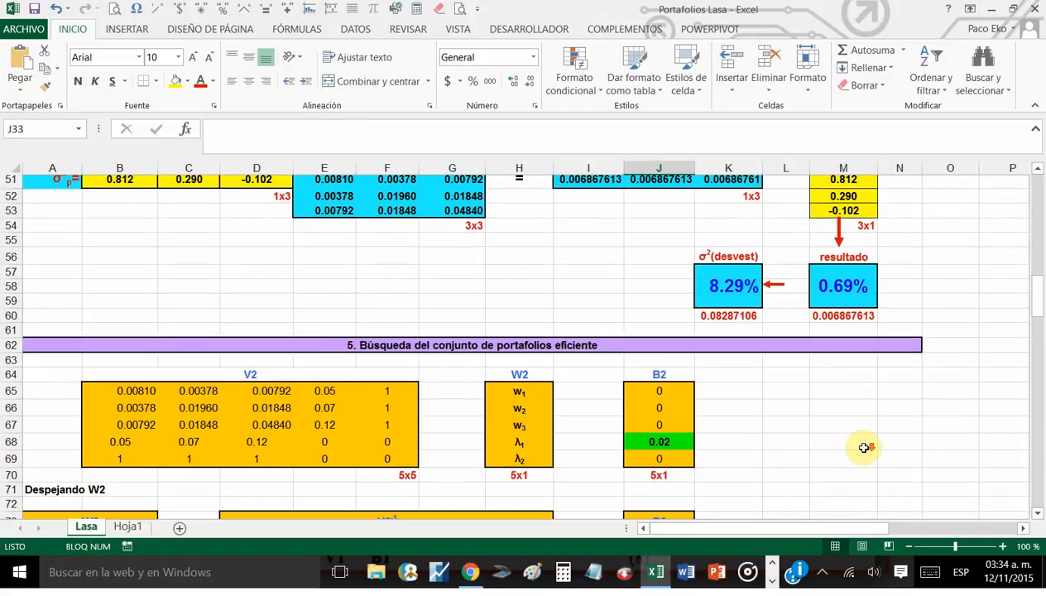
pyautogui.scroll(-3, 864, 447)
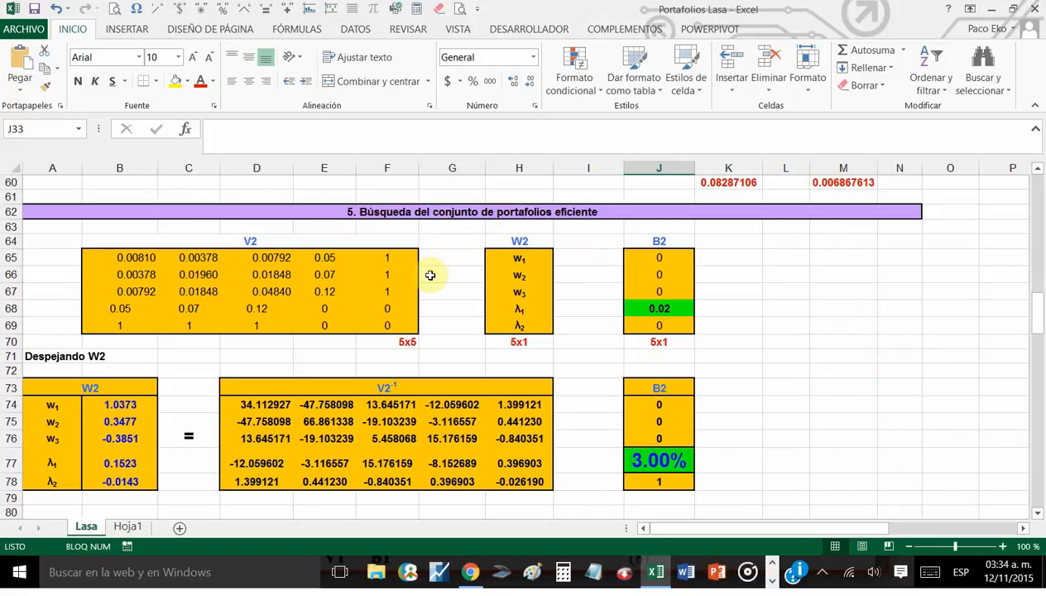
pyautogui.click(843, 356)
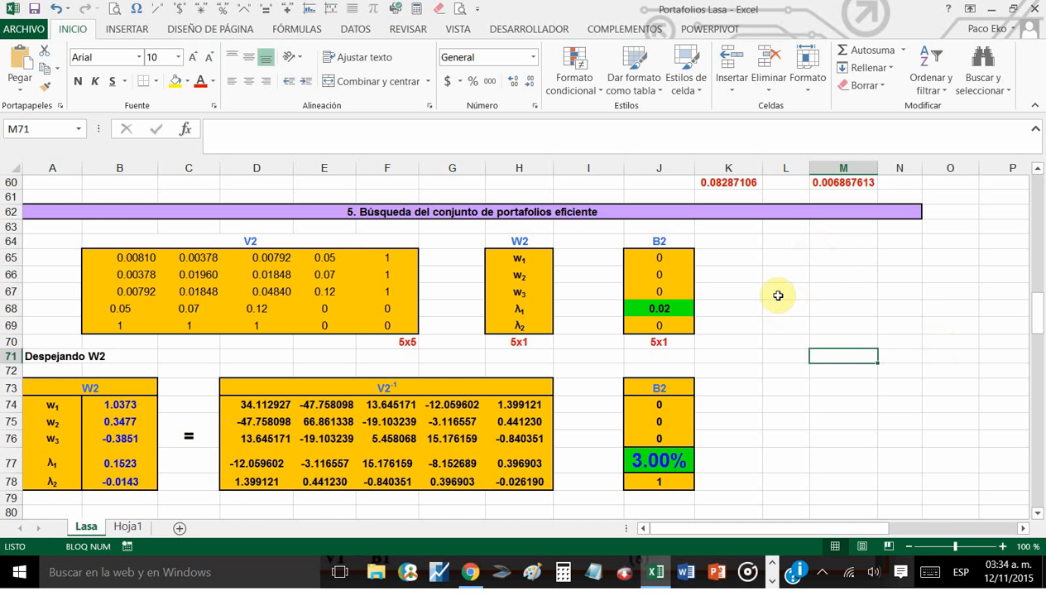
pyautogui.scroll(-17, 778, 295)
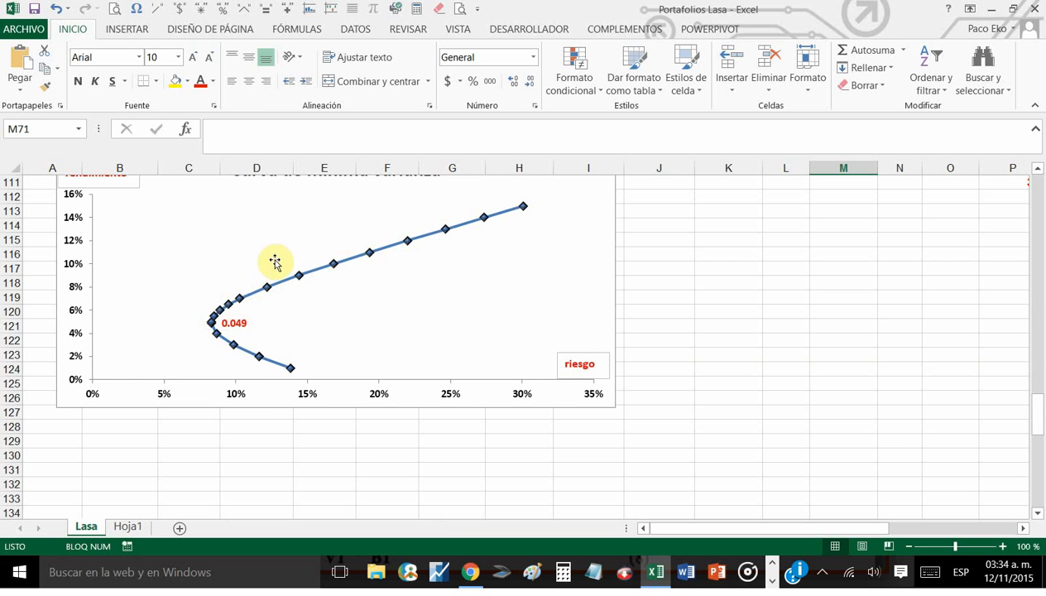
pyautogui.scroll(20, 894, 427)
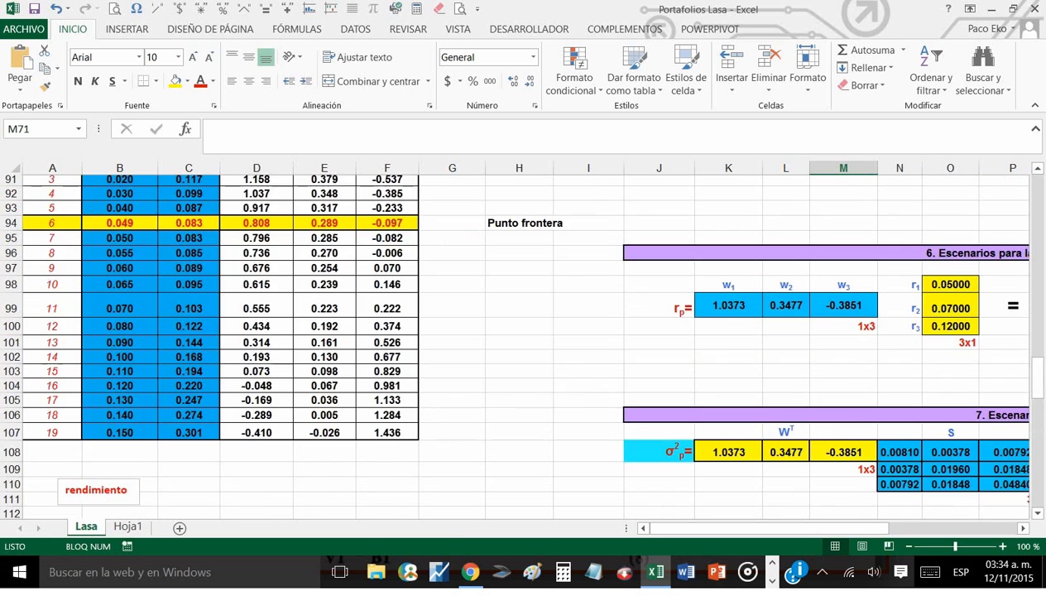
pyautogui.scroll(-2, 515, 346)
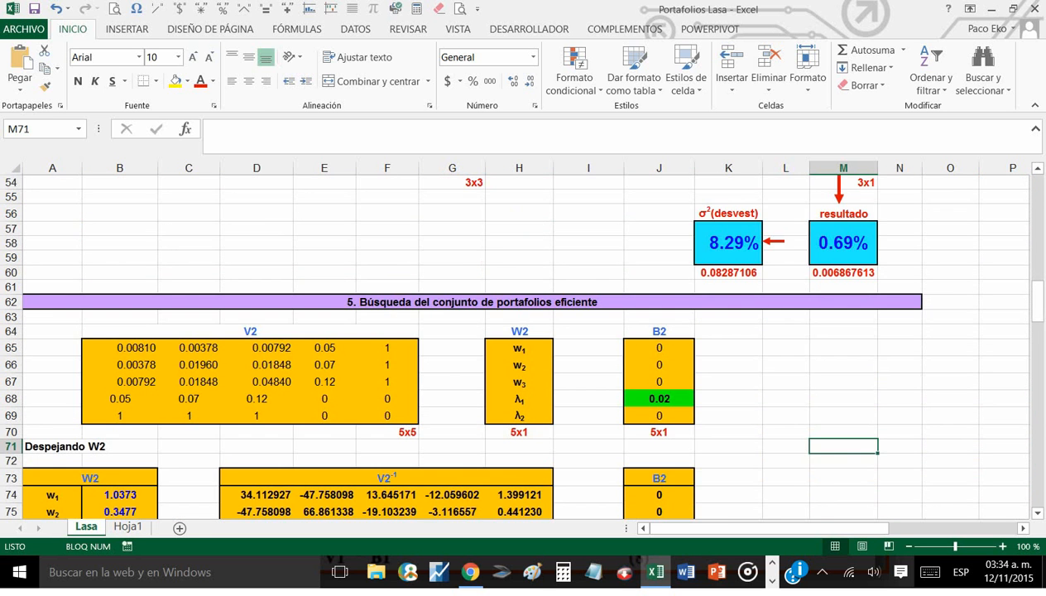
pyautogui.scroll(-1, 515, 346)
# Switch to the theory slides and advance to the "LA FRONTERA EFICIENTE" slide.
pyautogui.hotkey('alt', 'Tab')
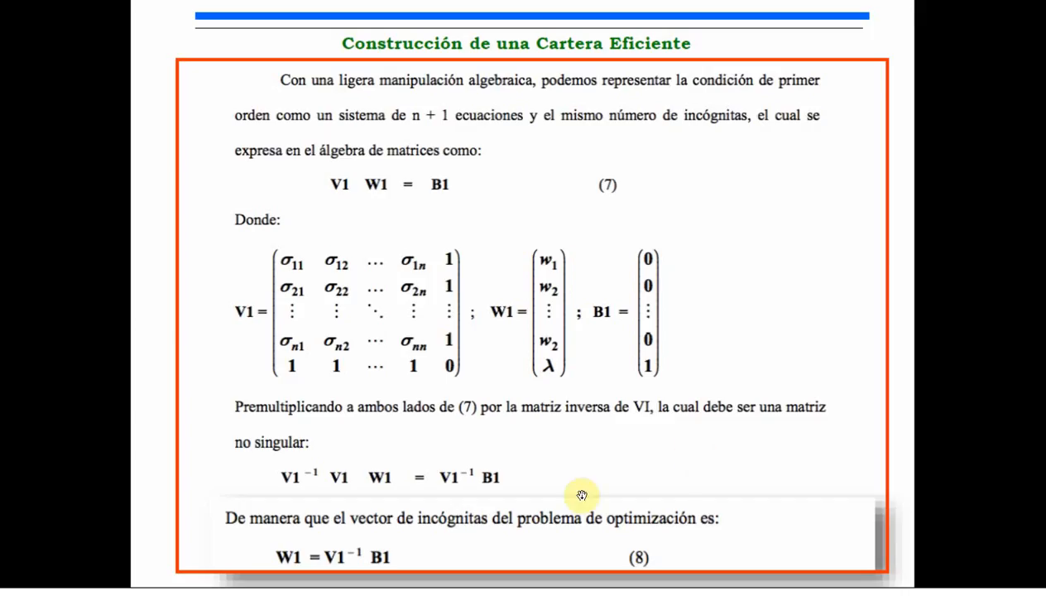
pyautogui.click(639, 525)
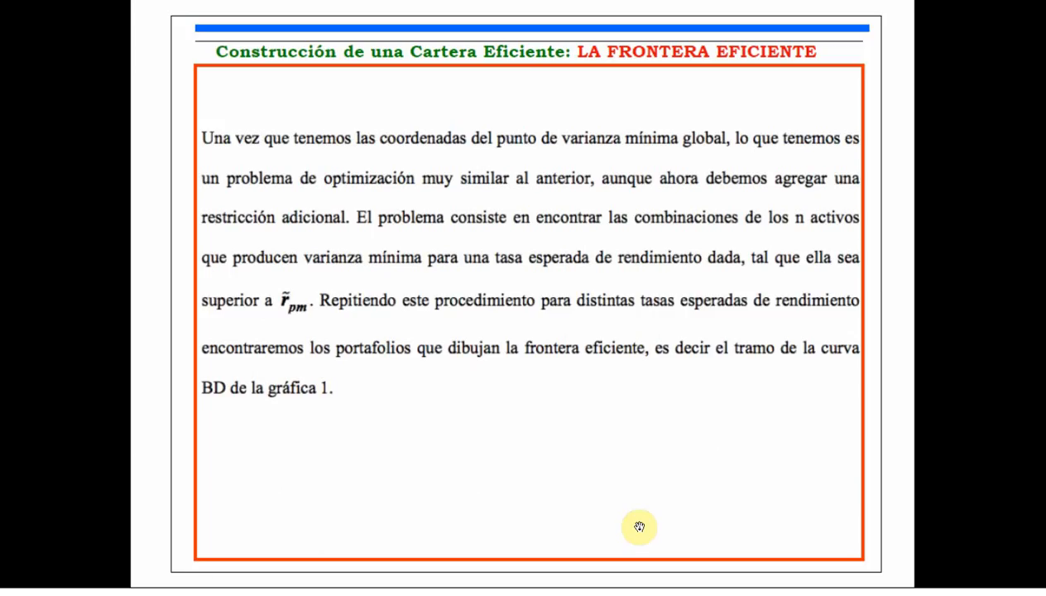
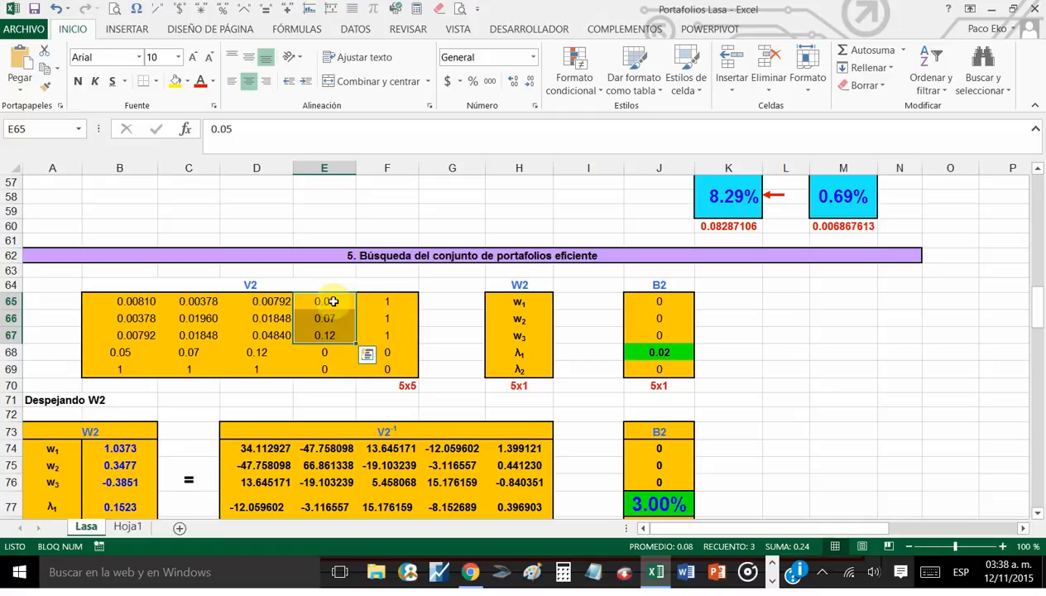
# Trace the V2 expected returns back to section 1 and make the asset returns in B4:B6 bold.
pyautogui.click(341, 305)
pyautogui.click(330, 319)
pyautogui.scroll(19, 455, 406)
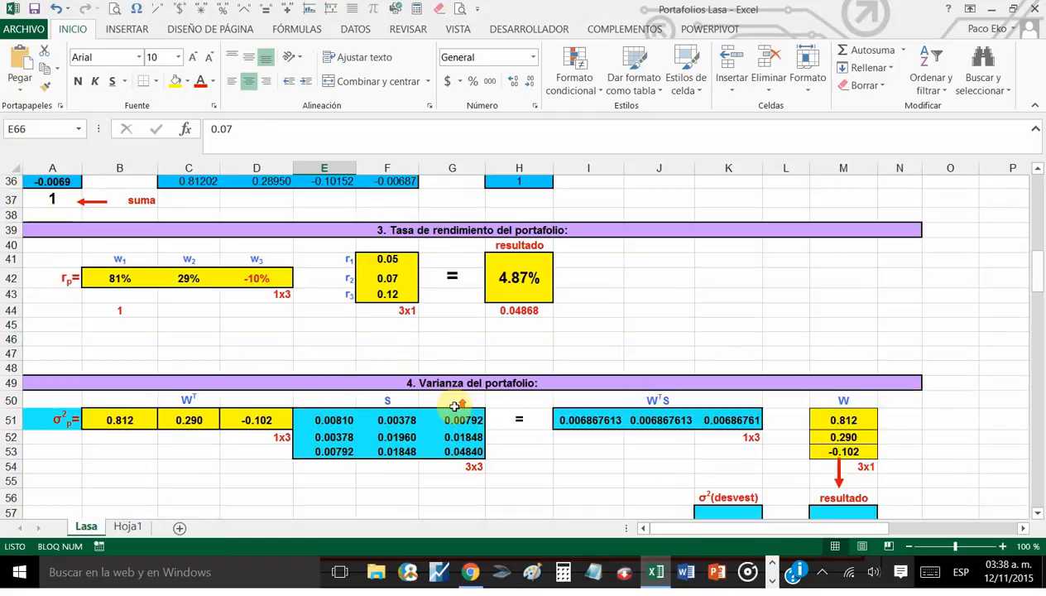
pyautogui.moveTo(120, 227); pyautogui.dragTo(120, 262)
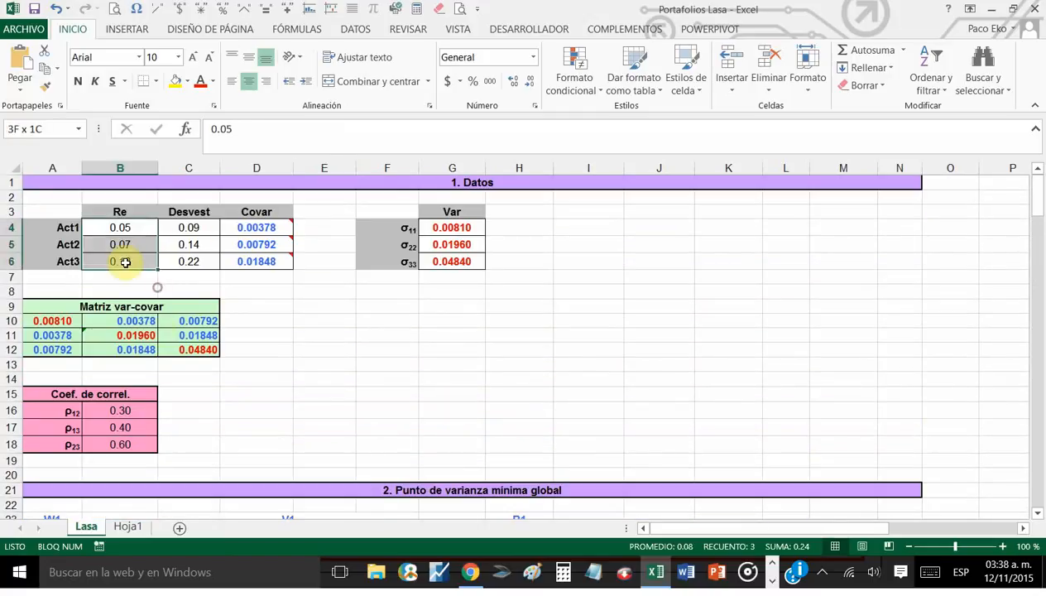
pyautogui.click(78, 81)
# Compare the return vector in F41:F43 of section 3 with the V2 matrix in section 5.
pyautogui.scroll(-10, 420, 495)
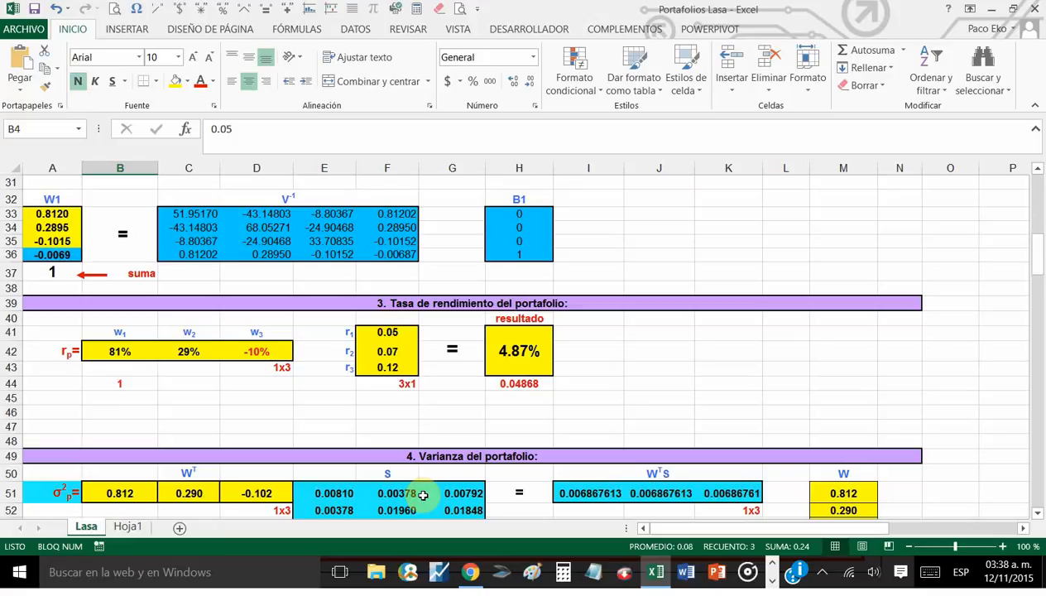
pyautogui.scroll(-8, 422, 494)
pyautogui.scroll(7, 423, 495)
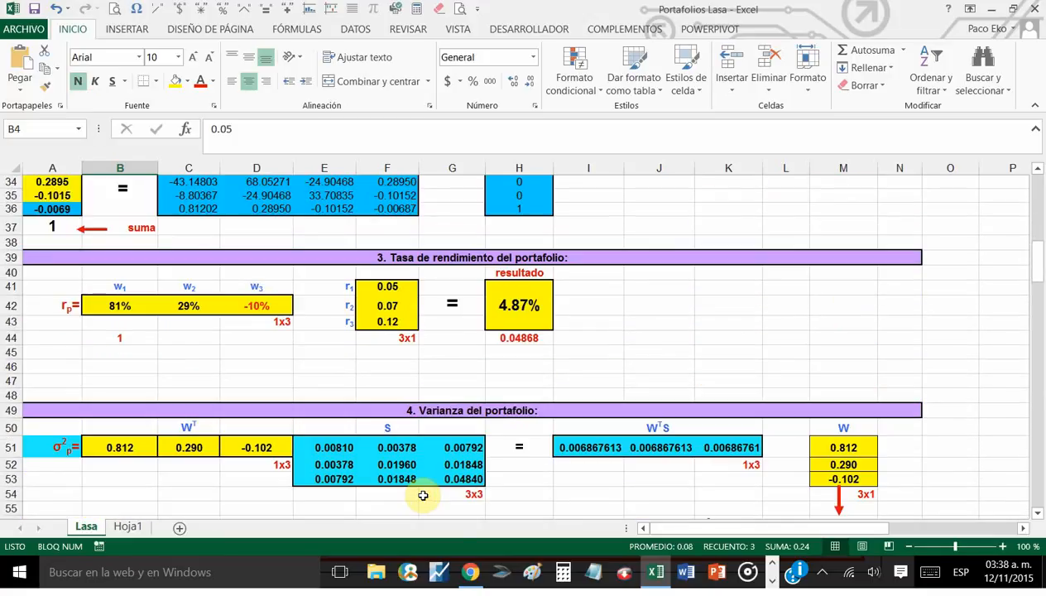
pyautogui.moveTo(402, 284); pyautogui.dragTo(396, 322)
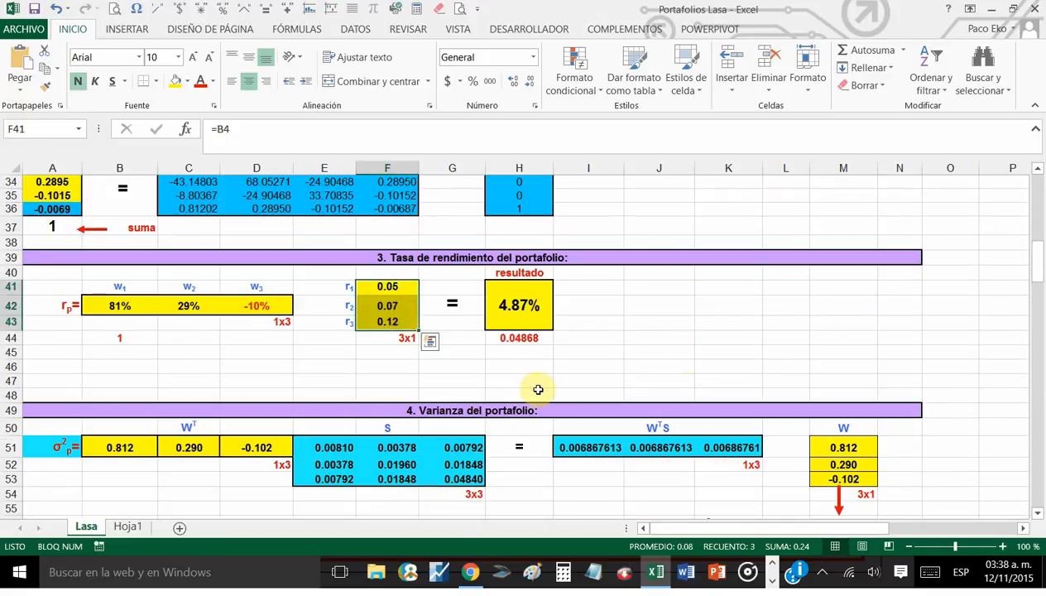
pyautogui.scroll(-13, 861, 446)
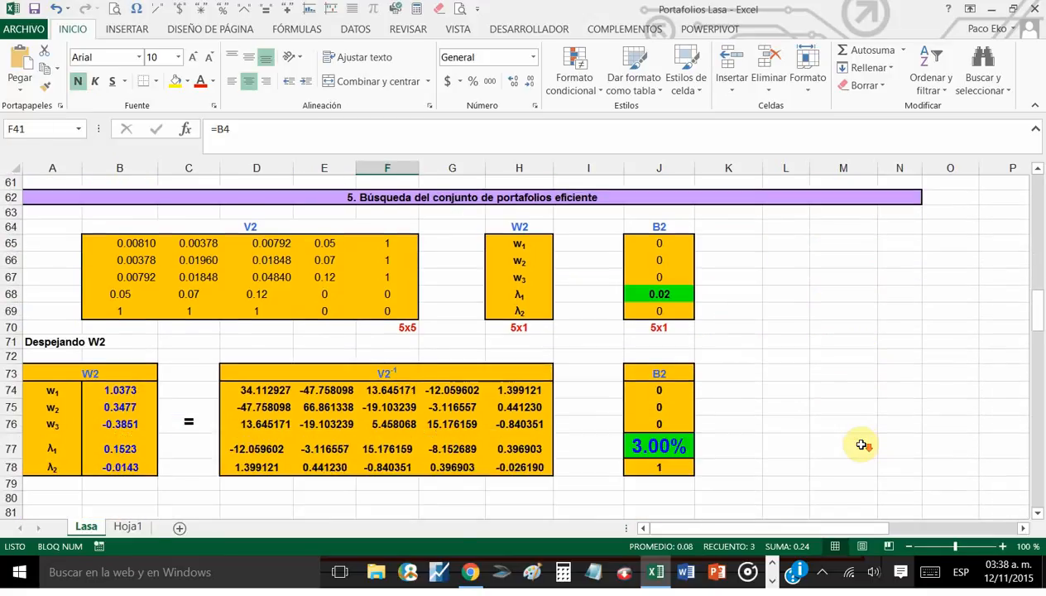
pyautogui.scroll(-3, 861, 446)
pyautogui.scroll(7, 861, 446)
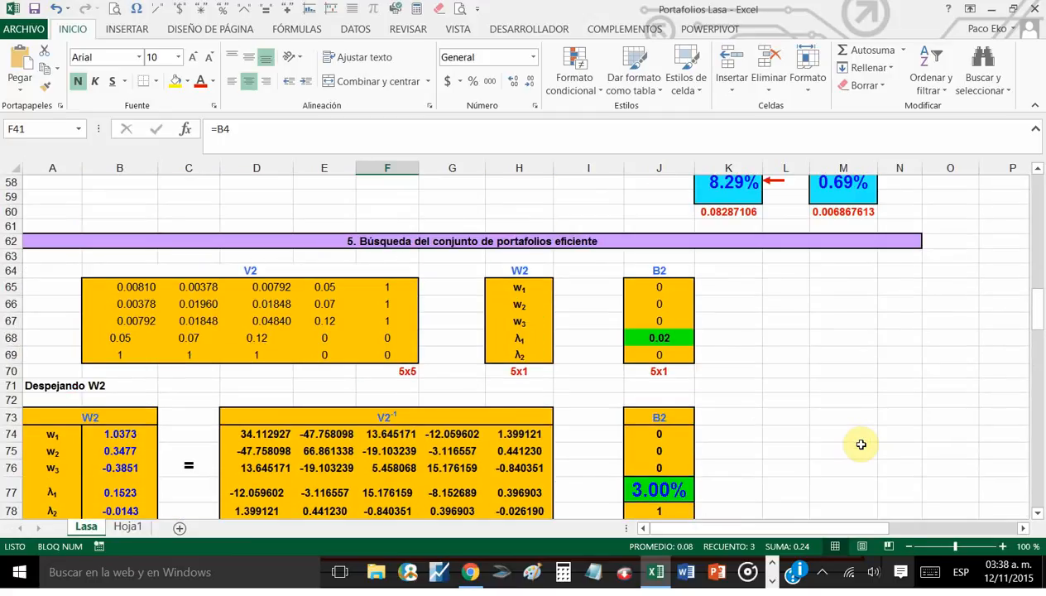
# Examine how V2 is built: the returns in E65:E67 and B68:D68, and the bordering ones and zeros in column F and rows 68:69.
pyautogui.moveTo(324, 242); pyautogui.dragTo(324, 276)
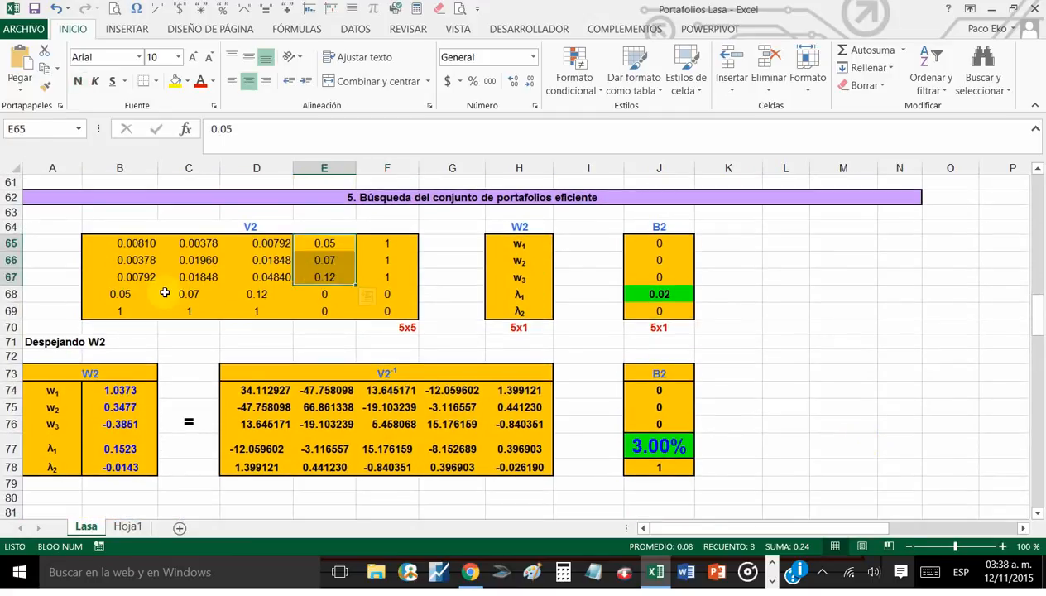
pyautogui.moveTo(122, 295); pyautogui.dragTo(344, 295)
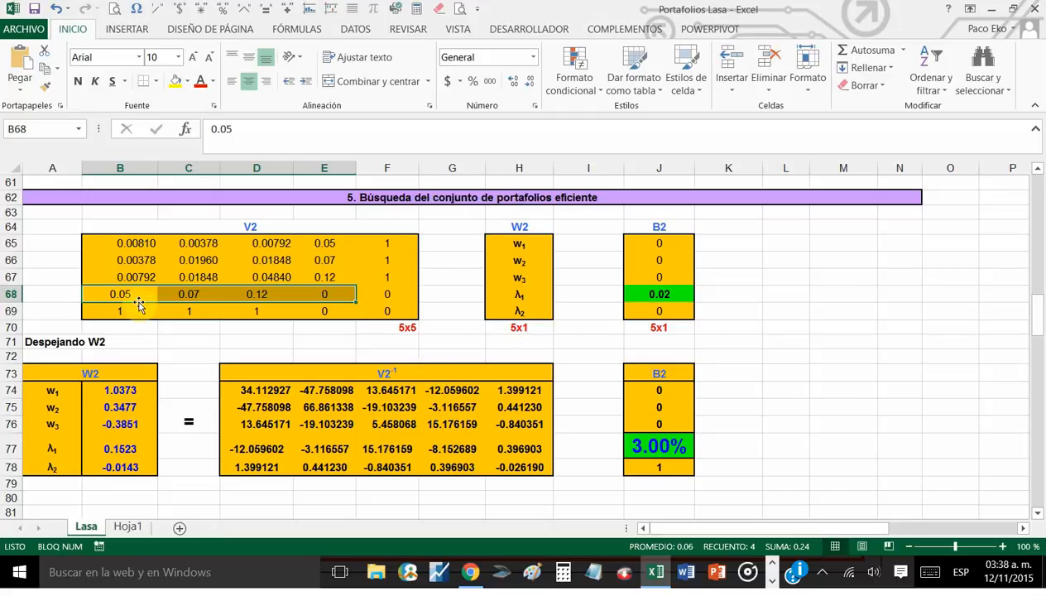
pyautogui.keyDown('shift'); pyautogui.click(200, 294); pyautogui.keyUp('shift')
pyautogui.moveTo(201, 294); pyautogui.dragTo(253, 295)
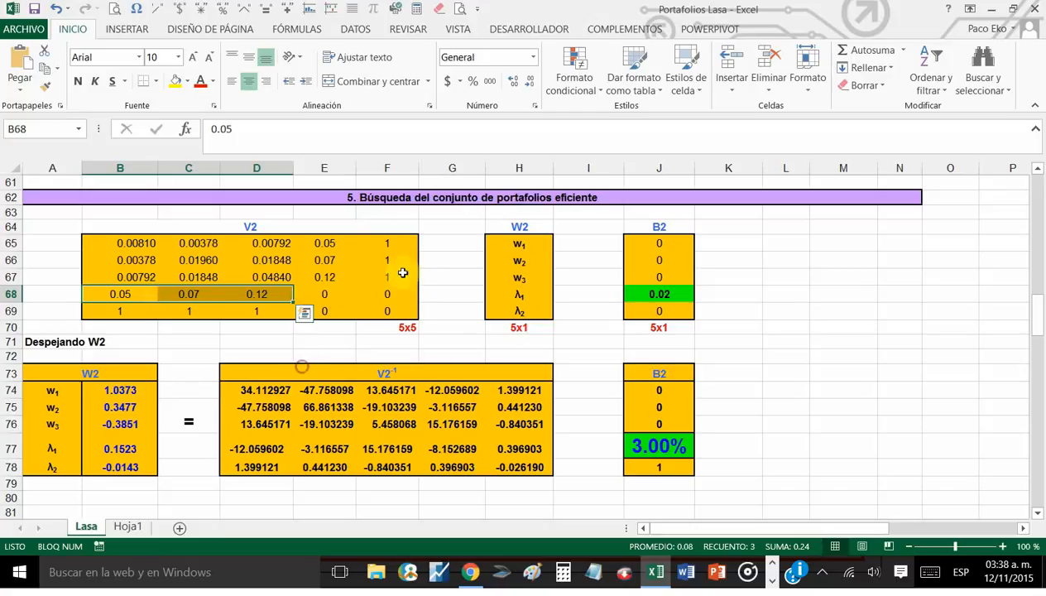
pyautogui.moveTo(386, 244); pyautogui.dragTo(390, 310)
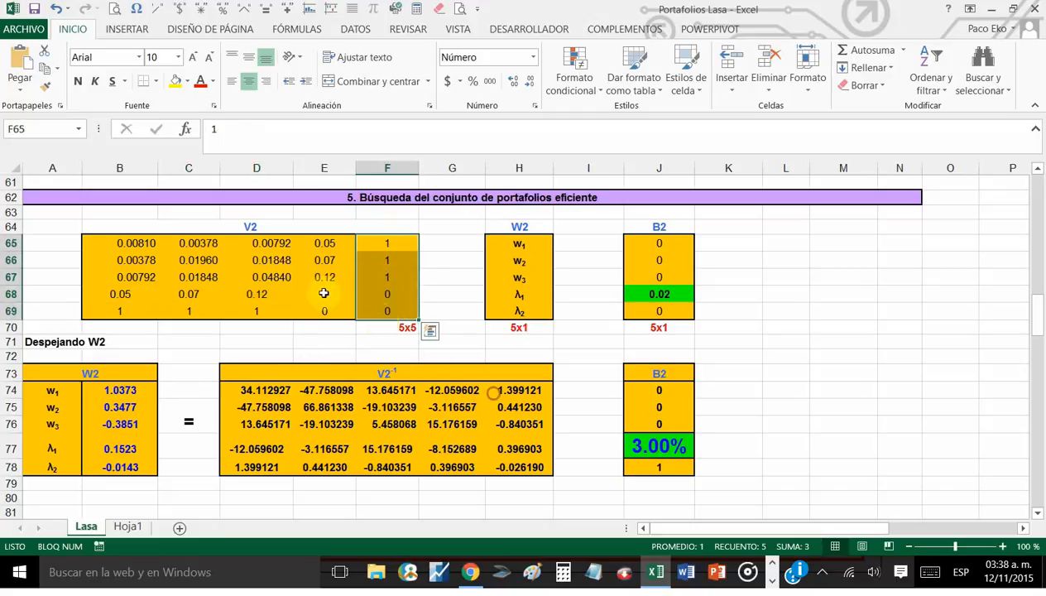
pyautogui.moveTo(327, 296); pyautogui.dragTo(387, 295)
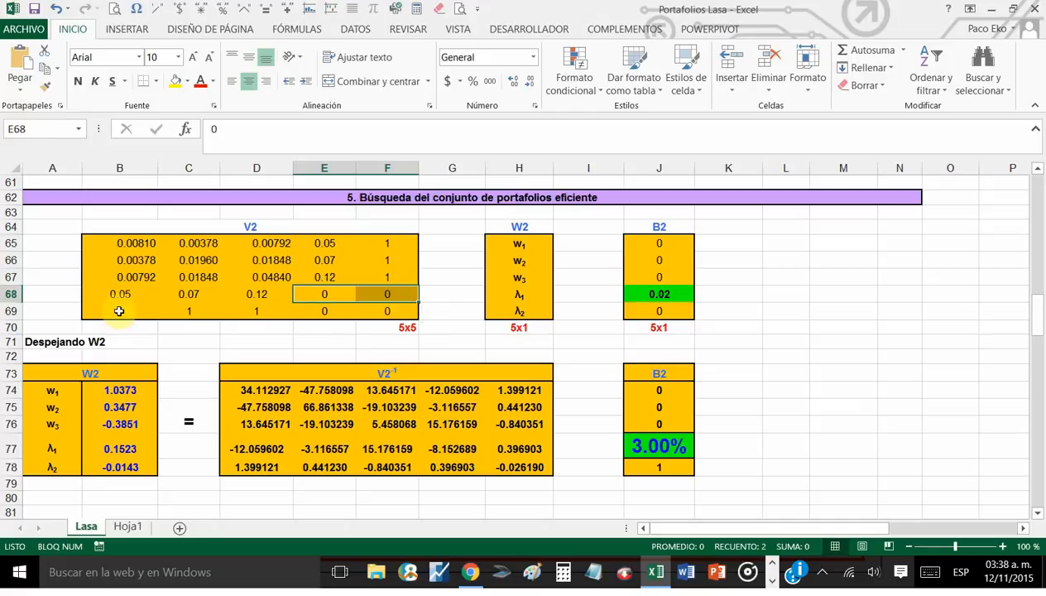
pyautogui.moveTo(119, 310); pyautogui.dragTo(277, 310)
pyautogui.click(335, 298)
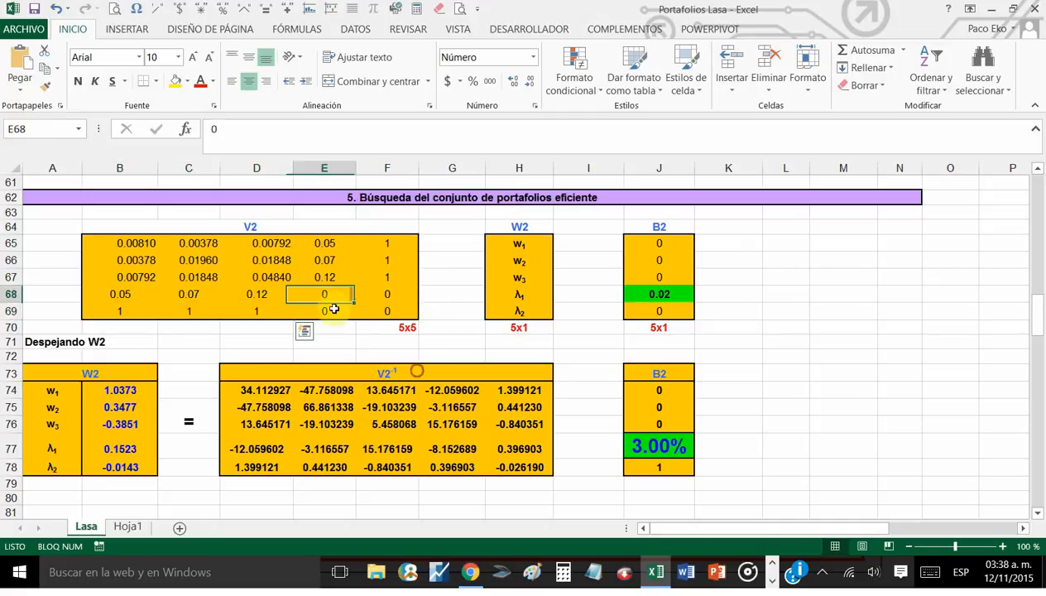
pyautogui.moveTo(388, 244); pyautogui.dragTo(390, 310)
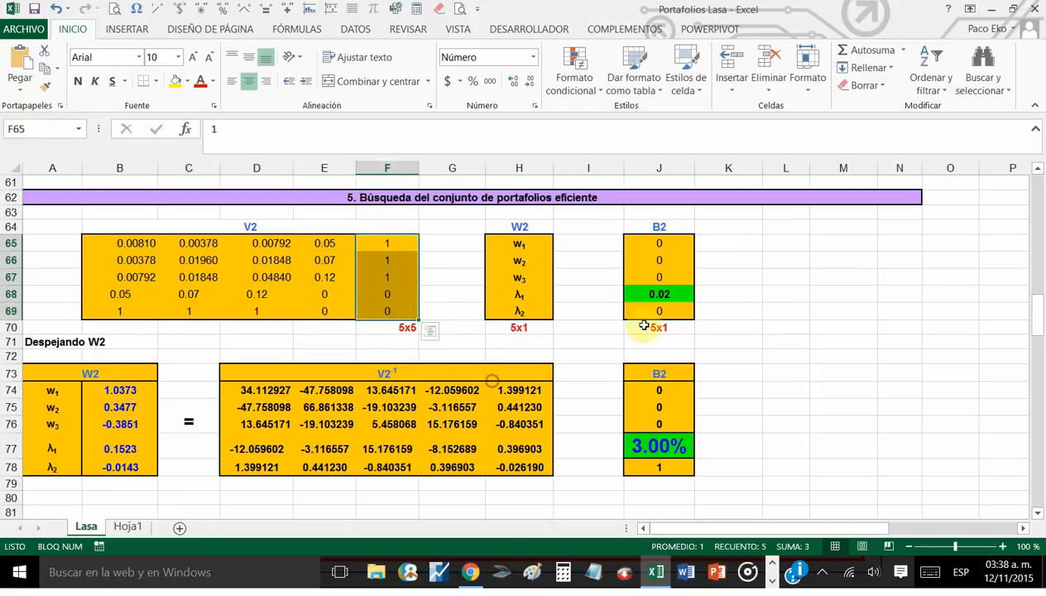
pyautogui.click(891, 313)
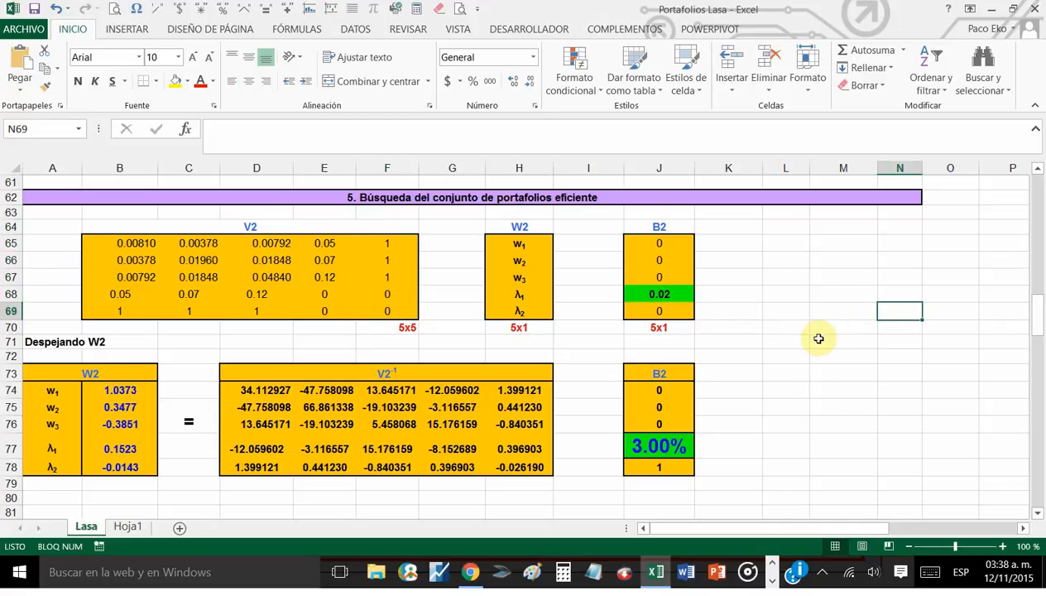
# Link the B2 target return in J68 to the portfolio return in H41 and display it with three decimals.
pyautogui.click(659, 294)
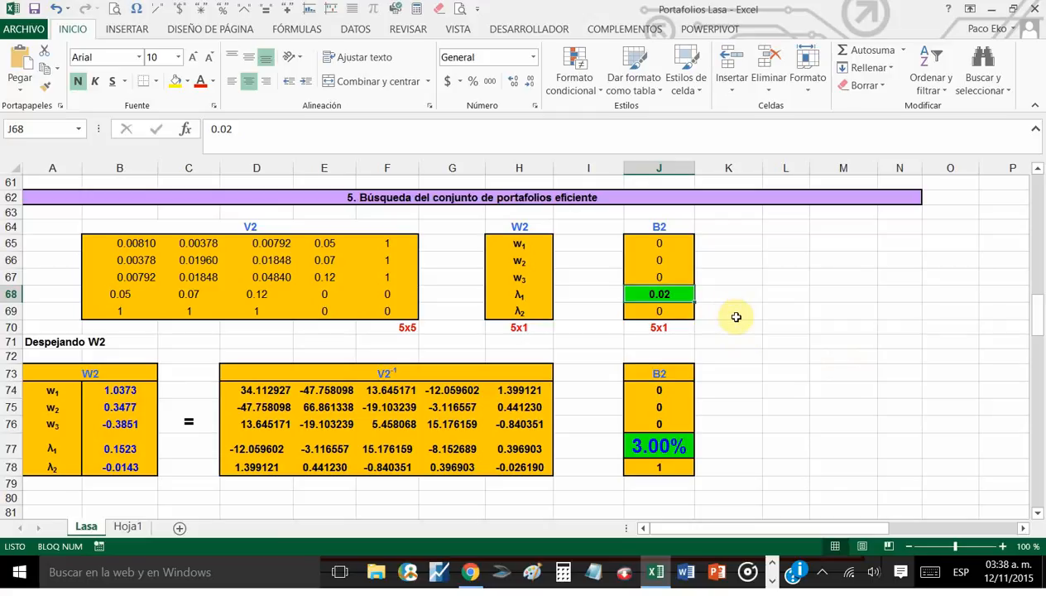
pyautogui.write('=')
pyautogui.scroll(12, 921, 396)
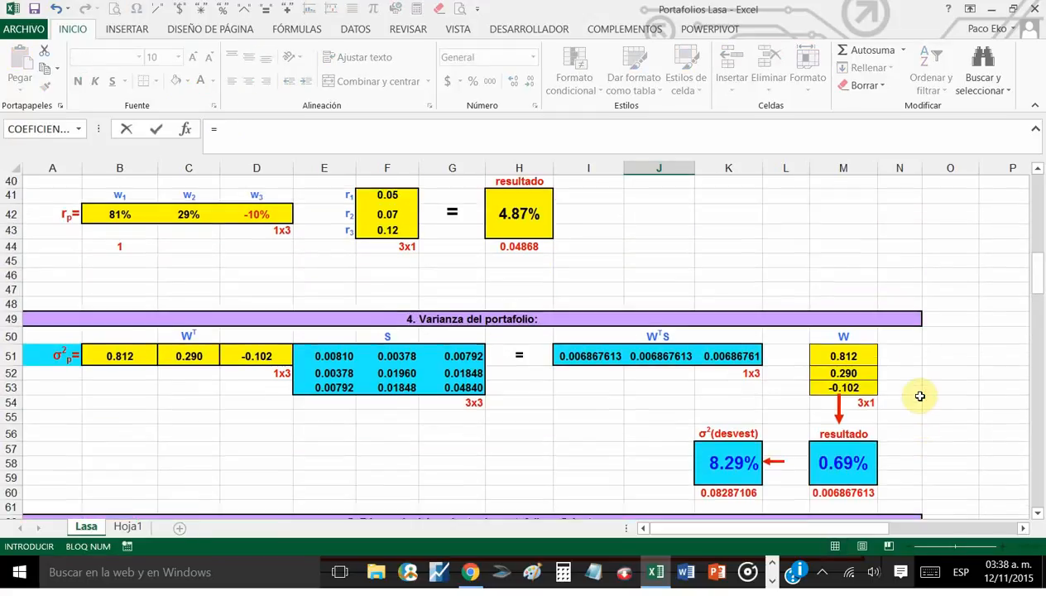
pyautogui.scroll(-2, 920, 396)
pyautogui.click(538, 357)
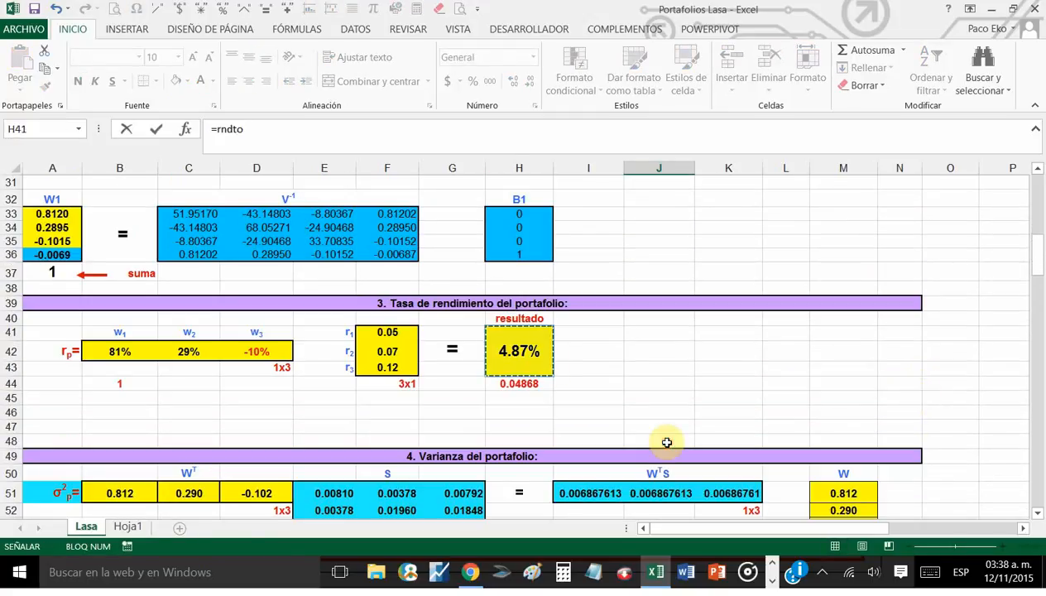
pyautogui.press('Return')
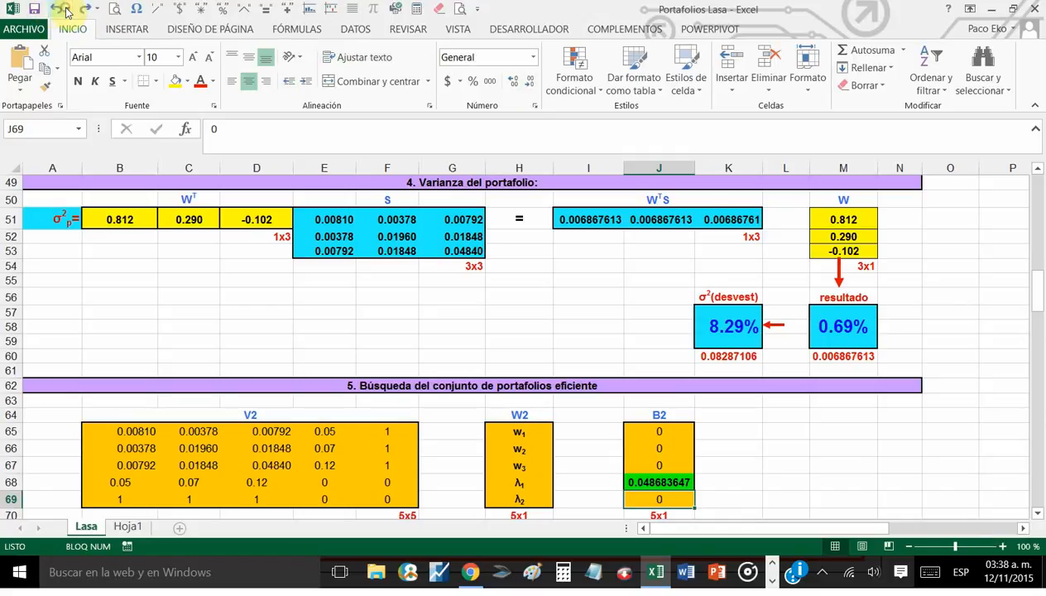
pyautogui.click(658, 483)
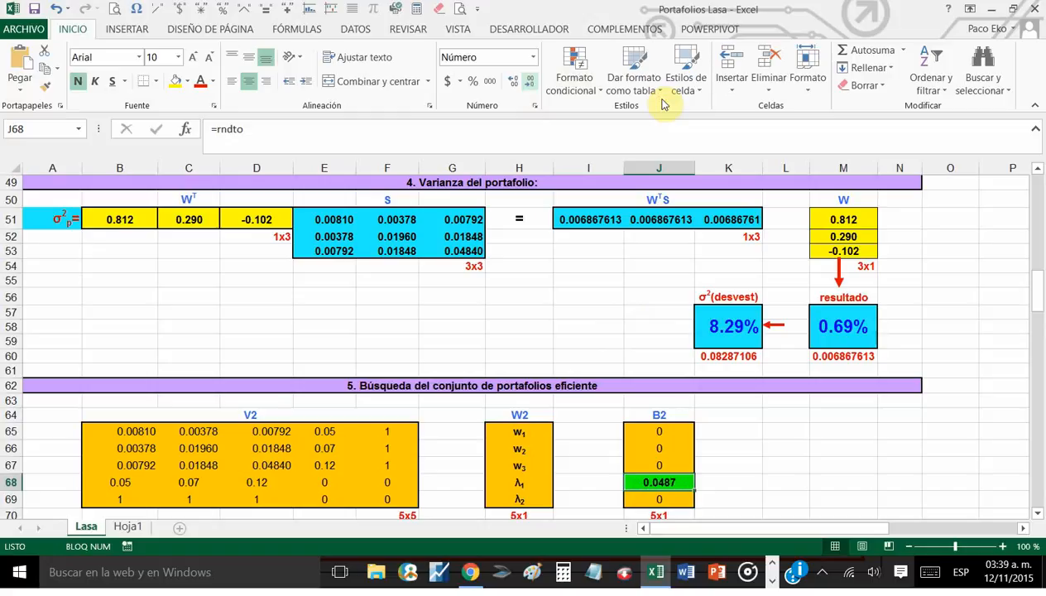
pyautogui.click(786, 465)
pyautogui.scroll(-2, 994, 583)
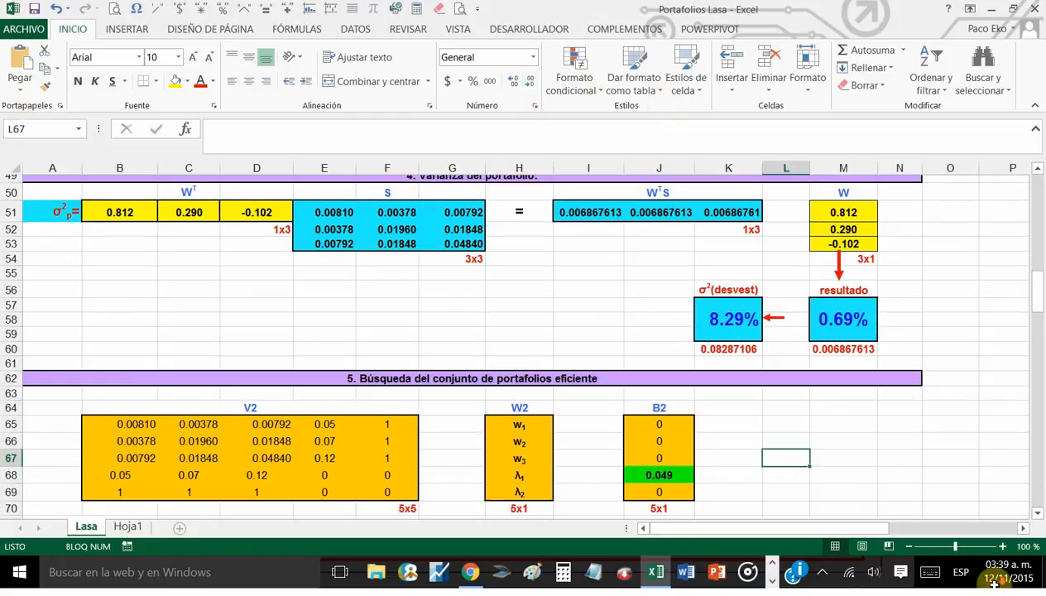
# Check the MINVERSA(B65:F69) array formula in the V2 inverse against the 5x5 V2 matrix.
pyautogui.scroll(-2, 994, 583)
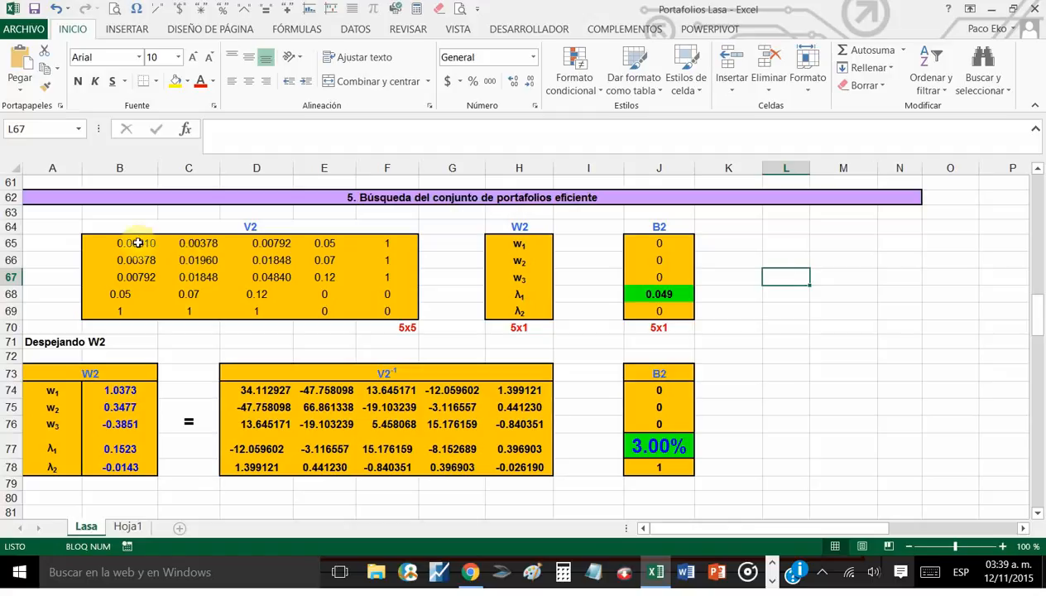
pyautogui.moveTo(140, 241); pyautogui.dragTo(362, 308)
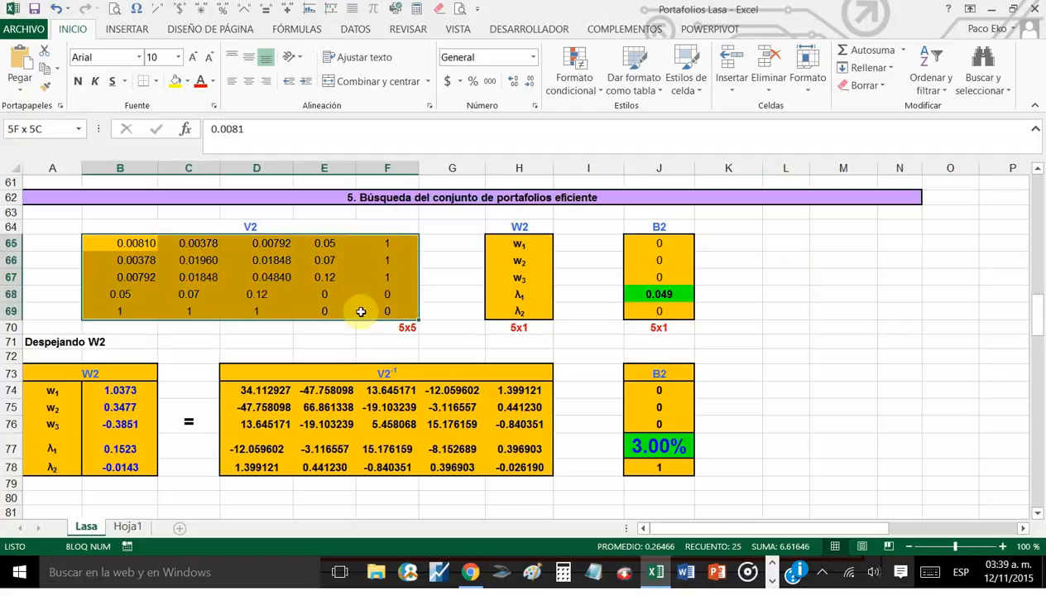
pyautogui.click(275, 393)
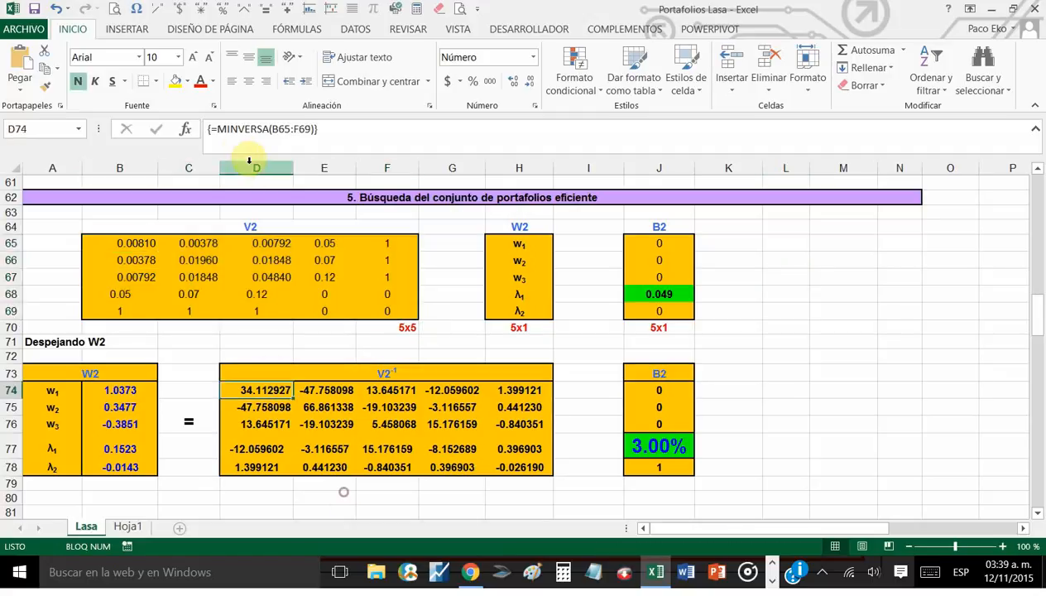
pyautogui.moveTo(124, 242); pyautogui.dragTo(404, 313)
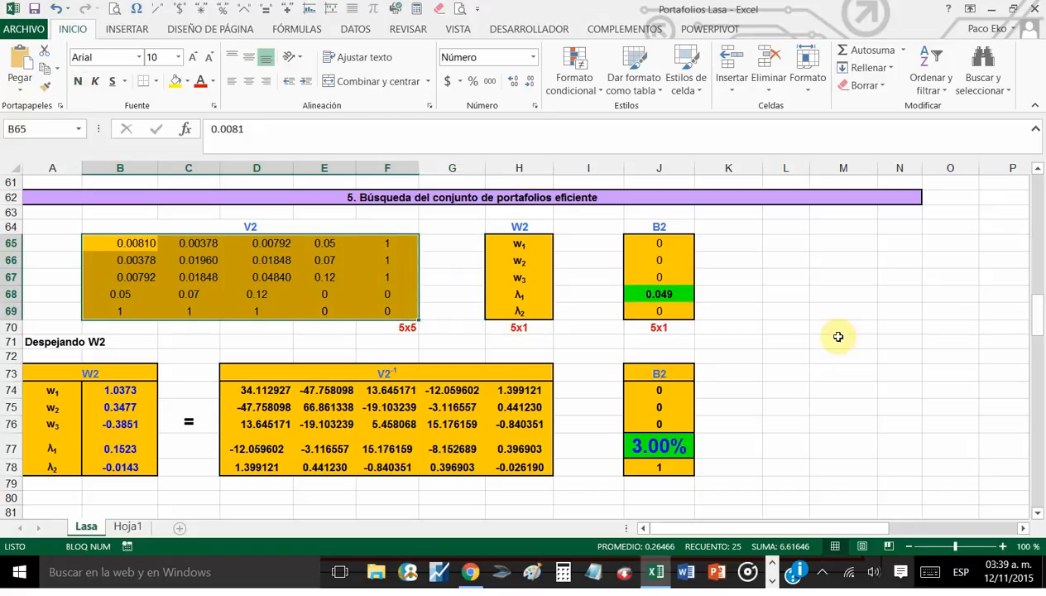
pyautogui.click(345, 402)
pyautogui.moveTo(271, 387); pyautogui.dragTo(530, 469)
pyautogui.click(843, 423)
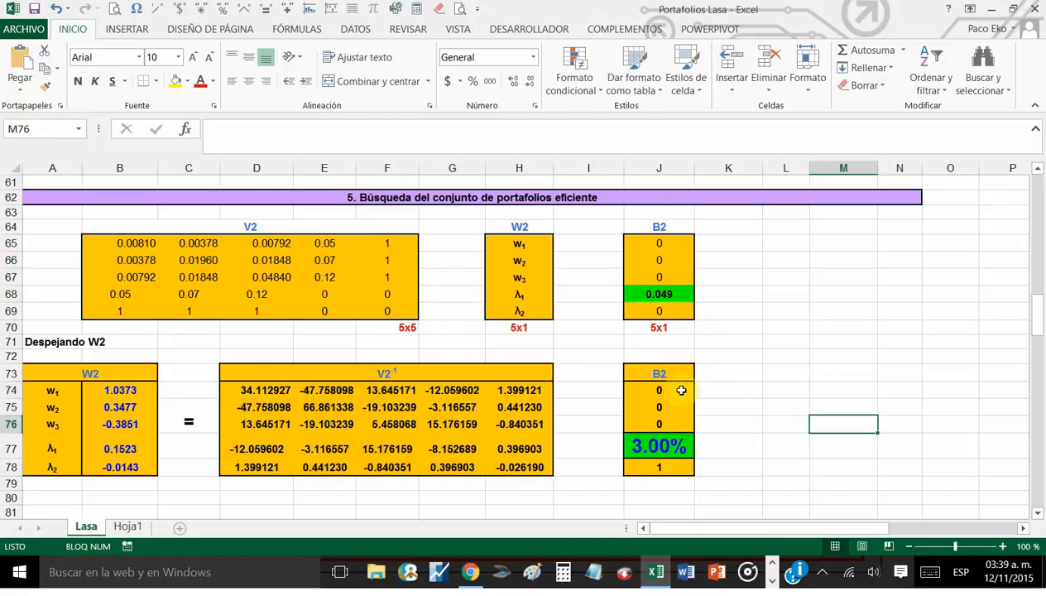
# Link the B2 target return in J77 to the target return in J68.
pyautogui.click(672, 447)
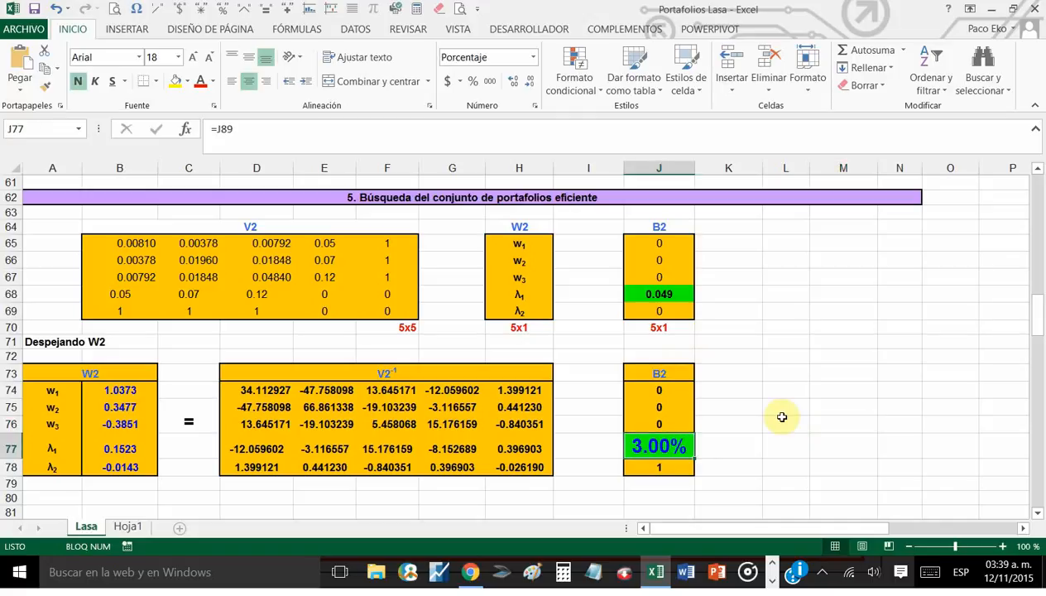
pyautogui.write('=')
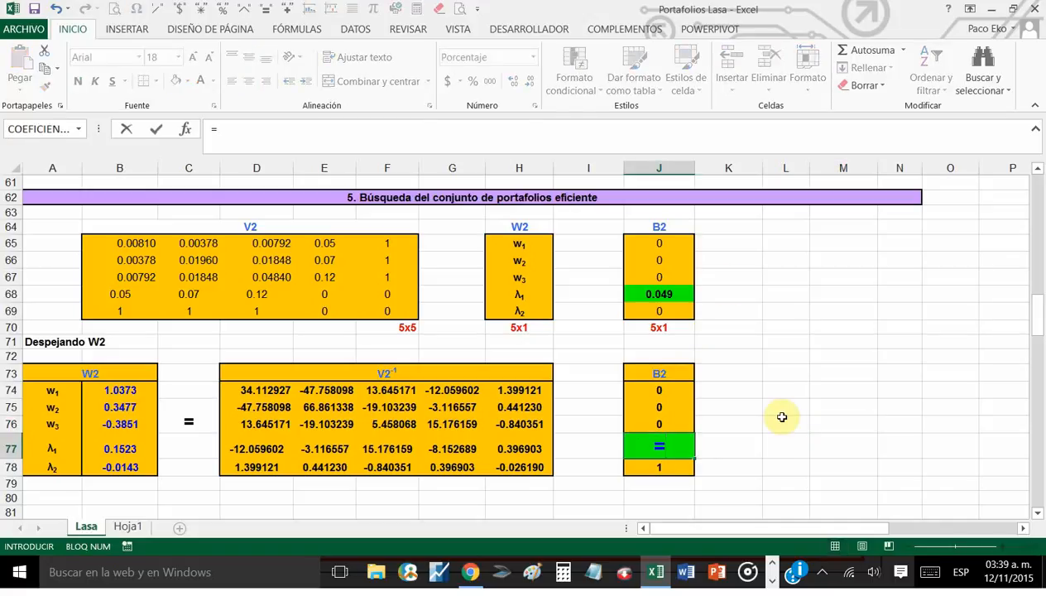
pyautogui.click(685, 294)
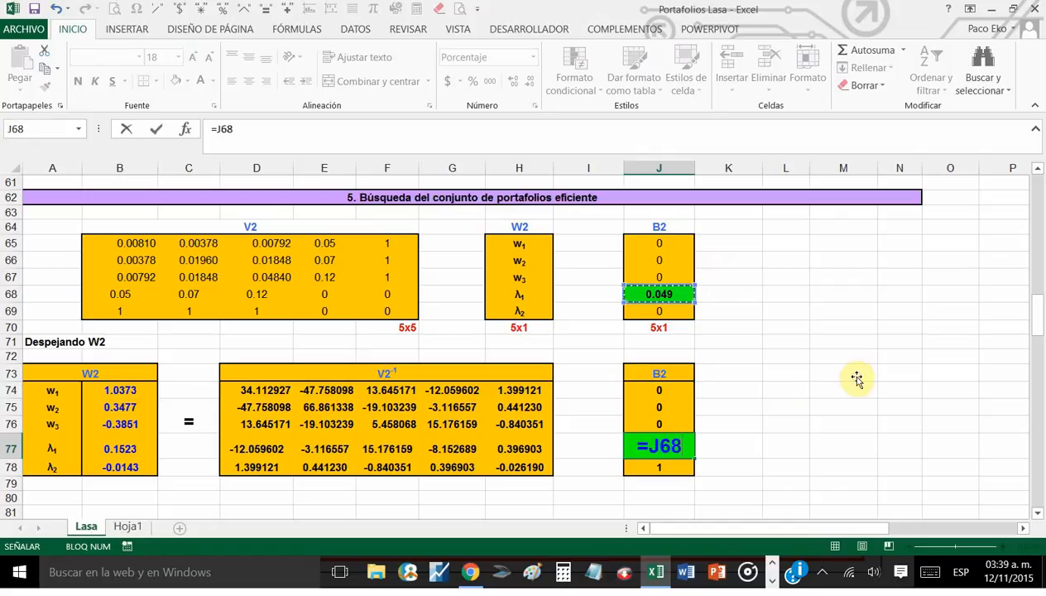
pyautogui.press('Return')
pyautogui.click(846, 448)
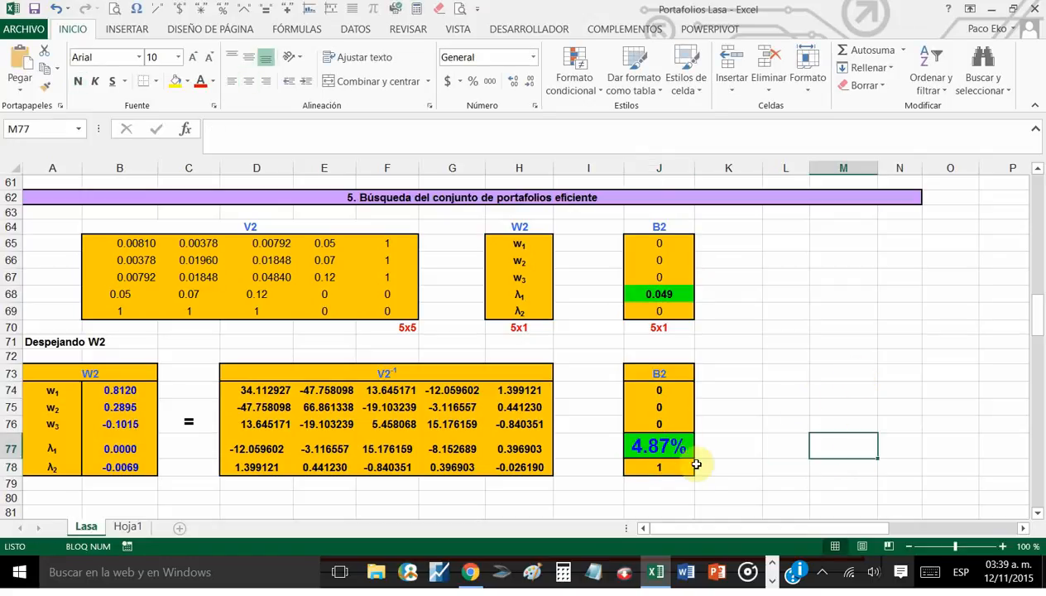
# Examine the W2 weights in B74:B76 and how the assumed return in B84 of the first portfolio calculation is linked.
pyautogui.moveTo(120, 390); pyautogui.dragTo(115, 423)
pyautogui.click(59, 409)
pyautogui.click(62, 428)
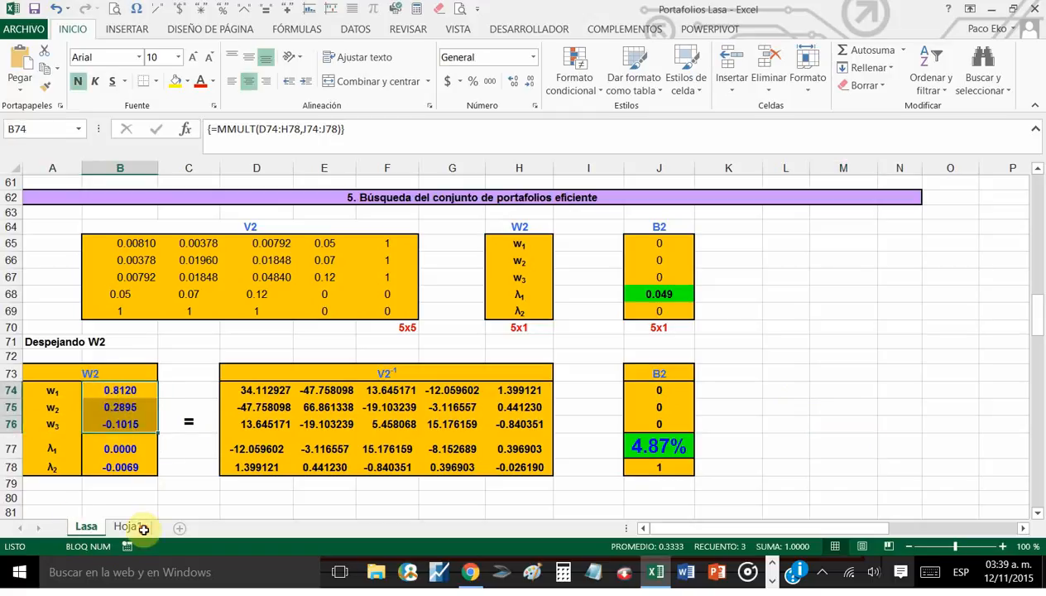
pyautogui.click(843, 390)
pyautogui.scroll(-2, 844, 390)
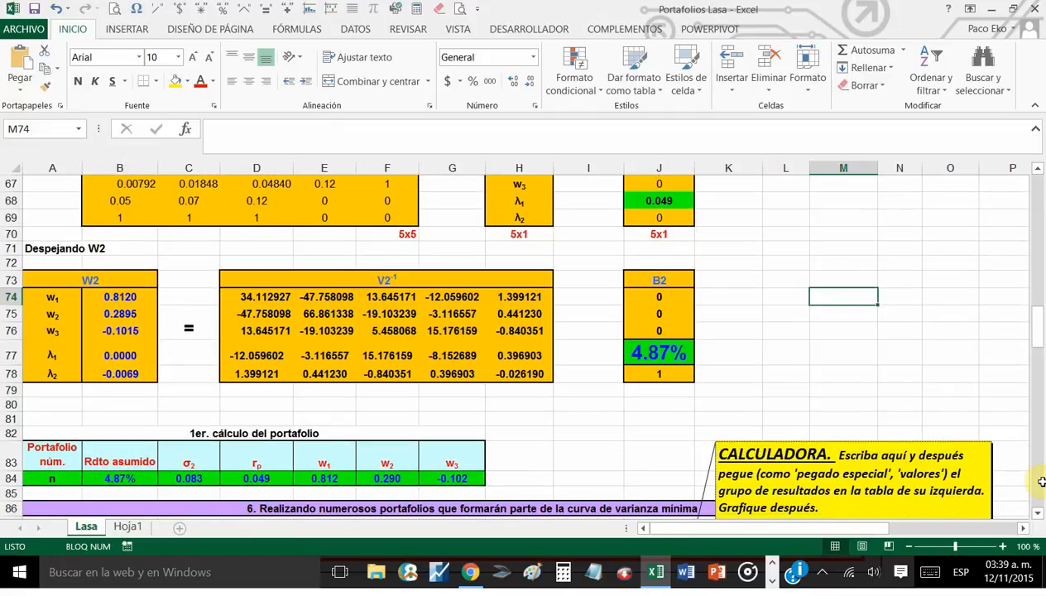
pyautogui.moveTo(120, 296); pyautogui.dragTo(120, 331)
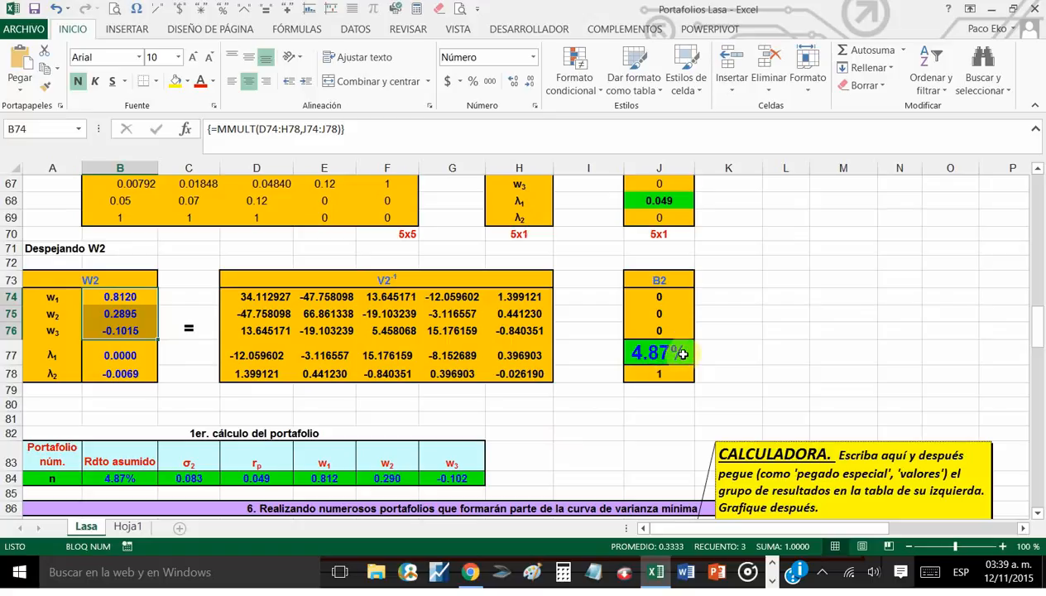
pyautogui.click(116, 478)
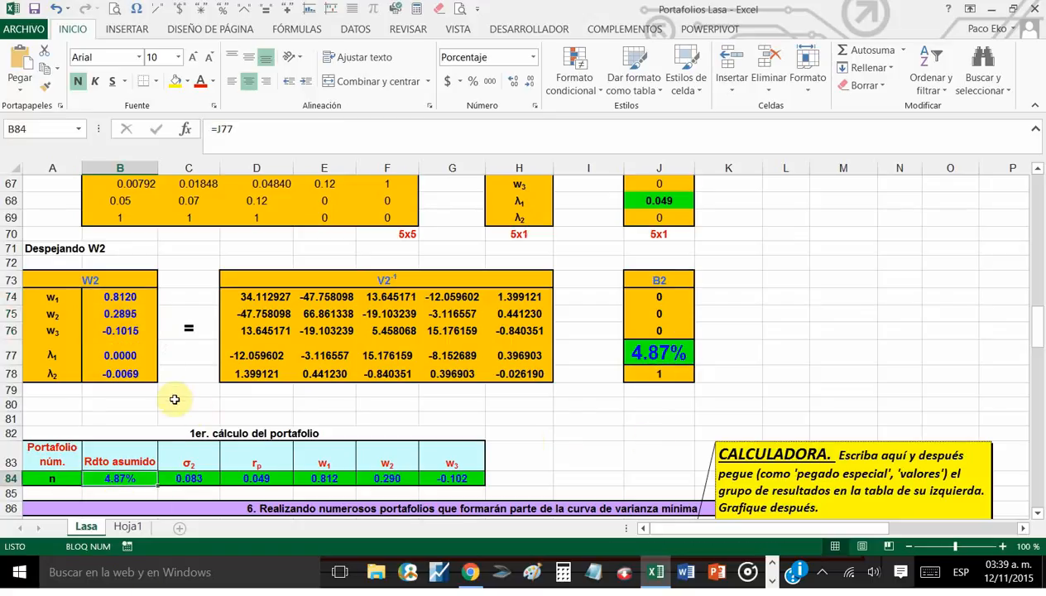
pyautogui.click(567, 451)
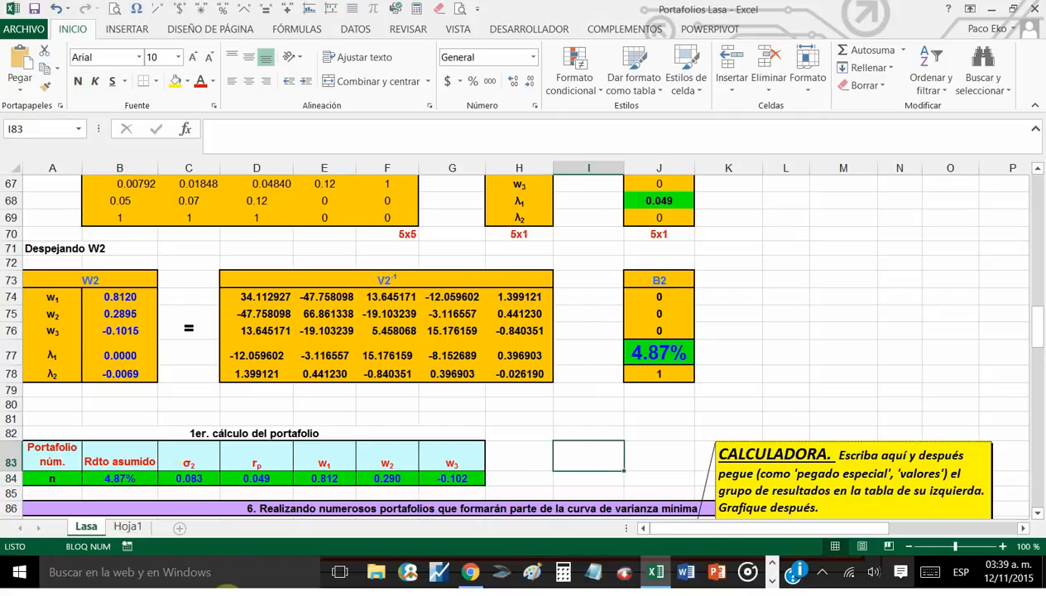
# Display the portfolio risk in C84 as a percentage with two decimals and check it against the desvest cell in section 4.
pyautogui.click(189, 478)
pyautogui.click(472, 80)
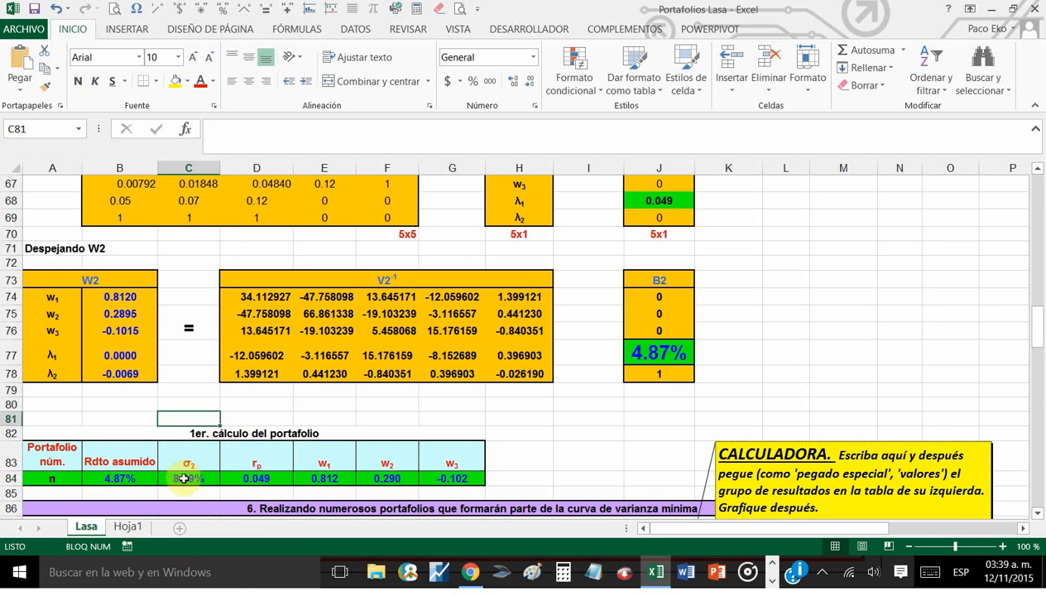
pyautogui.scroll(12, 988, 443)
pyautogui.scroll(-4, 987, 444)
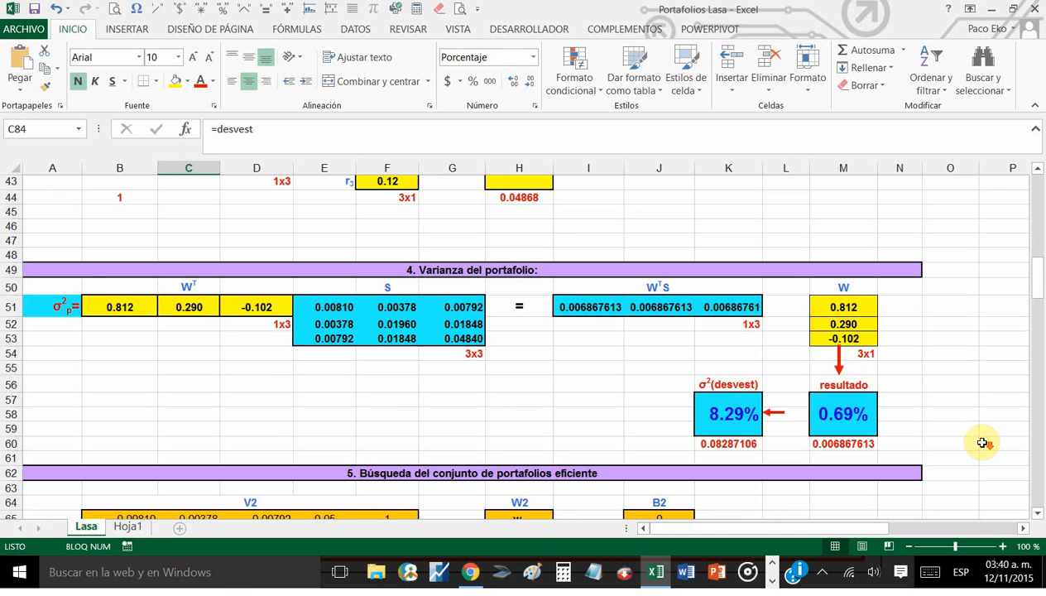
pyautogui.click(743, 411)
pyautogui.scroll(-12, 924, 509)
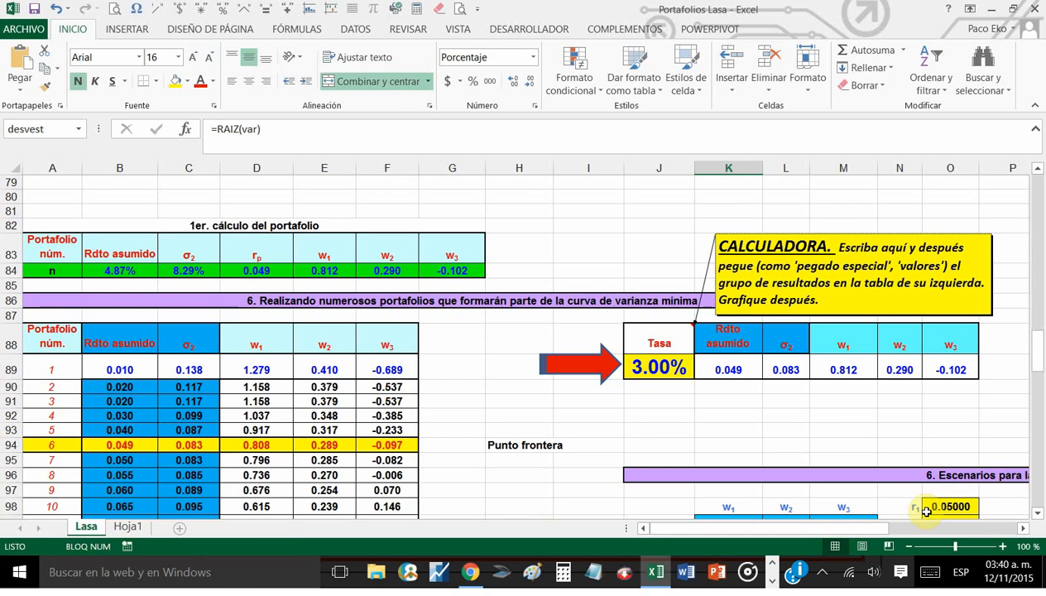
pyautogui.click(188, 271)
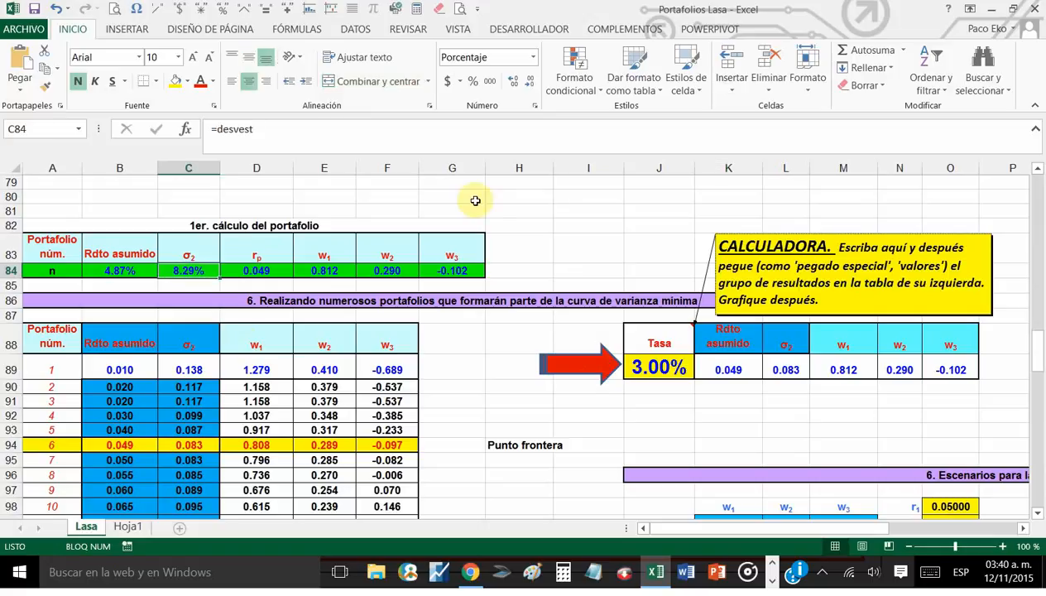
# Compare the portfolio return in D84 with the assumed return in B84, and display D84 with four decimals.
pyautogui.scroll(2, 671, 321)
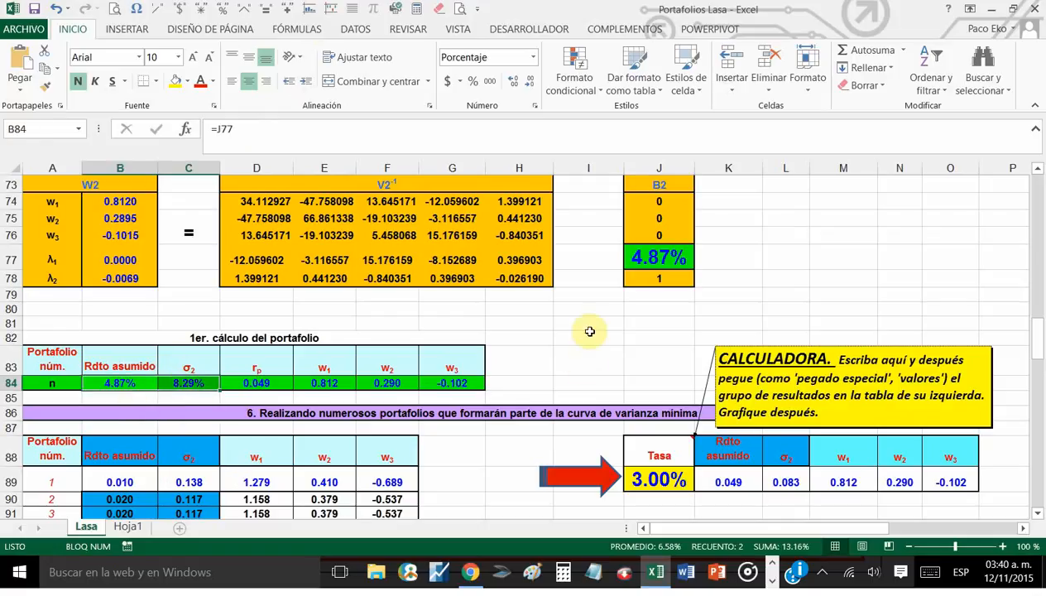
pyautogui.click(557, 338)
pyautogui.click(256, 381)
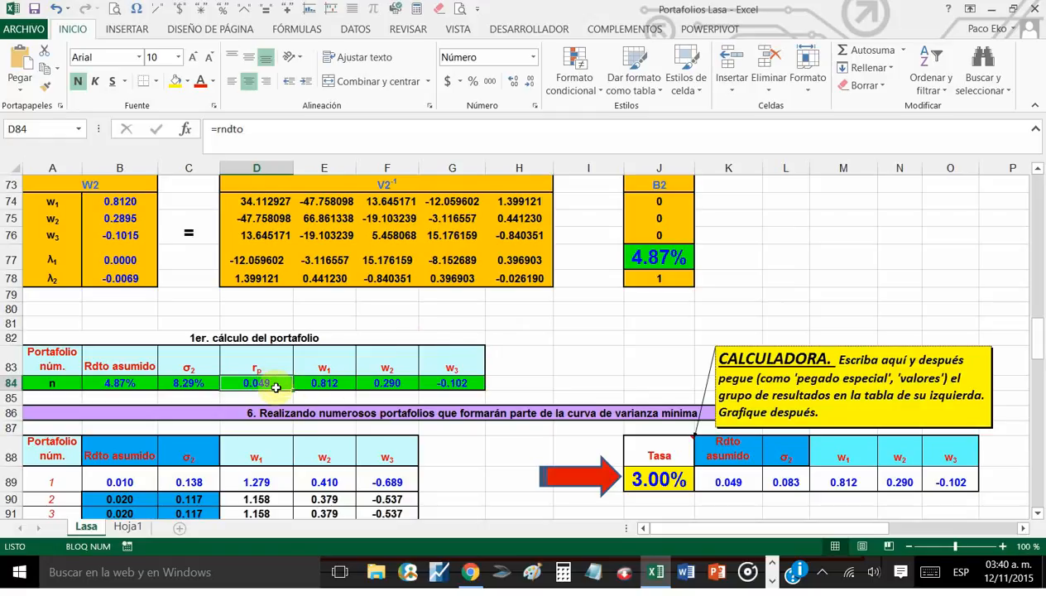
pyautogui.moveTo(264, 355); pyautogui.dragTo(259, 381)
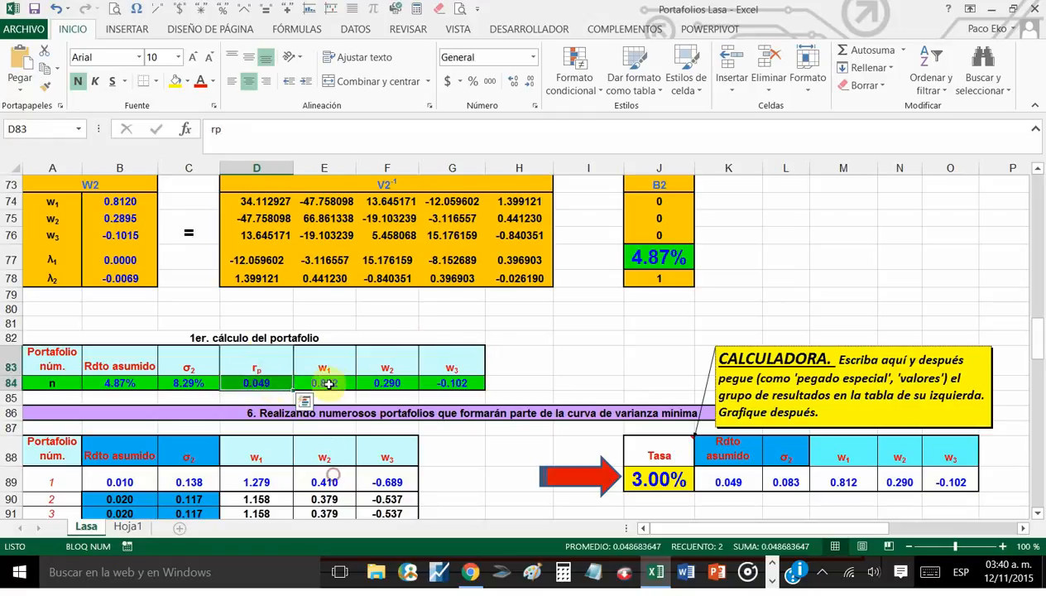
pyautogui.click(265, 382)
pyautogui.click(128, 382)
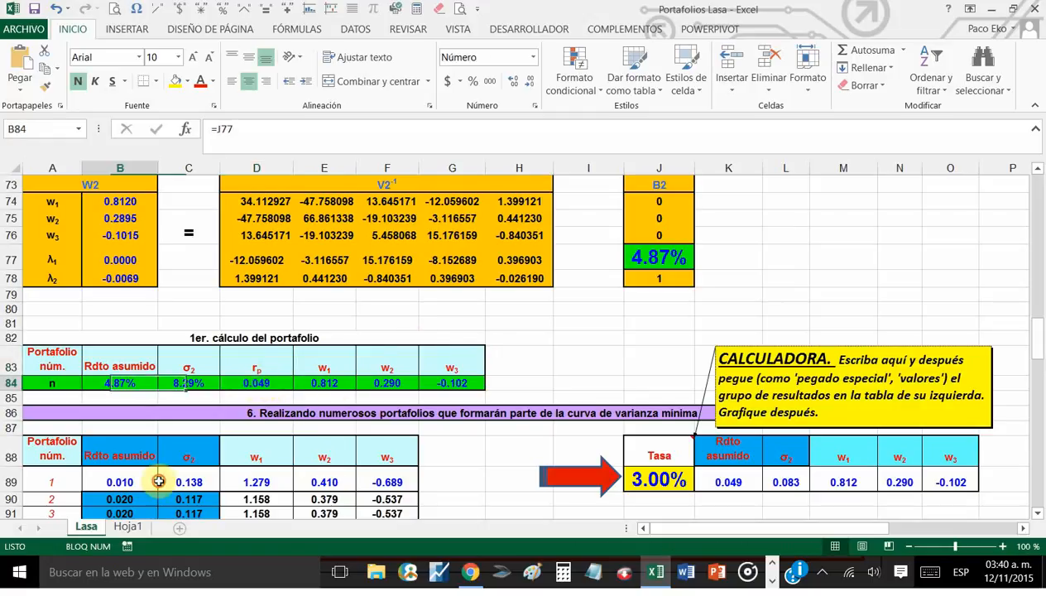
pyautogui.click(268, 383)
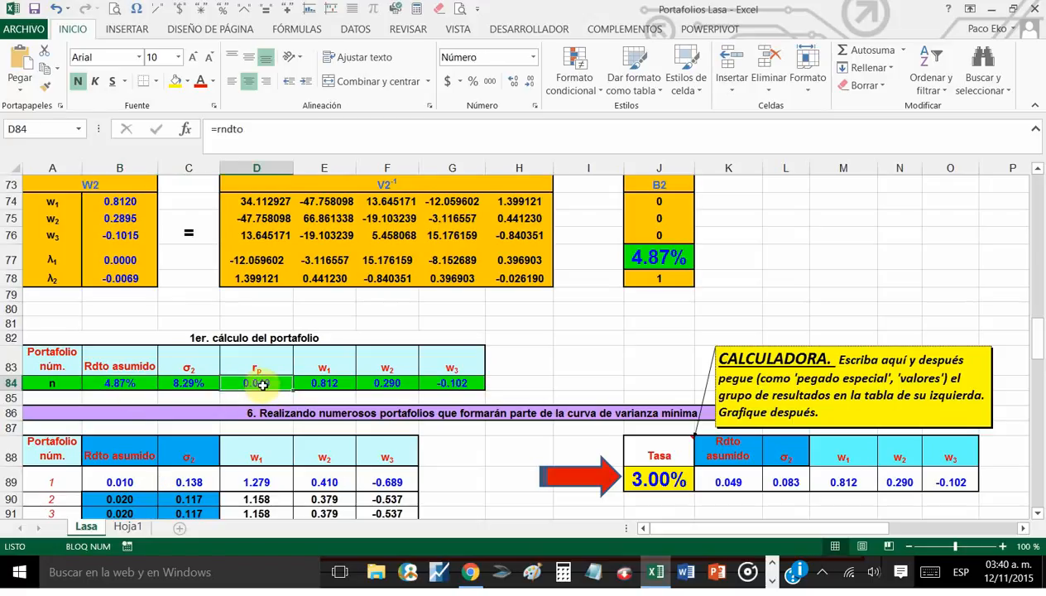
pyautogui.click(513, 81)
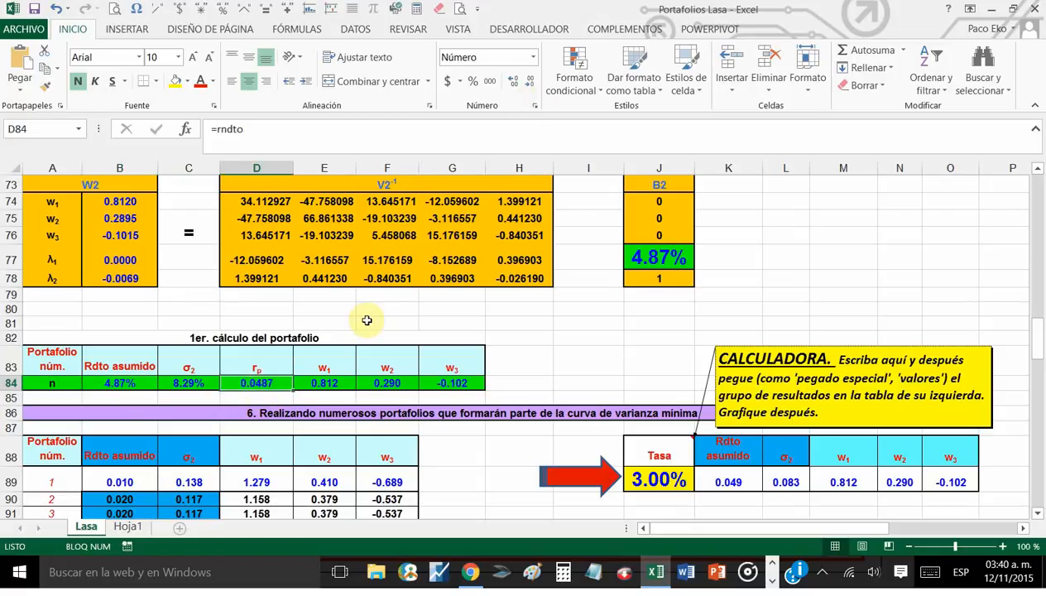
# Check how the weights in E84:G84 are linked to the W2 results in B74:B76.
pyautogui.click(317, 384)
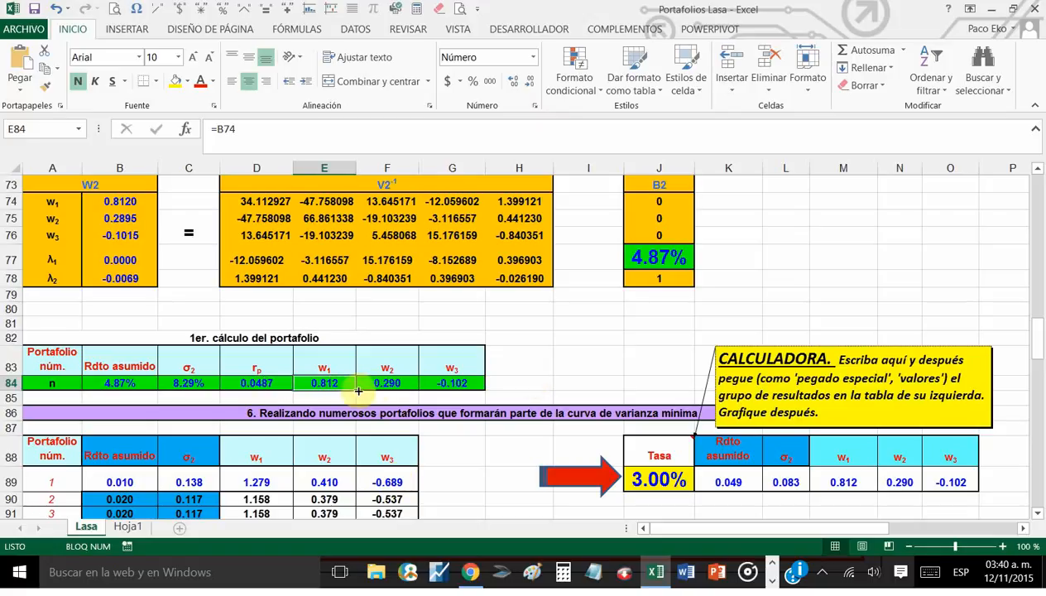
pyautogui.press('Right')
pyautogui.press('Right')
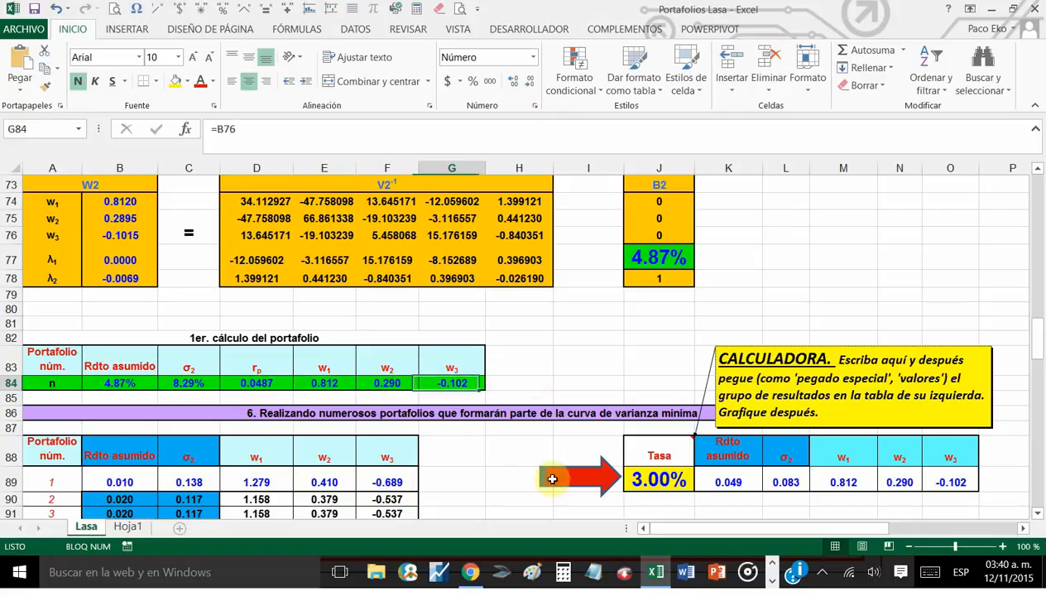
pyautogui.click(323, 383)
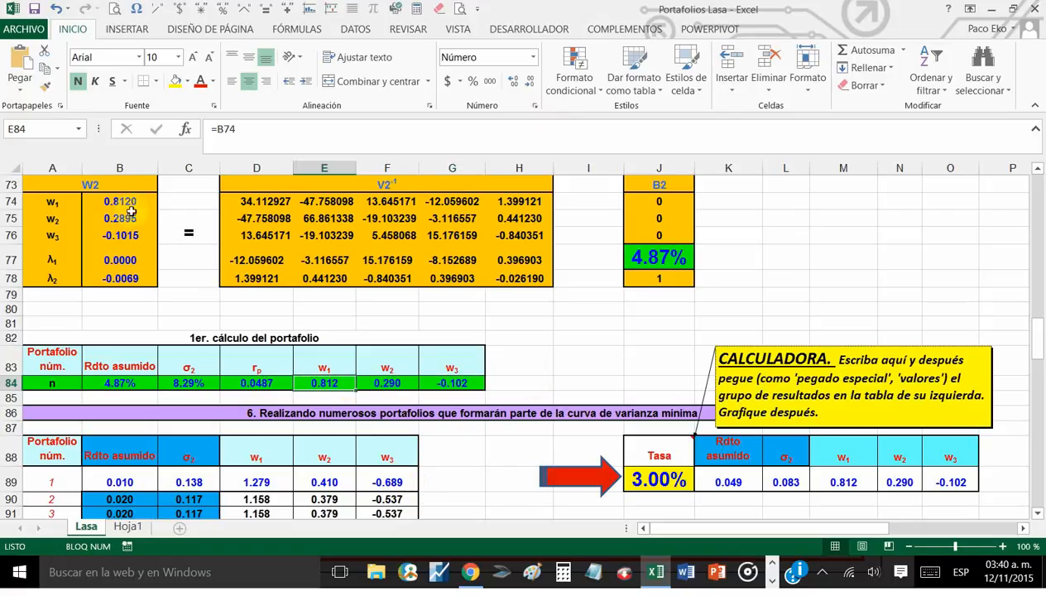
# Format the weights w1, w2 and w3 in E84:G84 as percentages without decimals.
pyautogui.click(111, 382)
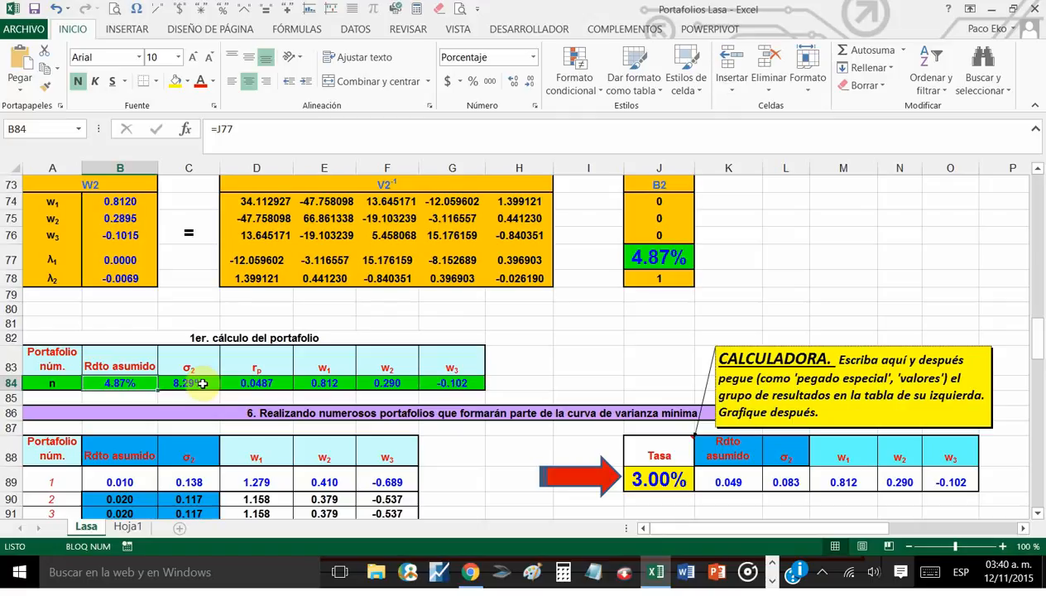
pyautogui.click(257, 382)
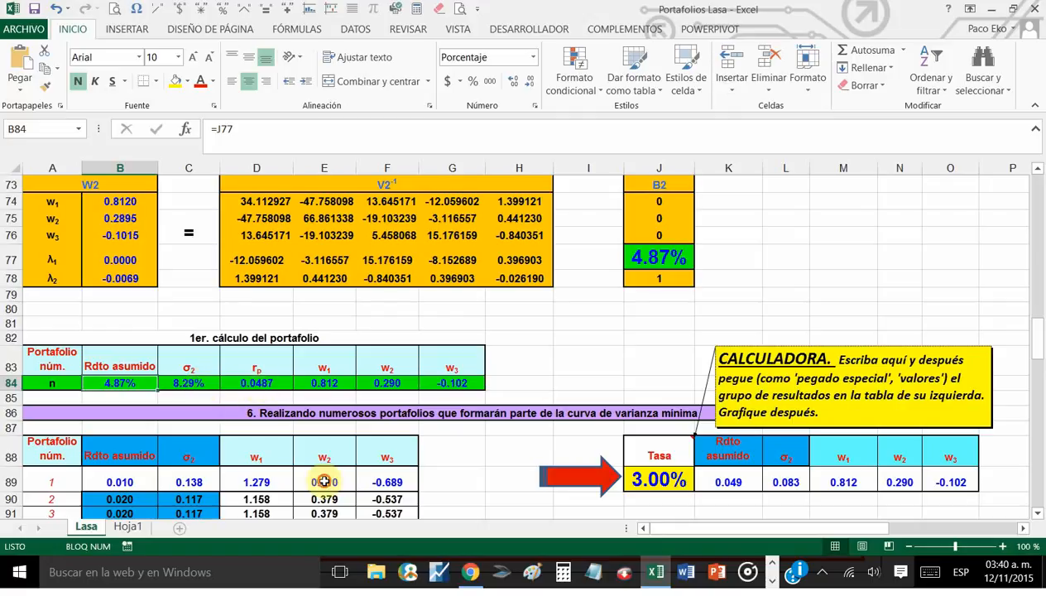
pyautogui.click(335, 383)
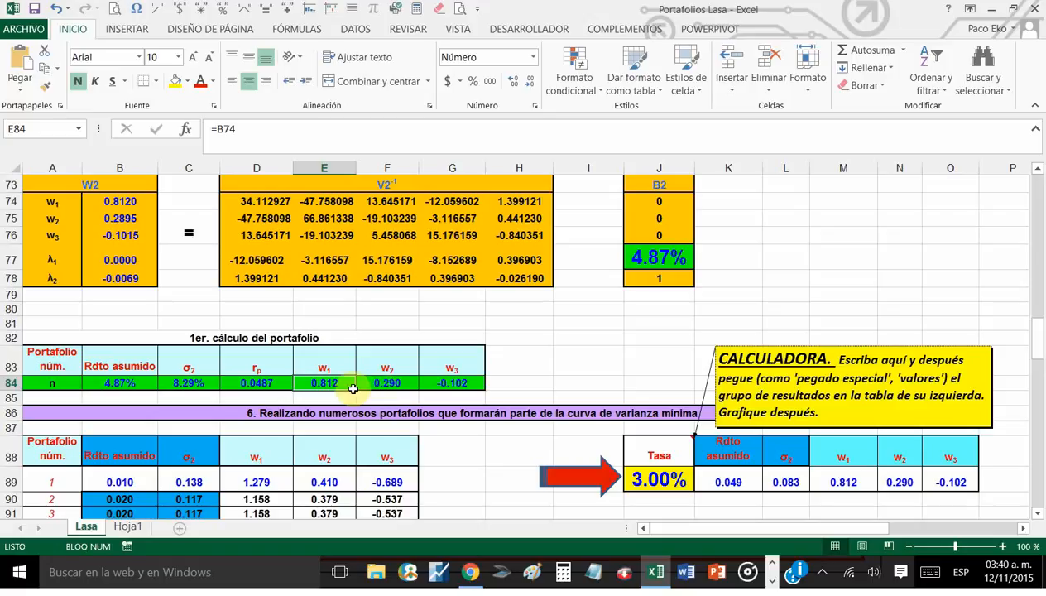
pyautogui.moveTo(337, 381); pyautogui.dragTo(452, 382)
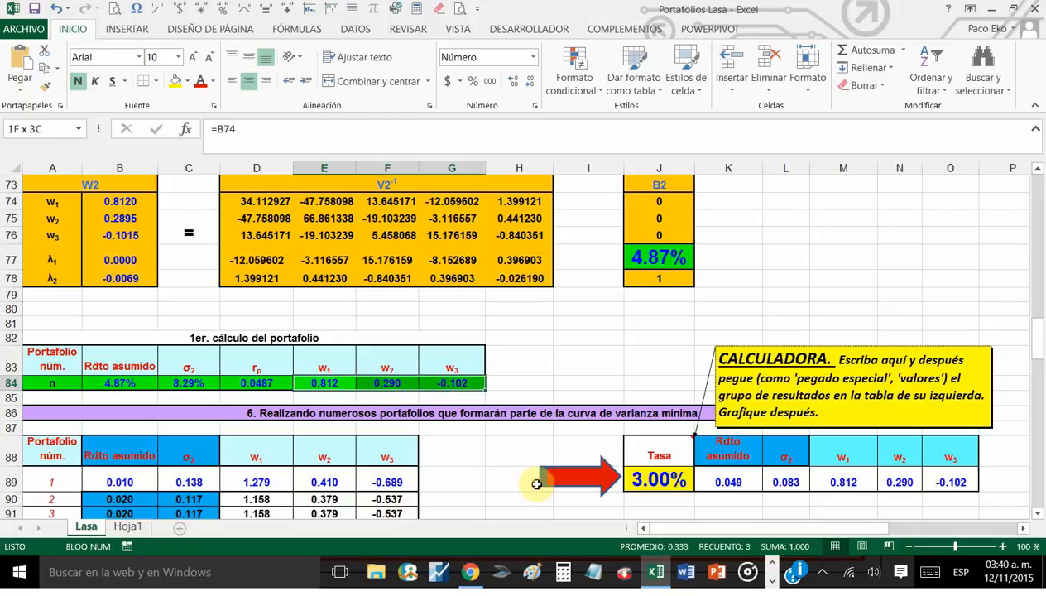
pyautogui.click(473, 81)
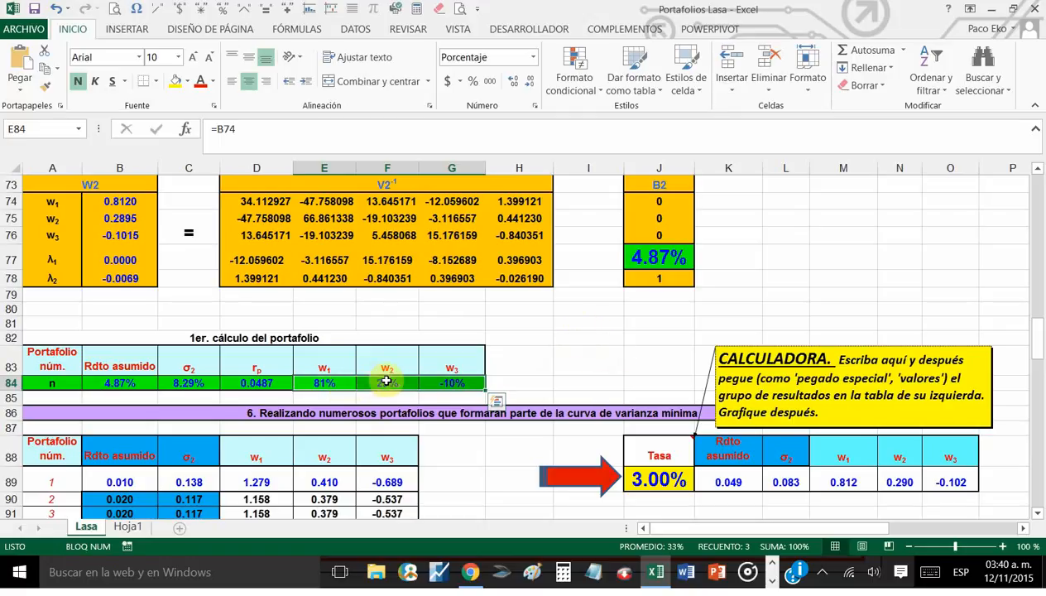
pyautogui.click(469, 383)
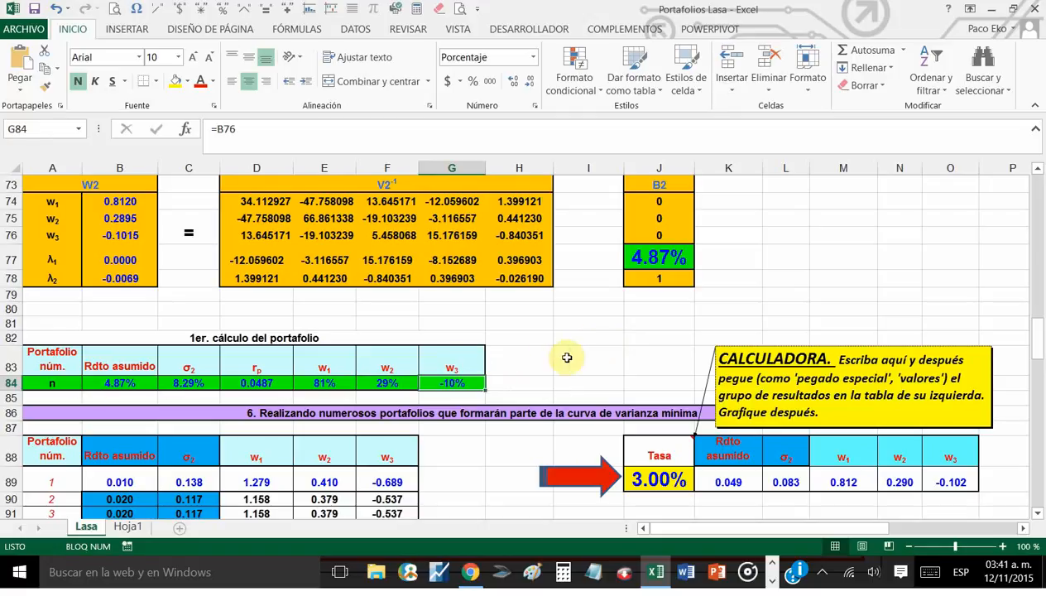
# Examine the calculator row J89:O89, from the Tasa input through the assumed return and risk to the weights.
pyautogui.scroll(-1, 637, 406)
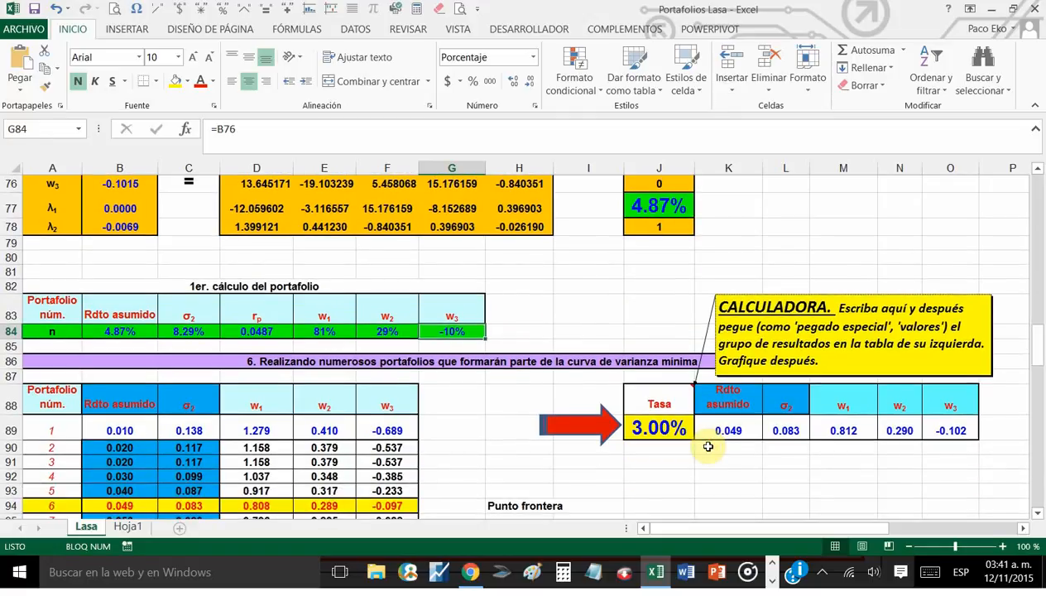
pyautogui.scroll(-2, 709, 447)
pyautogui.scroll(2, 708, 447)
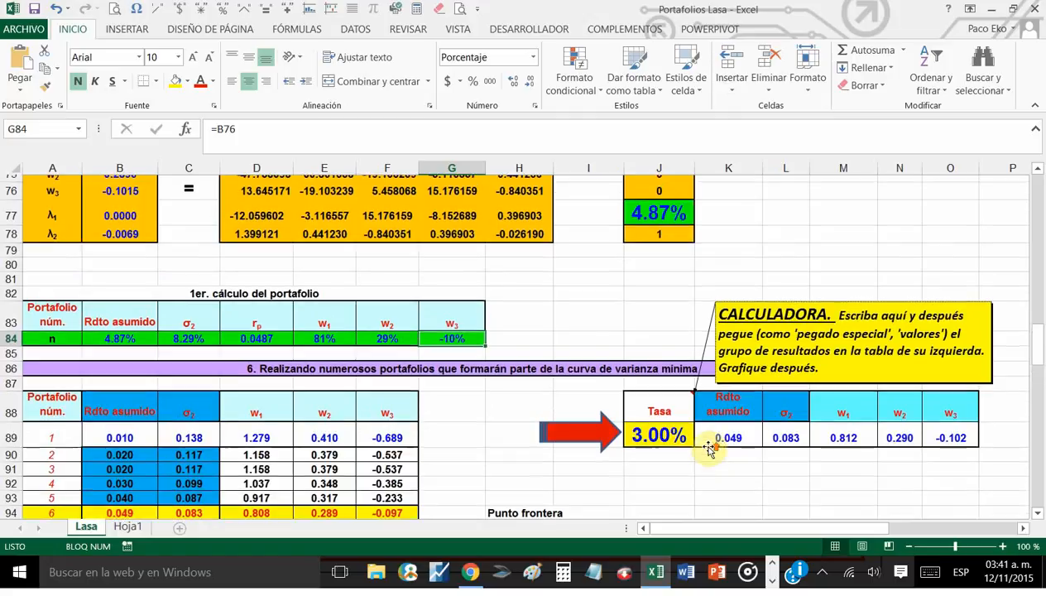
pyautogui.scroll(2, 709, 447)
pyautogui.scroll(-3, 707, 430)
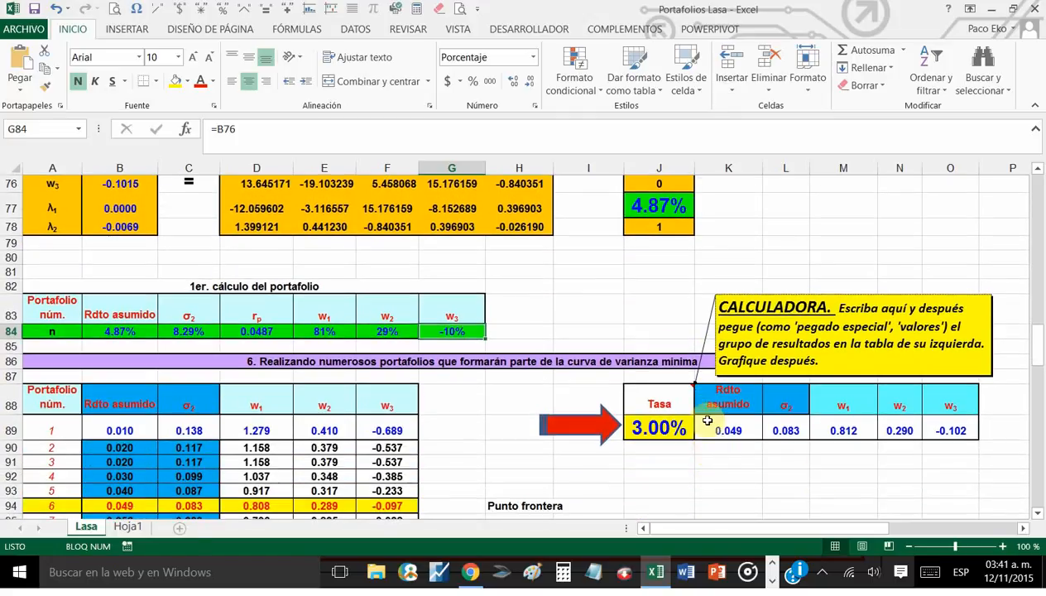
pyautogui.click(818, 476)
pyautogui.click(664, 425)
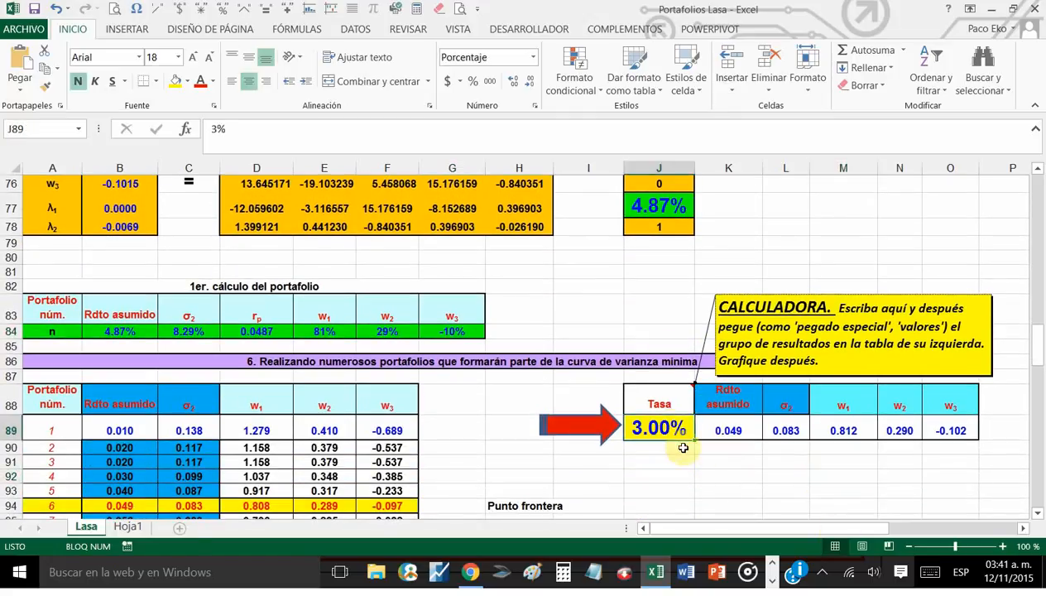
pyautogui.click(735, 428)
pyautogui.click(807, 427)
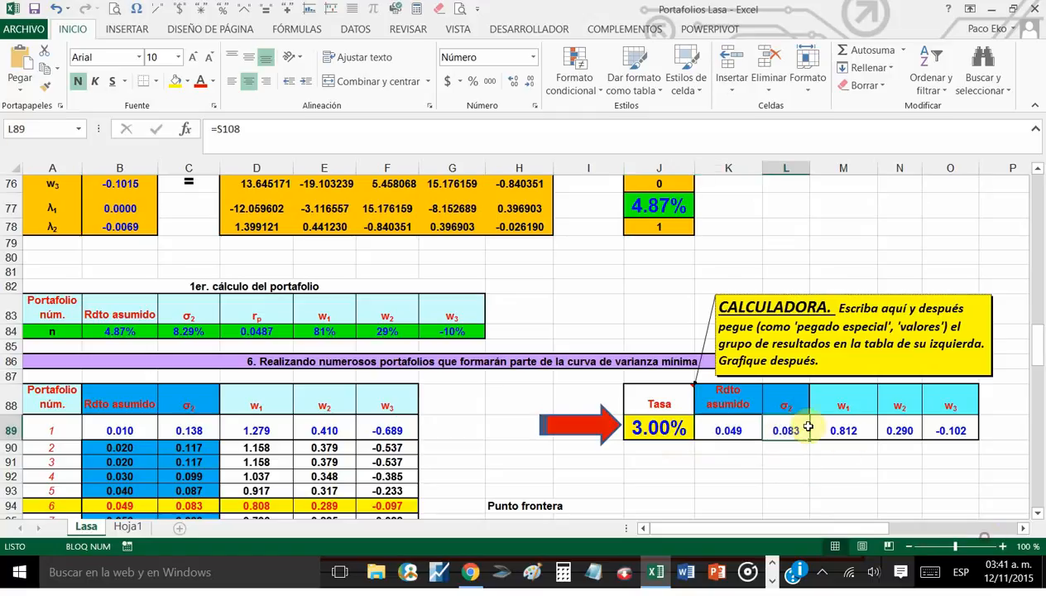
pyautogui.click(838, 430)
# Examine the scenario sections for the portfolio's rate of return in row 96 and its risk rates in row 106.
pyautogui.scroll(-4, 902, 465)
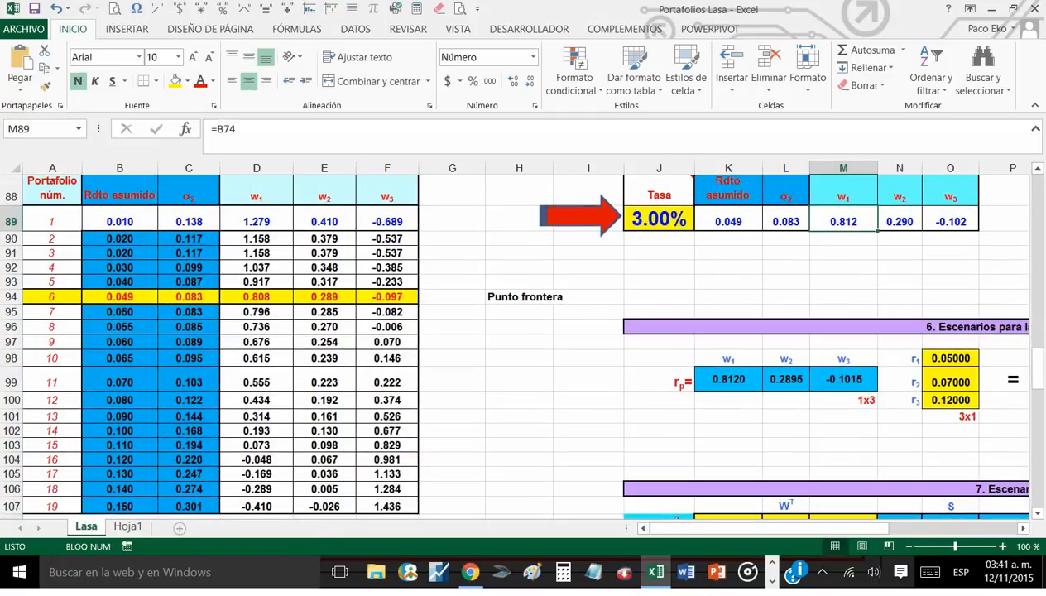
pyautogui.scroll(-1, 875, 514)
pyautogui.moveTo(876, 530); pyautogui.dragTo(977, 535)
pyautogui.click(822, 359)
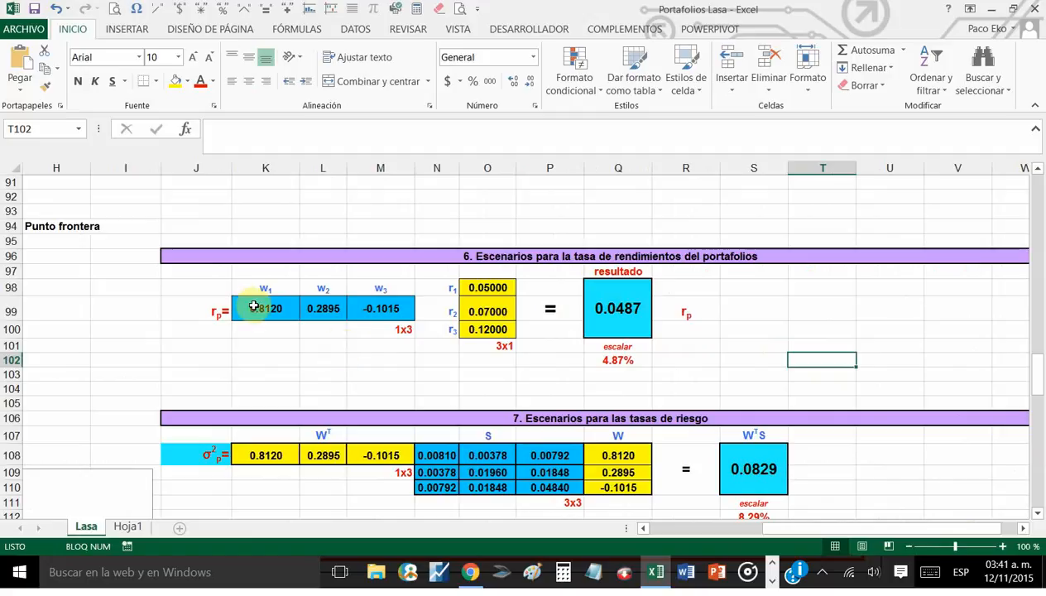
pyautogui.click(237, 257)
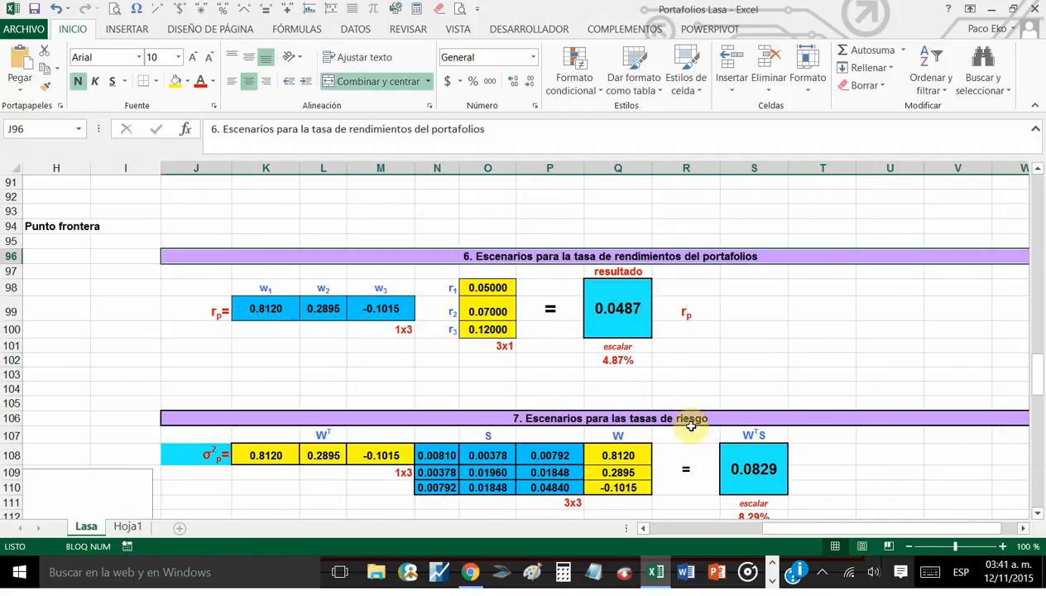
pyautogui.hotkey('ctrl', 'Down')
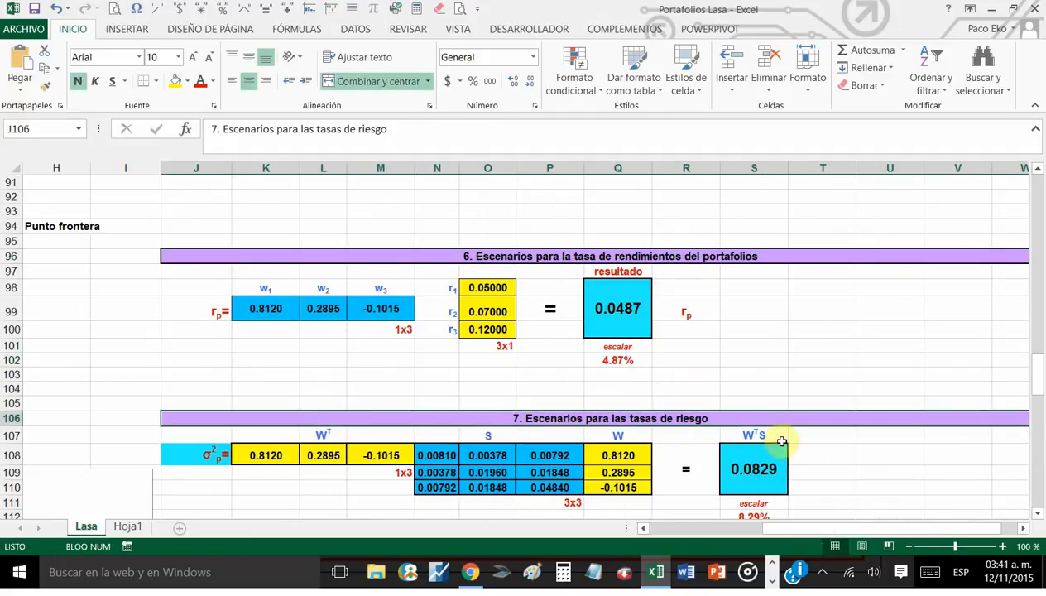
# Review the earlier sections 3 and 4, on the portfolio's rate of return and variance, as the basis of the scenario sections.
pyautogui.moveTo(847, 530); pyautogui.dragTo(750, 534)
pyautogui.scroll(-6, 298, 341)
pyautogui.scroll(7, 923, 500)
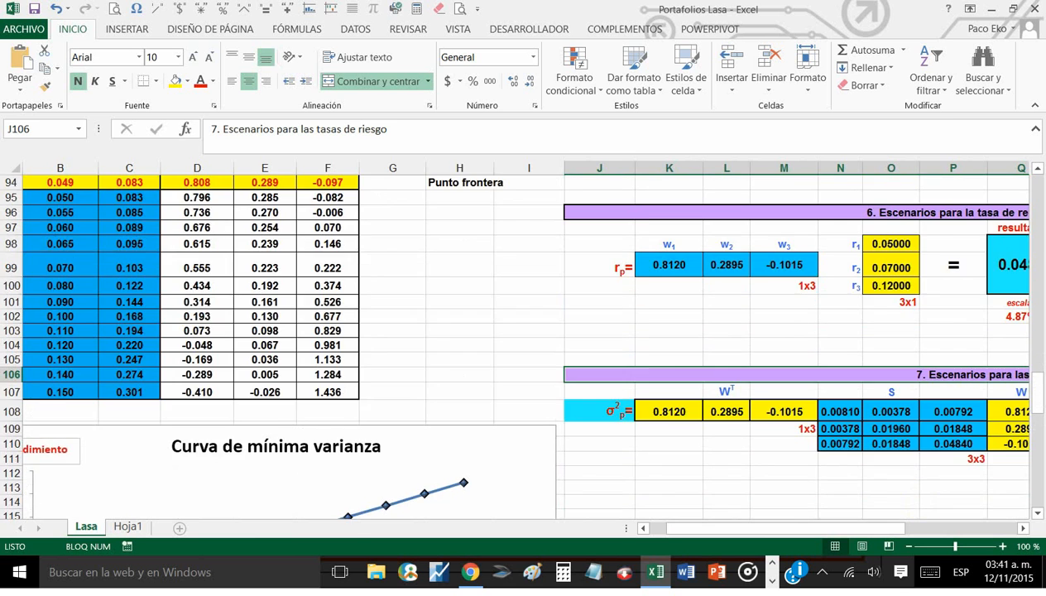
pyautogui.scroll(1, 923, 501)
pyautogui.moveTo(877, 531); pyautogui.dragTo(938, 532)
pyautogui.scroll(15, 857, 361)
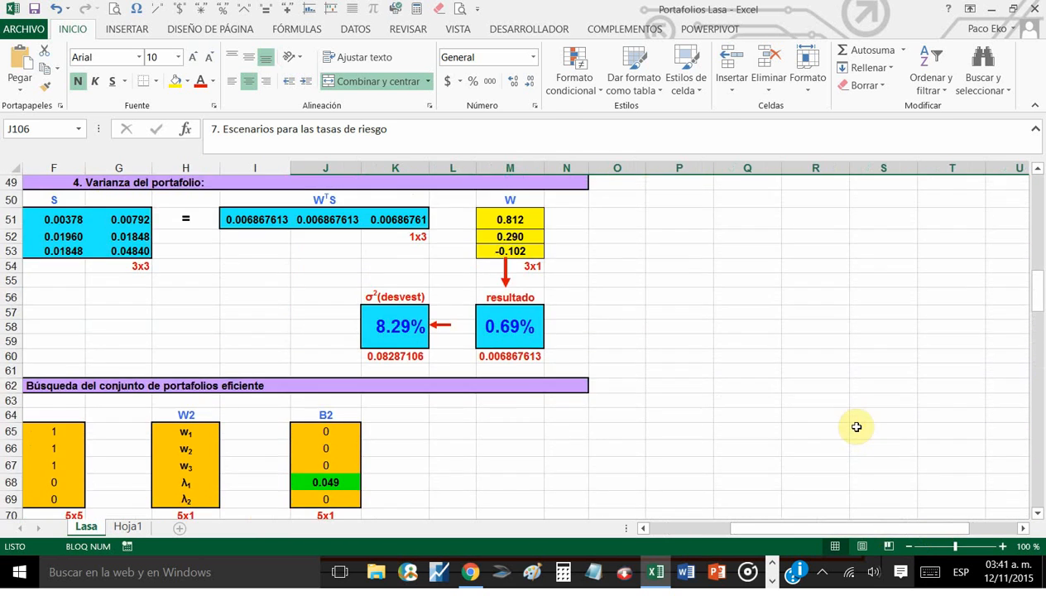
pyautogui.scroll(4, 857, 427)
pyautogui.click(82, 352)
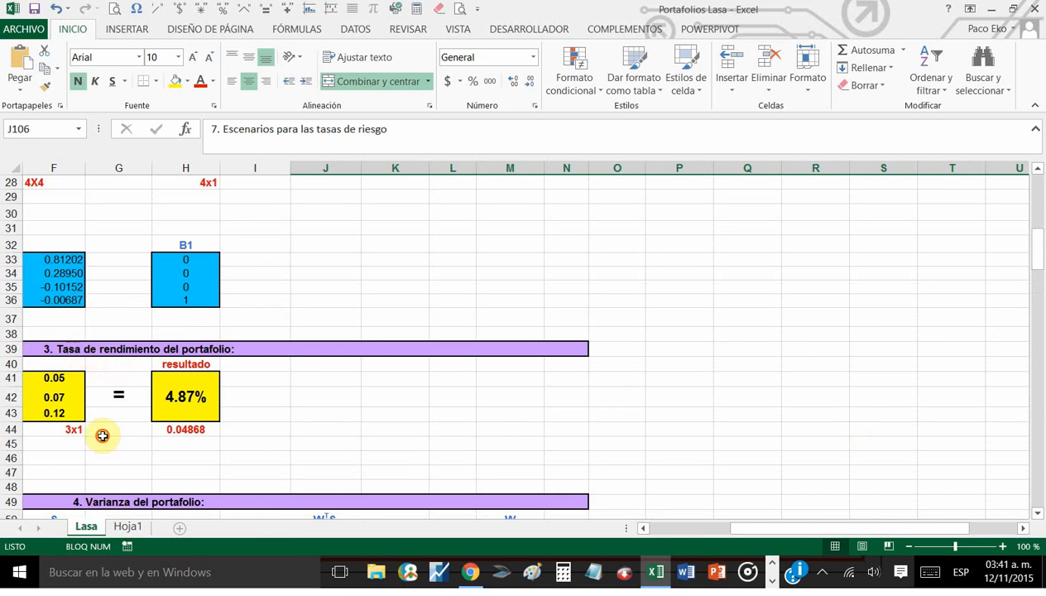
pyautogui.click(139, 506)
pyautogui.moveTo(827, 530); pyautogui.dragTo(762, 529)
pyautogui.scroll(-20, 865, 405)
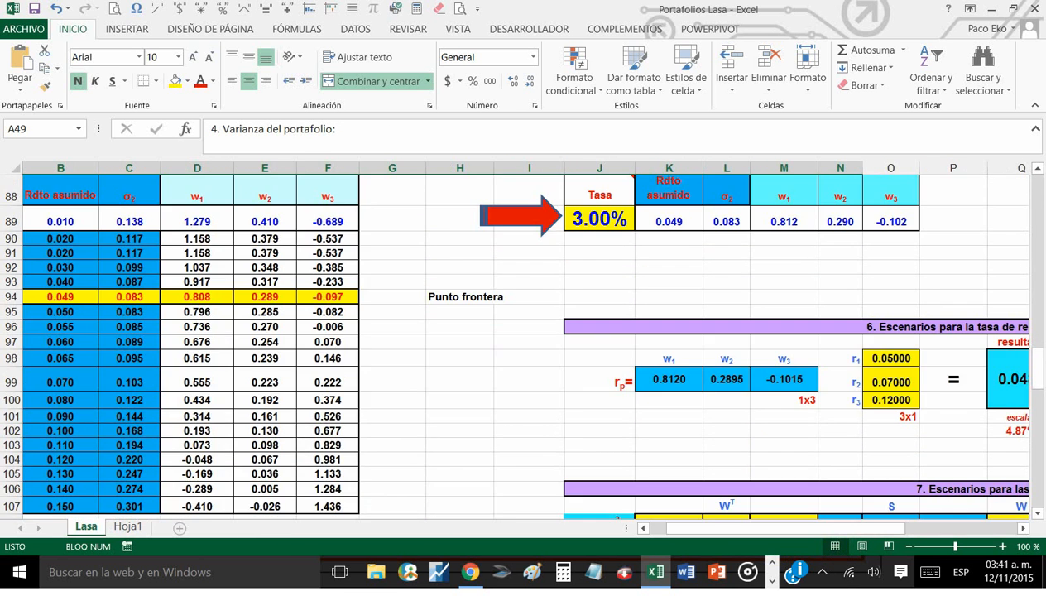
# Examine the weights in K99:M99 of the return scenario beside the calculator's Tasa cell.
pyautogui.scroll(1, 866, 404)
pyautogui.moveTo(814, 530); pyautogui.dragTo(911, 532)
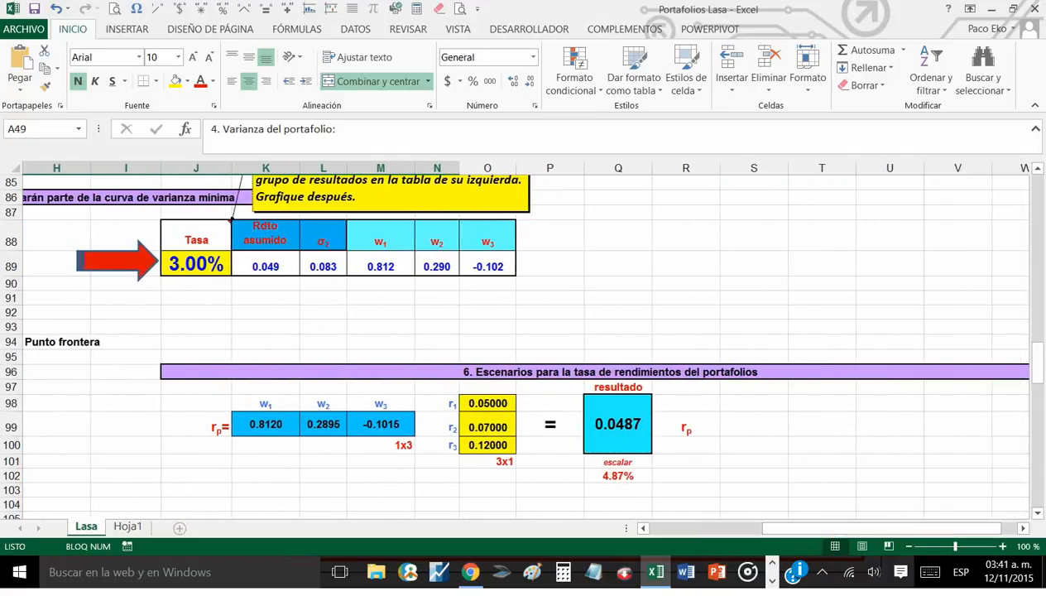
pyautogui.moveTo(833, 530); pyautogui.dragTo(770, 531)
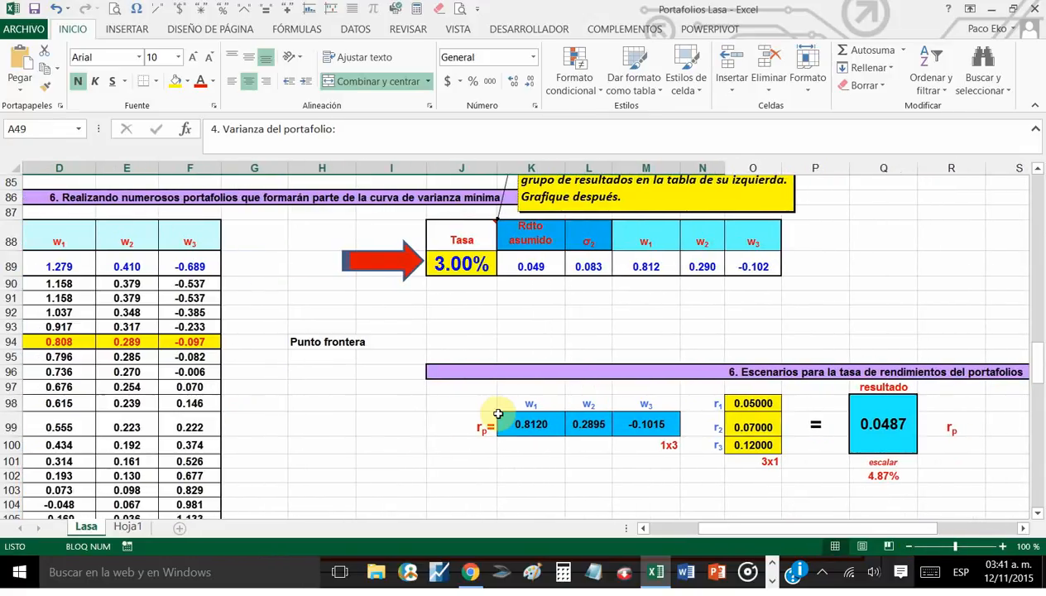
pyautogui.click(447, 263)
pyautogui.click(533, 461)
pyautogui.moveTo(549, 426); pyautogui.dragTo(586, 425)
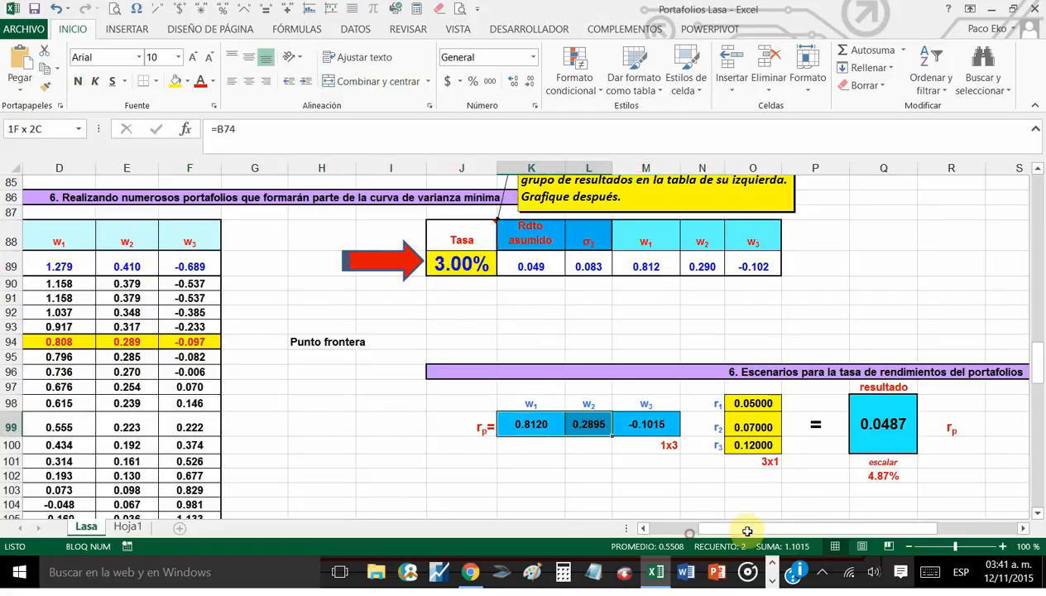
# Format the asset returns r1, r2 and r3 in O98:O100 with three decimals.
pyautogui.click(832, 313)
pyautogui.click(745, 404)
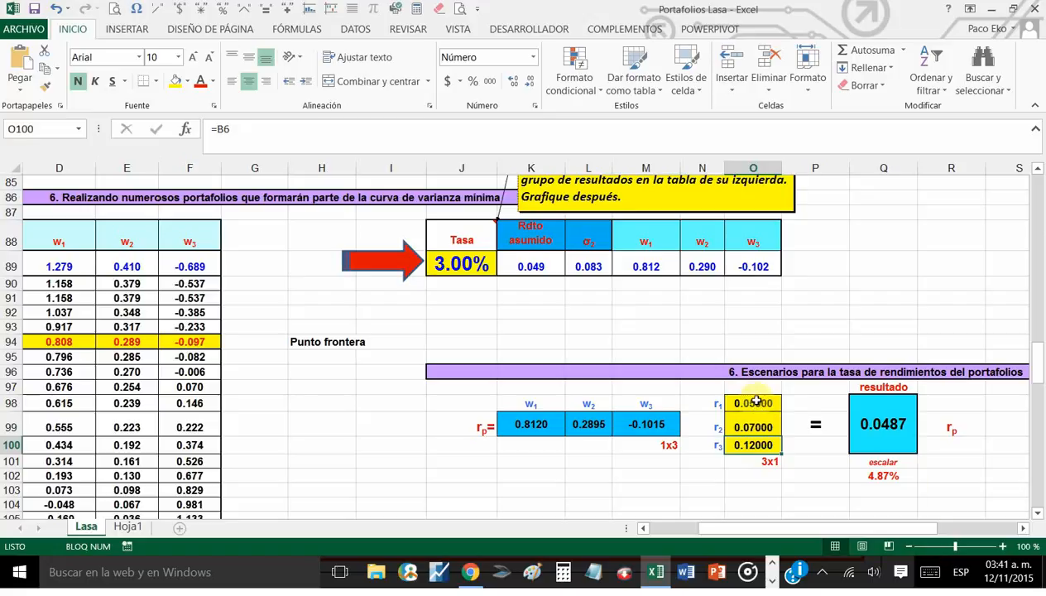
pyautogui.moveTo(751, 403); pyautogui.dragTo(760, 445)
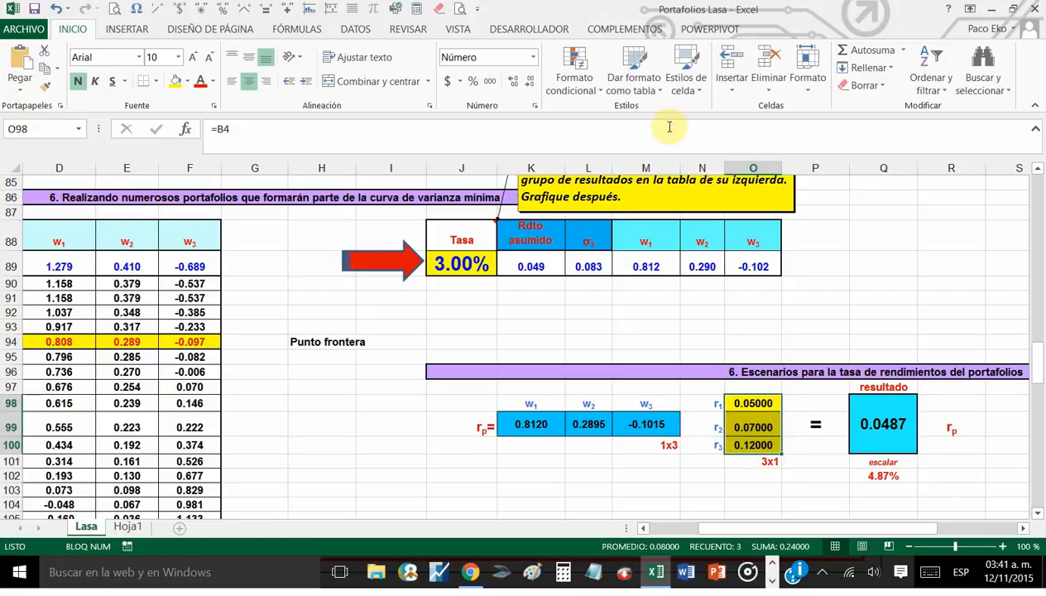
pyautogui.click(530, 82)
pyautogui.click(530, 82)
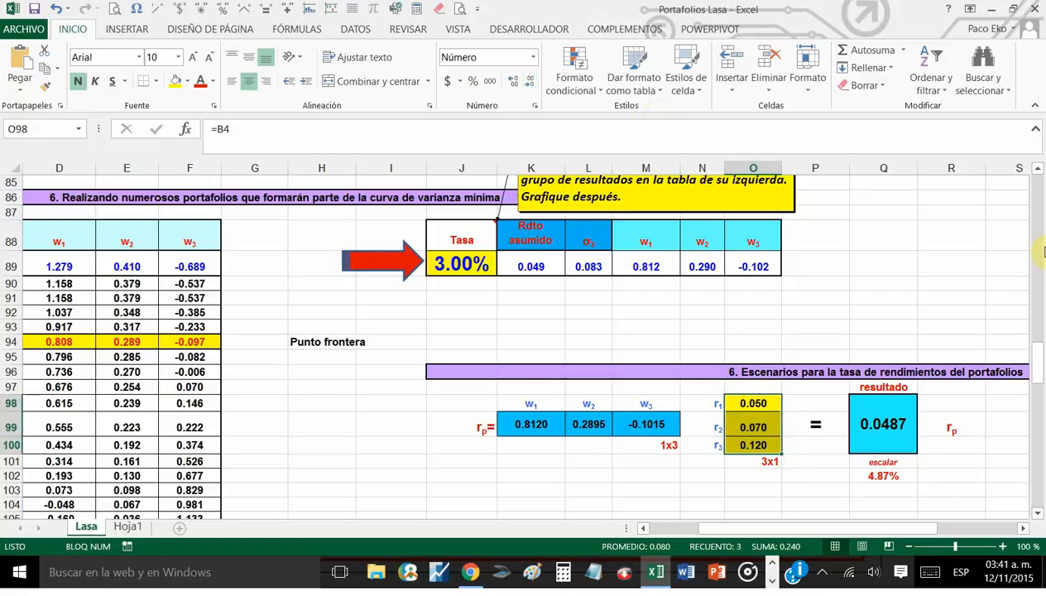
# Locate the source returns of the three assets in B4:B6 of the Datos section.
pyautogui.moveTo(1036, 357); pyautogui.dragTo(1033, 141)
pyautogui.moveTo(902, 526); pyautogui.dragTo(631, 488)
pyautogui.moveTo(121, 245); pyautogui.dragTo(122, 261)
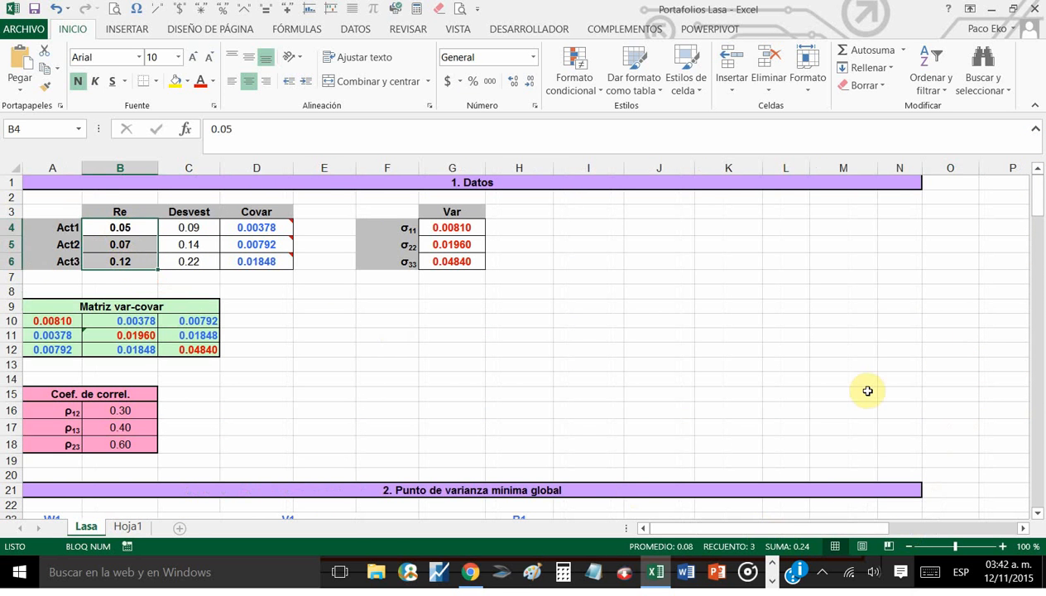
# Check which cell the w1 weight in K99 is linked to and compare the scenario weights with the calculator.
pyautogui.scroll(-10, 863, 389)
pyautogui.scroll(-19, 863, 390)
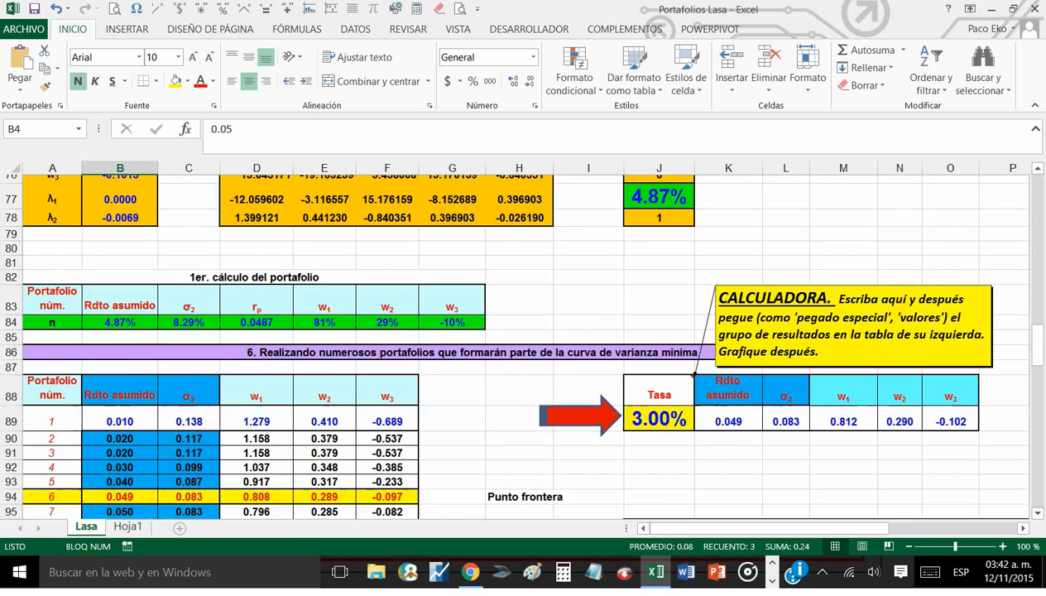
pyautogui.scroll(-2, 896, 497)
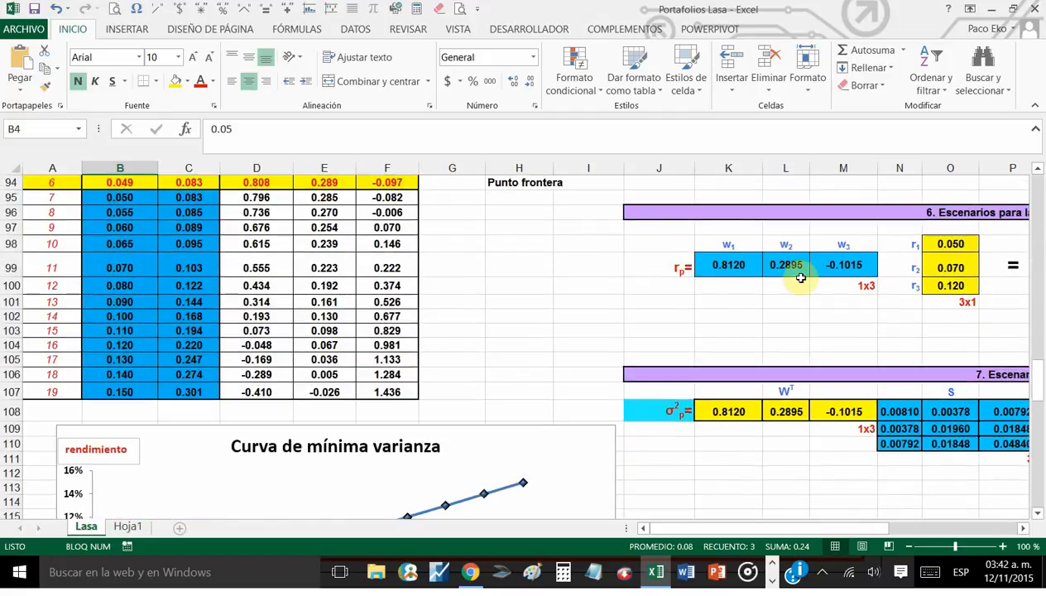
pyautogui.click(725, 265)
pyautogui.scroll(1, 505, 331)
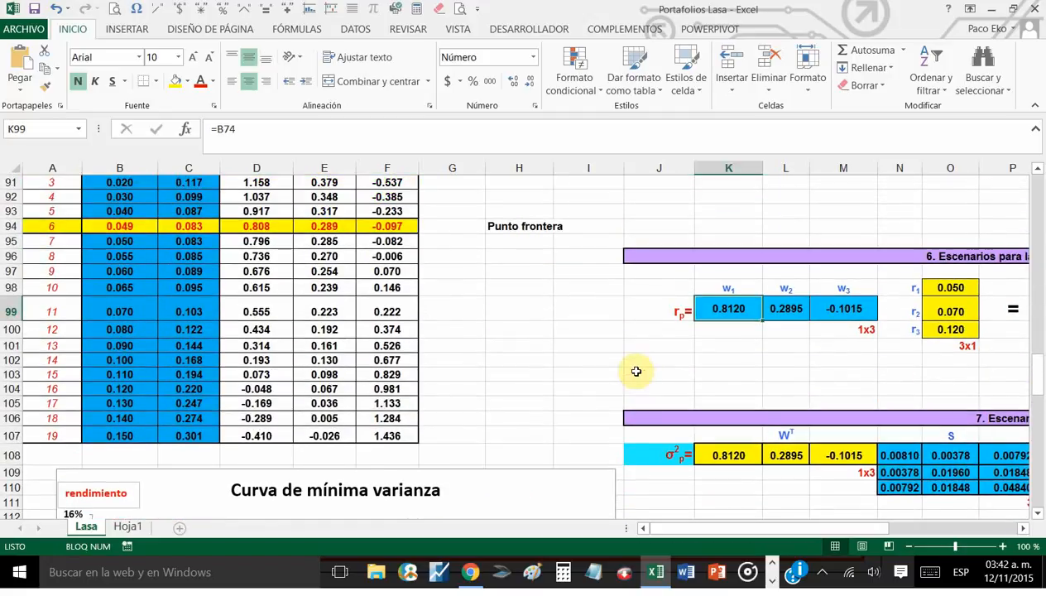
pyautogui.scroll(1, 636, 372)
pyautogui.scroll(2, 636, 372)
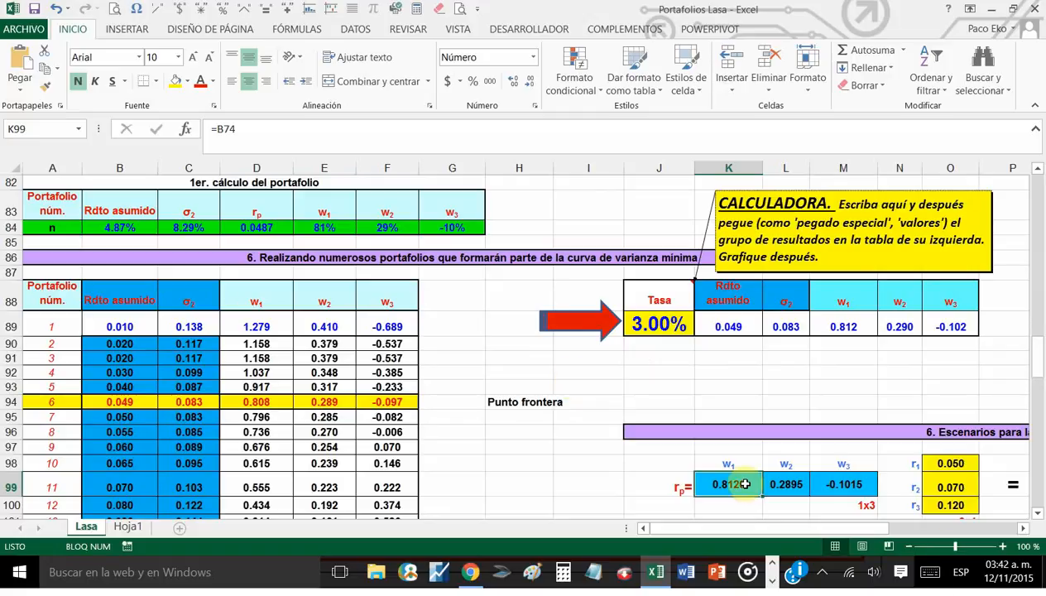
pyautogui.click(817, 509)
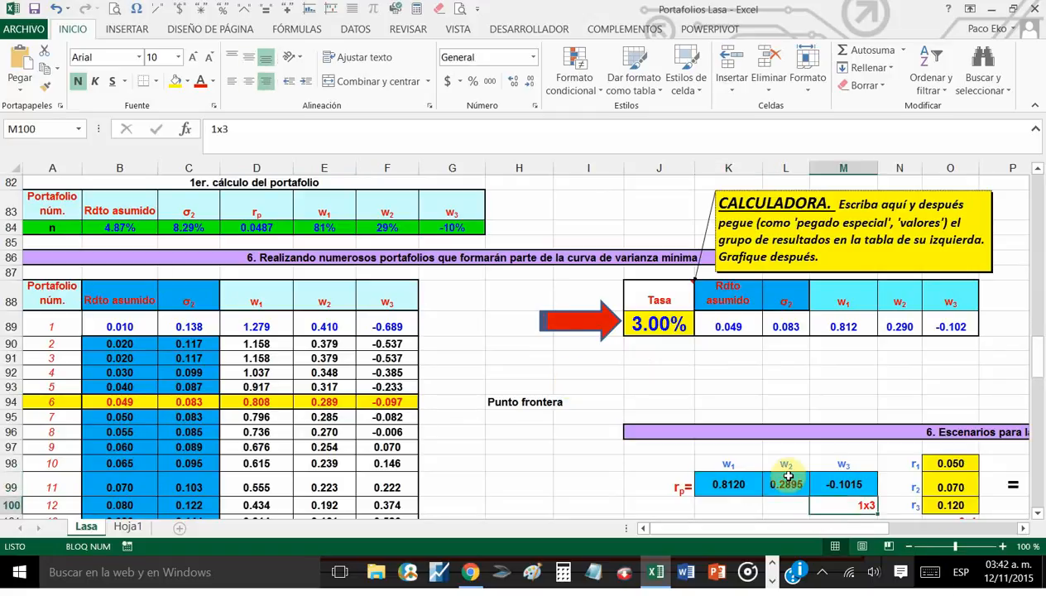
# Examine the calculator block J88:O89 and the rate stored in its Tasa cell J89.
pyautogui.moveTo(659, 300); pyautogui.dragTo(952, 330)
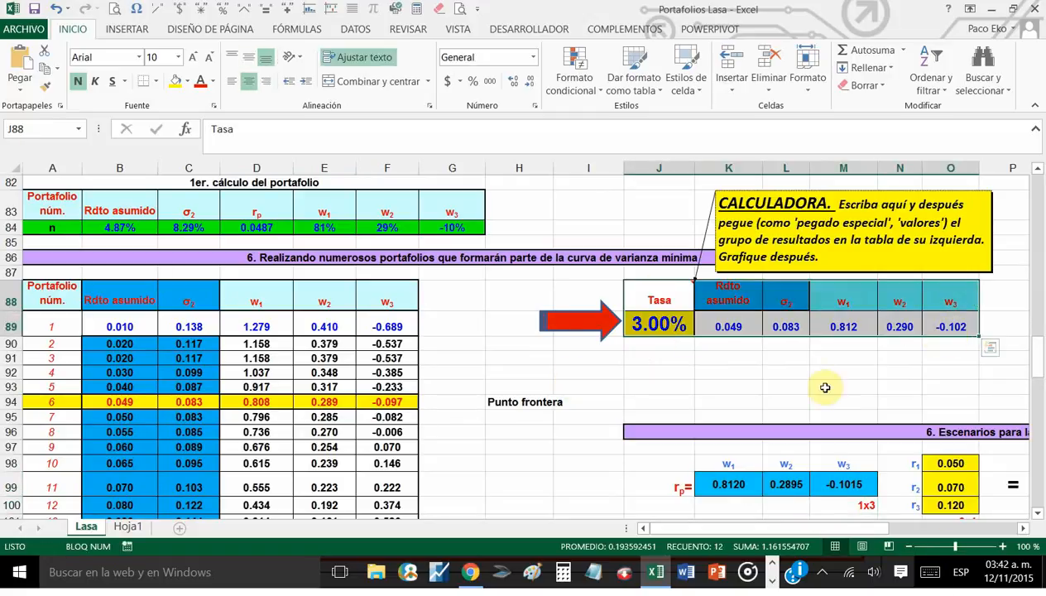
pyautogui.click(825, 387)
pyautogui.press('Left')
pyautogui.press('Left')
pyautogui.press('Up')
pyautogui.scroll(3, 869, 461)
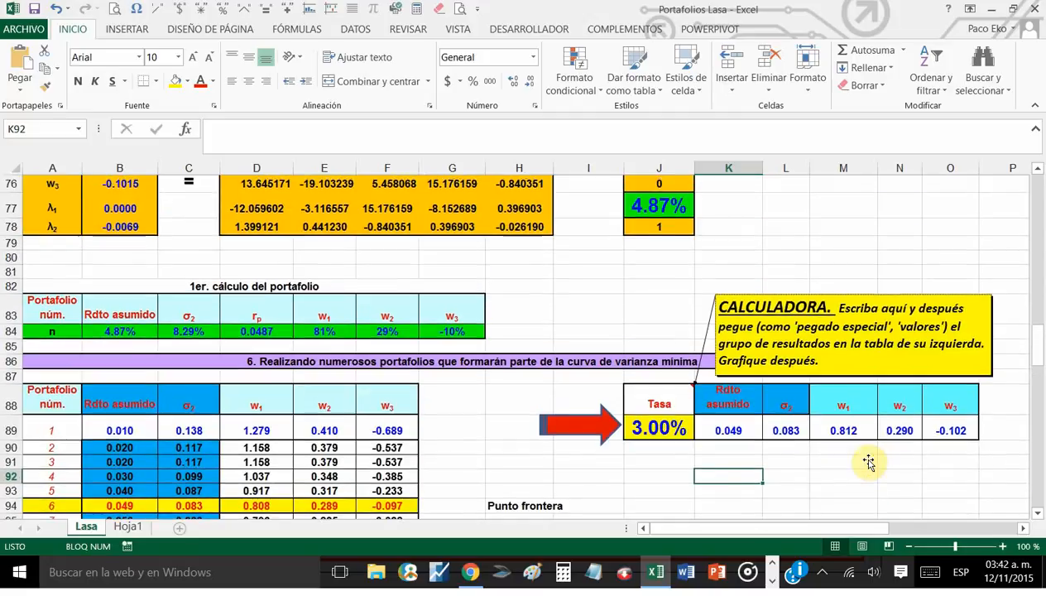
pyautogui.scroll(-1, 869, 462)
pyautogui.press('Left')
pyautogui.press('Up')
pyautogui.press('Up')
pyautogui.press('Up')
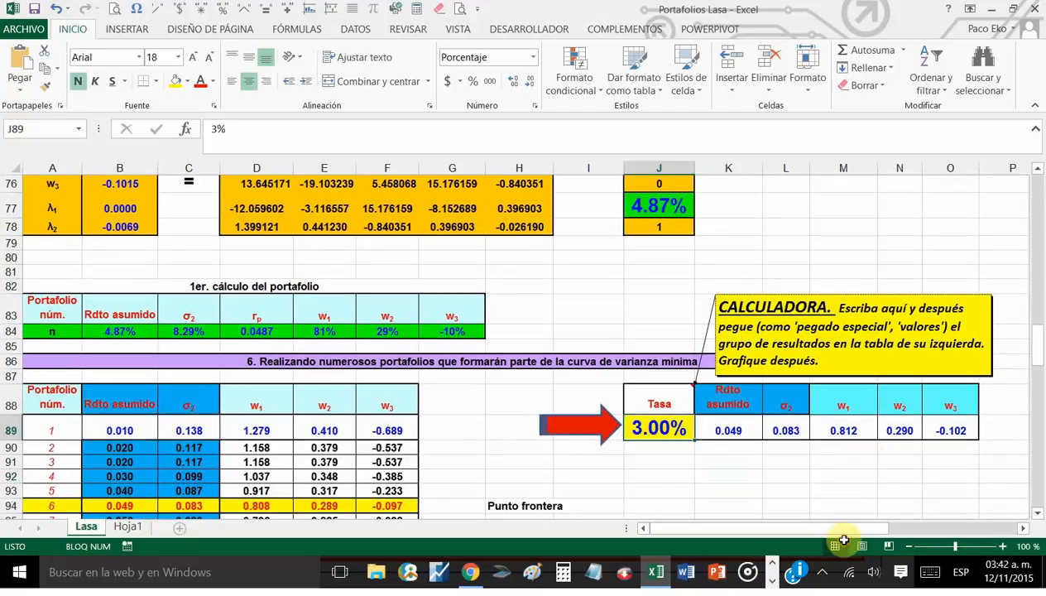
pyautogui.click(691, 462)
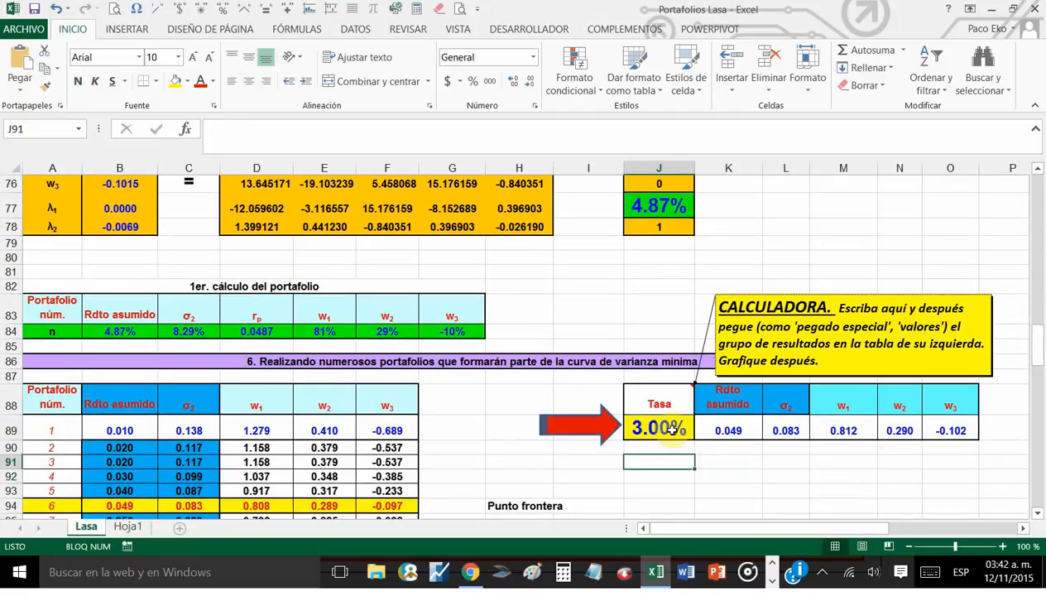
pyautogui.click(672, 428)
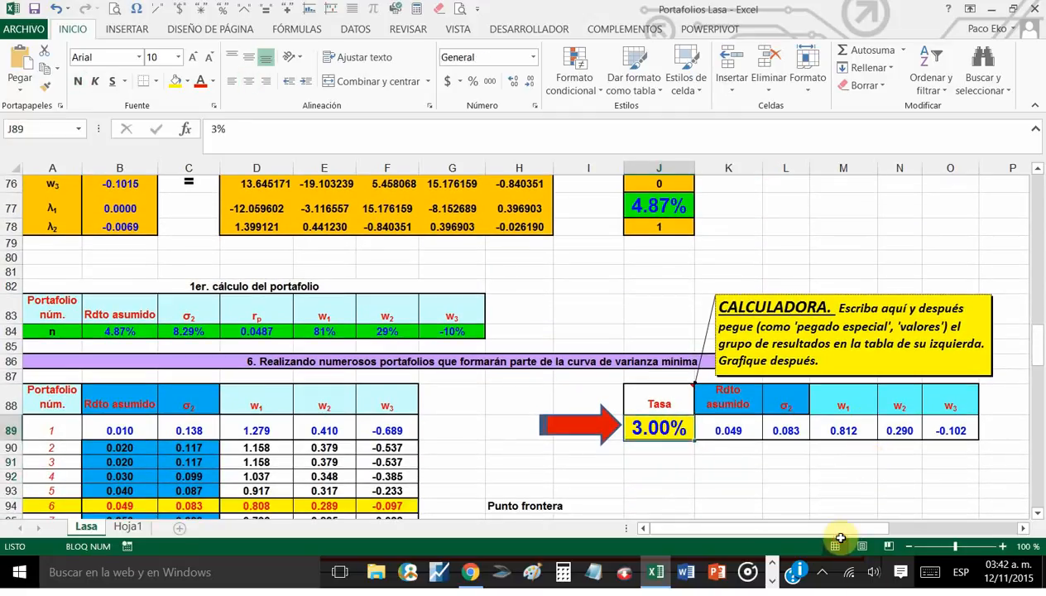
# Check the formula of the assumed return in B2 cell J77 and the W2 weights that depend on it.
pyautogui.click(664, 209)
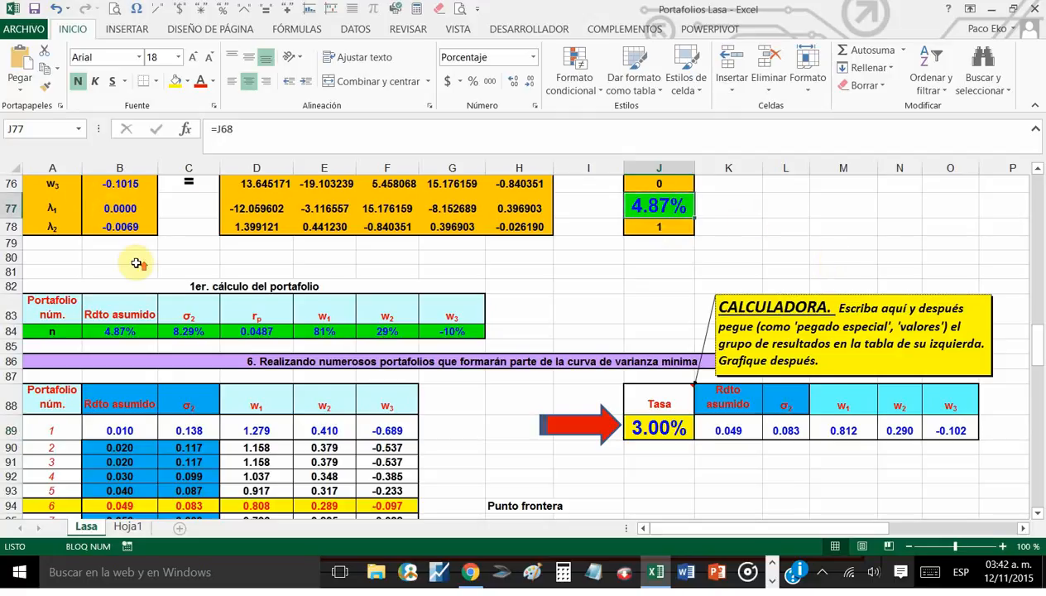
pyautogui.scroll(2, 122, 267)
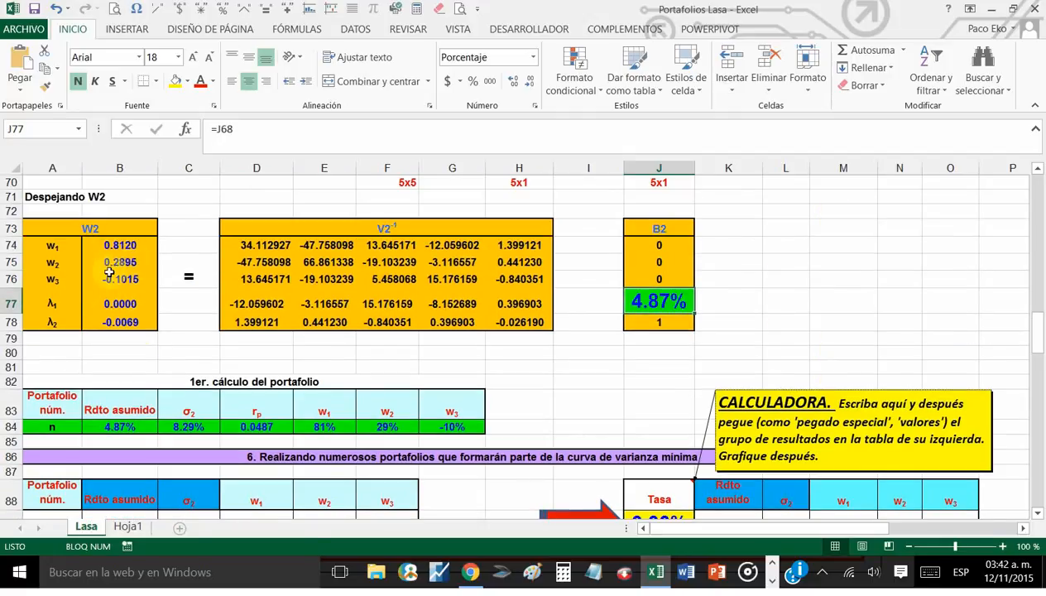
pyautogui.click(943, 247)
pyautogui.scroll(-2, 944, 246)
pyautogui.scroll(1, 611, 389)
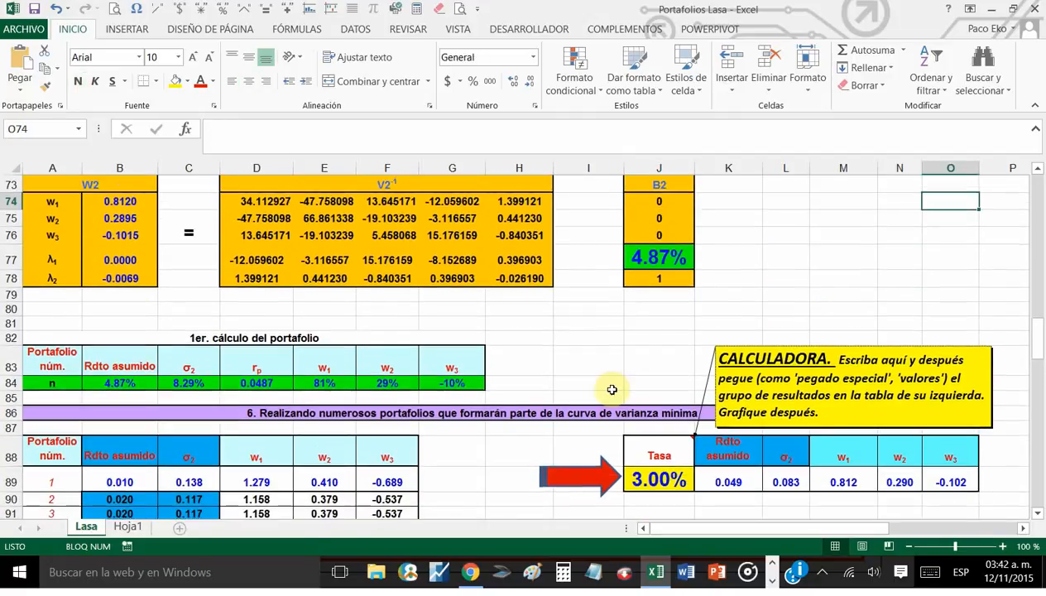
# Link the calculator's Tasa cell J89 to the assumed return with the formula =J77.
pyautogui.click(663, 480)
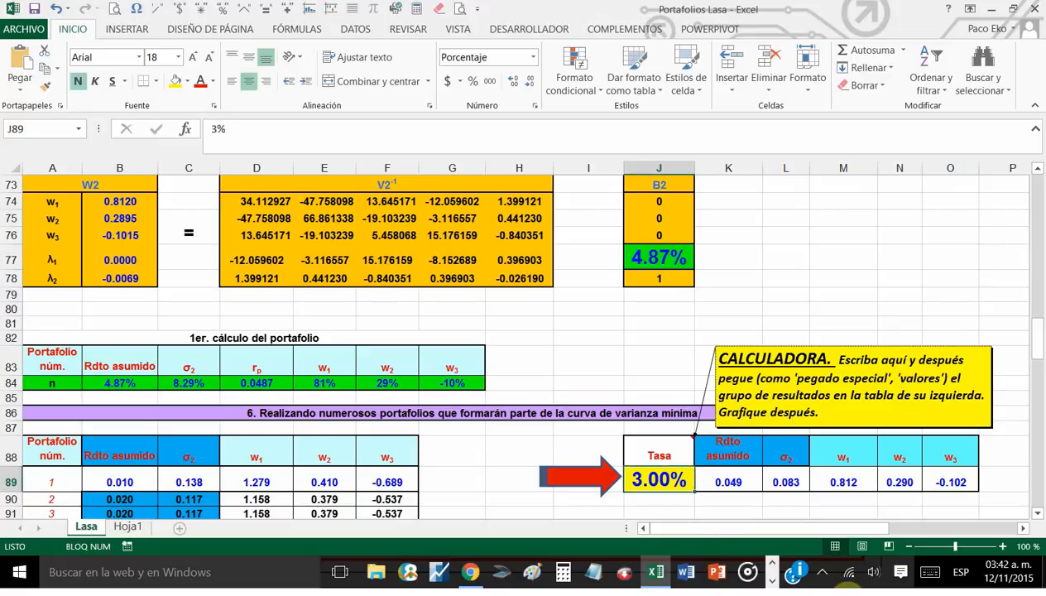
pyautogui.write('=')
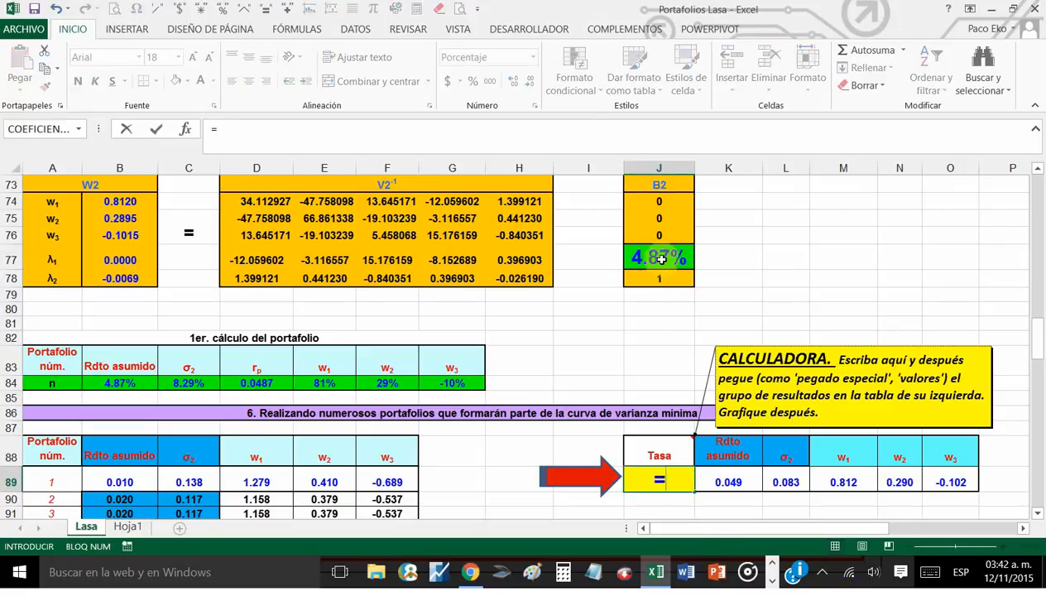
pyautogui.click(658, 257)
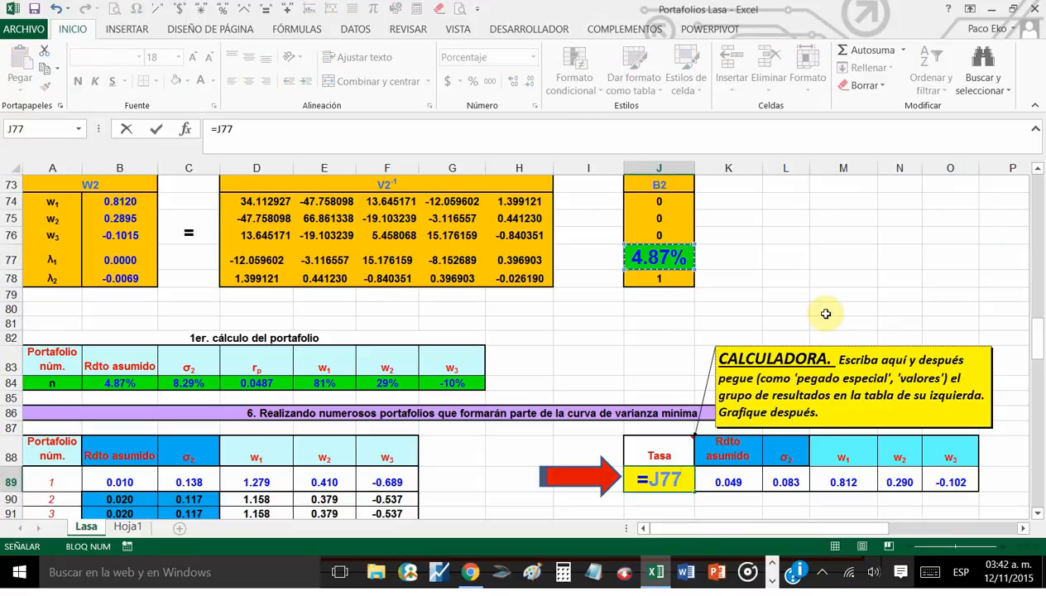
pyautogui.press('Return')
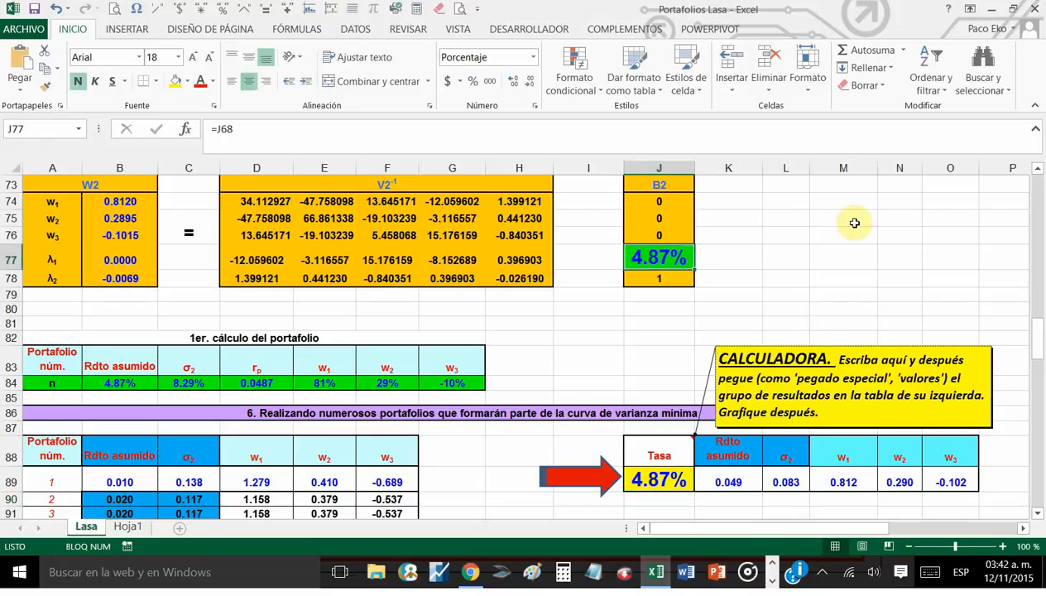
# Set the assumed return in J77 to 0% and inspect the Tasa formula in J89.
pyautogui.write('0')
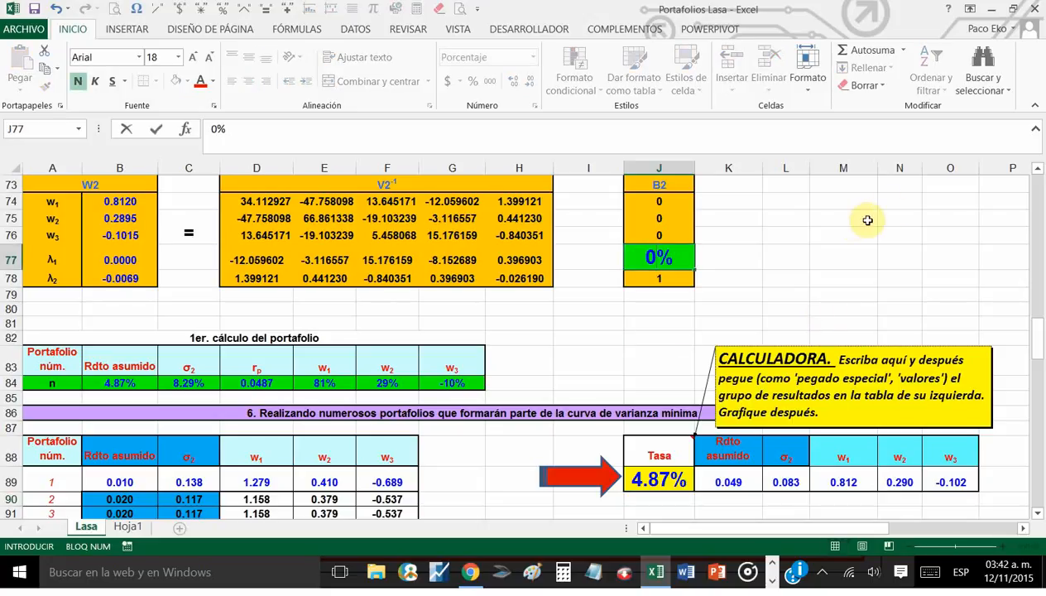
pyautogui.click(884, 198)
pyautogui.click(678, 480)
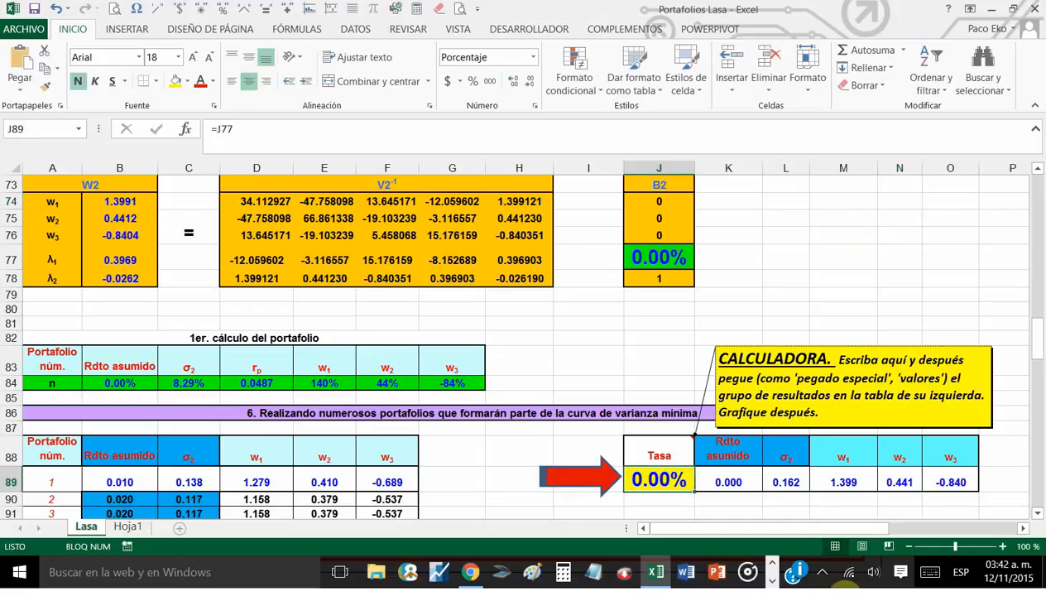
# Try to link the assumed return in J77 to the calculator's Tasa cell with the formula =J89.
pyautogui.click(653, 263)
pyautogui.write('=')
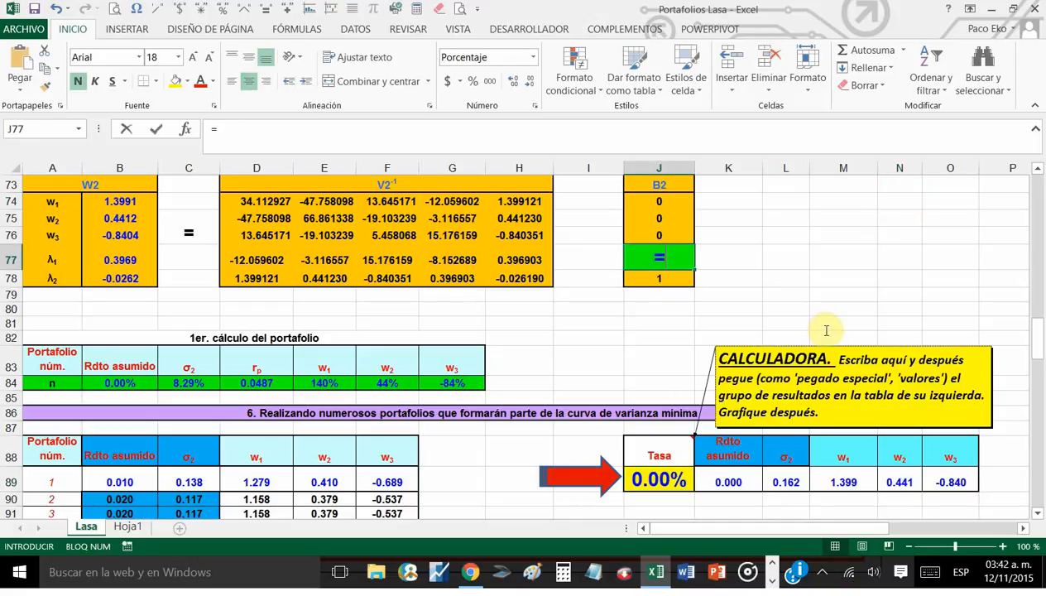
pyautogui.click(662, 480)
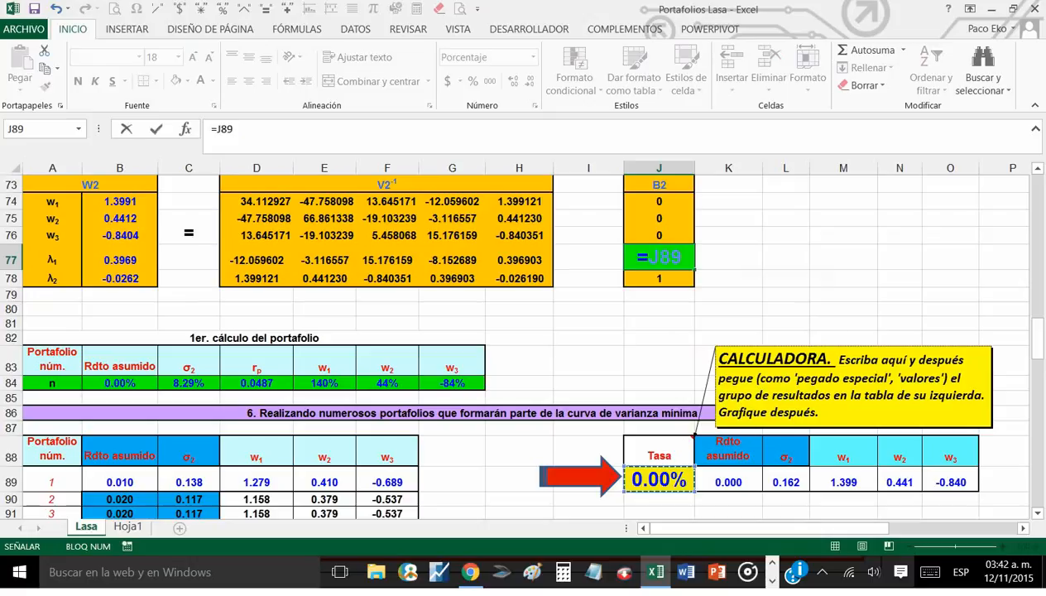
pyautogui.press('Return')
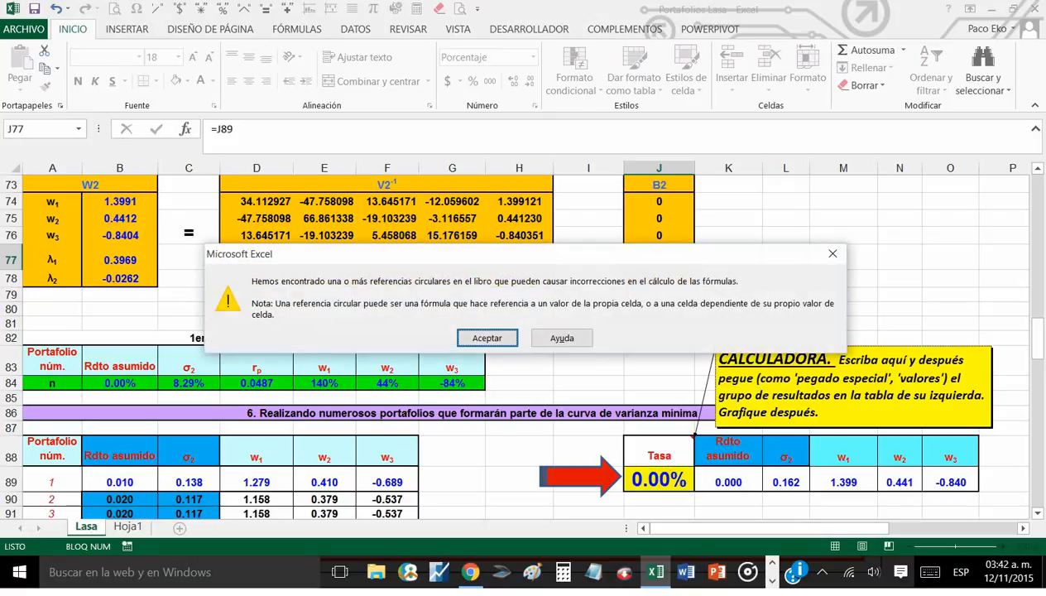
pyautogui.press('Return')
pyautogui.click(901, 257)
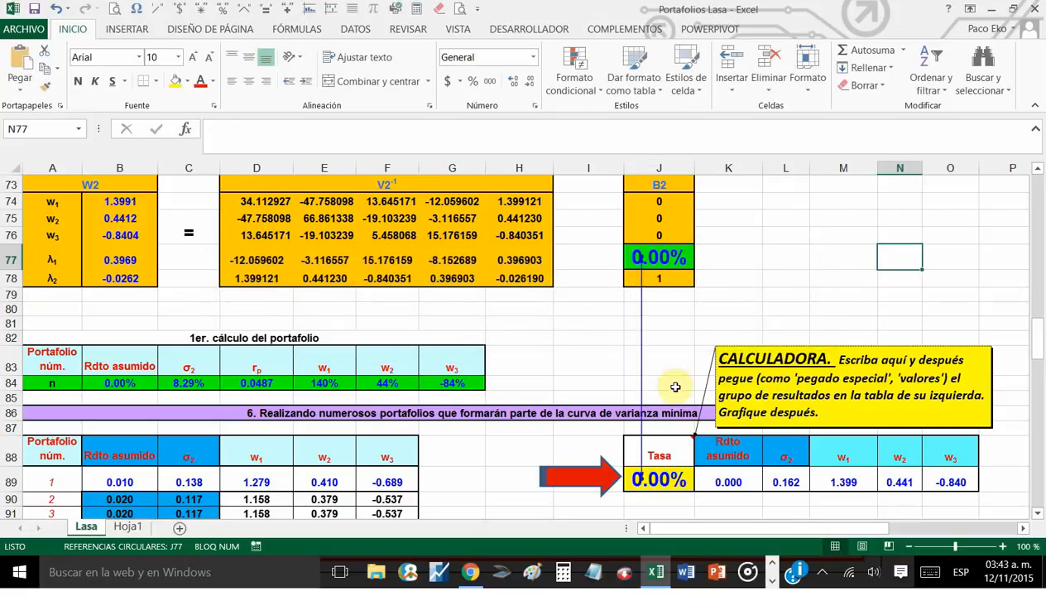
# Clear the formulas from the assumed return cell J77 and the Tasa cell J89.
pyautogui.click(659, 258)
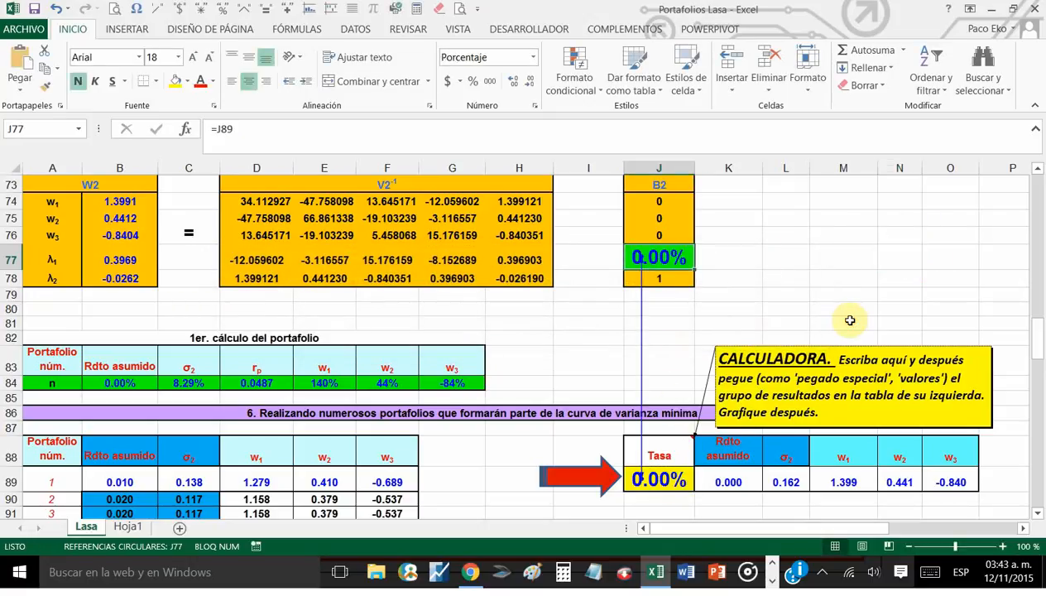
pyautogui.press('Delete')
pyautogui.click(659, 480)
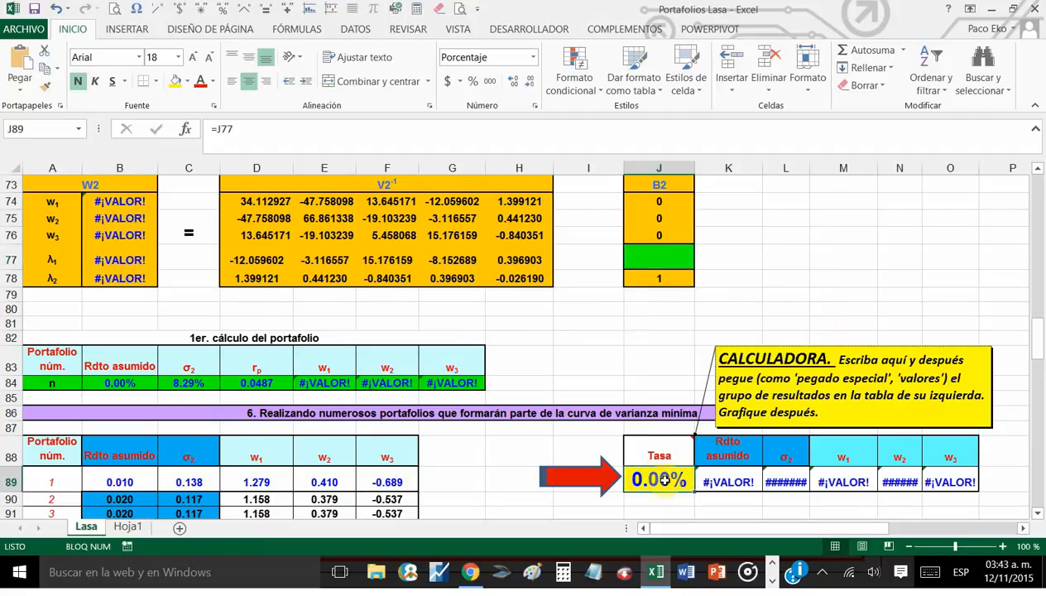
pyautogui.press('Delete')
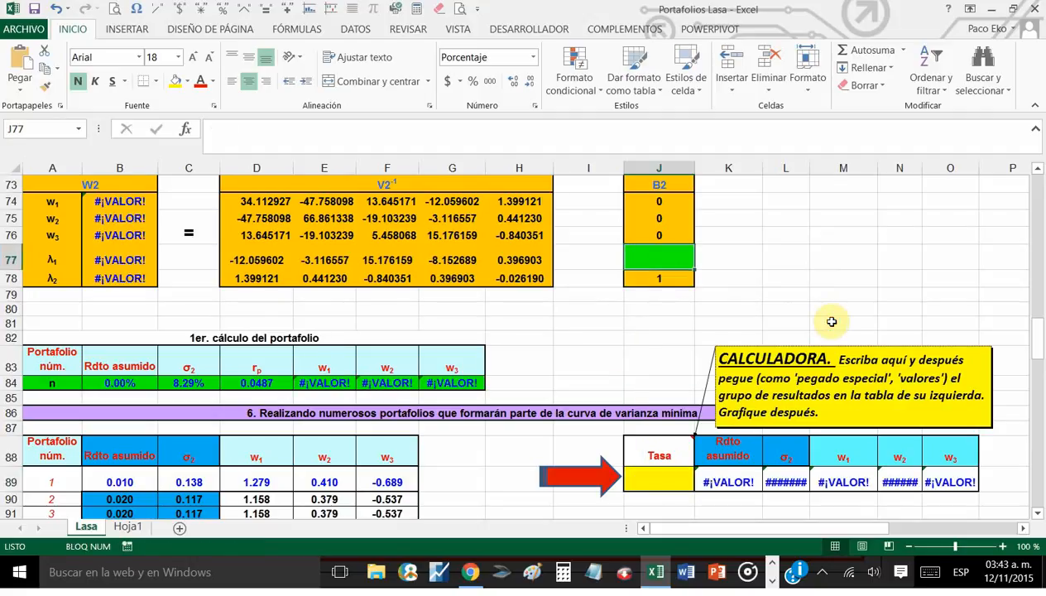
# Link the assumed return in J77 to the calculator with =J89 and set the Tasa cell J89 to 0%.
pyautogui.write('=')
pyautogui.click(667, 477)
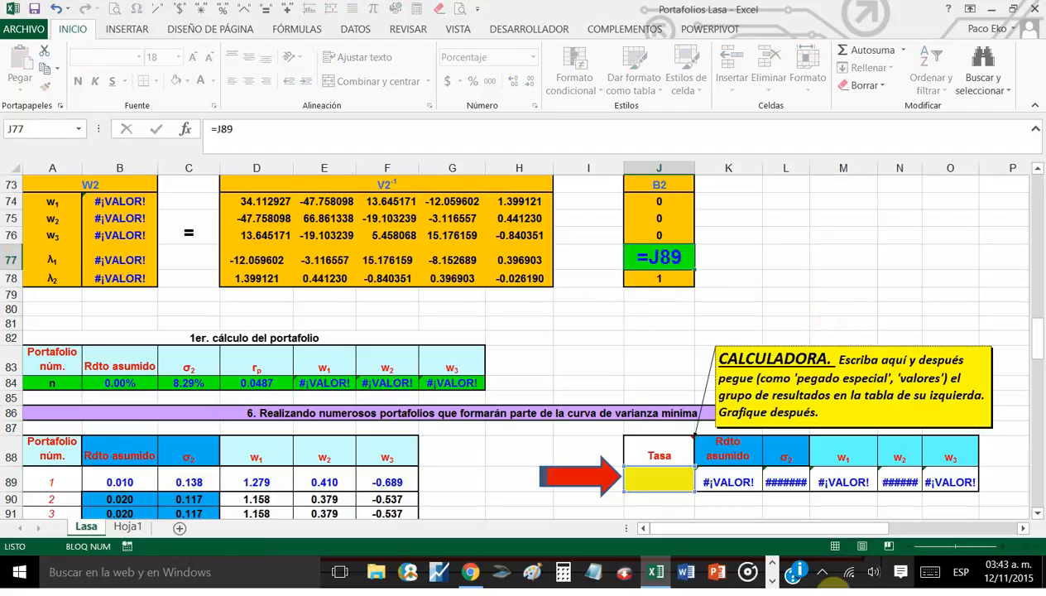
pyautogui.press('Return')
pyautogui.click(665, 487)
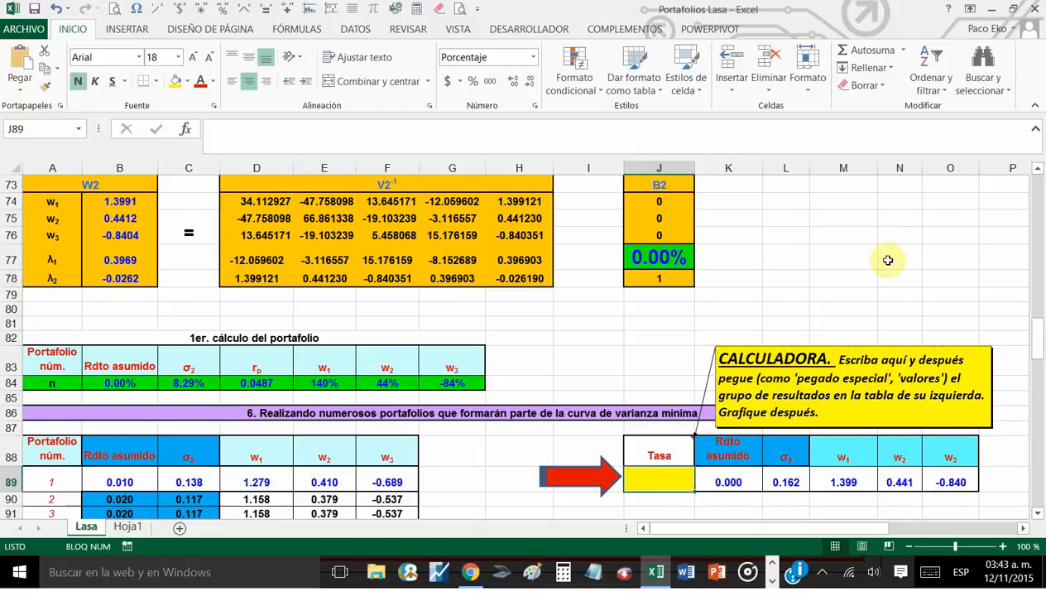
pyautogui.write('0')
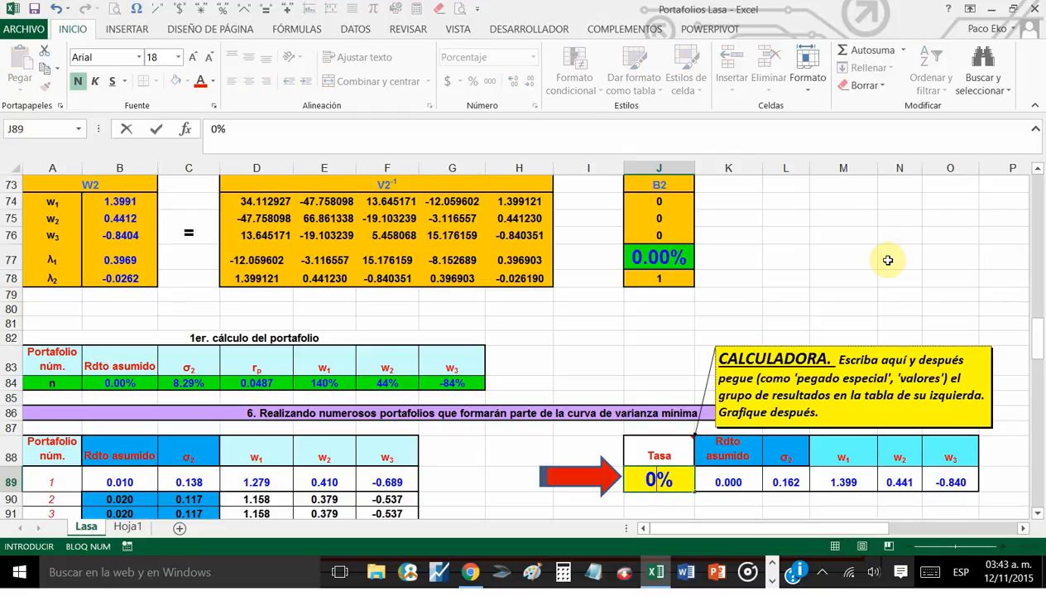
pyautogui.press('Return')
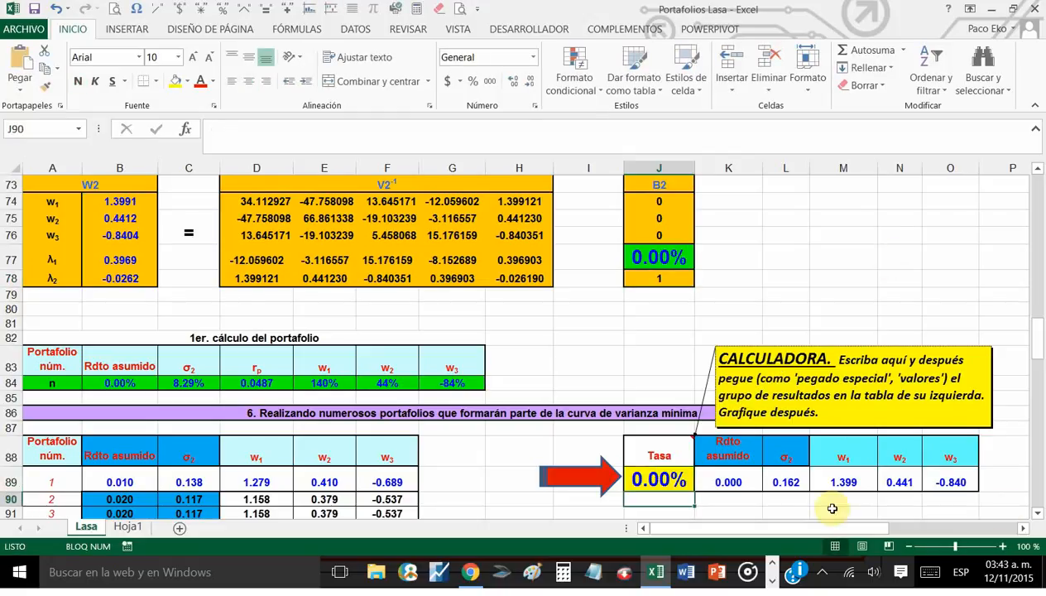
# Check the W2 weights in B74:B76, the calculator's Tasa and σ2 cells, and the return scenario weights in K99:M99.
pyautogui.moveTo(122, 201); pyautogui.dragTo(125, 237)
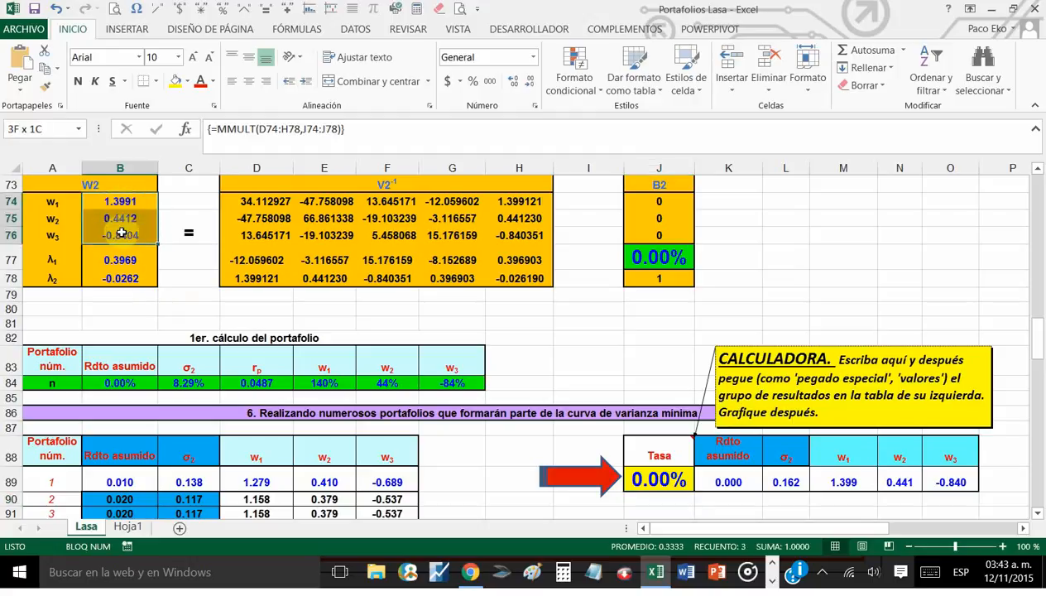
pyautogui.click(678, 480)
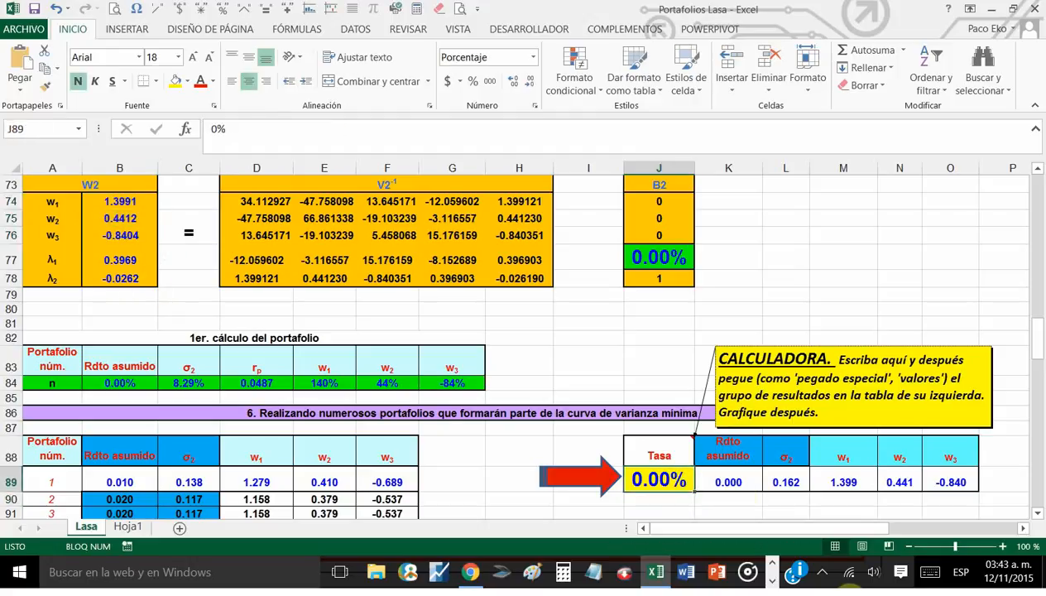
pyautogui.click(769, 514)
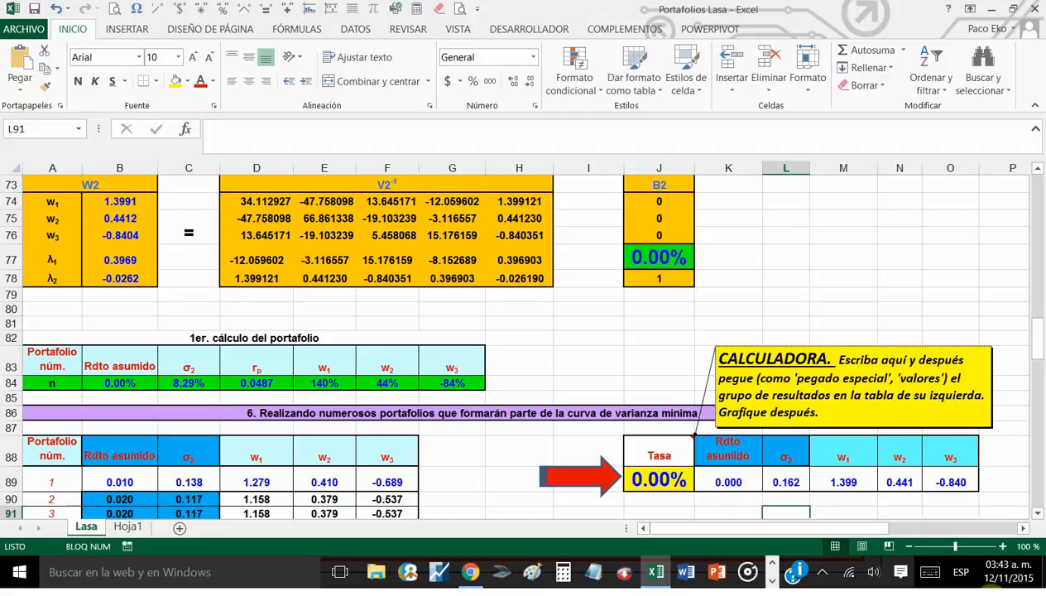
pyautogui.click(788, 482)
pyautogui.scroll(-4, 890, 484)
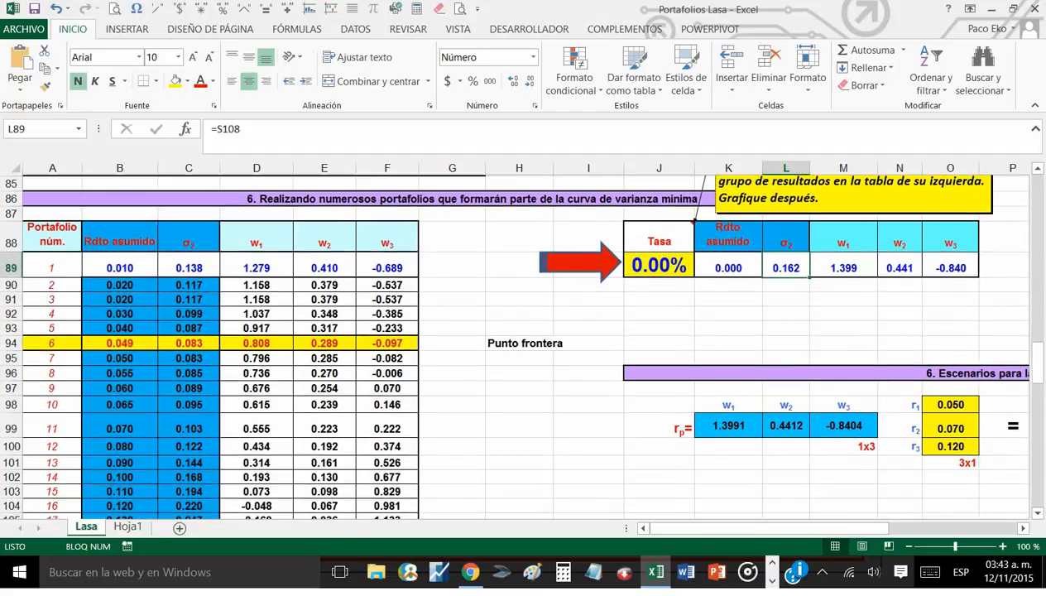
pyautogui.scroll(1, 853, 364)
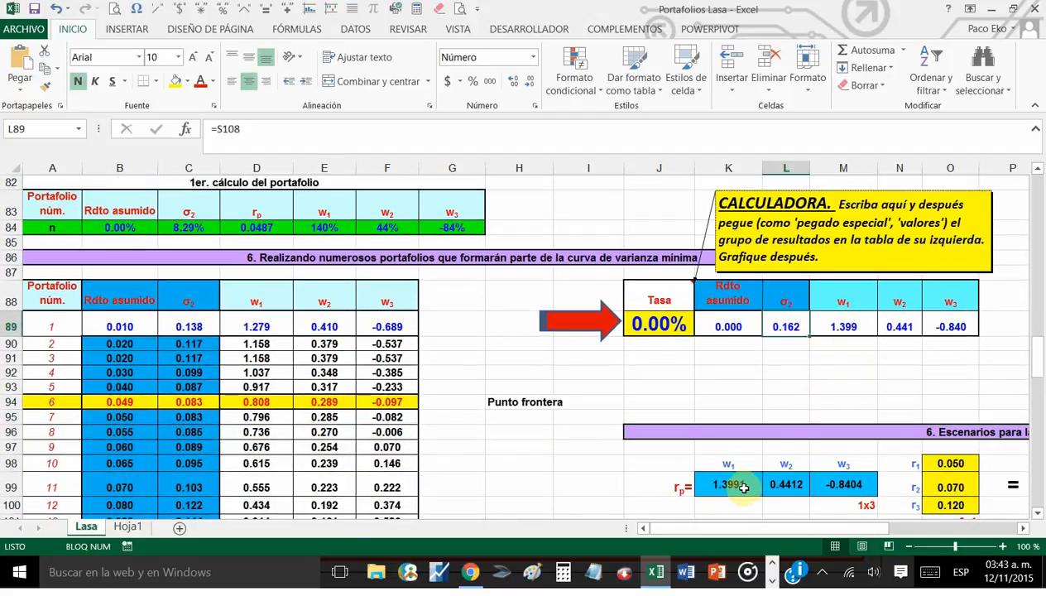
pyautogui.moveTo(744, 488); pyautogui.dragTo(853, 485)
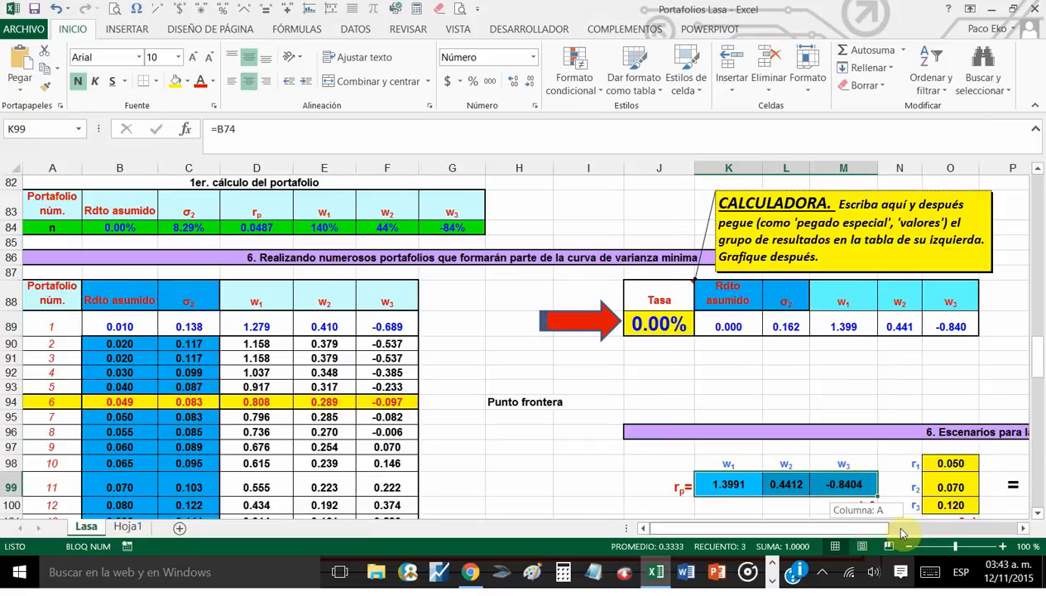
pyautogui.moveTo(902, 533); pyautogui.dragTo(906, 532)
pyautogui.scroll(-2, 887, 383)
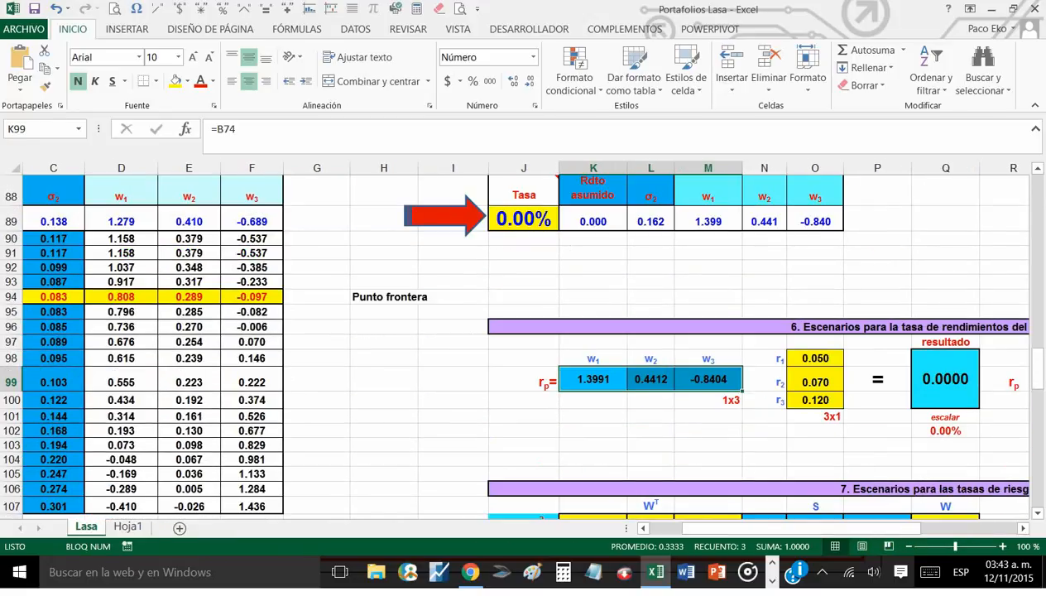
pyautogui.scroll(2, 514, 335)
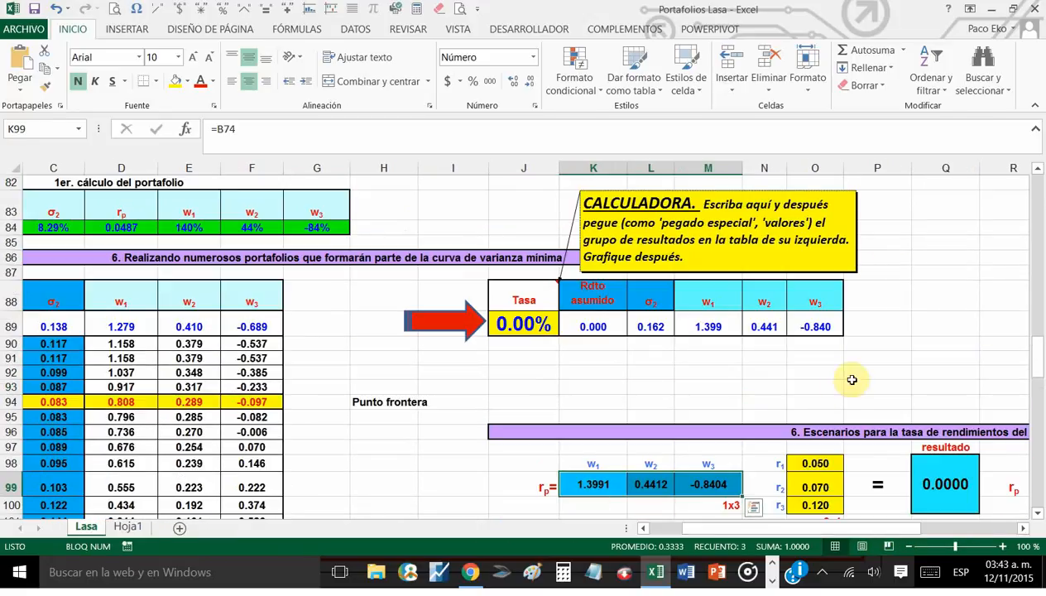
pyautogui.scroll(-2, 851, 379)
# Link the return scenario weights w1, w2 and w3 in K99:M99 to the calculator with =M89, =N89 and =O89.
pyautogui.moveTo(594, 380)
pyautogui.mouseDown()
pyautogui.moveTo(698, 382)
pyautogui.moveTo(593, 380)
pyautogui.mouseUp()
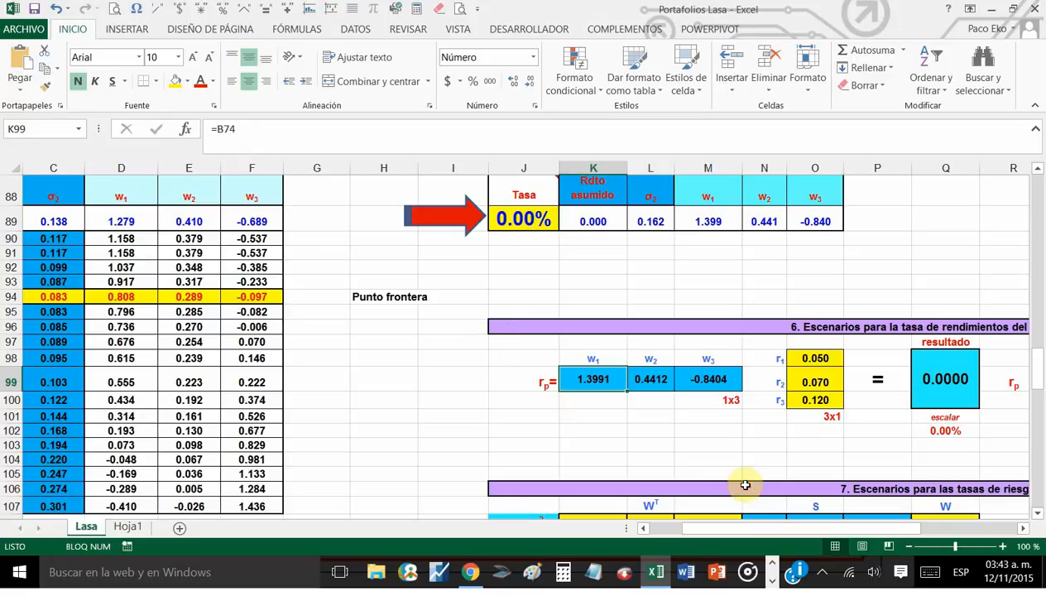
pyautogui.write('=')
pyautogui.click(707, 222)
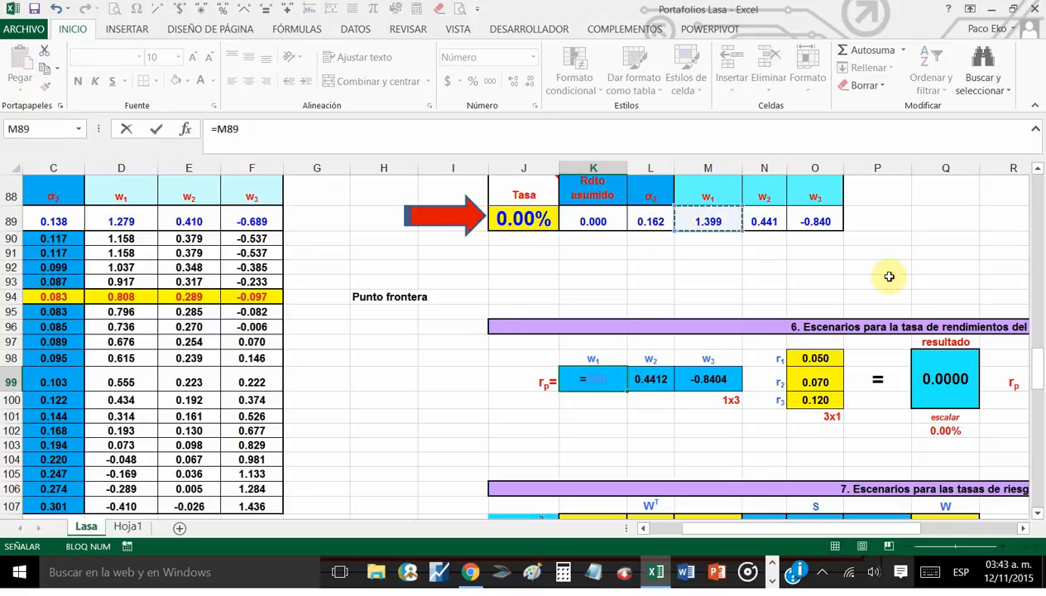
pyautogui.press('Return')
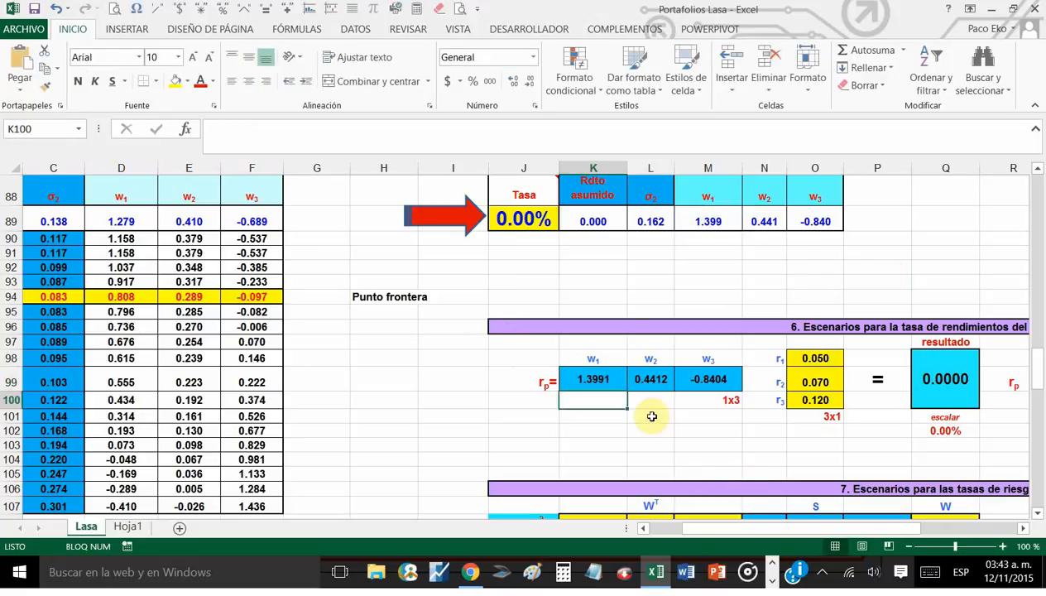
pyautogui.click(650, 379)
pyautogui.write('=')
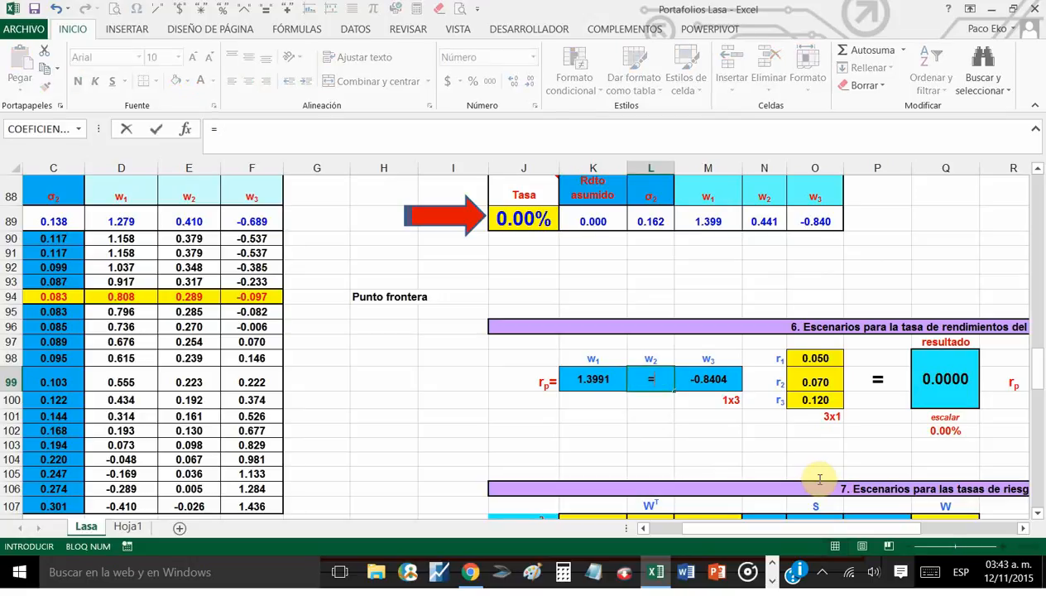
pyautogui.click(749, 222)
pyautogui.press('Return')
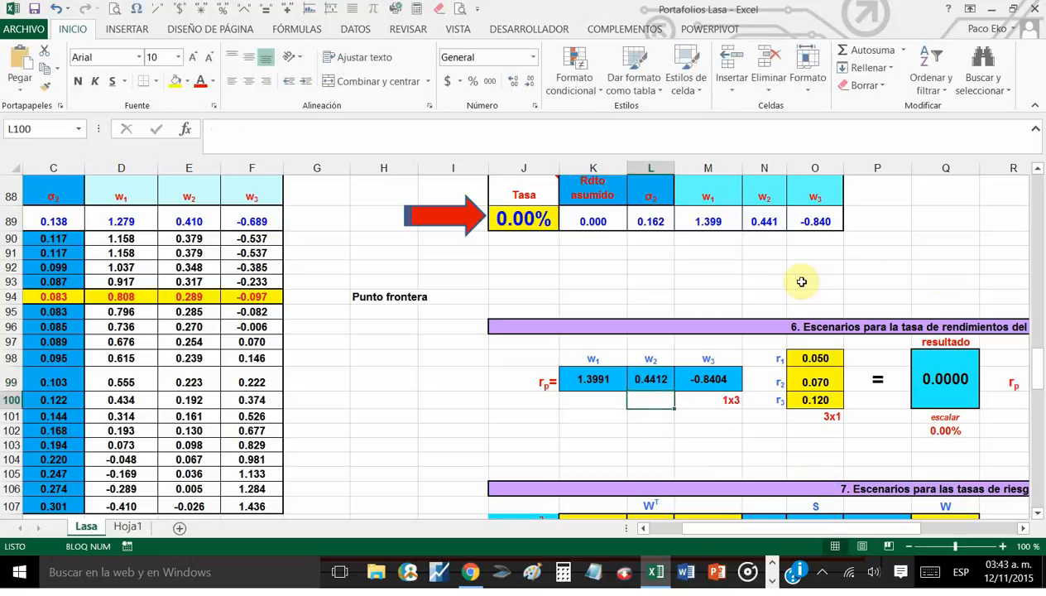
pyautogui.click(708, 377)
pyautogui.write('=')
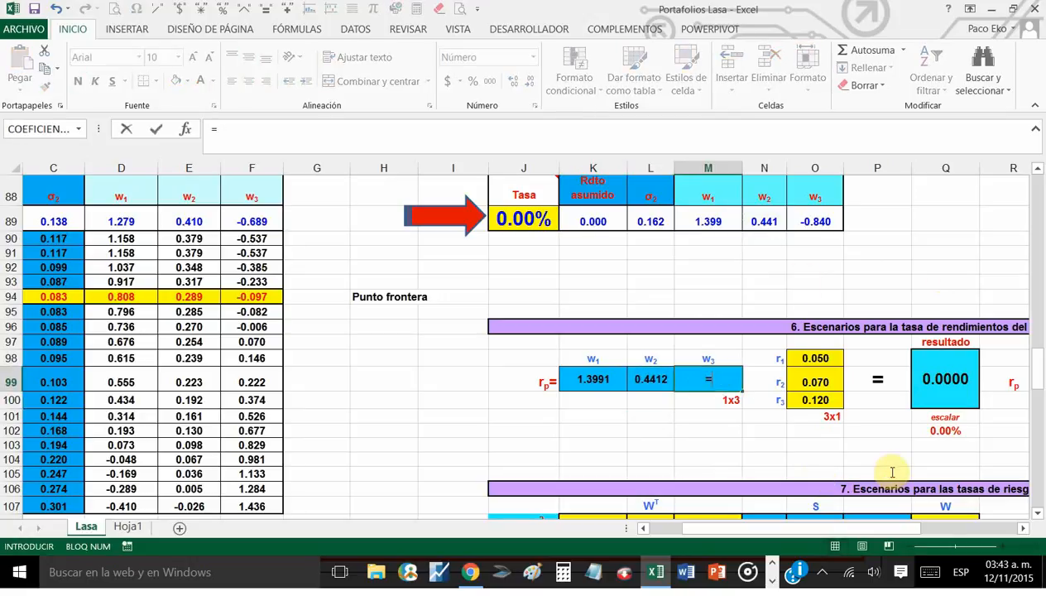
pyautogui.click(815, 221)
pyautogui.press('Return')
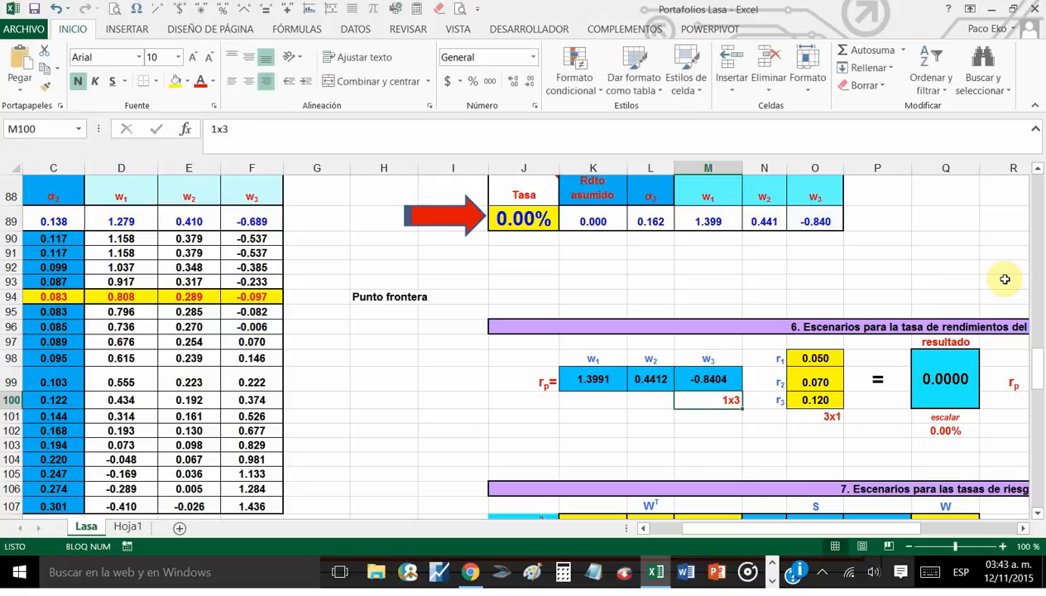
# Check the returns in O98:O100, the MMULT formula of the result in Q98, and the calculator's Rdto asumido formula in K89.
pyautogui.moveTo(815, 358); pyautogui.dragTo(817, 396)
pyautogui.click(944, 379)
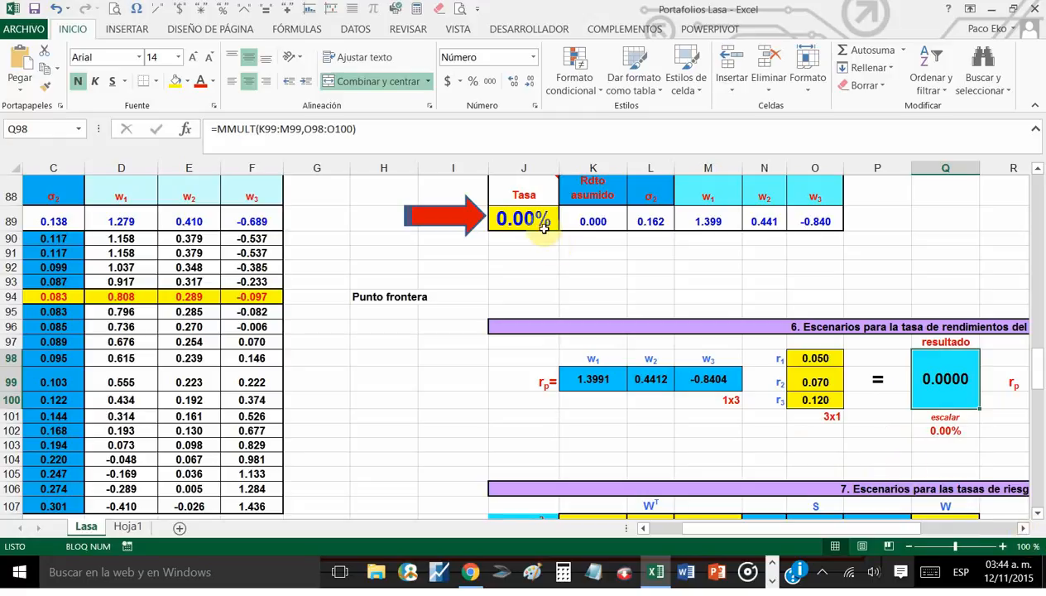
pyautogui.click(517, 220)
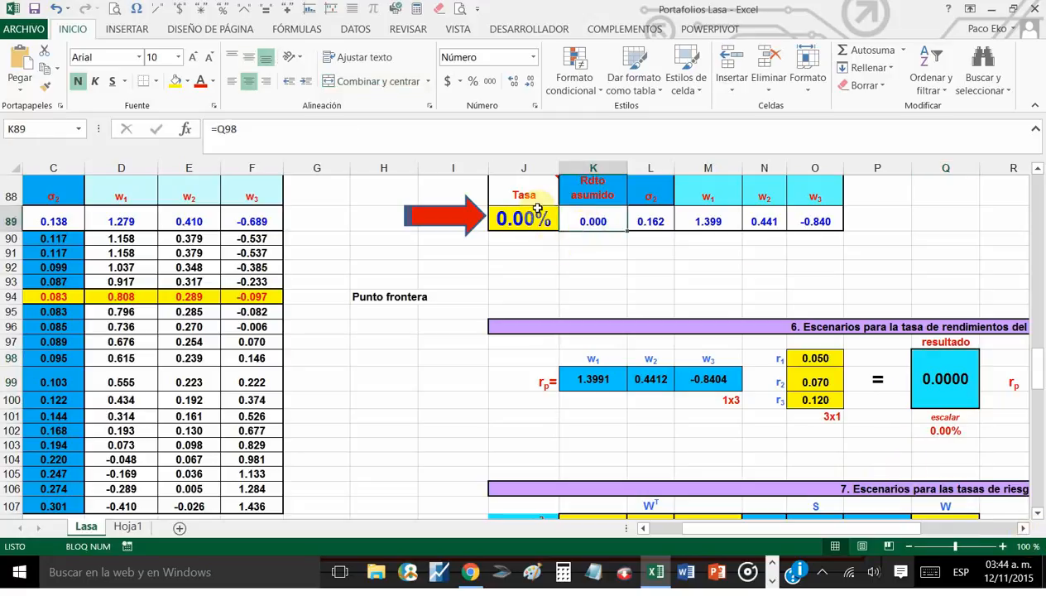
pyautogui.press('Return')
pyautogui.click(596, 221)
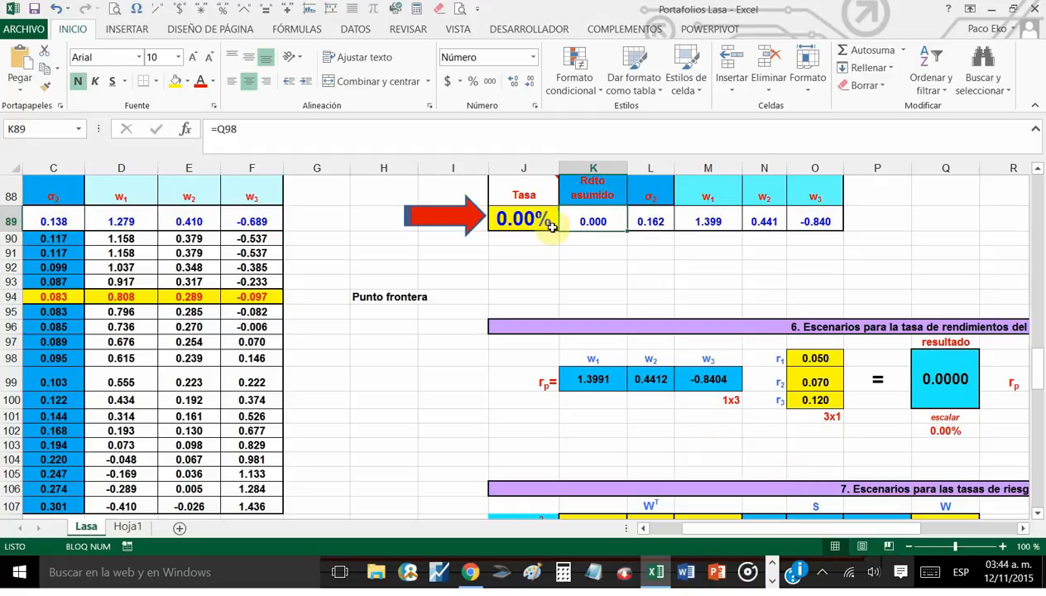
pyautogui.moveTo(911, 532)
pyautogui.mouseDown()
pyautogui.moveTo(940, 535)
pyautogui.moveTo(894, 542)
pyautogui.mouseUp()
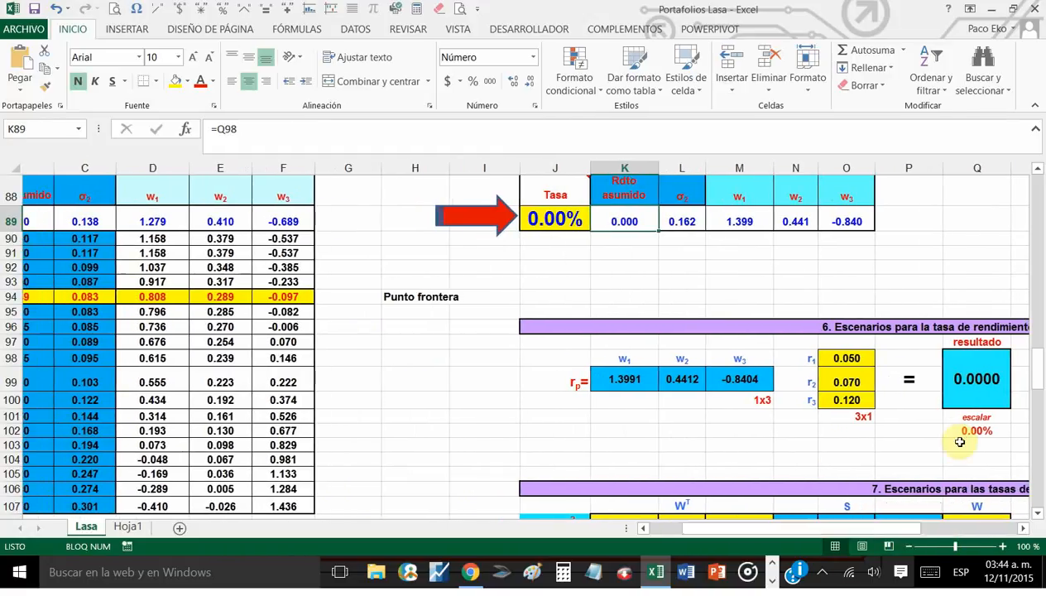
pyautogui.click(945, 381)
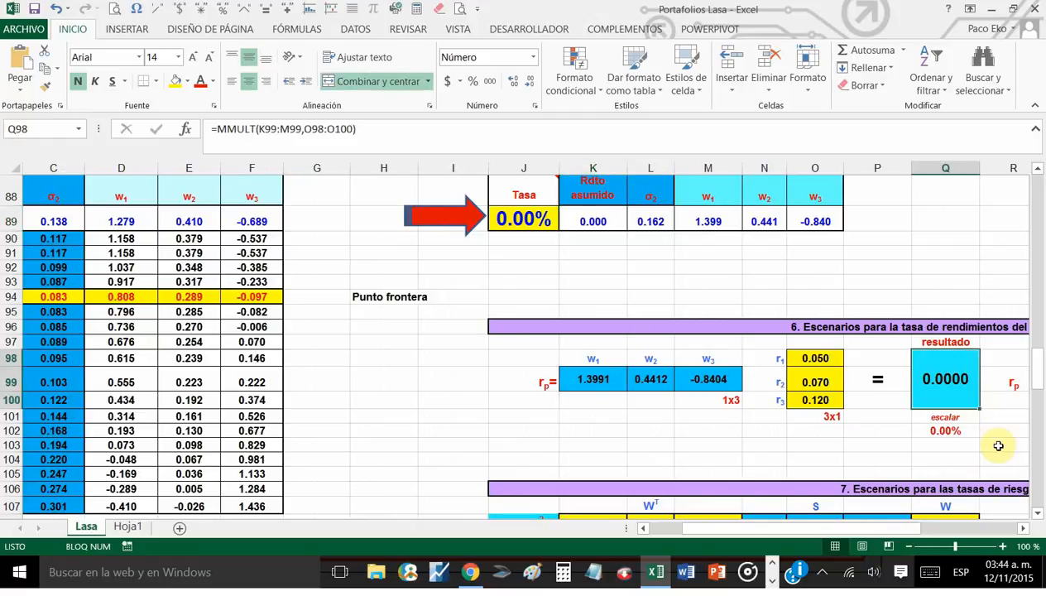
pyautogui.click(999, 444)
pyautogui.click(969, 383)
# Review the calculator row J89:O89 against the portfolio table columns and select the Tasa cell J89.
pyautogui.moveTo(909, 517); pyautogui.dragTo(861, 539)
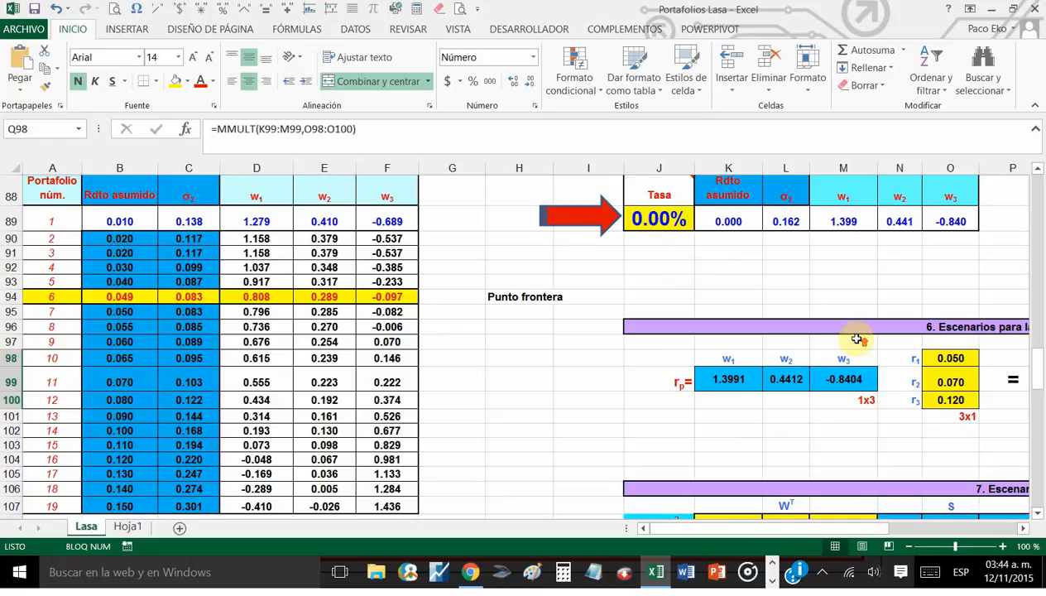
pyautogui.scroll(1, 691, 303)
pyautogui.moveTo(662, 263); pyautogui.dragTo(952, 266)
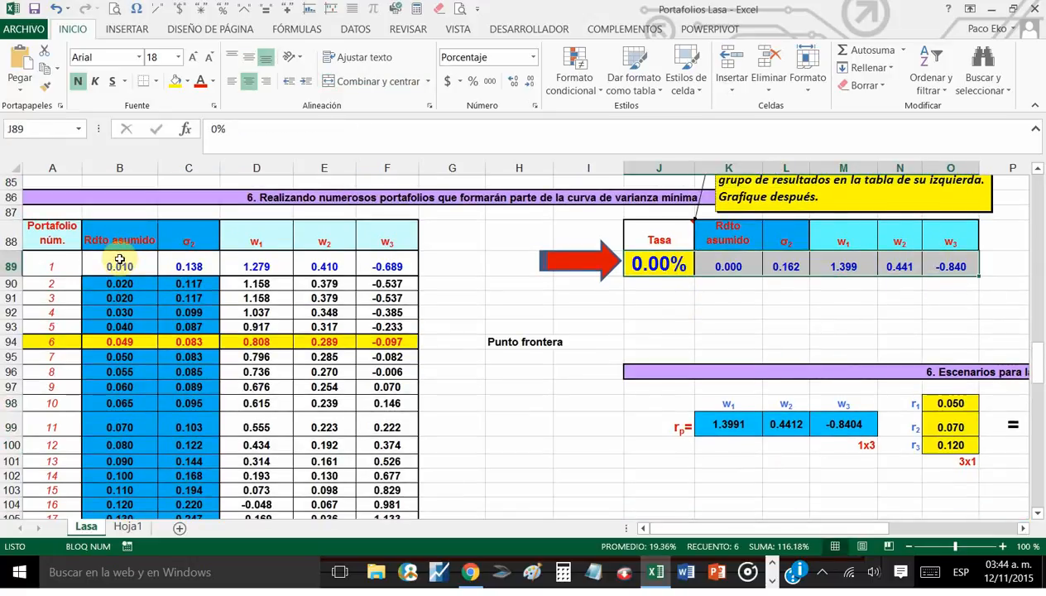
pyautogui.click(452, 298)
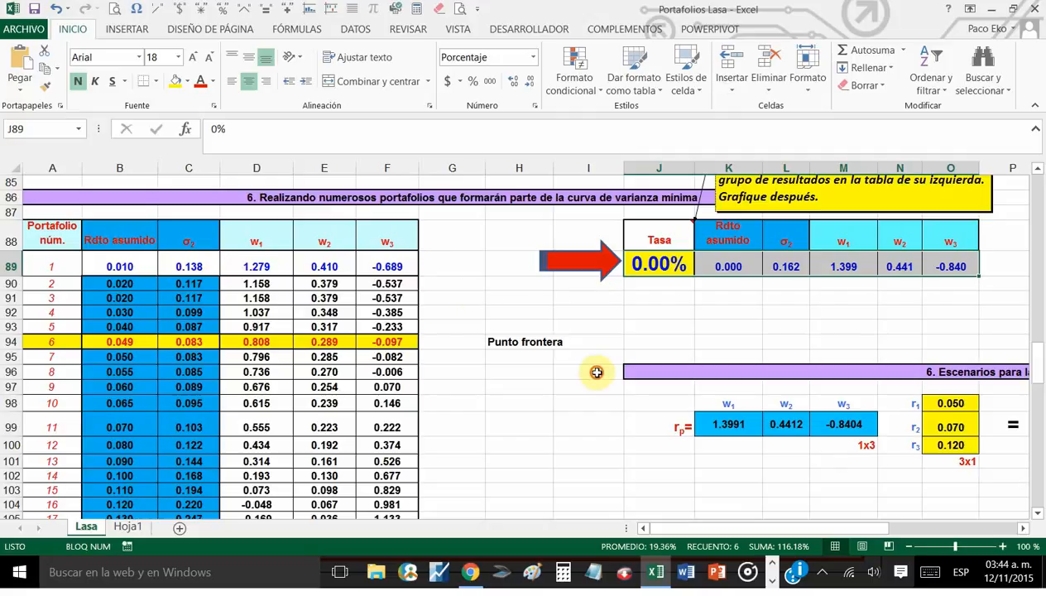
pyautogui.click(632, 254)
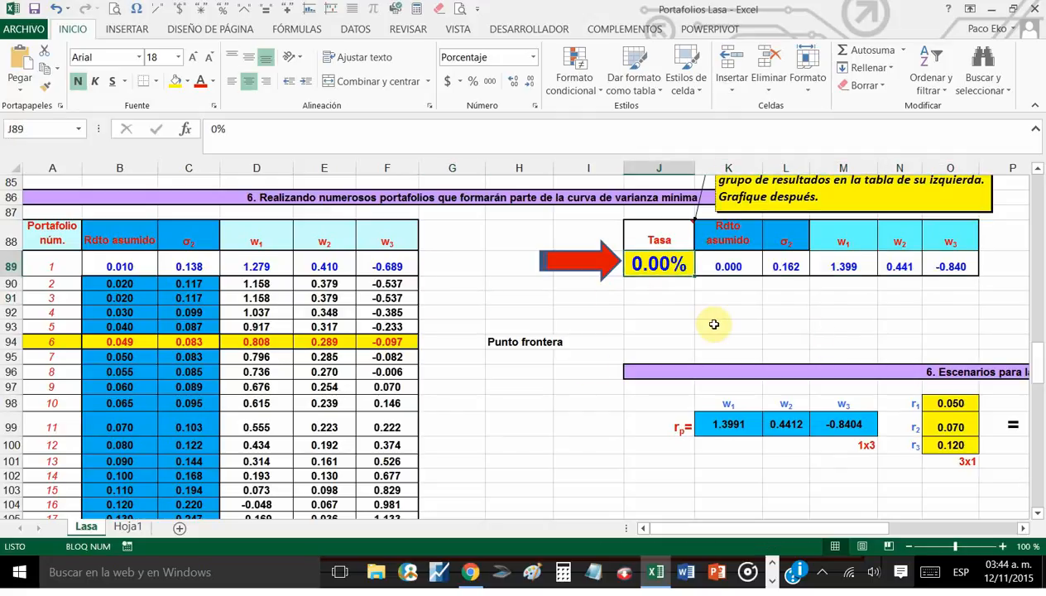
# Set the calculator's Tasa in J89 to 1% and check the W2 weights plus the return and risk scenario results.
pyautogui.write('1')
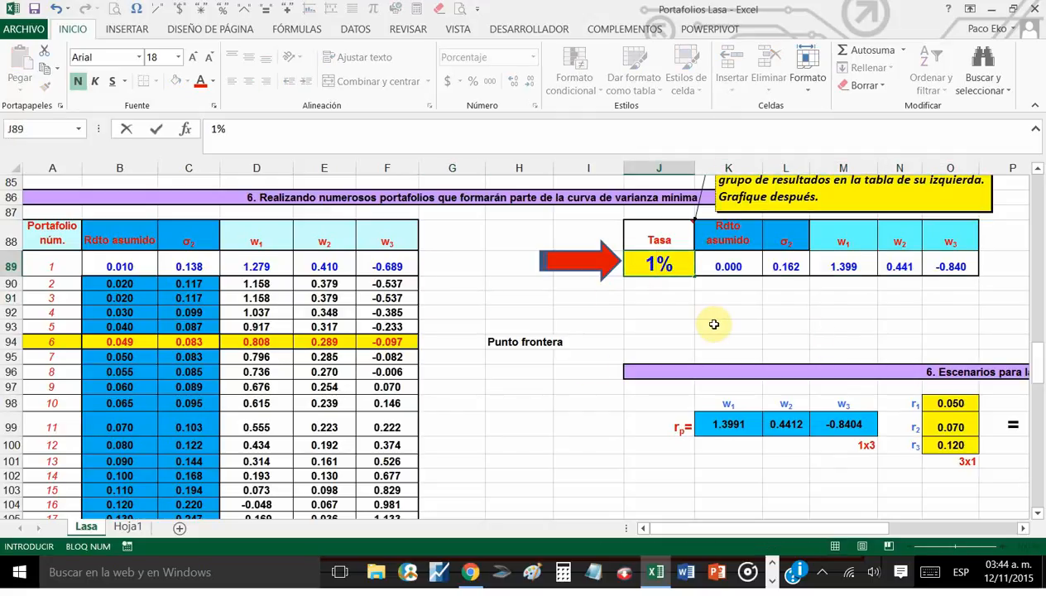
pyautogui.press('Return')
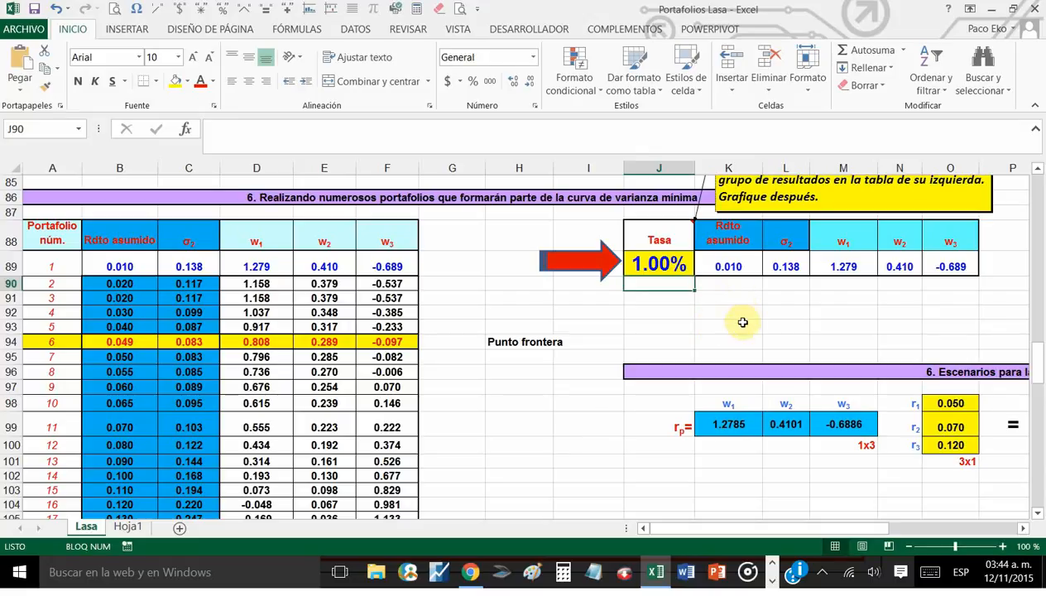
pyautogui.scroll(4, 929, 334)
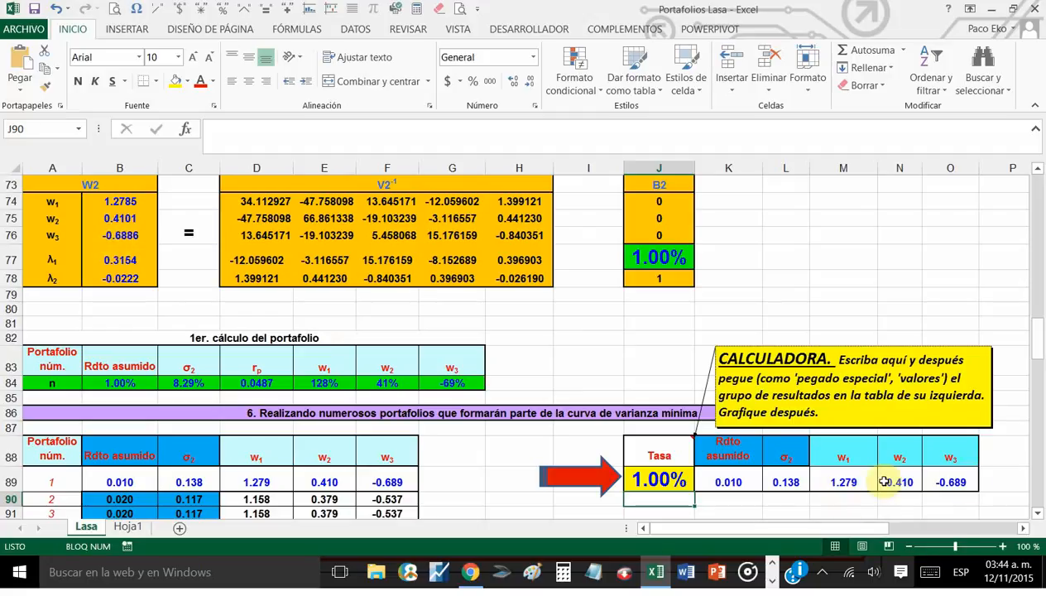
pyautogui.scroll(-2, 929, 439)
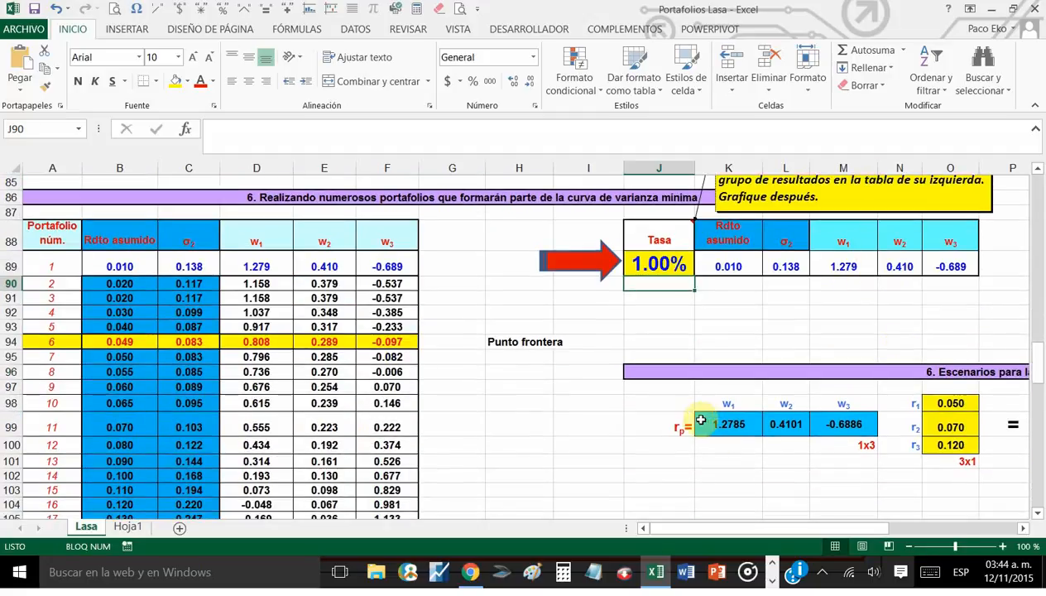
pyautogui.click(1023, 528)
pyautogui.click(1023, 528)
pyautogui.click(1023, 528)
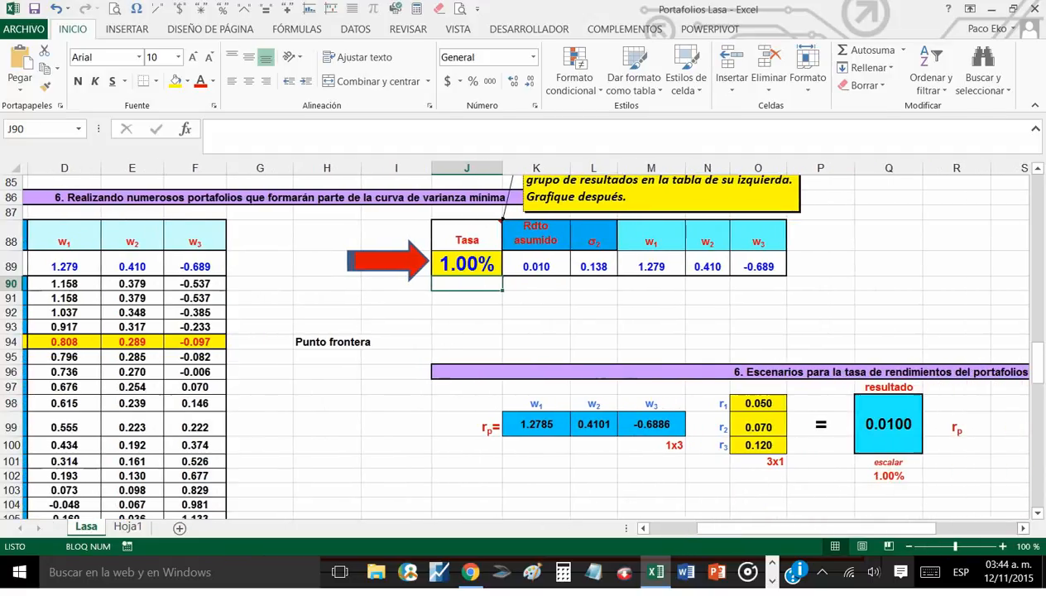
pyautogui.click(1023, 528)
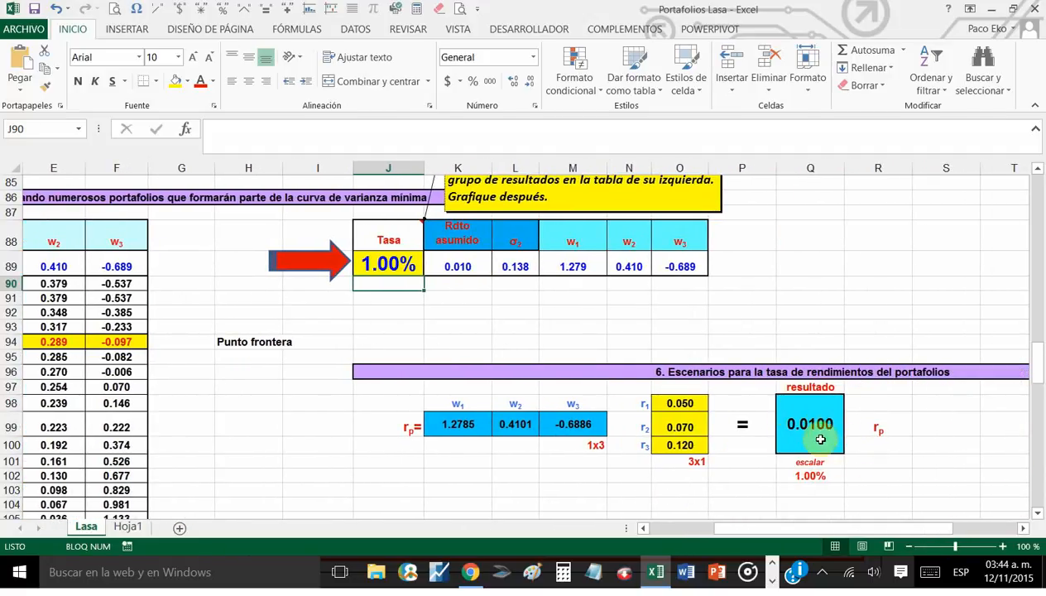
pyautogui.scroll(-3, 828, 410)
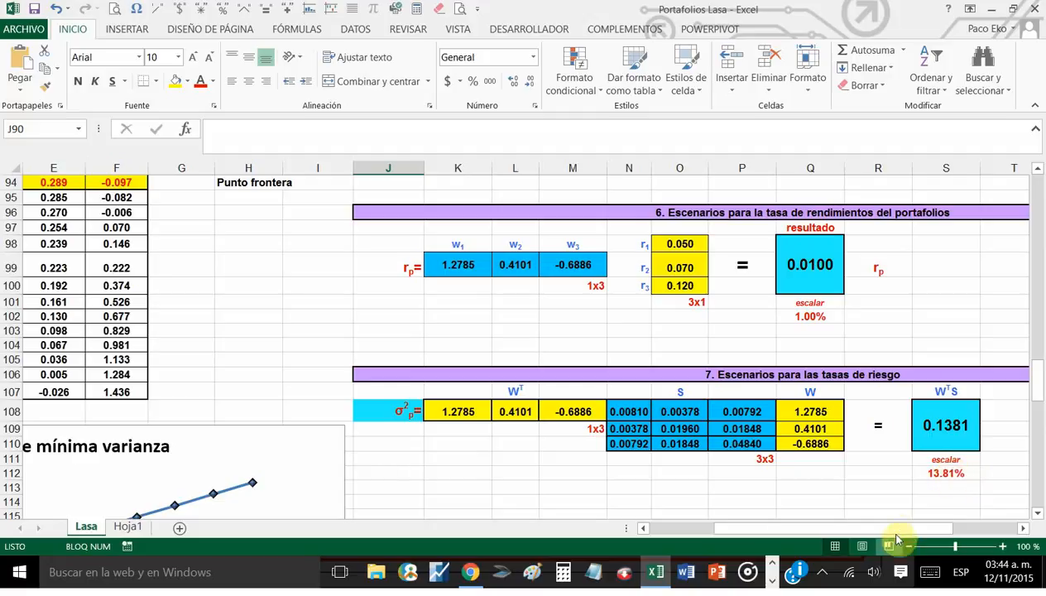
# Link the calculator's Rdto asumido cell K89 to the return scenario result with =Q98.
pyautogui.moveTo(893, 530); pyautogui.dragTo(795, 537)
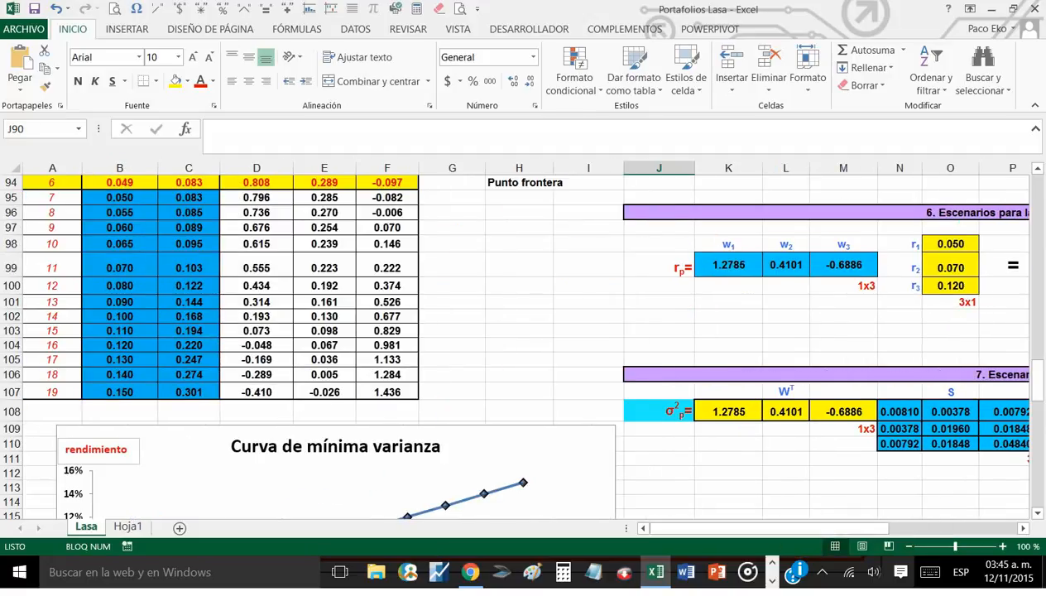
pyautogui.scroll(4, 515, 343)
pyautogui.click(755, 330)
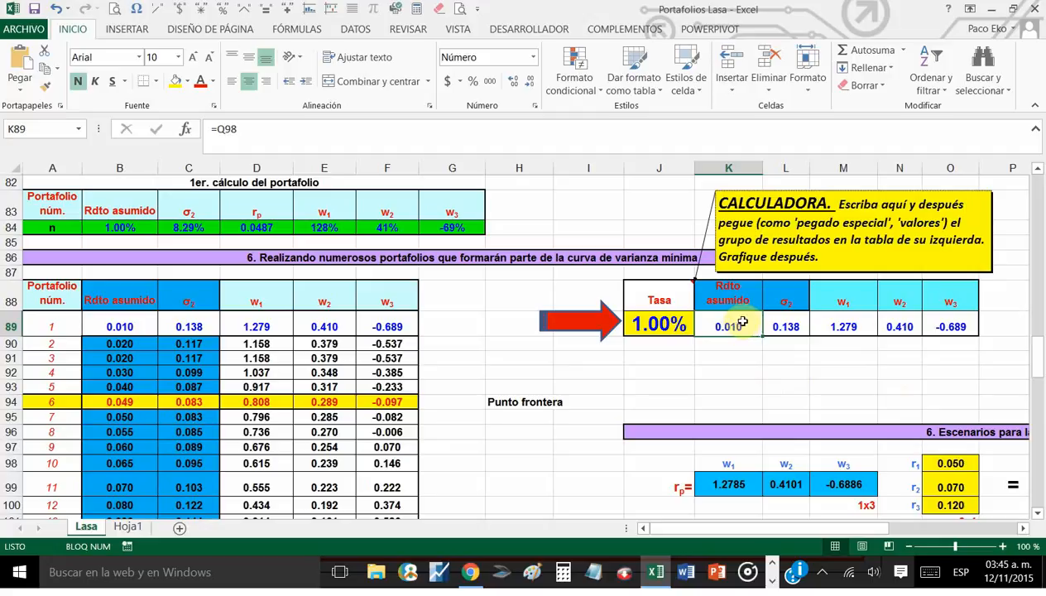
pyautogui.scroll(-2, 836, 363)
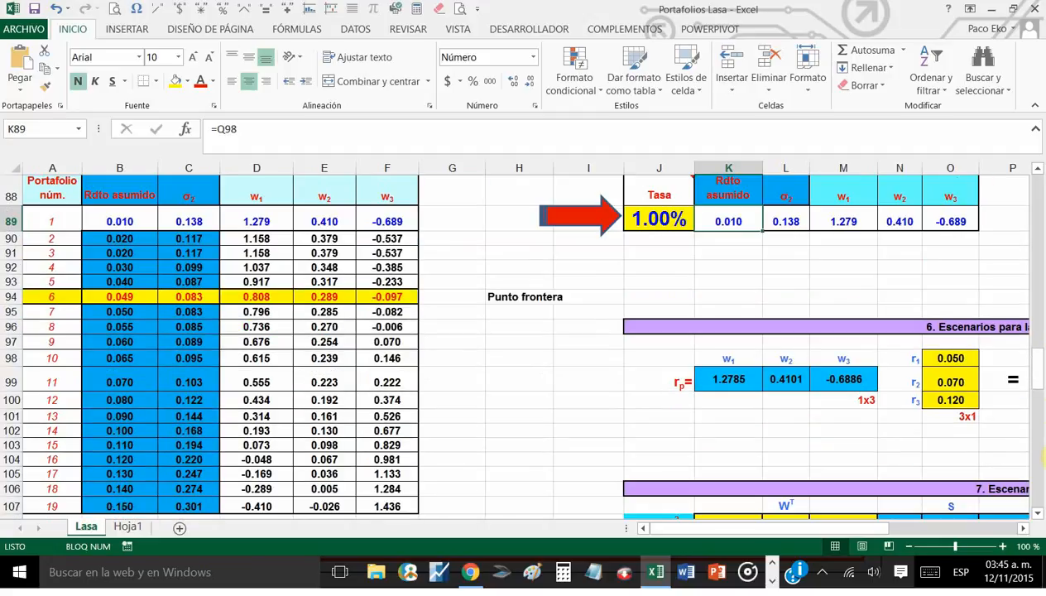
pyautogui.click(1023, 529)
pyautogui.click(1023, 529)
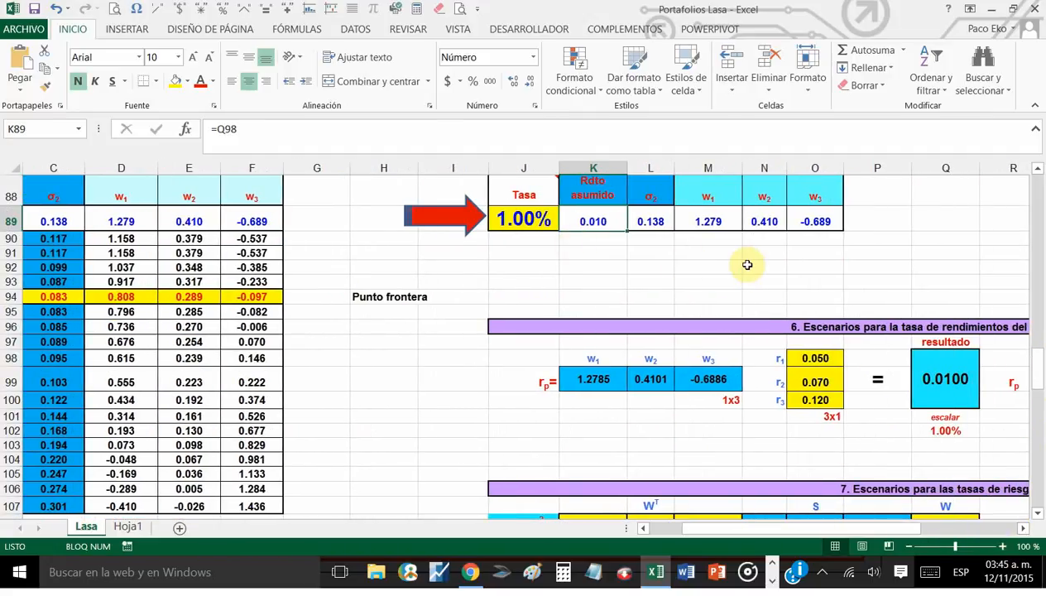
pyautogui.write('=')
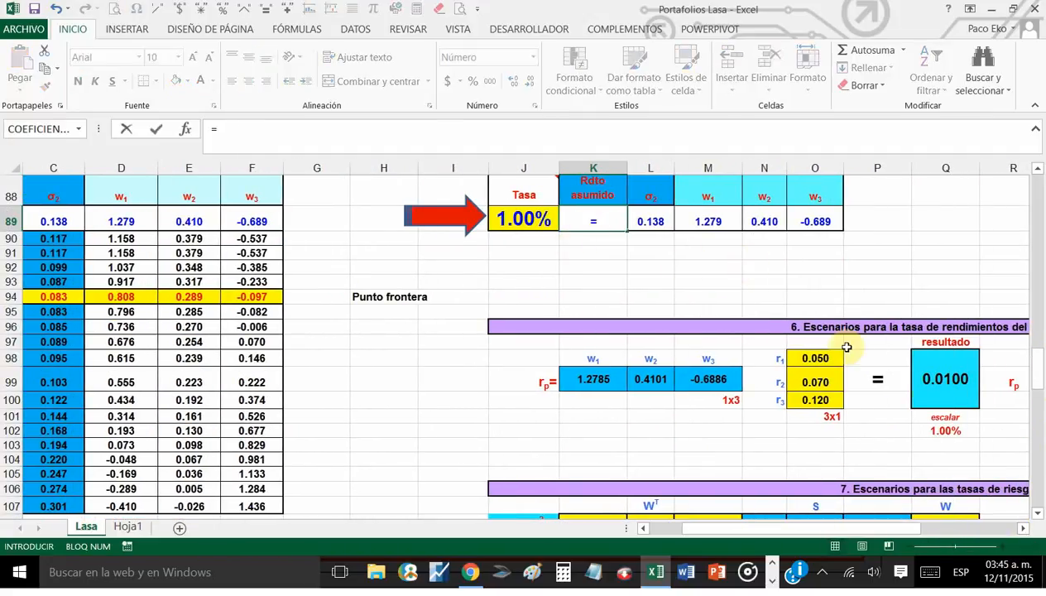
pyautogui.click(927, 385)
pyautogui.press('Return')
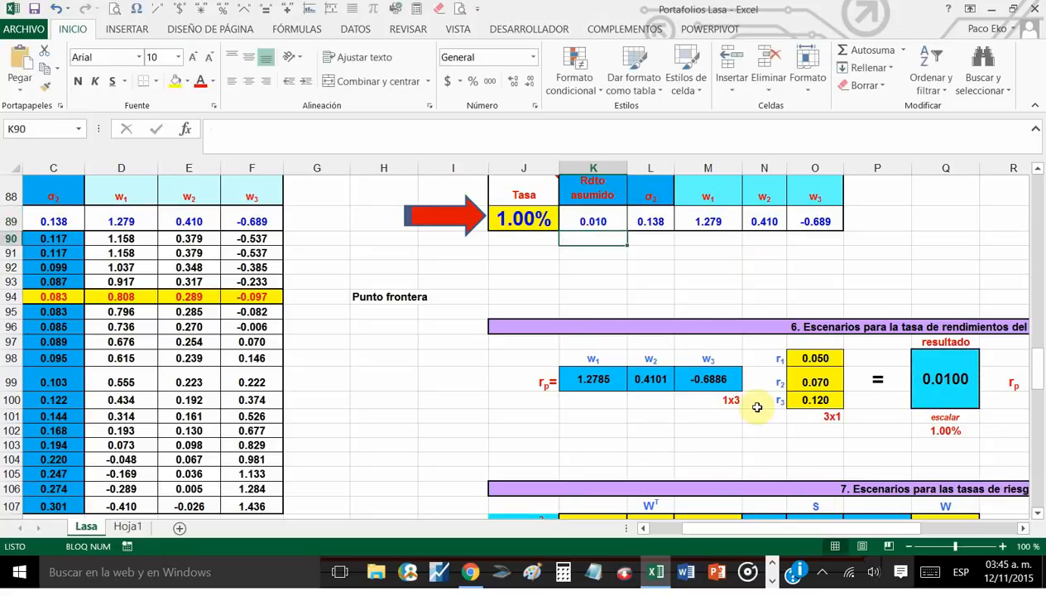
# Link the calculator's σ2 cell L89 to the risk scenario result in S108.
pyautogui.click(650, 221)
pyautogui.write('=')
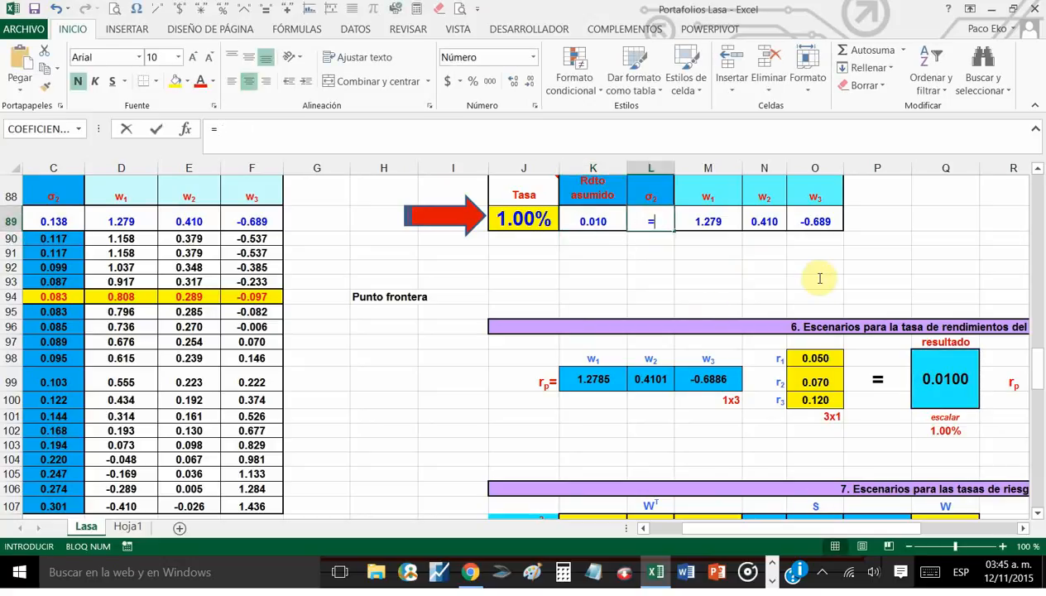
pyautogui.scroll(-3, 908, 369)
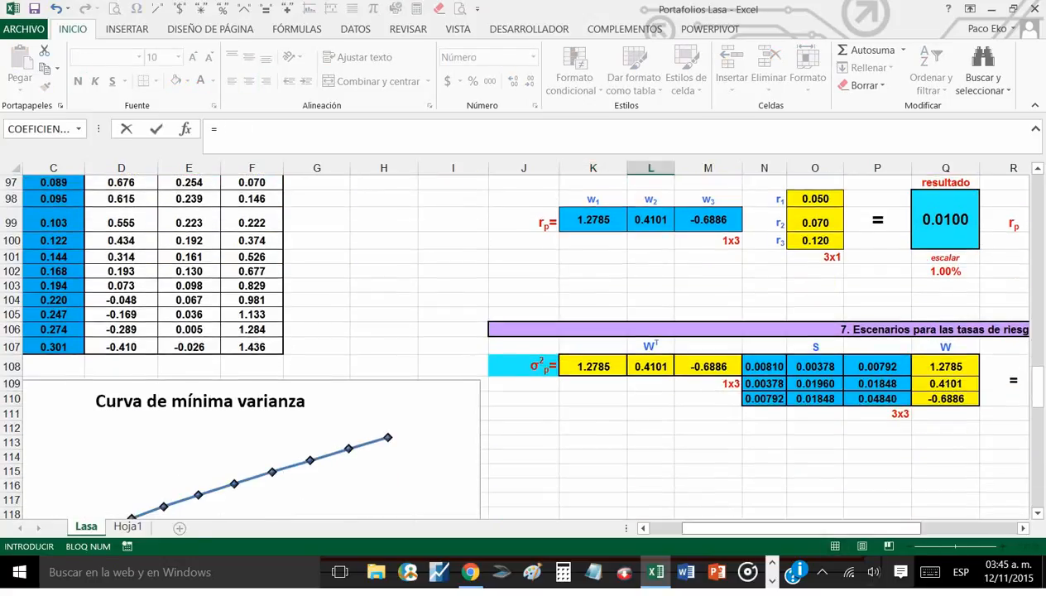
pyautogui.hscroll(2, 946, 475)
pyautogui.click(946, 379)
pyautogui.press('Return')
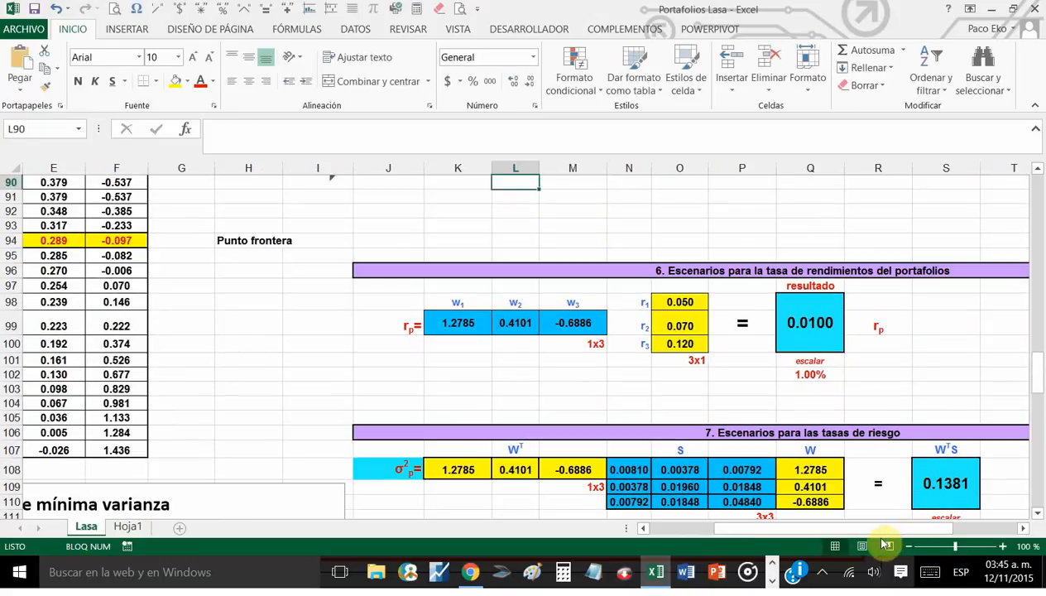
# Set the calculator's Tasa in J89 to 5%.
pyautogui.hscroll(-3, 834, 532)
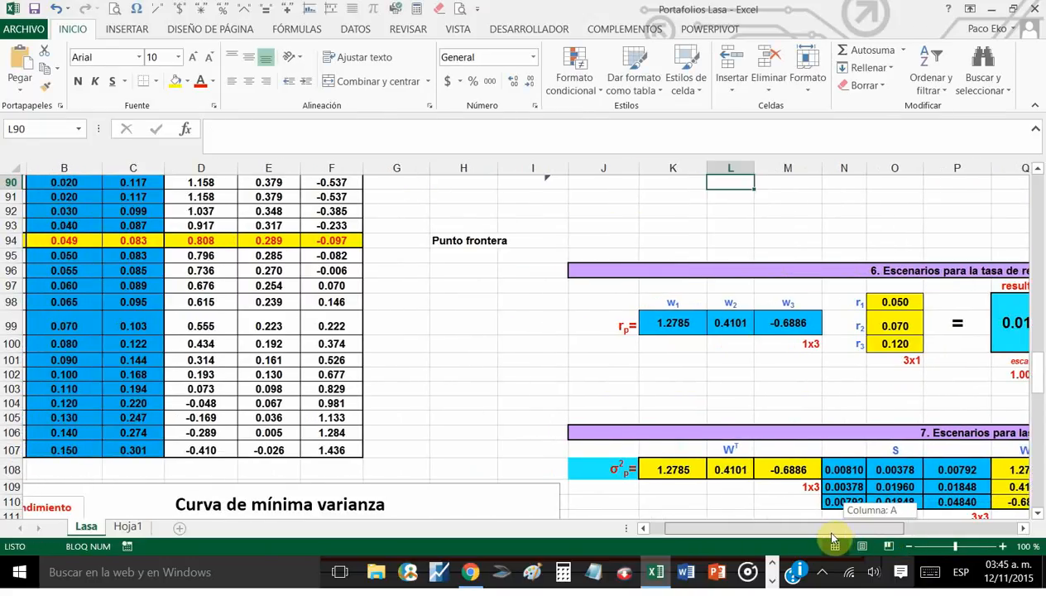
pyautogui.scroll(4, 630, 472)
pyautogui.click(613, 446)
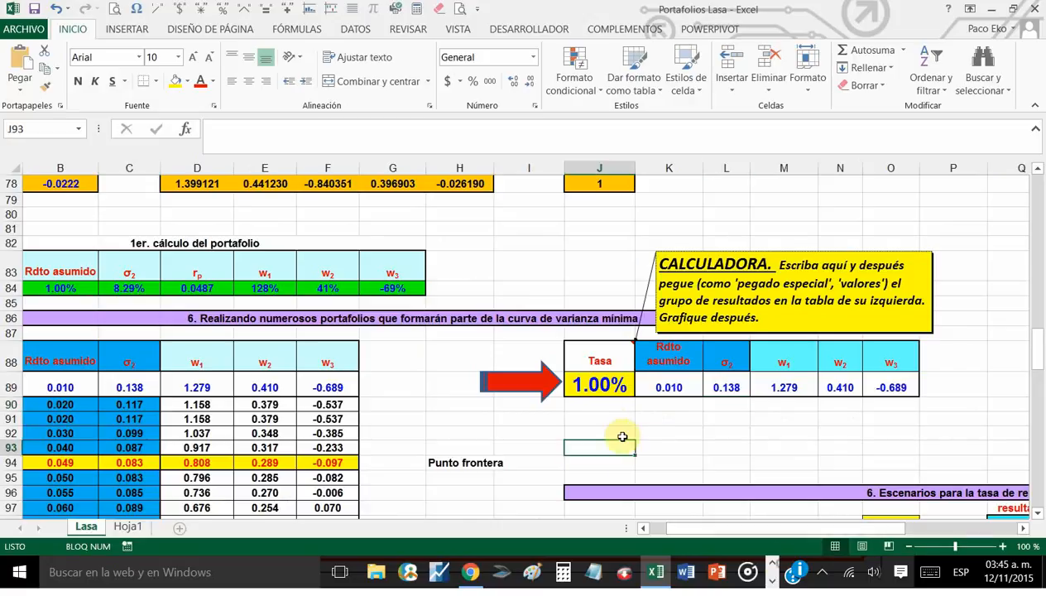
pyautogui.press('Up')
pyautogui.press('Up')
pyautogui.press('Up')
pyautogui.press('Up')
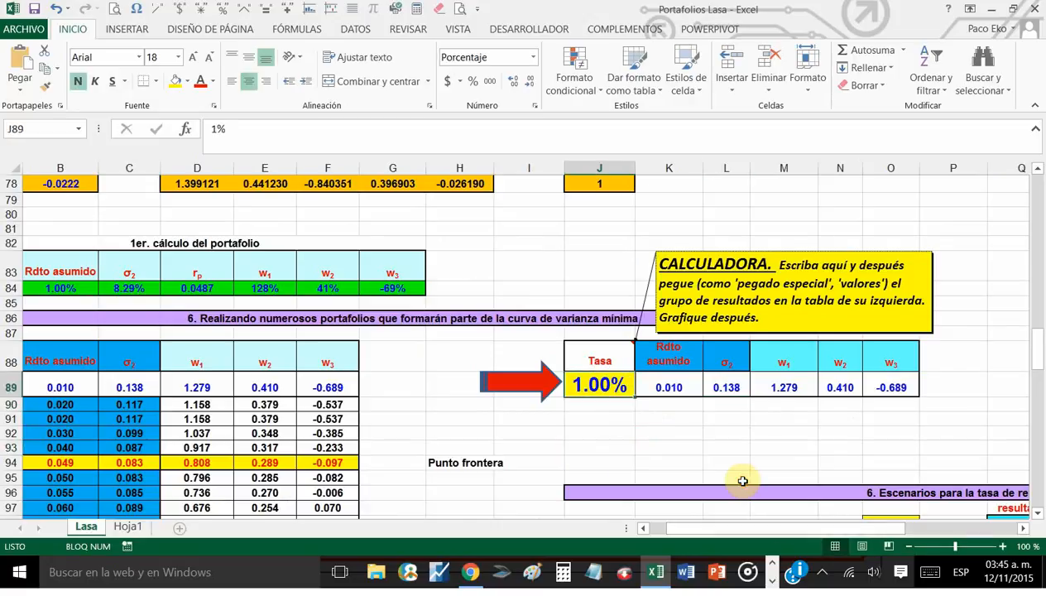
pyautogui.write('5')
pyautogui.press('Return')
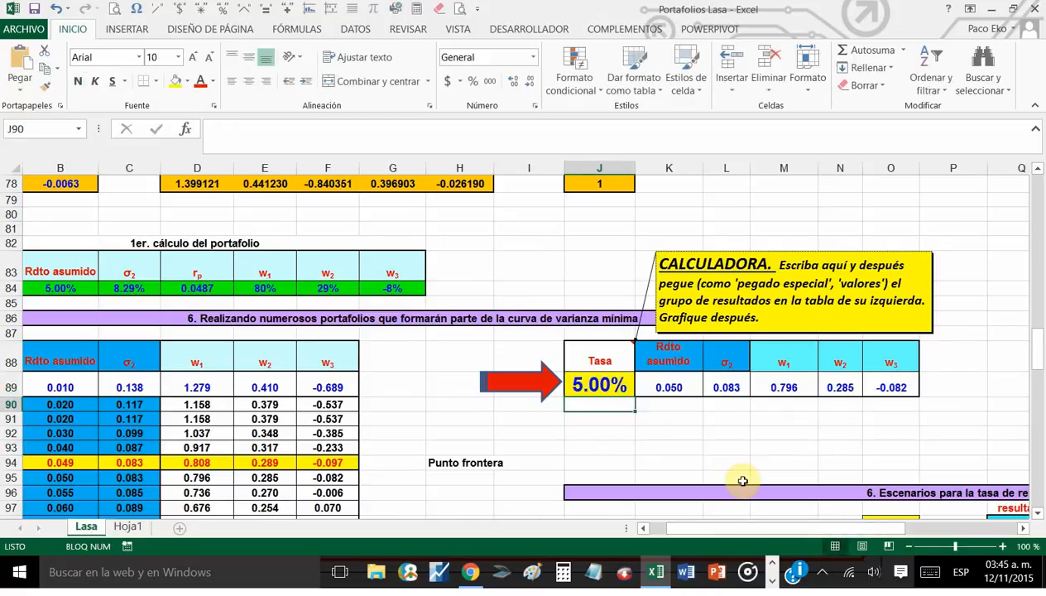
pyautogui.moveTo(809, 532); pyautogui.dragTo(784, 556)
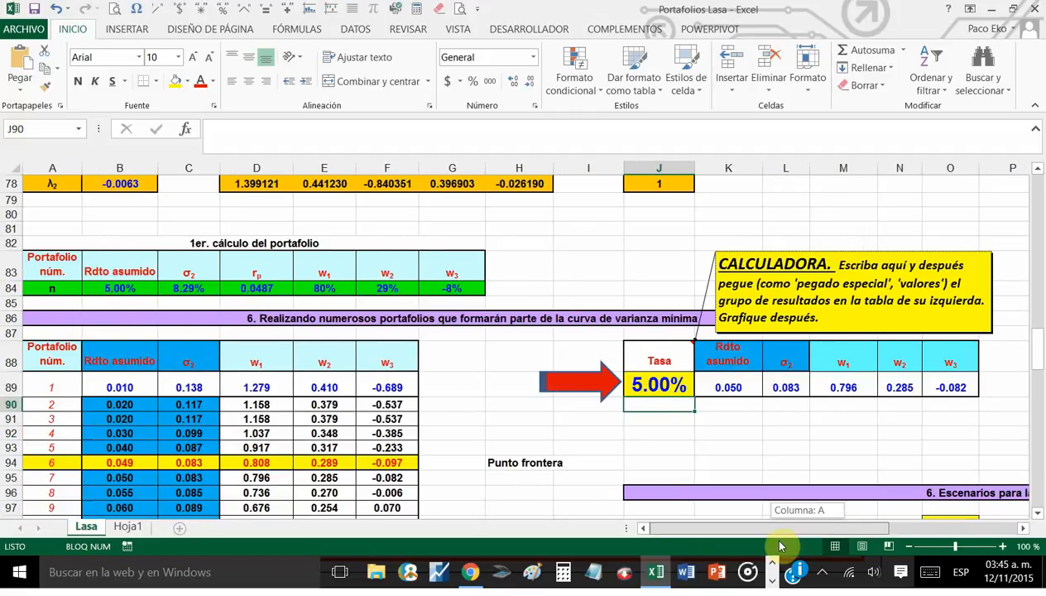
# Select the calculator results K89:O89 and compare the portfolio 6 row with the portfolio return result in section 3.
pyautogui.moveTo(728, 388); pyautogui.dragTo(931, 381)
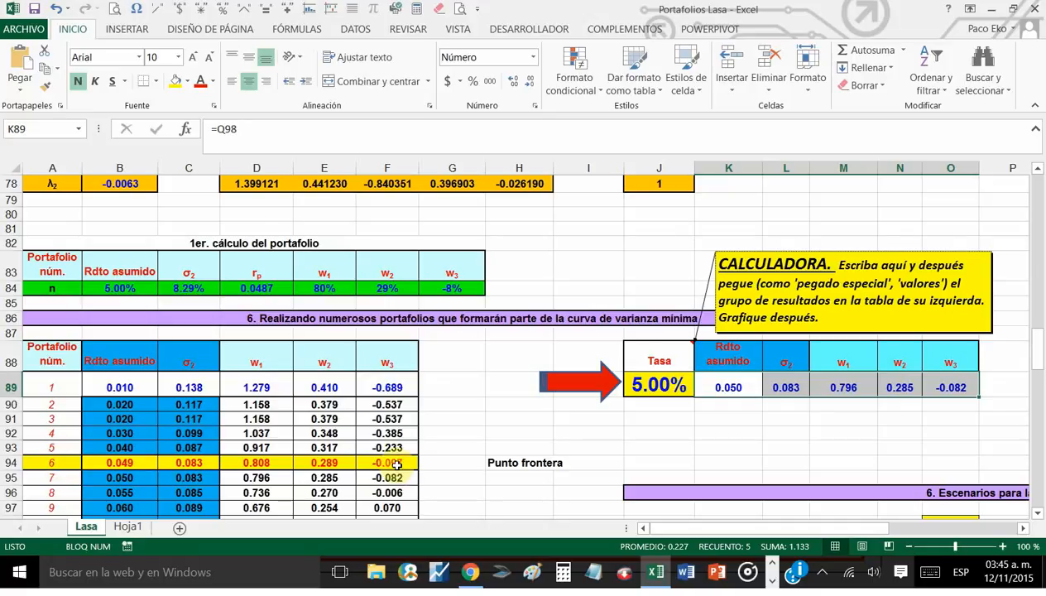
pyautogui.scroll(12, 396, 466)
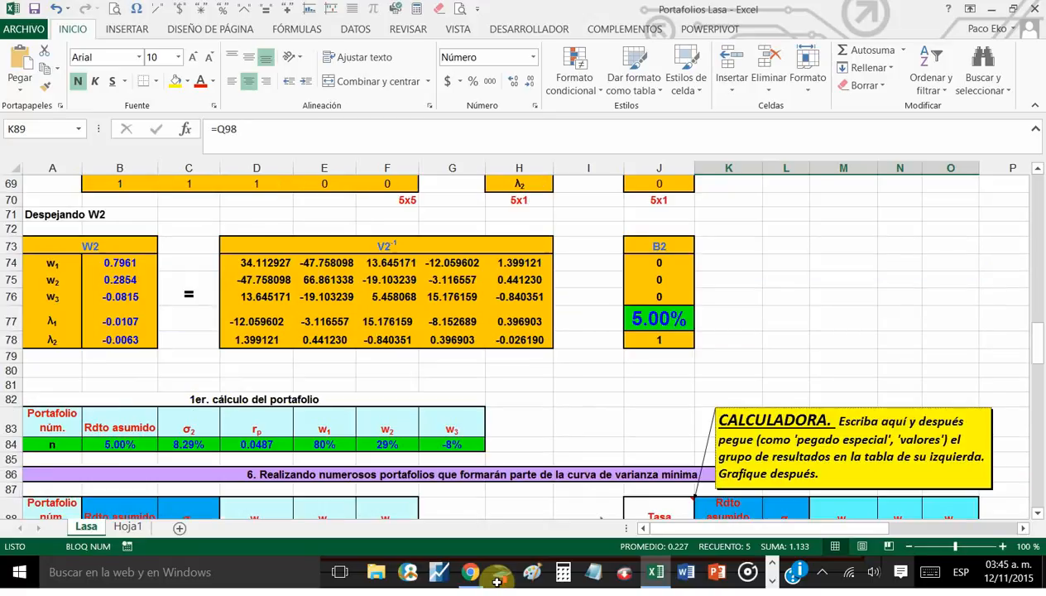
pyautogui.scroll(2, 729, 292)
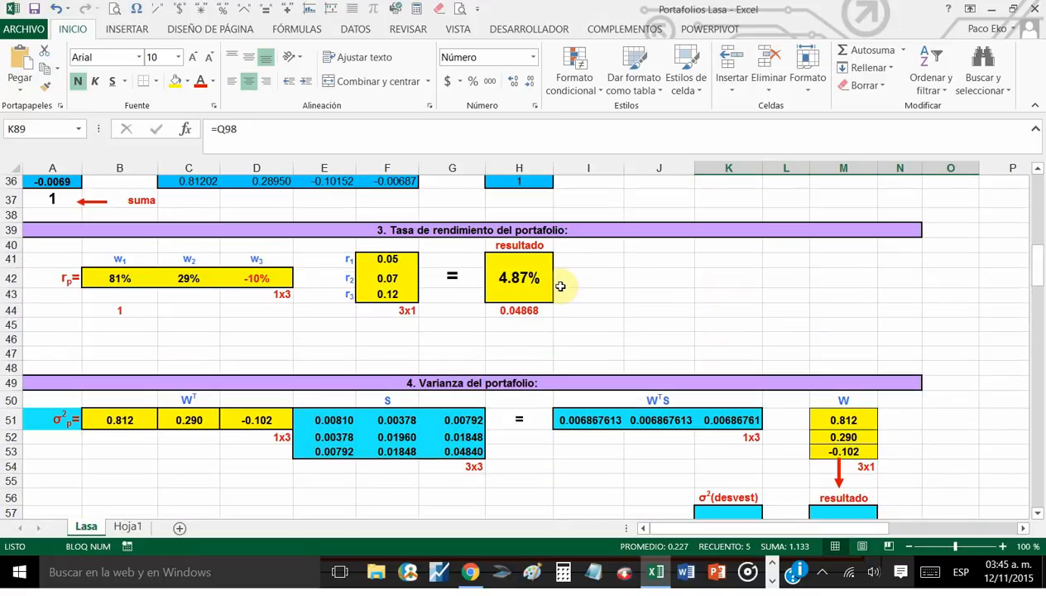
pyautogui.scroll(-6, 662, 331)
pyautogui.scroll(-10, 753, 381)
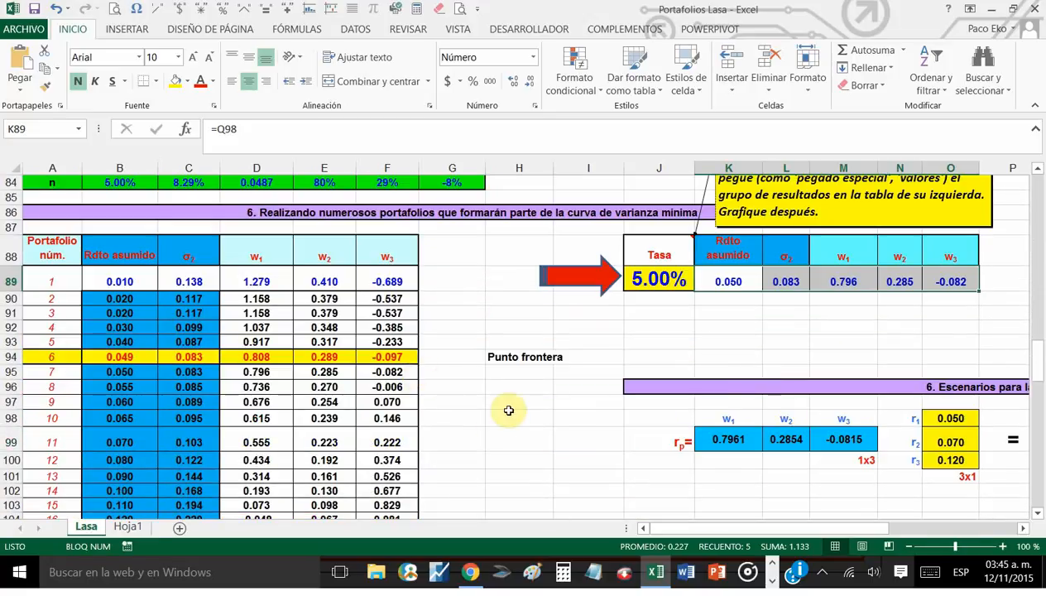
# Move the "Punto frontera" label from H94 to G94, beside portfolio 6, and color its text red.
pyautogui.click(505, 358)
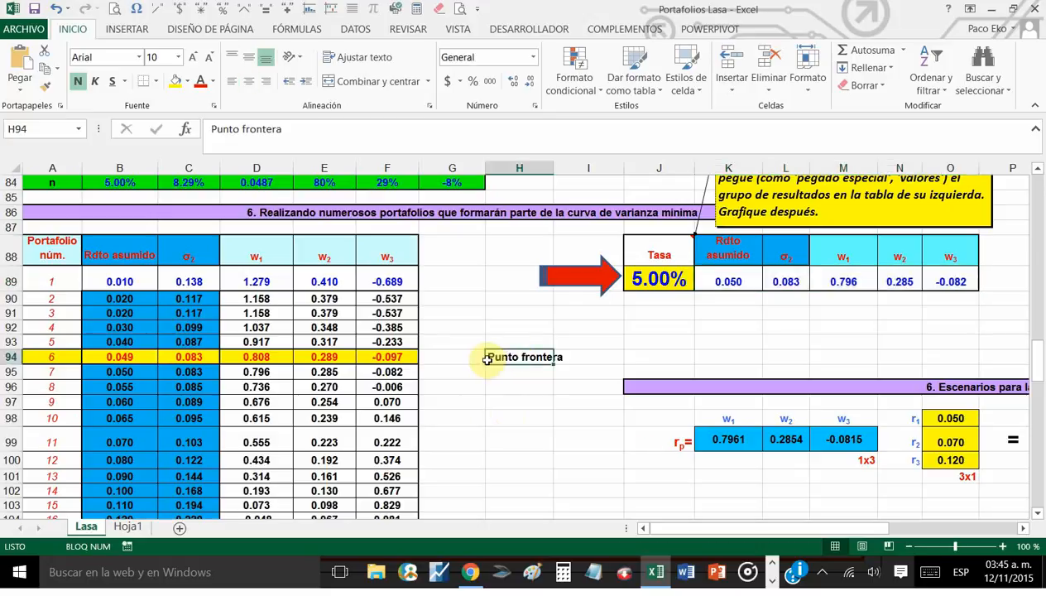
pyautogui.moveTo(485, 360); pyautogui.dragTo(453, 356)
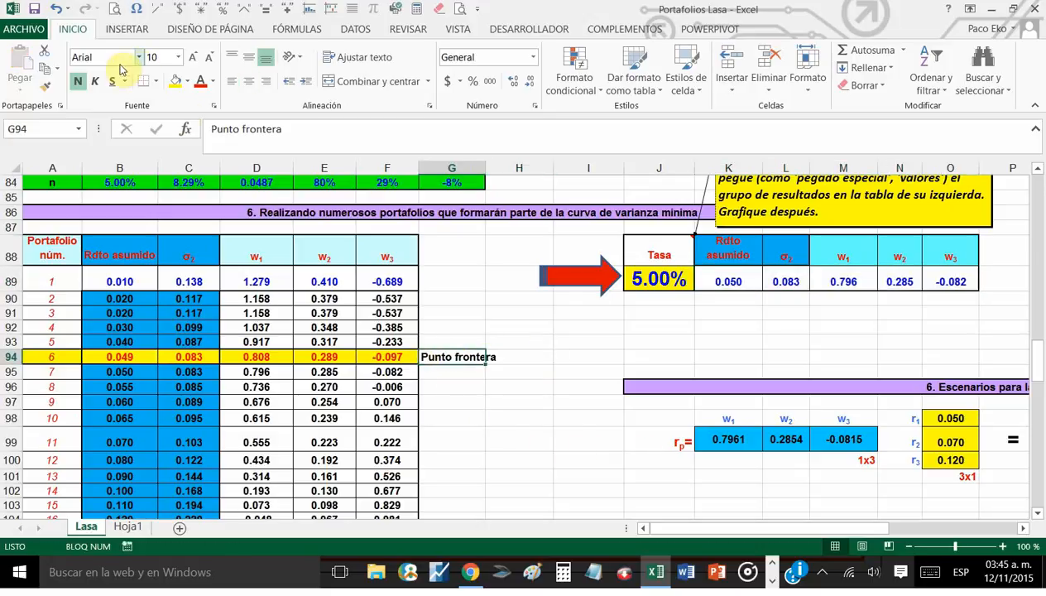
pyautogui.click(528, 418)
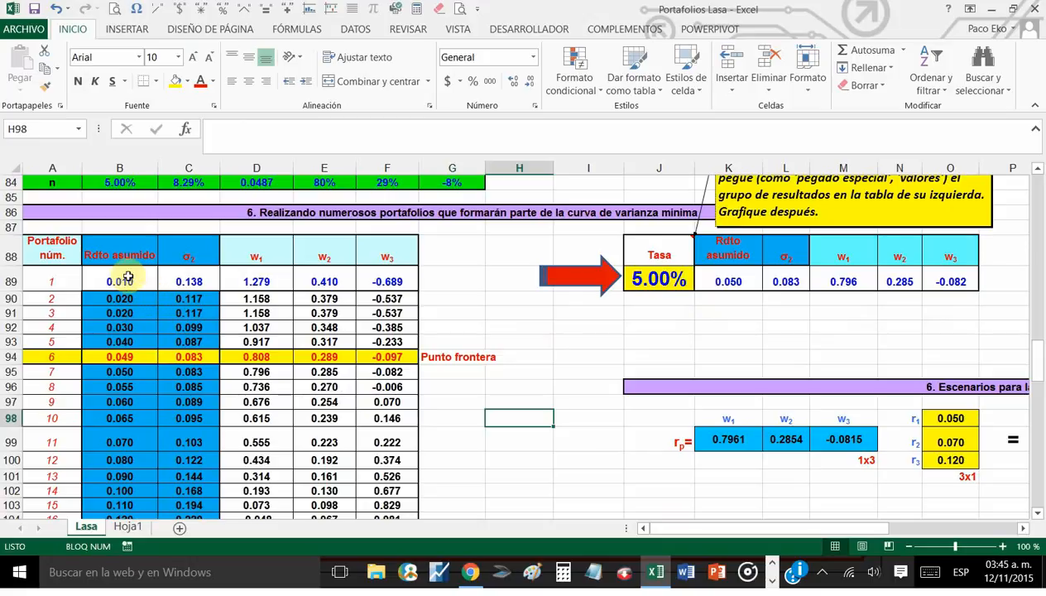
# Review the assumed returns in B89:B98, the calculator's Tasa cell and the minimum variance curve chart.
pyautogui.moveTo(128, 278); pyautogui.dragTo(124, 418)
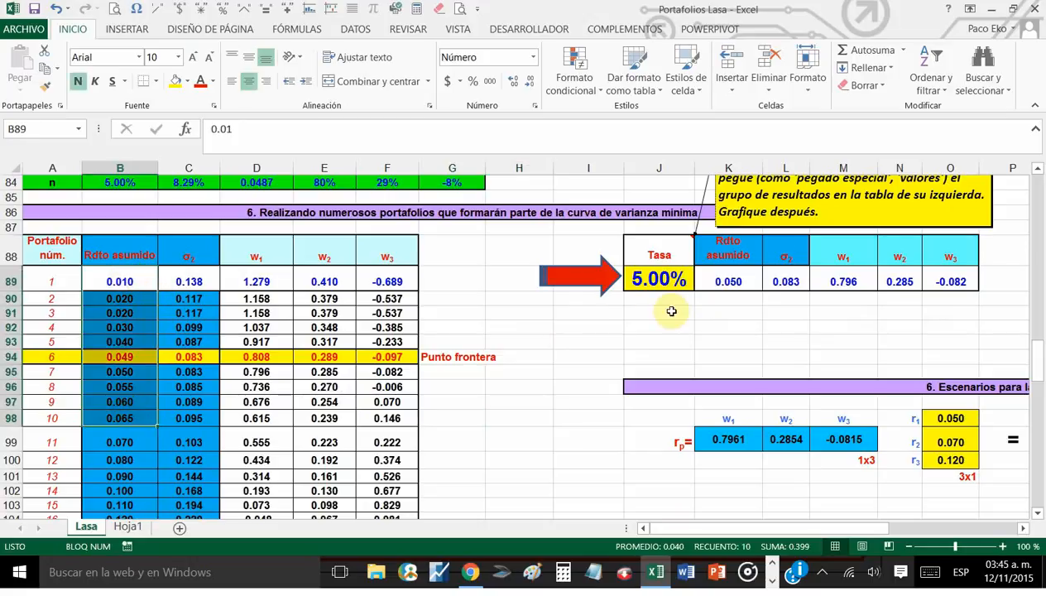
pyautogui.click(641, 281)
pyautogui.scroll(3, 939, 437)
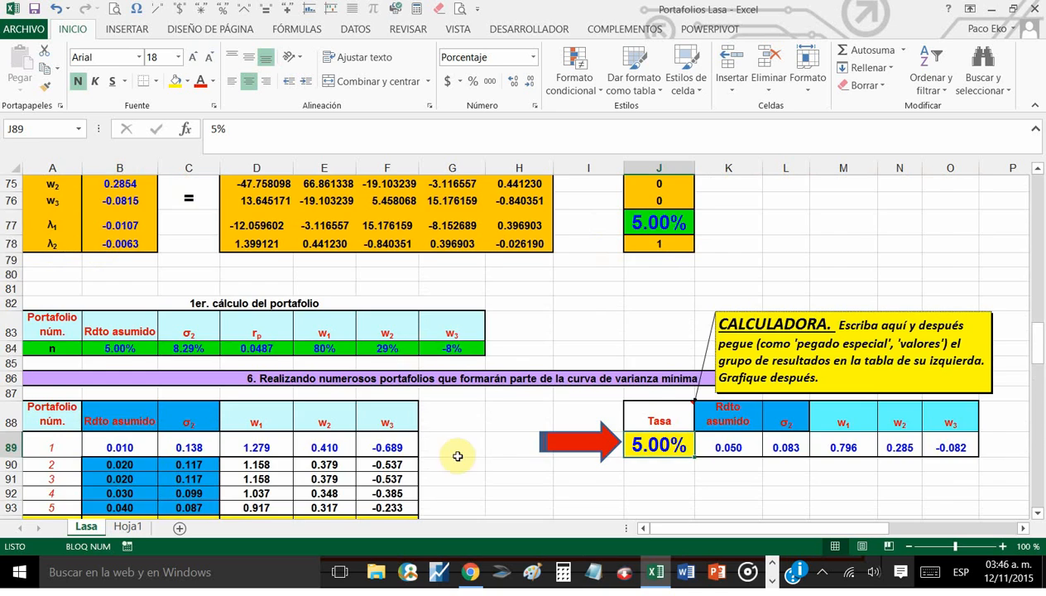
pyautogui.scroll(-9, 457, 458)
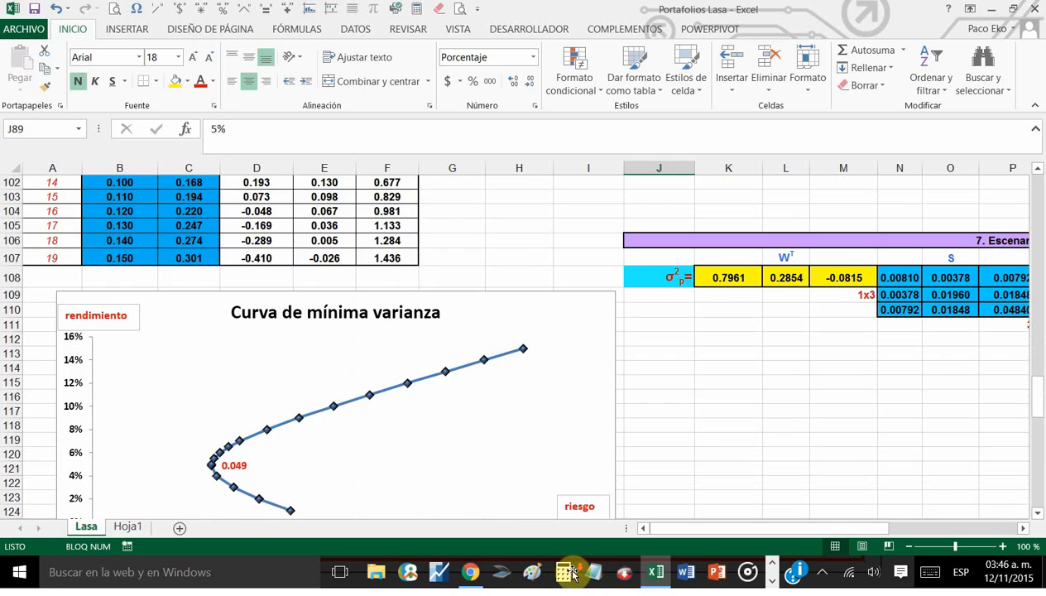
pyautogui.scroll(9, 165, 414)
# Select the Rdto asumido and σ2 columns B88:C107, examine the Curva de mínima varianza chart, and return to the section 5 matrices.
pyautogui.click(120, 418)
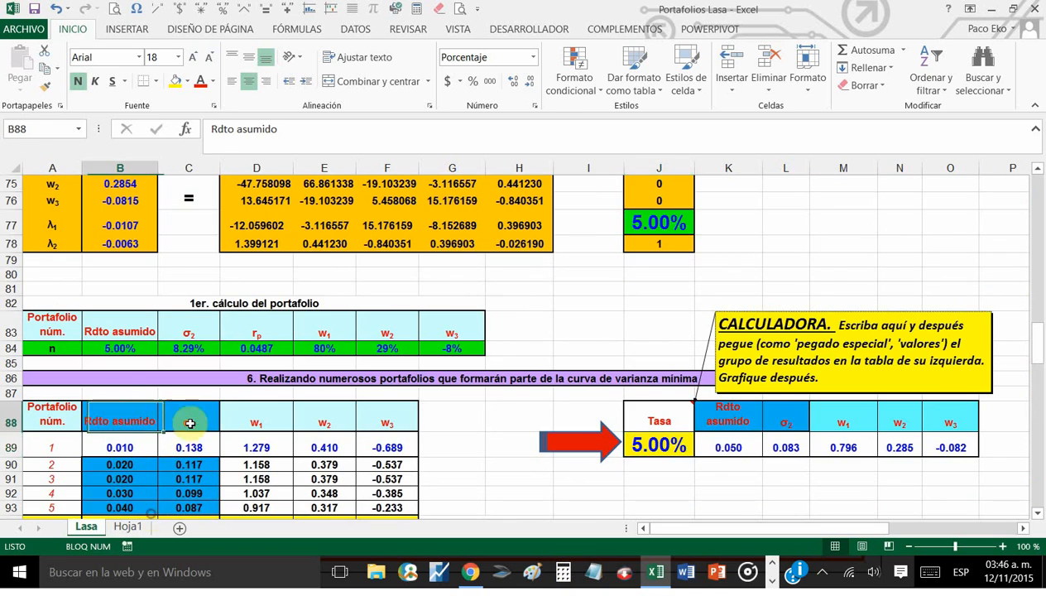
pyautogui.moveTo(190, 423); pyautogui.dragTo(175, 476)
pyautogui.scroll(-3, 596, 438)
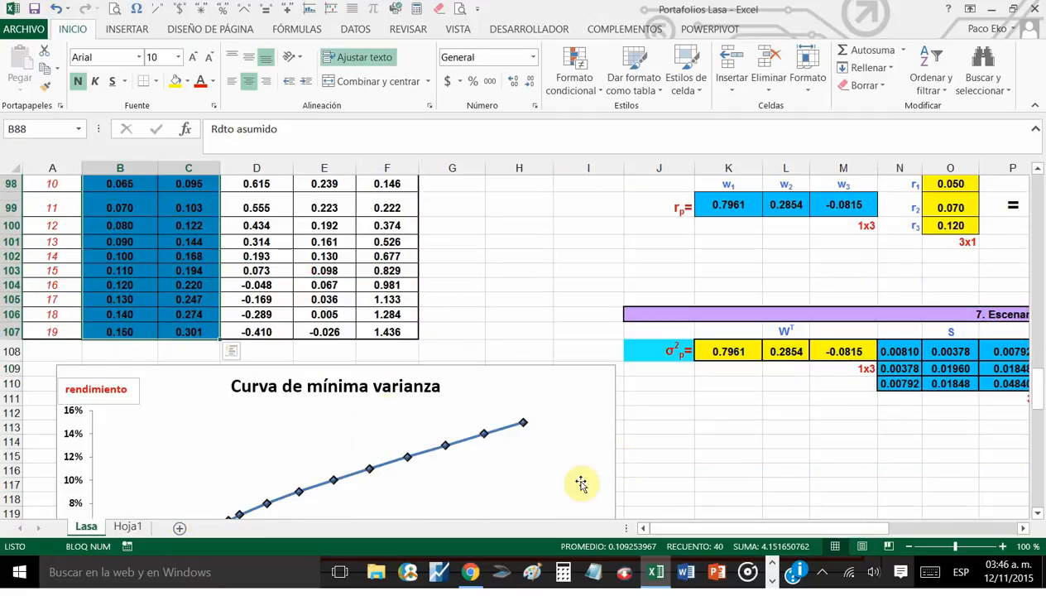
pyautogui.click(722, 455)
pyautogui.scroll(-2, 579, 372)
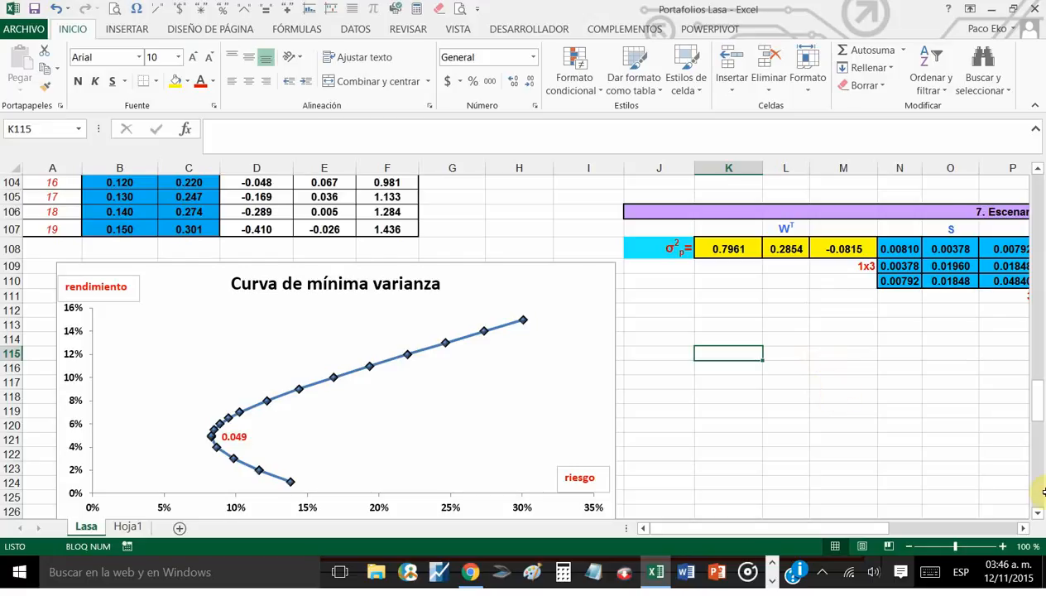
pyautogui.scroll(9, 1043, 492)
pyautogui.scroll(6, 1043, 492)
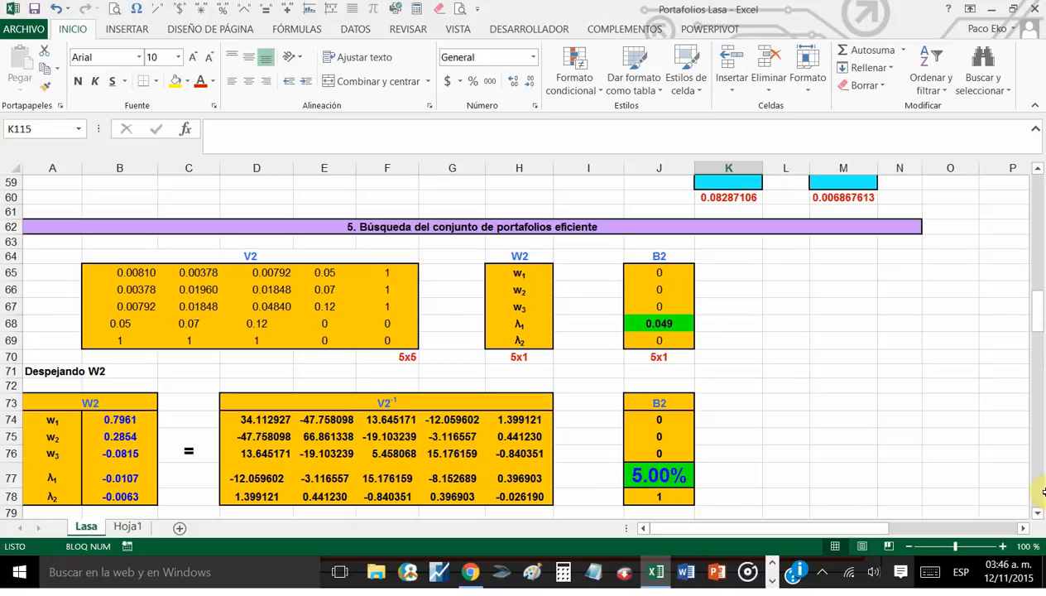
# Review the Lasa sheet from section 5 back up to section 1 Datos and select empty cell N14.
pyautogui.scroll(4, 1043, 492)
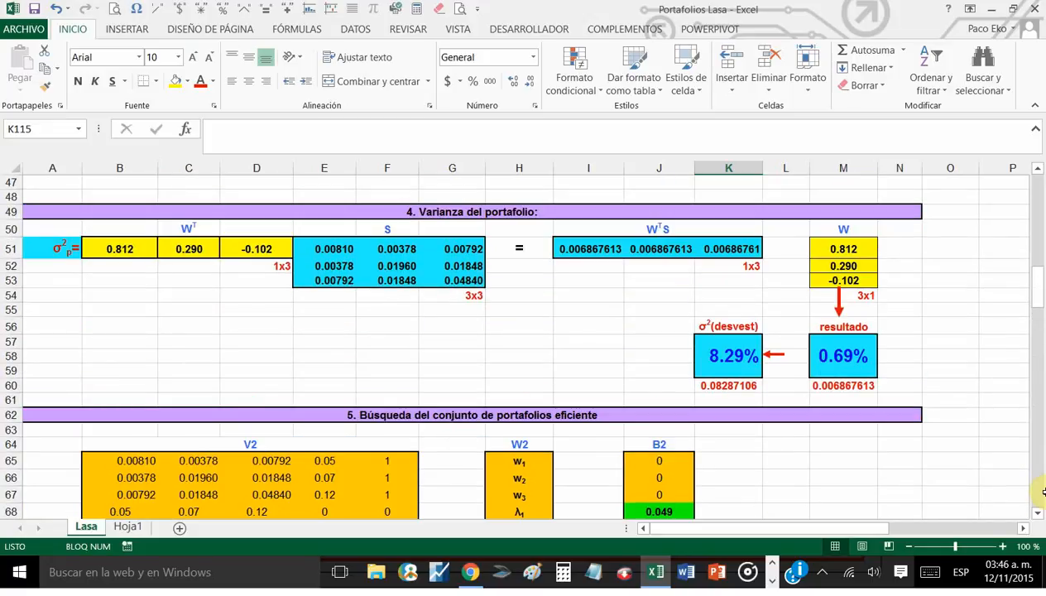
pyautogui.scroll(15, 1043, 491)
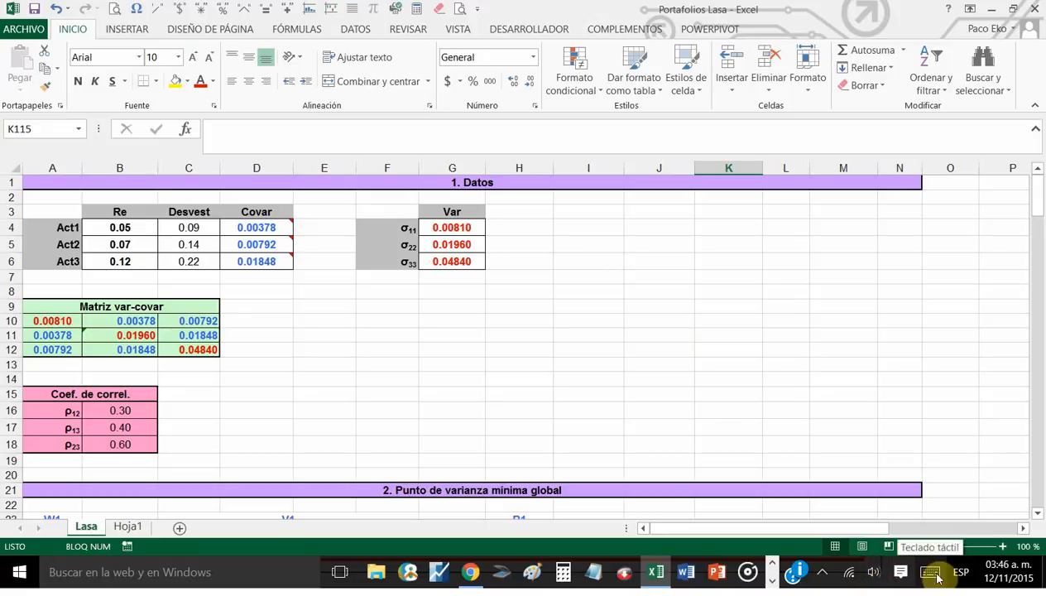
pyautogui.click(907, 383)
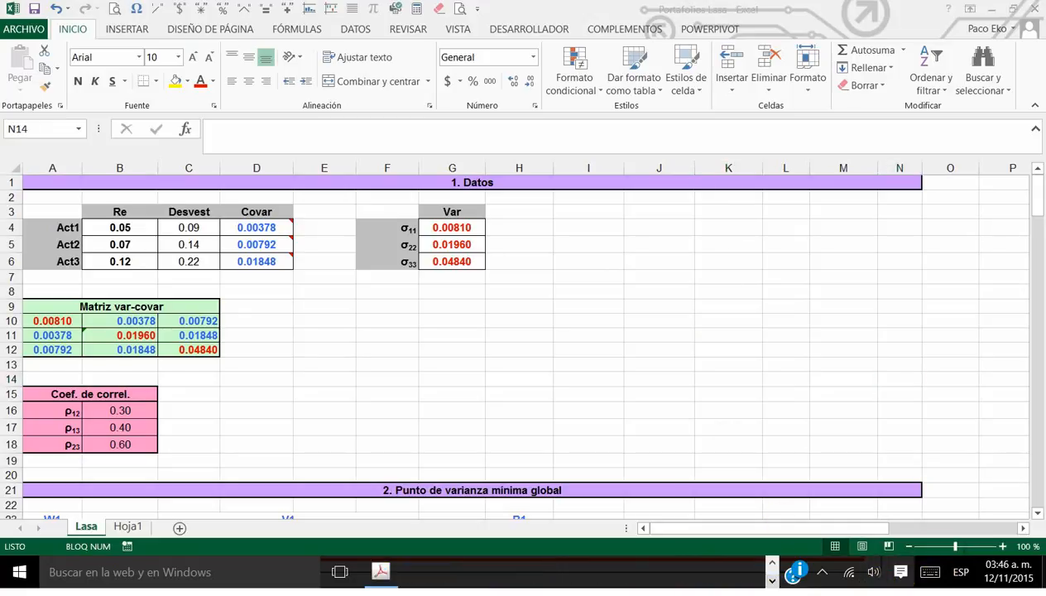
# Switch to PortafLasa.pdf in Adobe Acrobat Pro Extended and exit its full-screen view.
pyautogui.hotkey('alt', 'Tab')
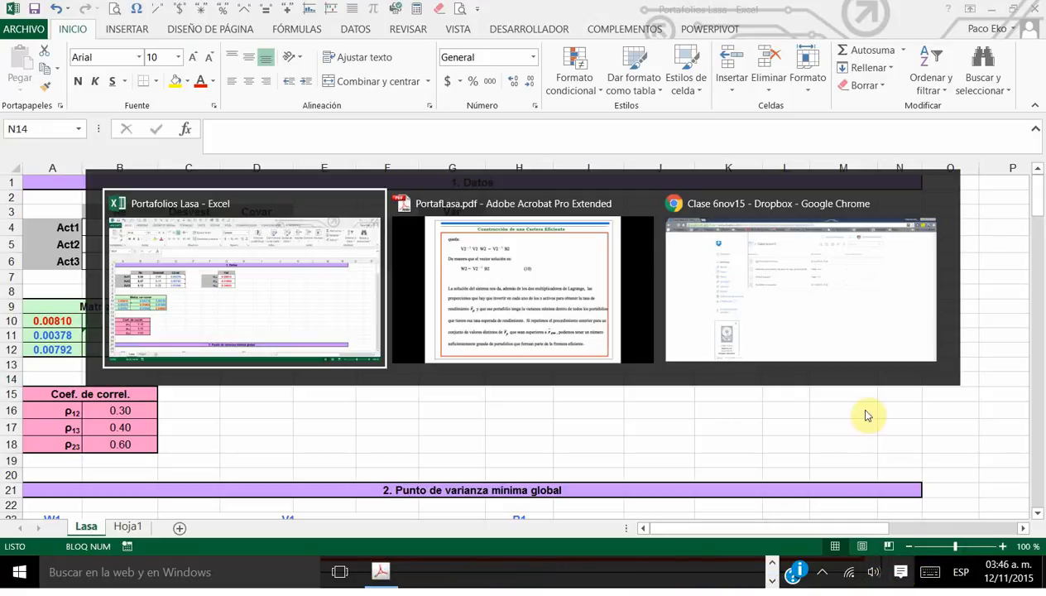
pyautogui.hotkey('alt', 'Tab')
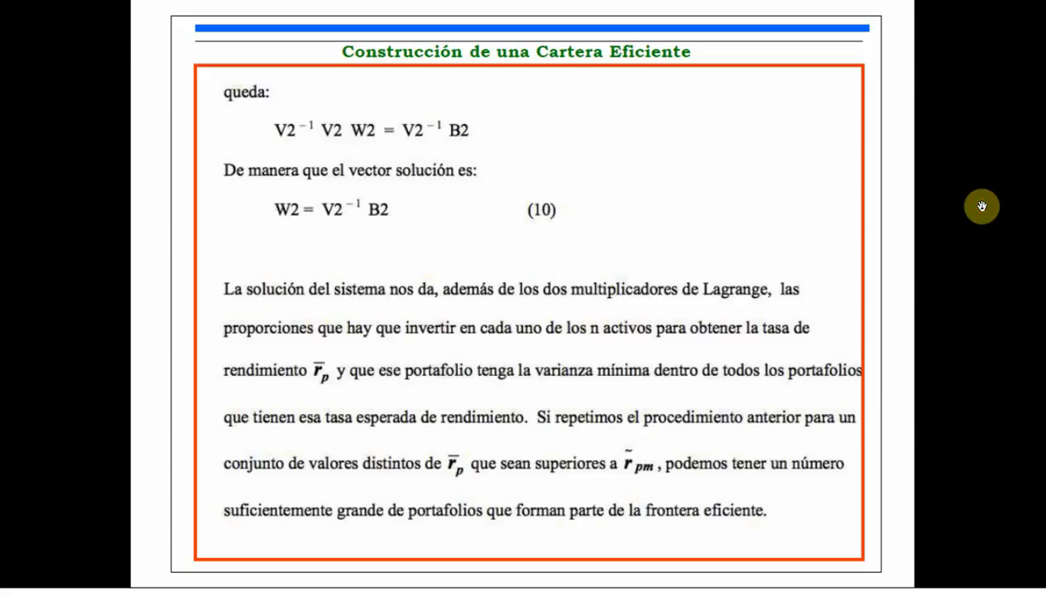
pyautogui.press('Escape')
pyautogui.click(995, 9)
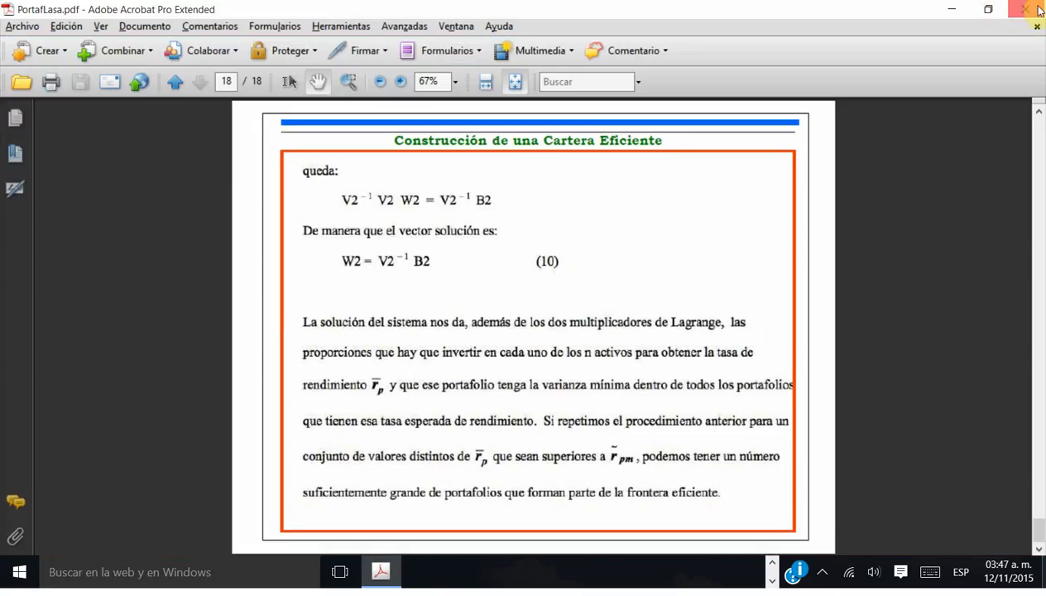